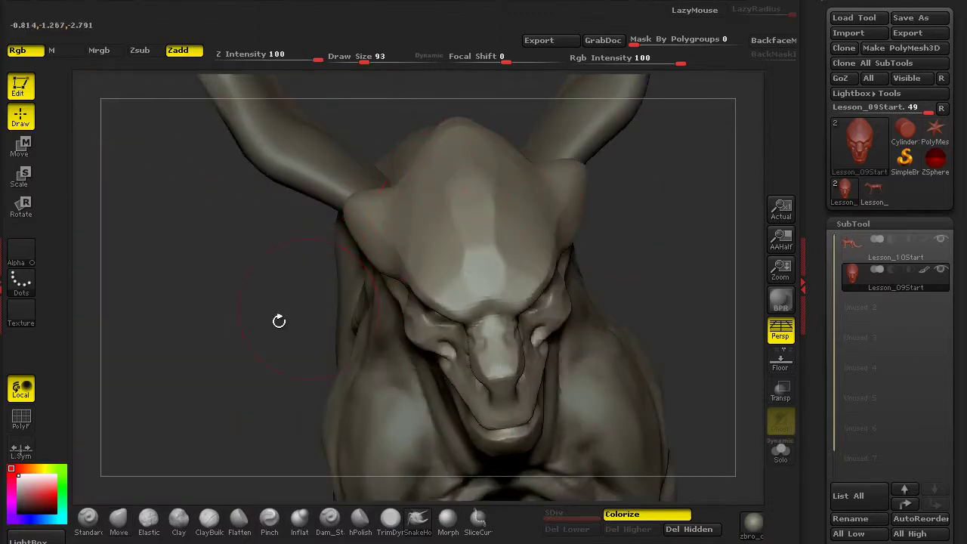
Step: Reshape the mouth line and lips with the Move brush, and plane the lower jaw with the TrimDynamic brush
drag(315, 302, 556, 359)
mouse_move(545, 186)
mouse_down()
mouse_move(628, 298)
mouse_move(460, 311)
mouse_up()
mouse_move(262, 350)
mouse_down()
mouse_move(624, 400)
mouse_move(607, 352)
mouse_move(169, 472)
mouse_up()
click(119, 517)
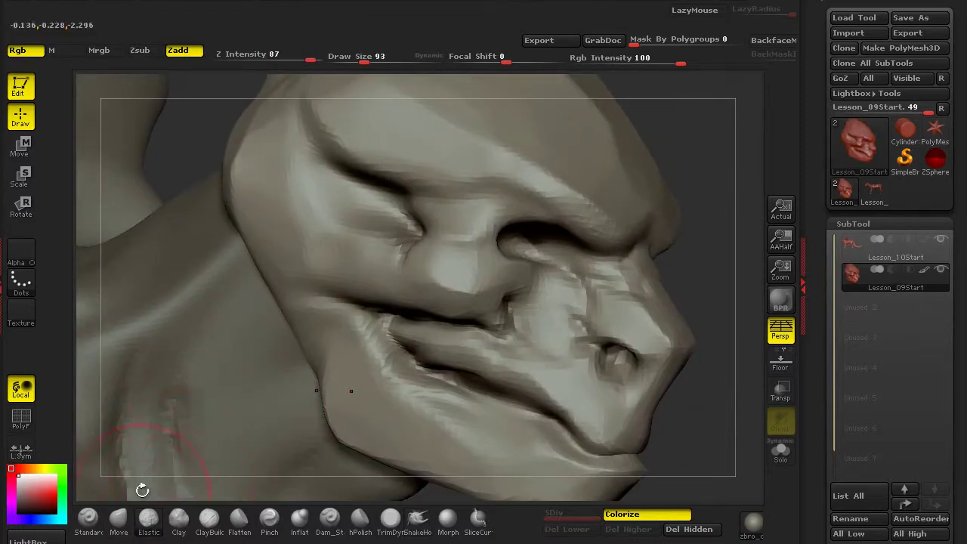
mouse_move(730, 262)
mouse_down()
mouse_move(669, 350)
mouse_move(533, 389)
mouse_move(565, 367)
mouse_up()
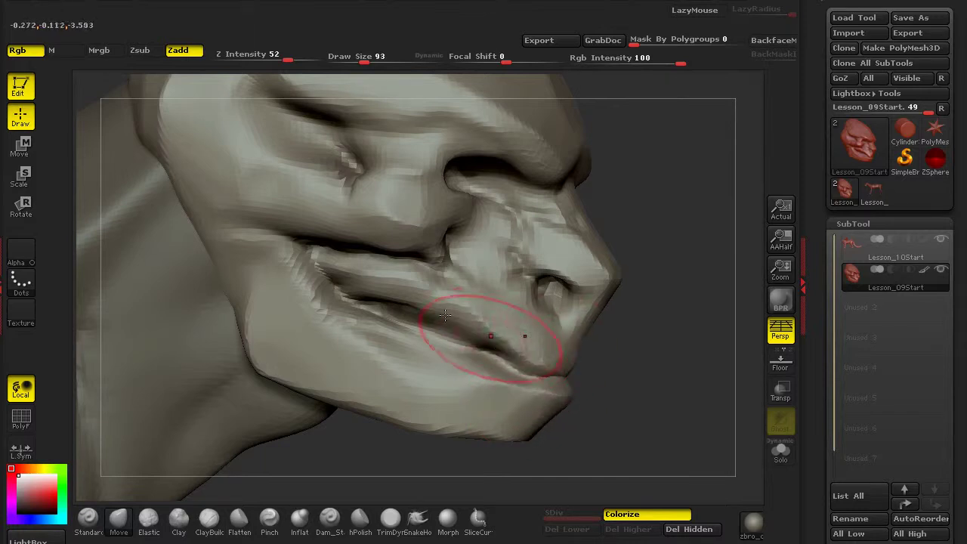
mouse_move(436, 332)
mouse_down()
mouse_move(444, 293)
mouse_move(434, 314)
mouse_move(466, 310)
mouse_move(642, 367)
mouse_move(575, 357)
mouse_move(529, 365)
mouse_move(559, 336)
mouse_move(554, 316)
mouse_move(426, 349)
mouse_move(315, 313)
mouse_move(385, 340)
mouse_move(415, 321)
mouse_up()
drag(685, 349, 403, 354)
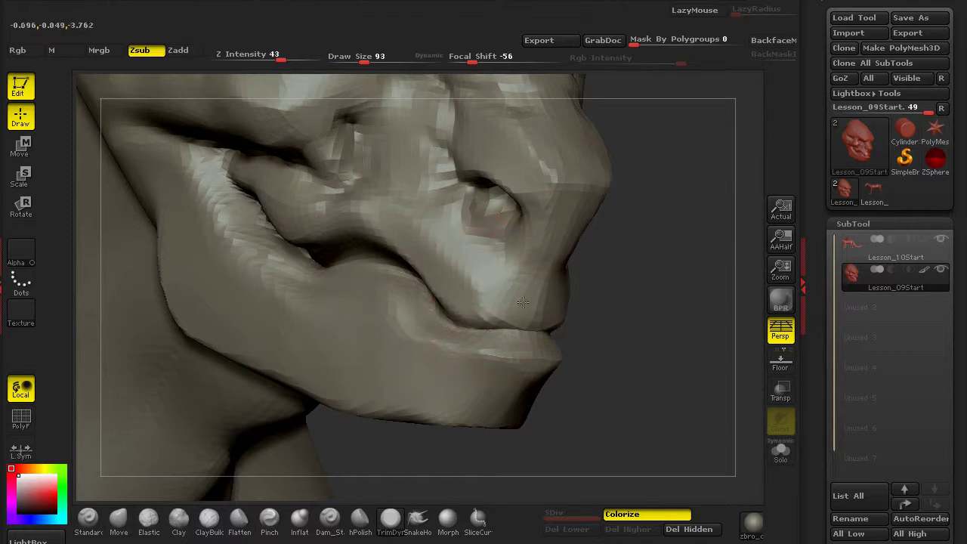
drag(499, 378, 142, 481)
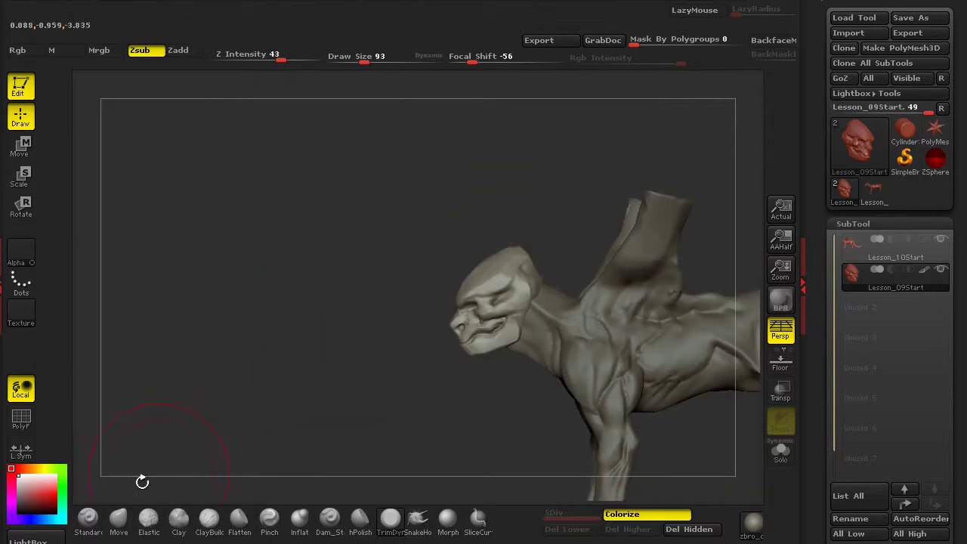
Step: Reshape the back of the skull and the cheek of the head with the Move brush
click(118, 518)
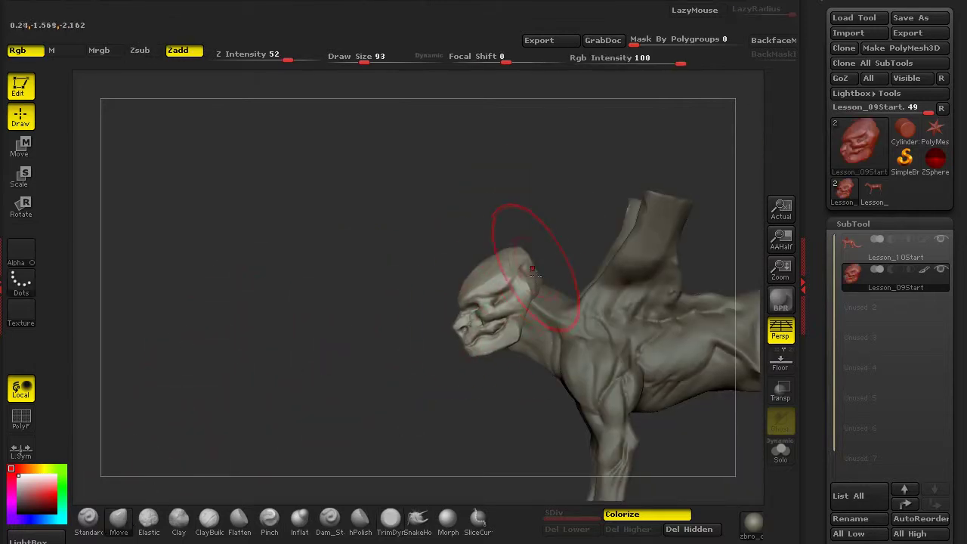
mouse_move(518, 269)
shift+mouse_down()
mouse_move(411, 313)
mouse_move(623, 321)
mouse_move(496, 351)
mouse_move(305, 345)
mouse_move(341, 384)
mouse_move(376, 382)
mouse_move(369, 368)
mouse_move(361, 383)
mouse_move(329, 270)
mouse_move(319, 351)
mouse_move(387, 286)
mouse_move(413, 240)
mouse_move(426, 232)
mouse_move(444, 245)
mouse_move(450, 210)
mouse_move(480, 232)
mouse_move(458, 219)
mouse_move(447, 226)
mouse_move(433, 287)
mouse_move(453, 286)
mouse_move(425, 260)
shift+mouse_up()
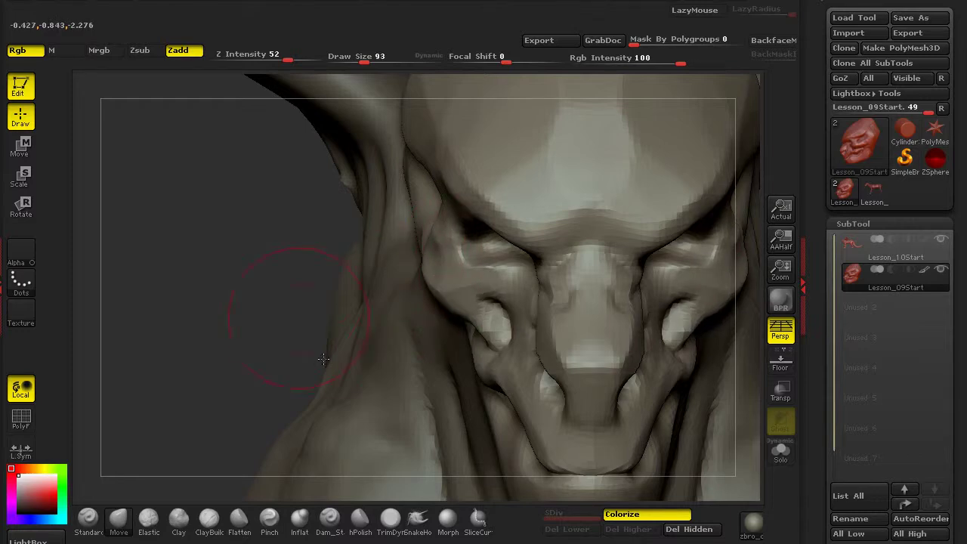
drag(302, 302, 475, 319)
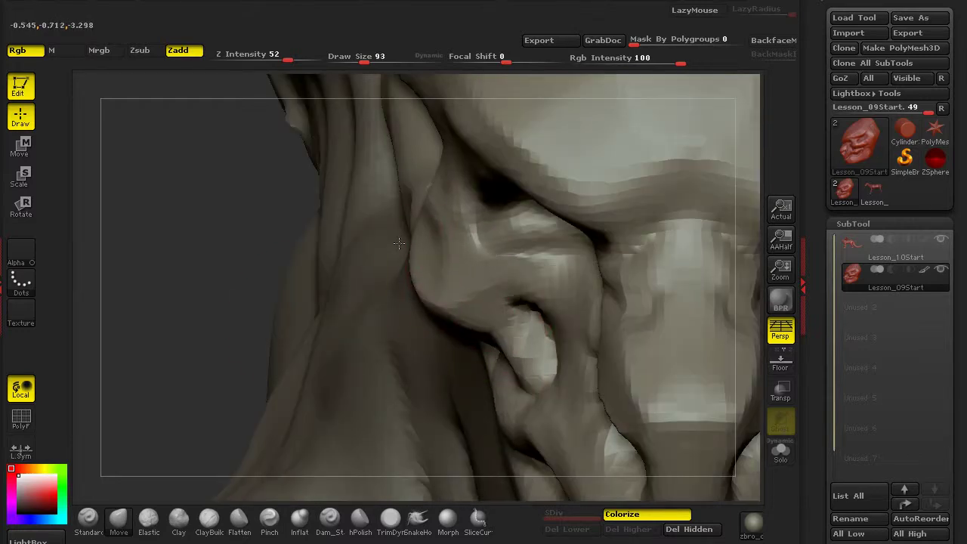
key(f)
mouse_move(277, 198)
mouse_down()
mouse_move(210, 289)
mouse_move(318, 267)
mouse_move(455, 341)
mouse_move(453, 393)
mouse_up()
click(390, 518)
alt+drag(257, 264, 372, 121)
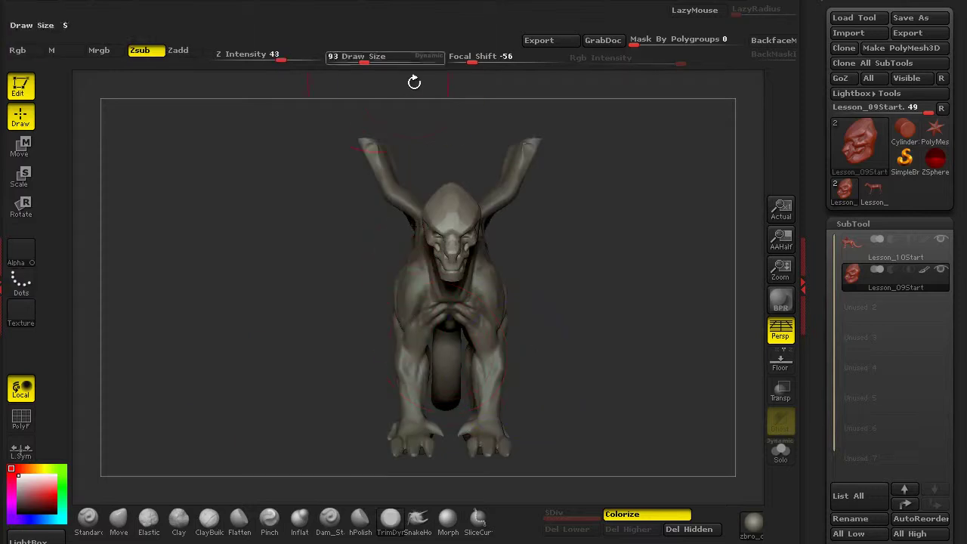
drag(318, 343, 425, 391)
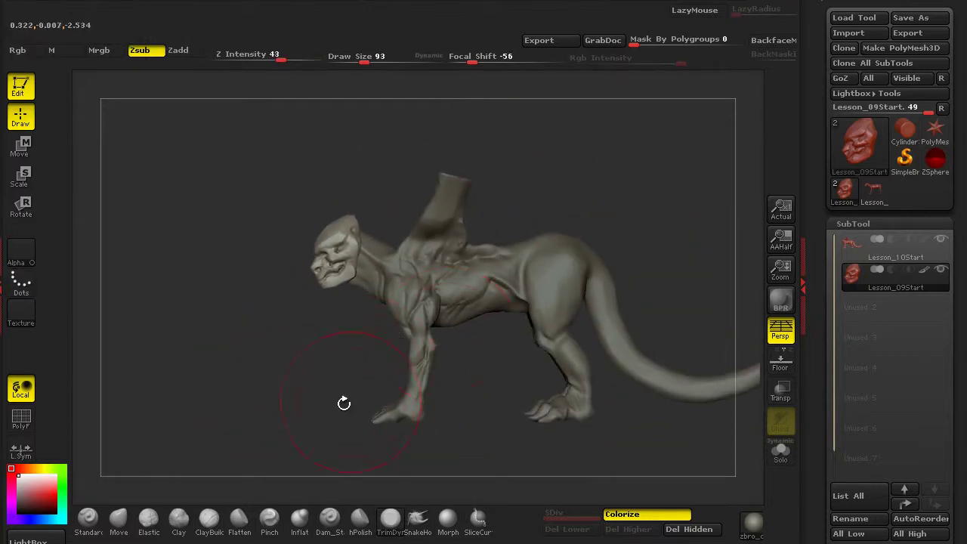
Step: Make the Lesson_10Start body the active subtool and reshape the throat beneath the jaw with the Move brush
drag(297, 368, 447, 295)
alt+click(495, 303)
click(119, 517)
mouse_move(404, 438)
mouse_down()
mouse_move(411, 443)
mouse_move(317, 222)
mouse_up()
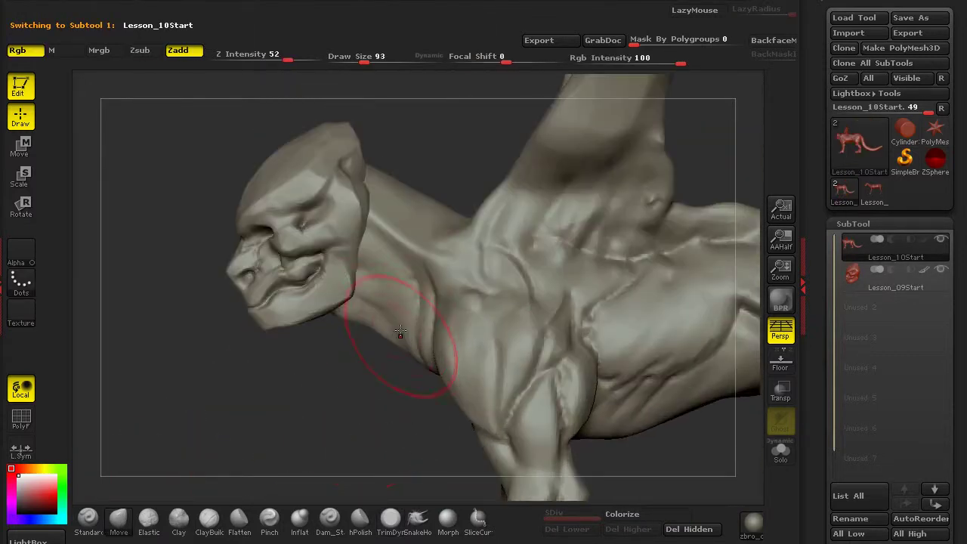
drag(361, 295, 366, 275)
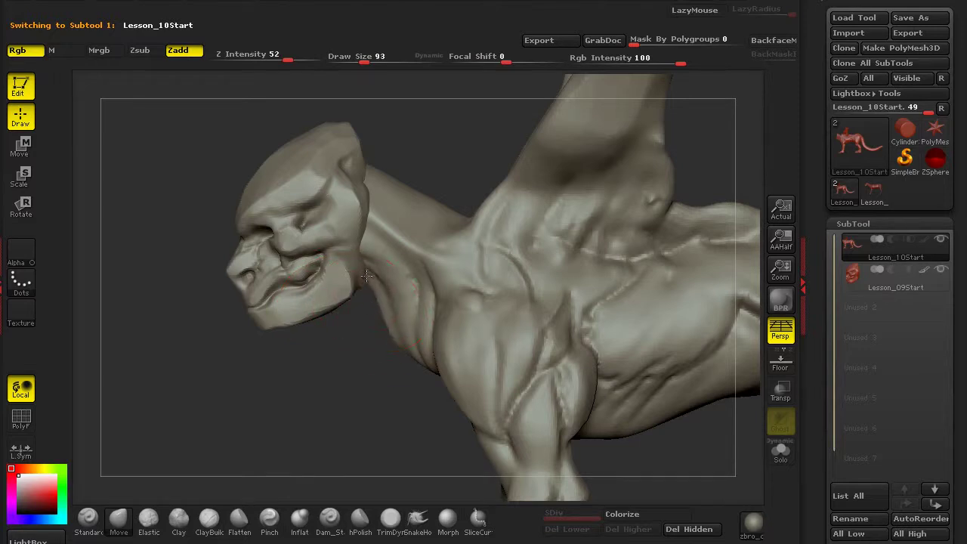
Step: Raise and thicken the nape of the neck behind the skull with the Move brush
key(f)
mouse_move(324, 302)
mouse_down()
mouse_move(518, 263)
mouse_move(356, 158)
mouse_move(368, 128)
mouse_move(299, 187)
mouse_move(285, 135)
mouse_up()
key(f)
drag(525, 249, 446, 240)
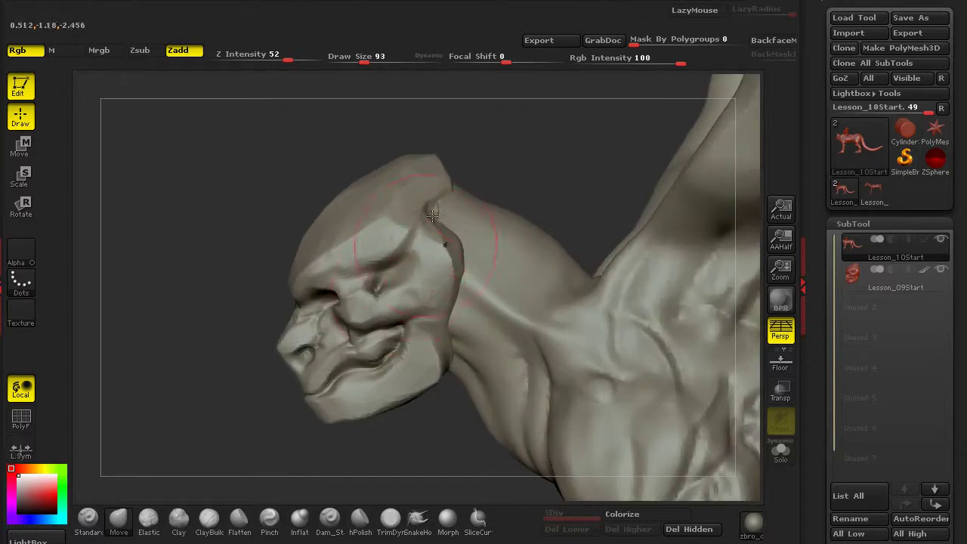
key(f)
mouse_move(237, 305)
mouse_down()
mouse_move(464, 367)
mouse_move(347, 253)
mouse_up()
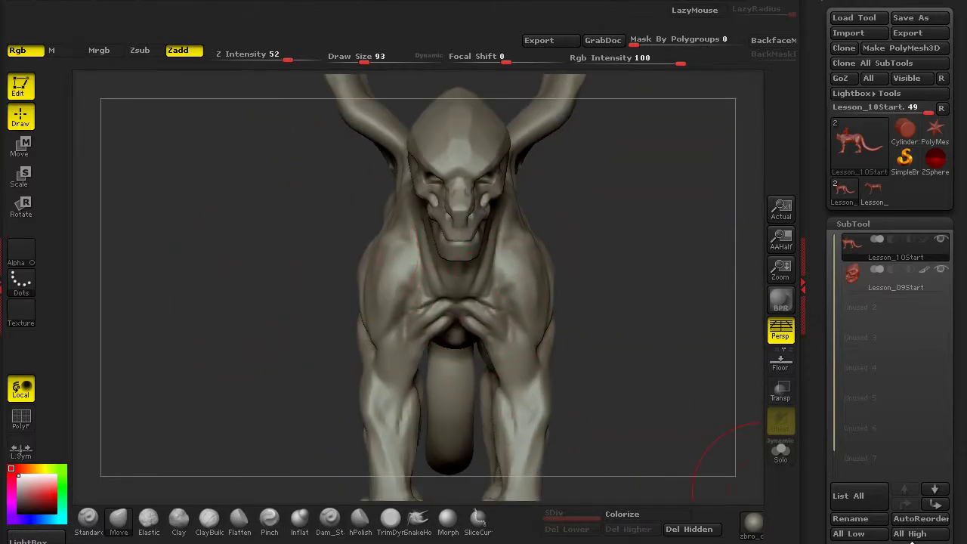
Step: Append a Sphere3D as a subtool, make it active and check its position inside the body
click(875, 538)
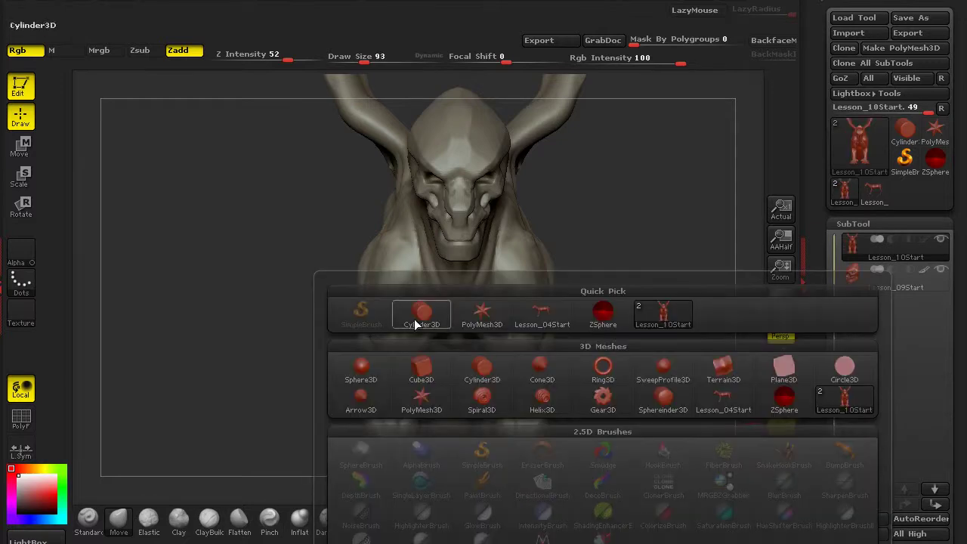
click(360, 370)
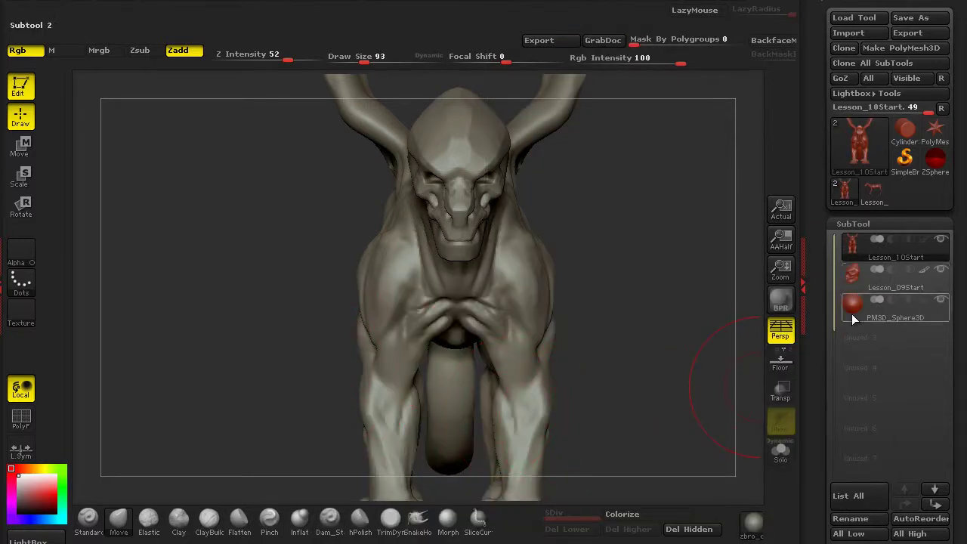
click(853, 301)
drag(672, 309, 543, 325)
click(785, 395)
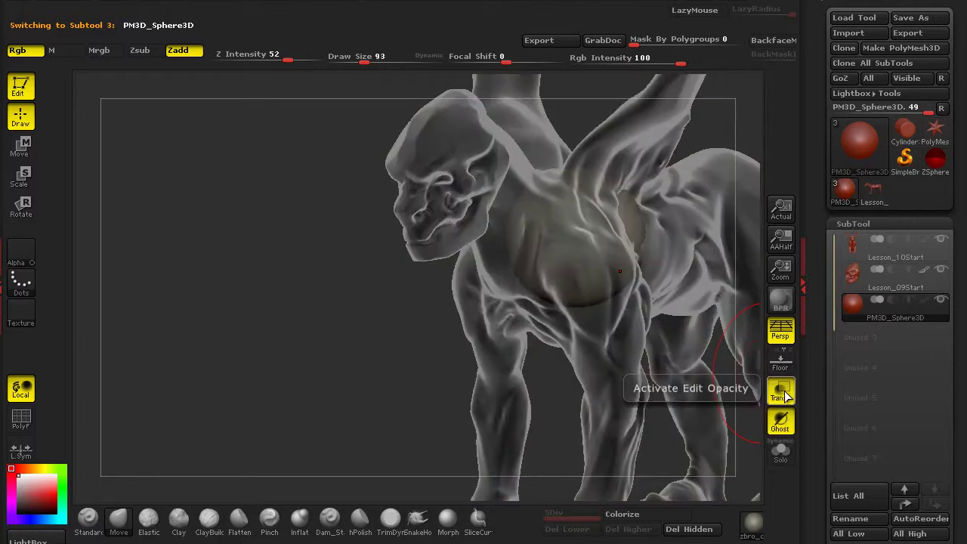
click(786, 395)
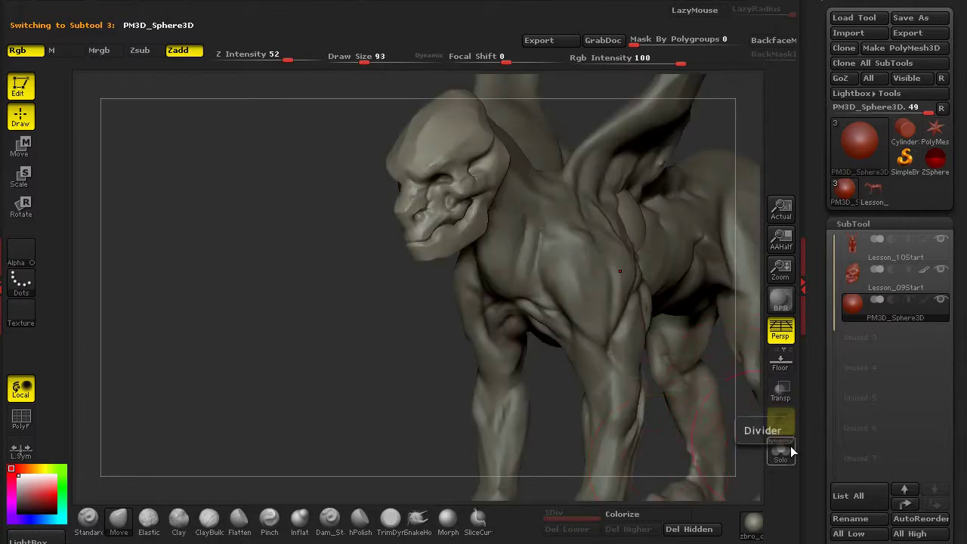
Step: Convert the sphere to a DynaMesh at resolution 16
scroll(816, 302, down, 10)
click(852, 361)
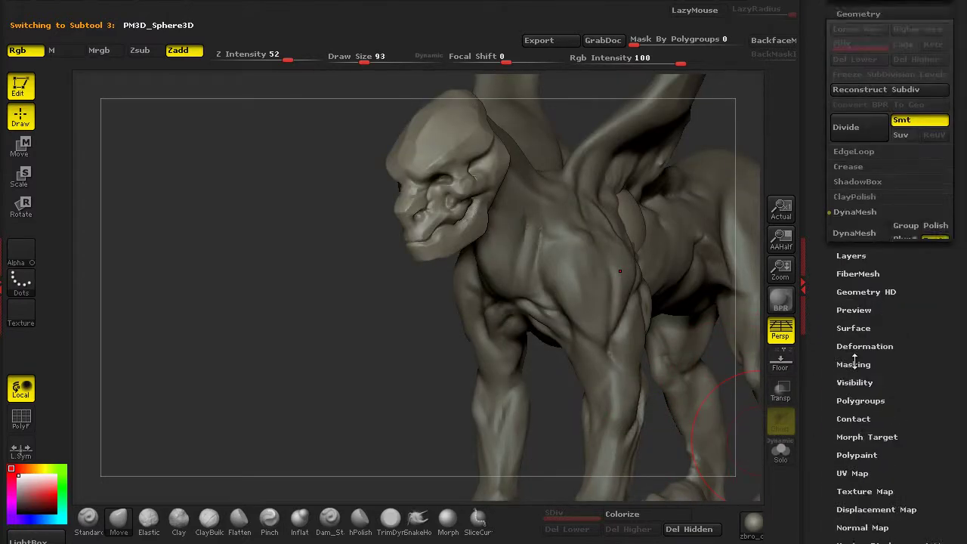
drag(827, 243, 837, 235)
click(853, 212)
Step: Move the sphere out in front of the chest and scale it down
drag(356, 341, 503, 309)
key(w)
drag(696, 227, 696, 347)
drag(696, 264, 412, 265)
shift+drag(355, 348, 498, 356)
mouse_move(591, 304)
mouse_down()
mouse_move(584, 393)
mouse_move(592, 367)
mouse_up()
key(e)
alt+drag(743, 430, 743, 400)
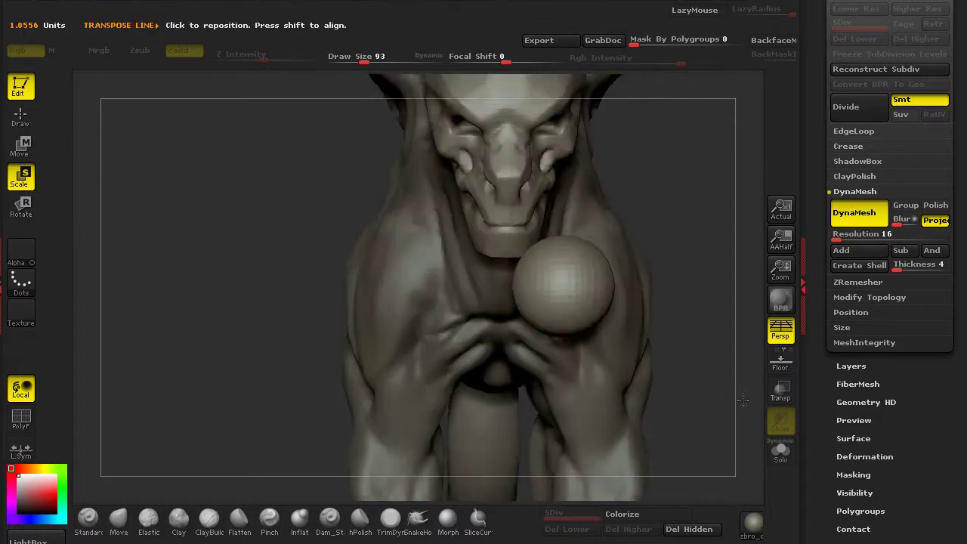
mouse_move(551, 261)
mouse_down()
mouse_move(589, 345)
mouse_move(536, 224)
mouse_up()
Step: Position the small sphere against the front corner of the creature's upper lip
key(w)
drag(226, 362, 407, 288)
drag(390, 361, 521, 333)
drag(448, 334, 432, 347)
drag(431, 312, 432, 440)
mouse_move(740, 453)
mouse_down()
mouse_move(622, 371)
mouse_move(602, 211)
mouse_up()
Step: Set the draw size to 135, stretch the sphere down into a long curved tusk and smooth it
key(q)
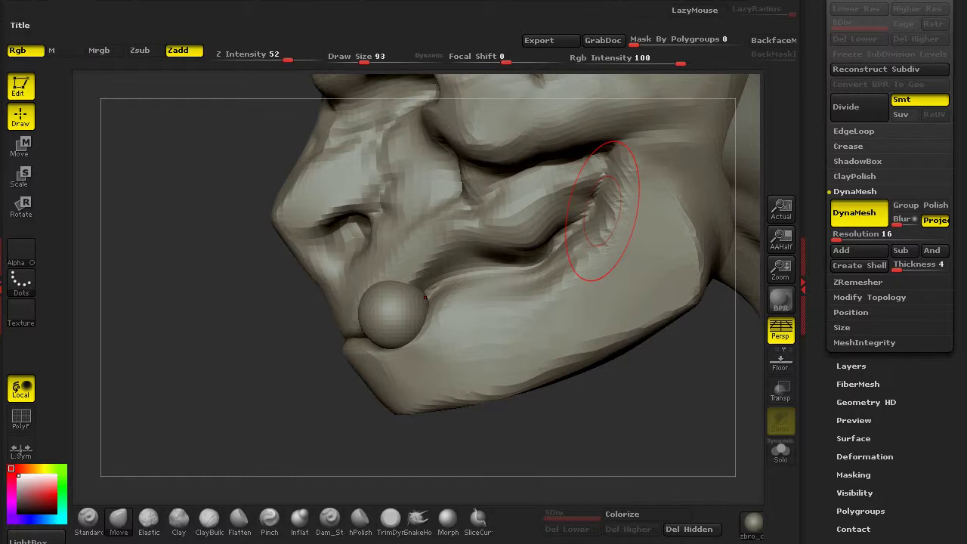
drag(361, 60, 369, 60)
drag(291, 327, 337, 301)
mouse_move(411, 224)
mouse_down()
mouse_move(394, 263)
mouse_move(397, 380)
mouse_move(434, 419)
mouse_up()
drag(421, 198, 408, 302)
mouse_move(393, 249)
mouse_down()
mouse_move(411, 325)
mouse_move(482, 423)
mouse_up()
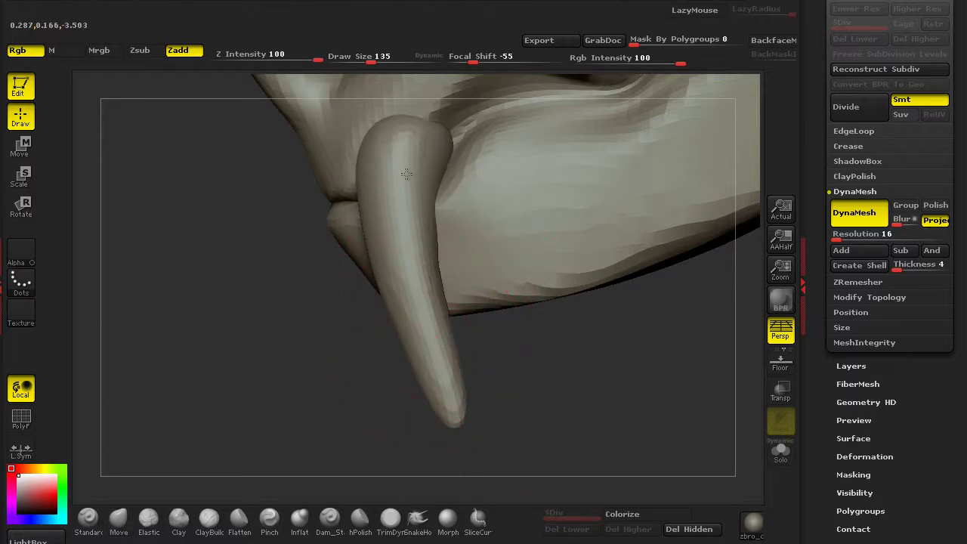
drag(136, 159, 125, 131)
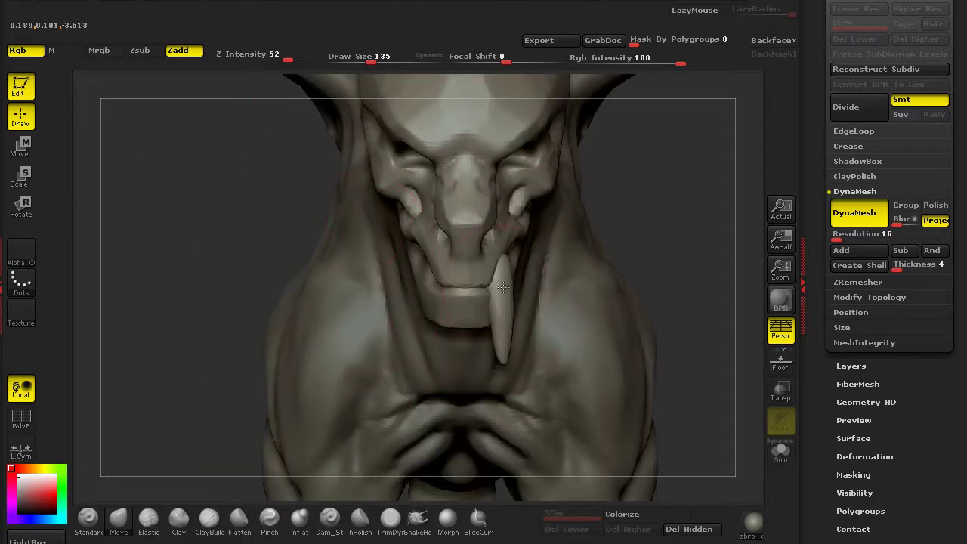
Step: Reduce the draw size to 88, pull the tusk's end into a sharp point with the Move brush and smooth the taper
mouse_move(502, 287)
mouse_down()
mouse_move(267, 244)
mouse_move(361, 407)
mouse_move(352, 330)
mouse_move(328, 401)
mouse_move(302, 222)
mouse_up()
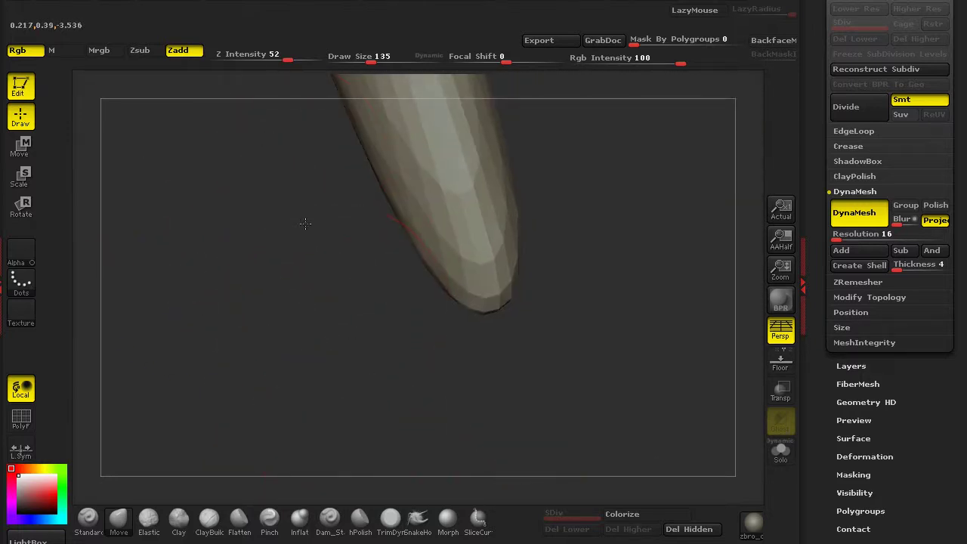
key(bracketleft)
key(bracketleft)
key(bracketleft)
mouse_move(556, 473)
mouse_down()
mouse_move(453, 410)
mouse_move(481, 264)
mouse_up()
key(b)
key(m)
key(v)
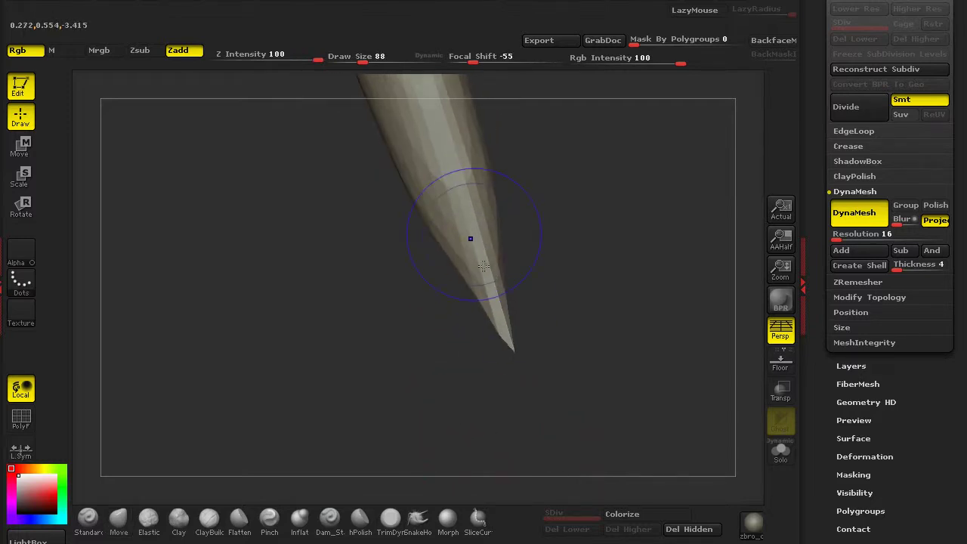
mouse_move(394, 88)
mouse_down()
mouse_move(320, 225)
mouse_move(482, 313)
mouse_up()
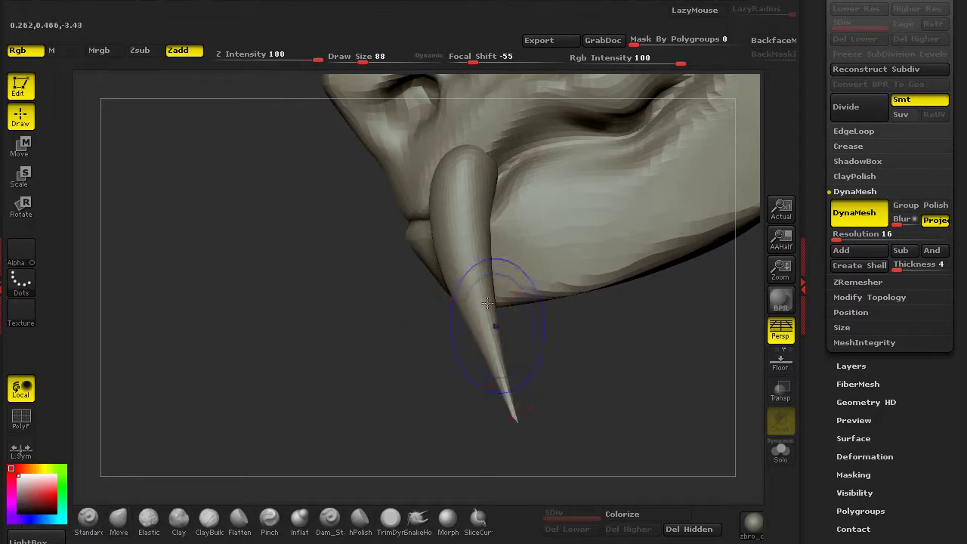
drag(406, 408, 492, 383)
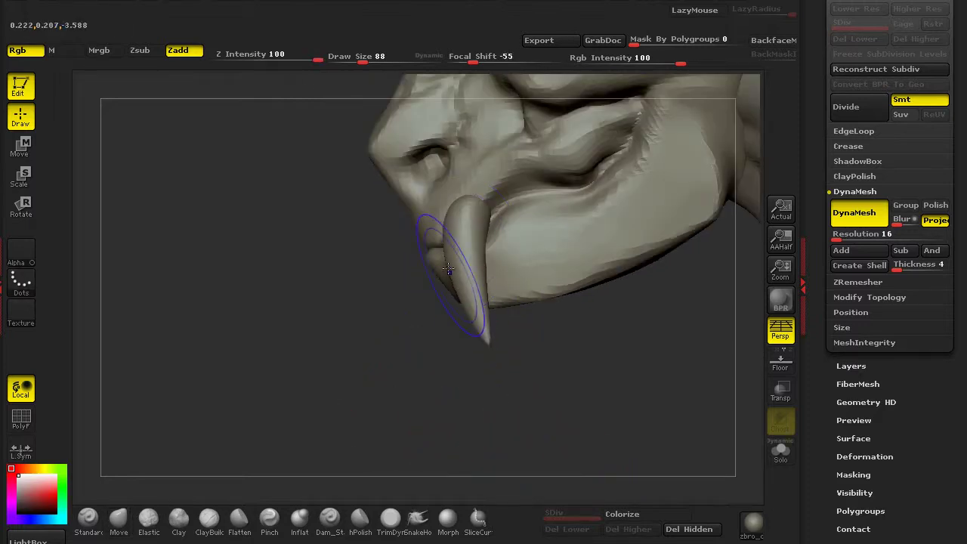
Step: Extend the tusk's blunt tip to a point again and smooth its shaft
mouse_move(408, 420)
mouse_down()
mouse_move(324, 432)
mouse_move(406, 318)
mouse_move(257, 154)
mouse_up()
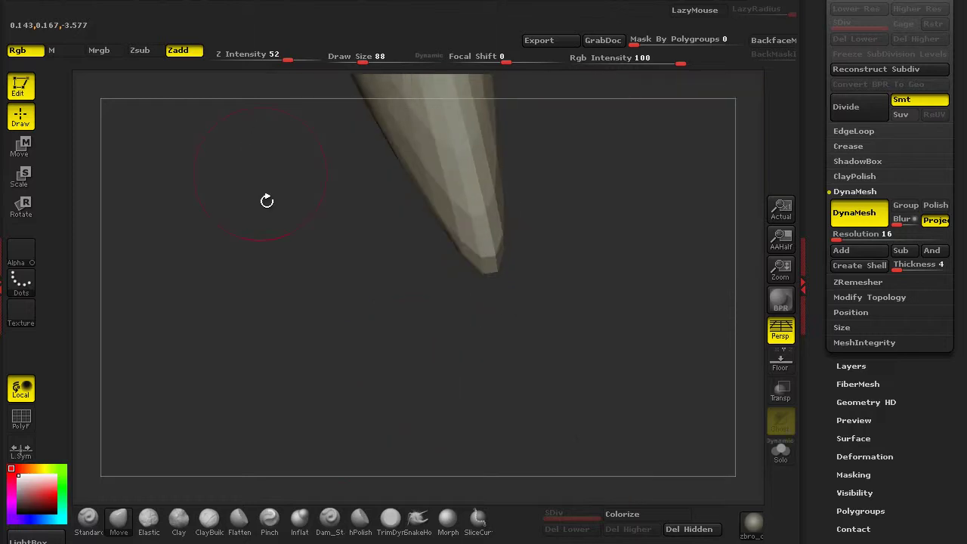
drag(516, 330, 566, 444)
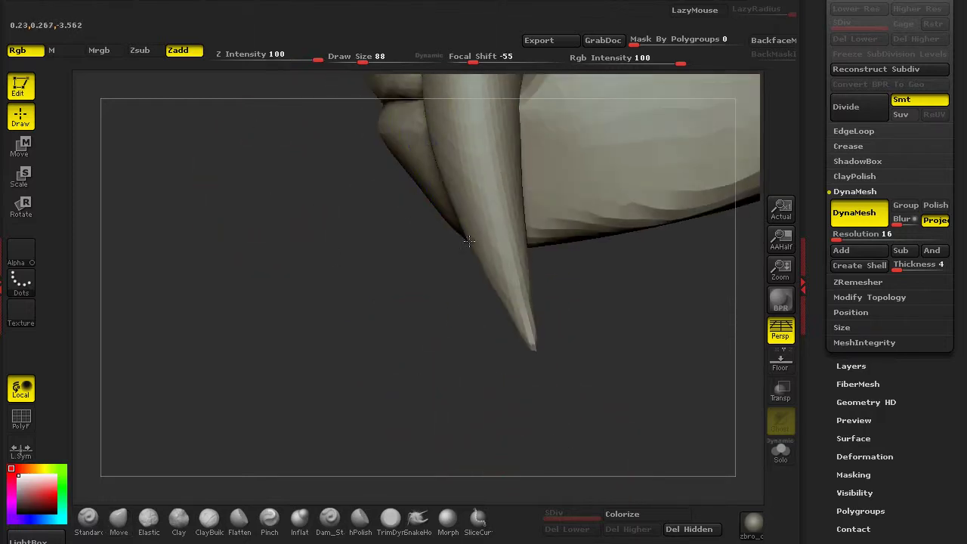
drag(497, 281, 451, 242)
shift+drag(457, 181, 499, 272)
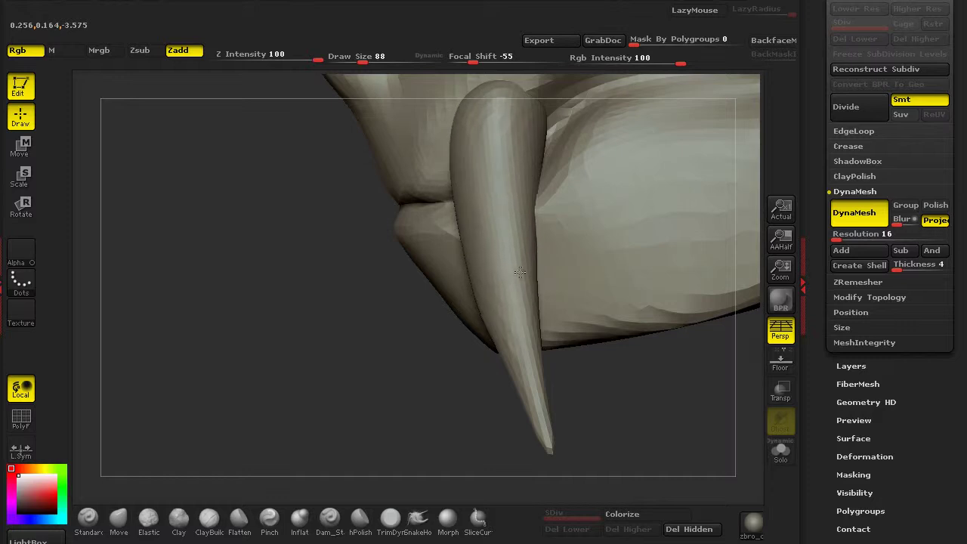
Step: Bend the tusk into a slight curve as seen from the front, smooth it and check its overall fit on the head
drag(216, 162, 454, 260)
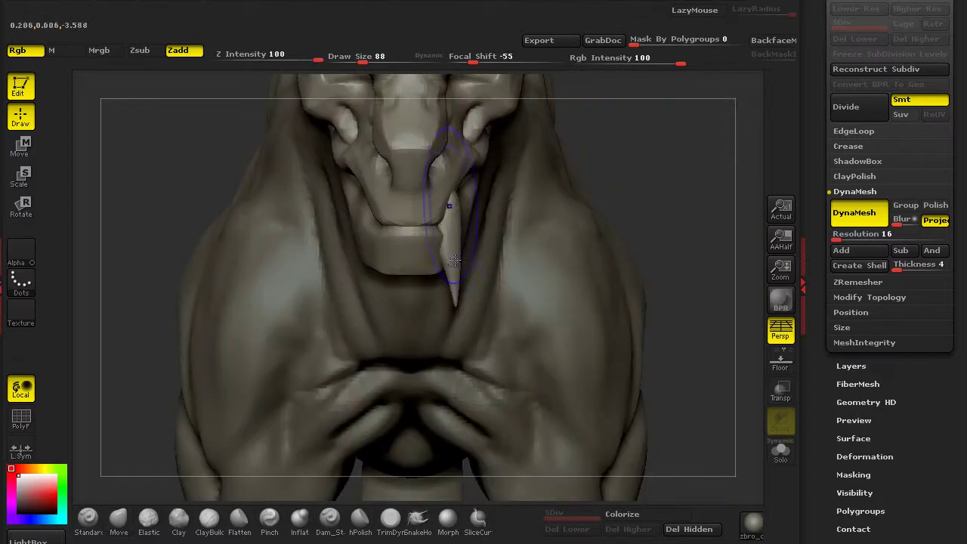
mouse_move(146, 296)
mouse_down()
mouse_move(442, 248)
mouse_move(450, 283)
mouse_move(466, 295)
mouse_up()
mouse_move(461, 331)
shift+mouse_down()
mouse_move(453, 359)
mouse_move(452, 203)
mouse_move(465, 258)
shift+mouse_up()
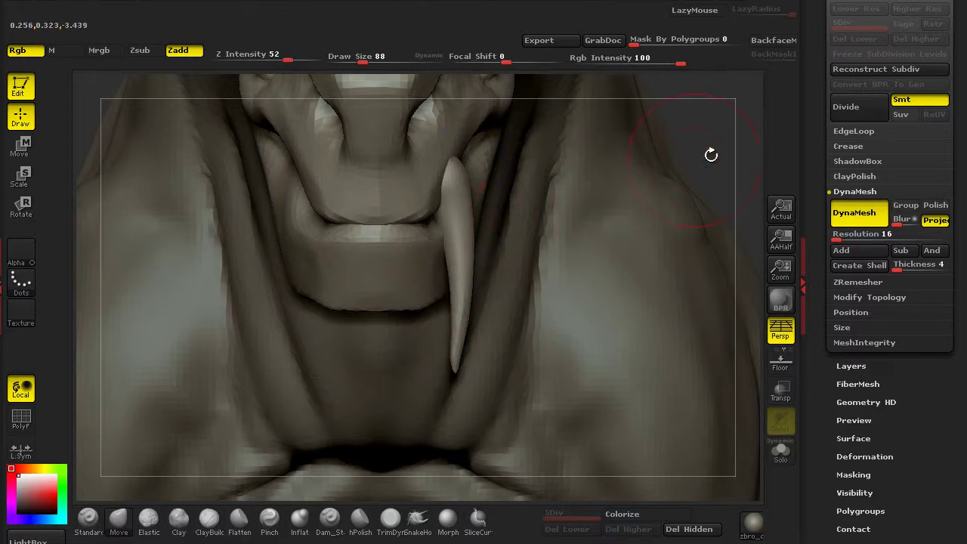
key(f)
drag(340, 209, 291, 279)
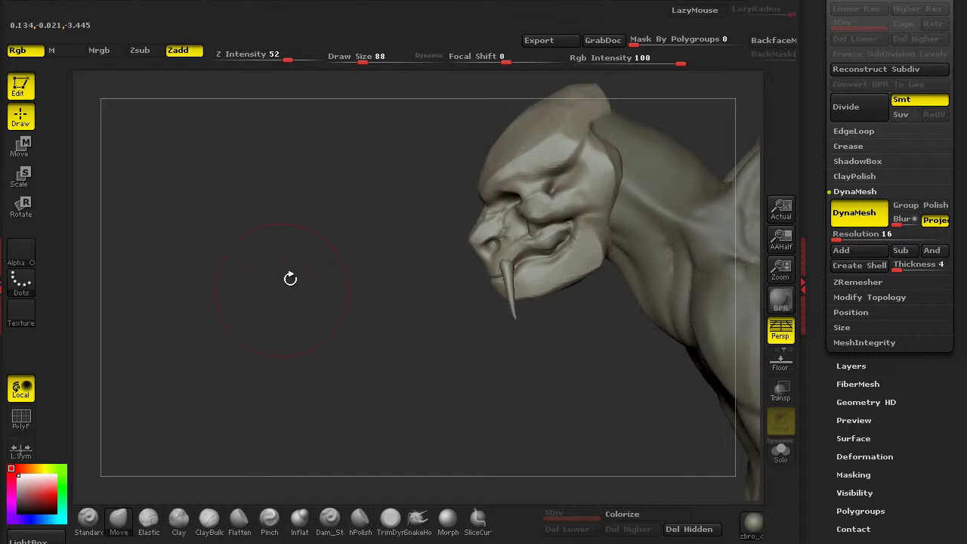
alt+drag(398, 351, 540, 312)
mouse_move(544, 500)
mouse_down()
mouse_move(313, 308)
mouse_move(370, 370)
mouse_move(411, 336)
mouse_up()
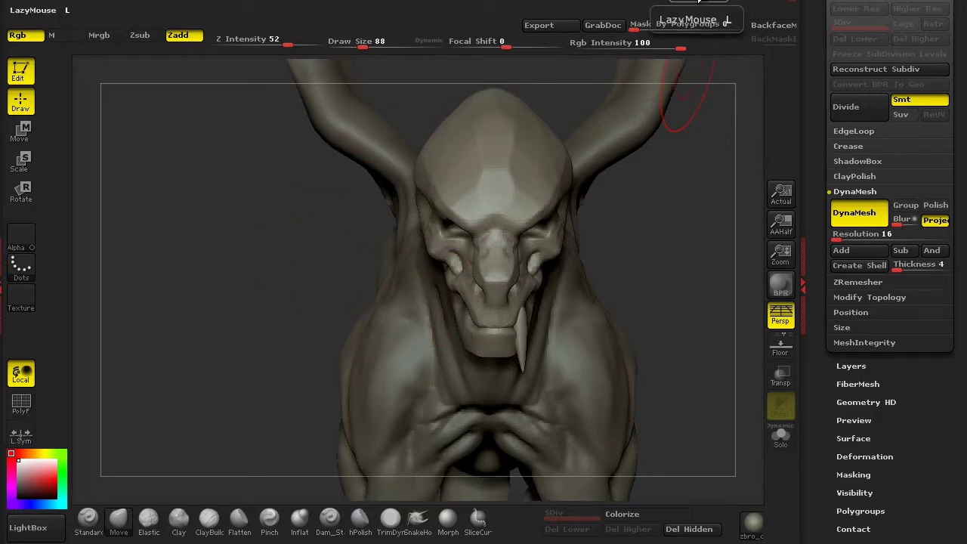
Step: Mirror the tusk to the opposite side of the mouth with SubTool Master
click(695, 5)
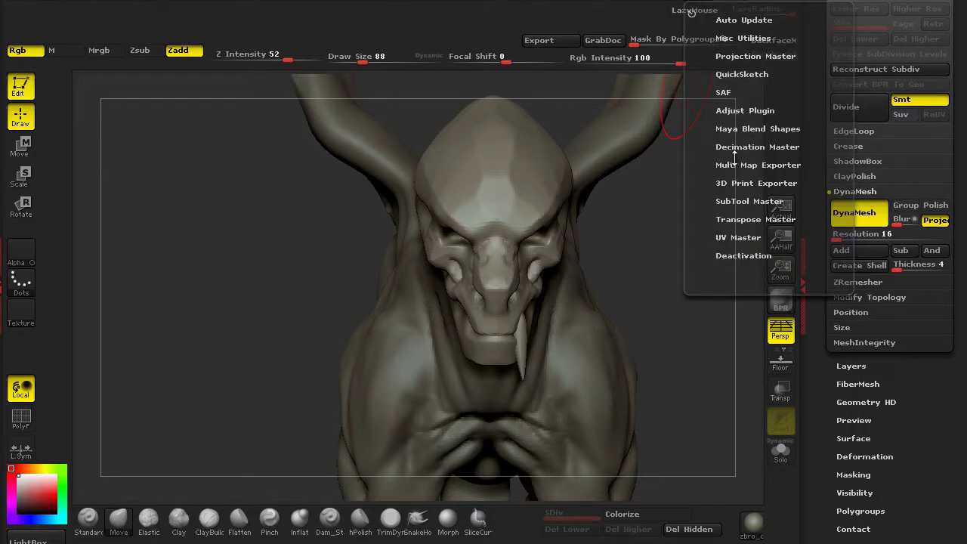
click(737, 201)
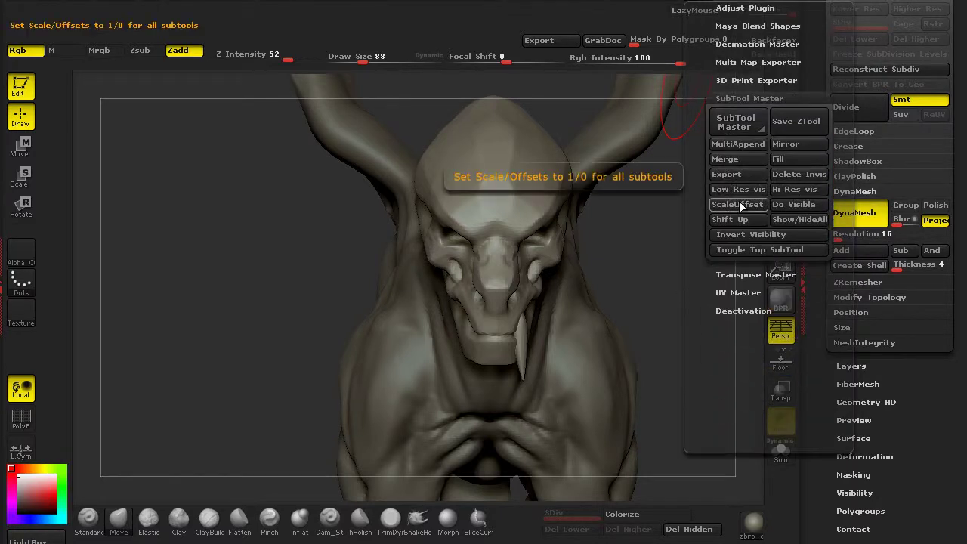
click(784, 144)
click(418, 307)
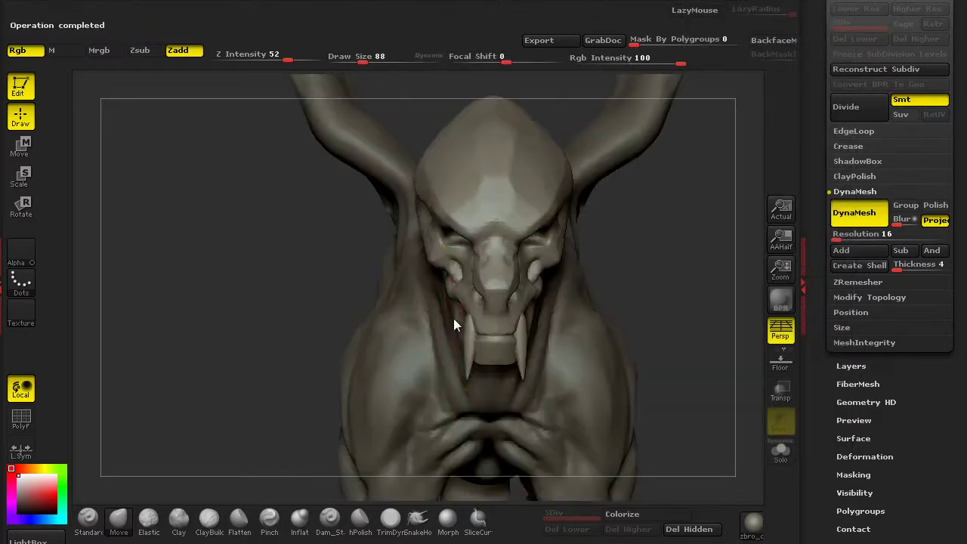
Step: Duplicate the tusk pair directly behind the originals and raise the copies into the upper jaw as second teeth
mouse_move(672, 213)
mouse_down()
mouse_move(470, 328)
mouse_move(462, 315)
mouse_up()
key(w)
drag(476, 197, 476, 392)
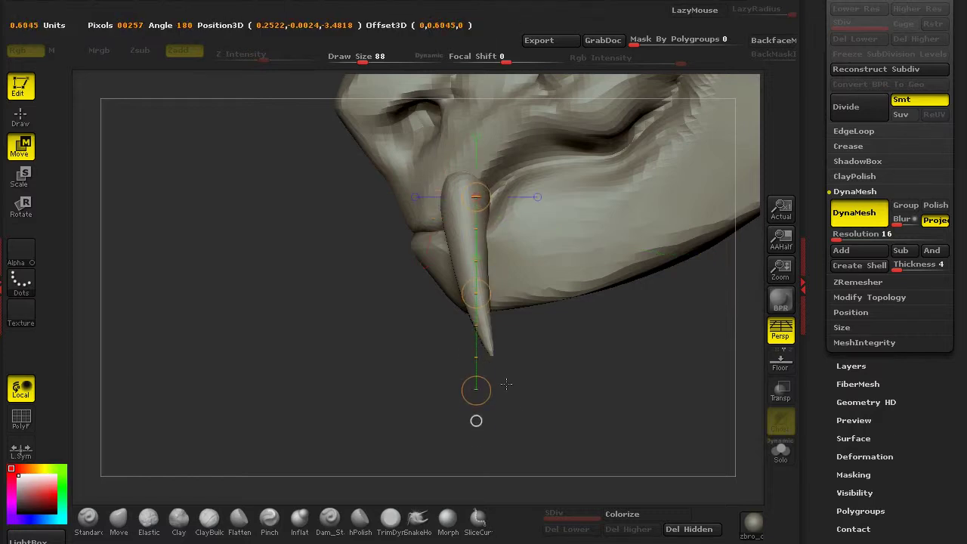
ctrl+drag(476, 287, 513, 259)
drag(559, 393, 525, 278)
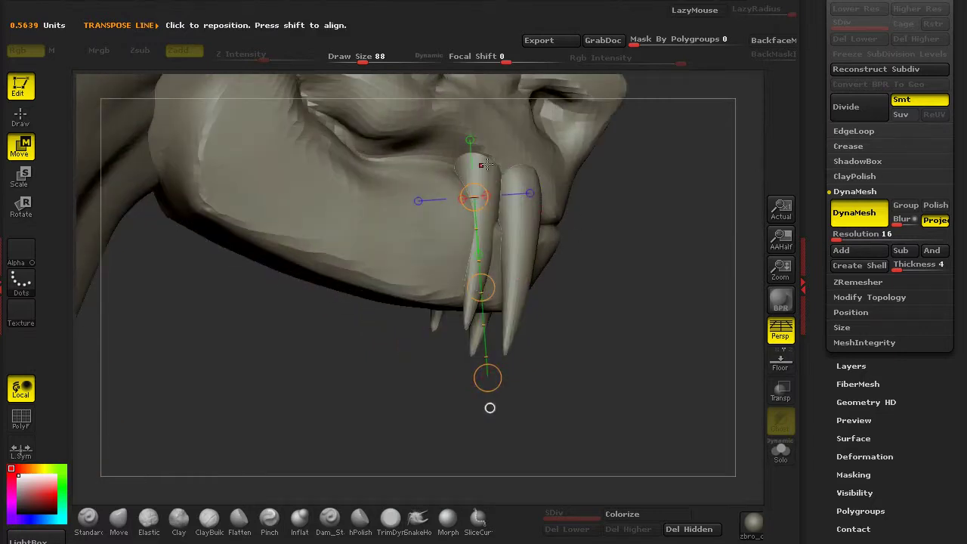
drag(491, 363, 497, 358)
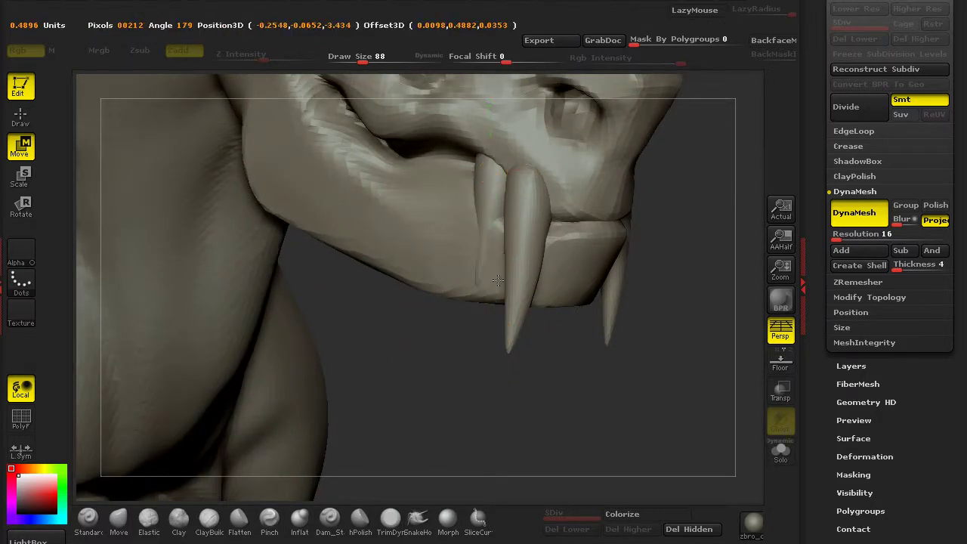
Step: Rotate the second pair of teeth outward to fit the upper jaw, using transparency temporarily to see them inside the head
click(780, 391)
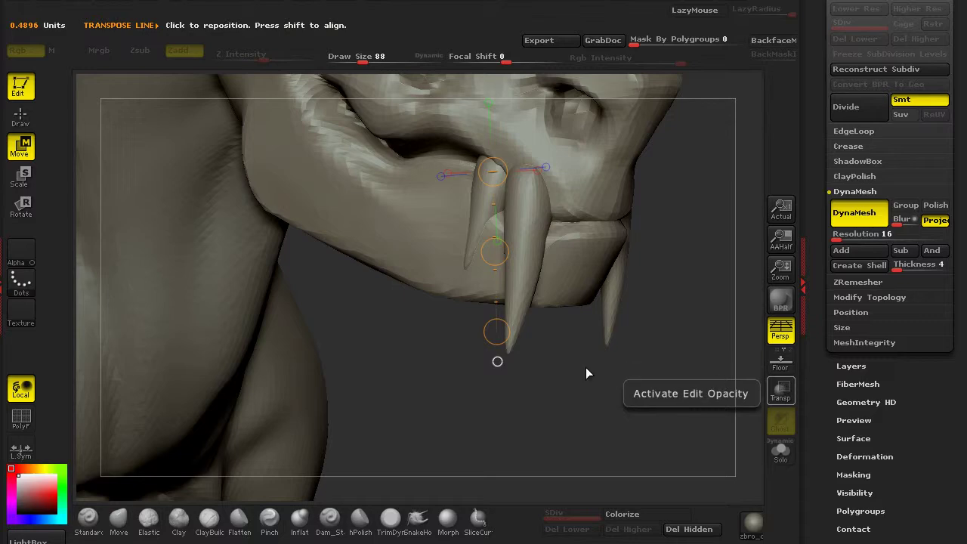
mouse_move(587, 371)
mouse_down()
mouse_move(529, 333)
mouse_move(459, 317)
mouse_up()
drag(494, 162, 745, 214)
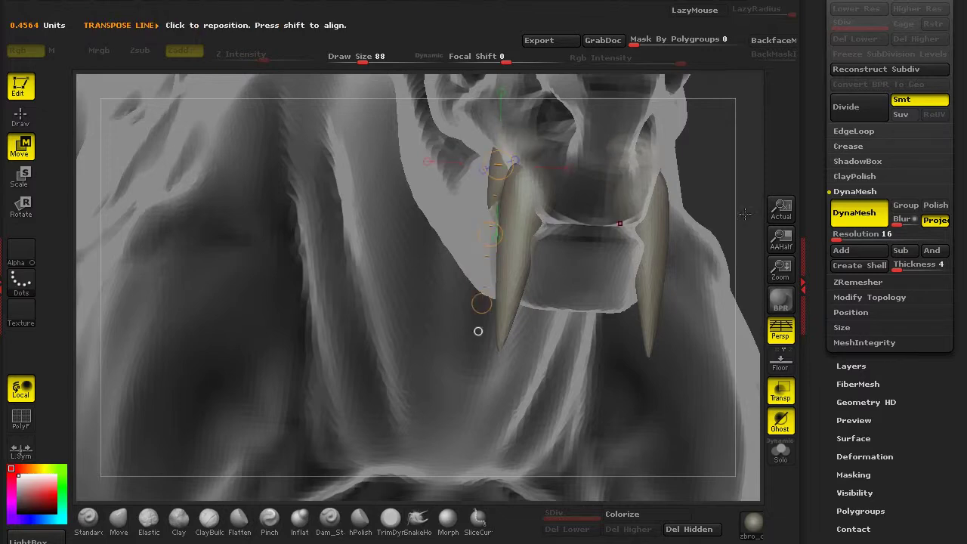
drag(746, 178, 547, 224)
drag(462, 240, 483, 237)
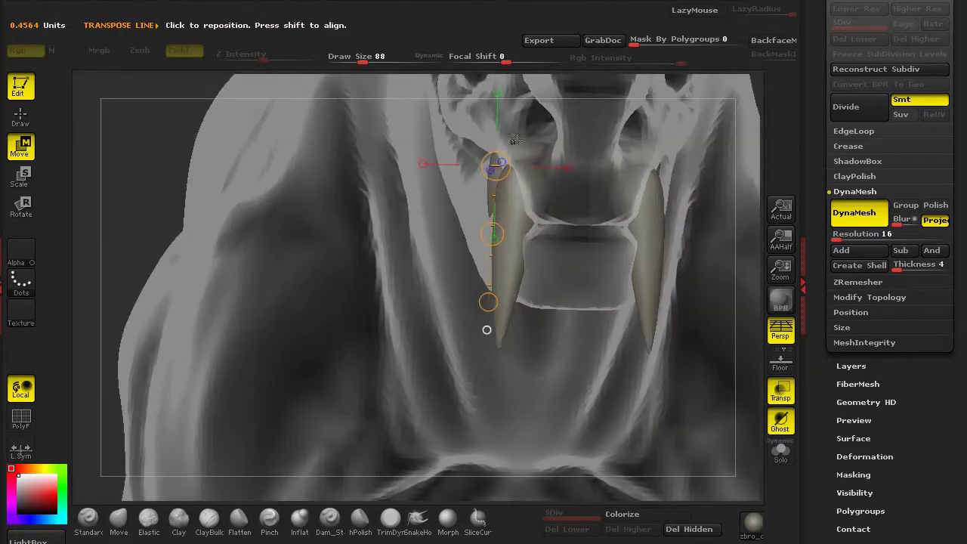
key(r)
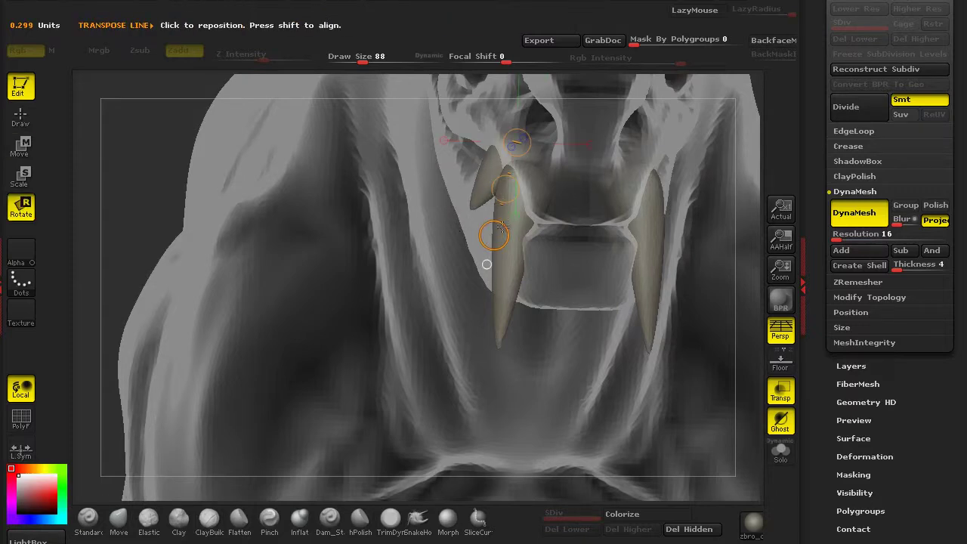
drag(494, 235, 473, 226)
drag(91, 138, 873, 374)
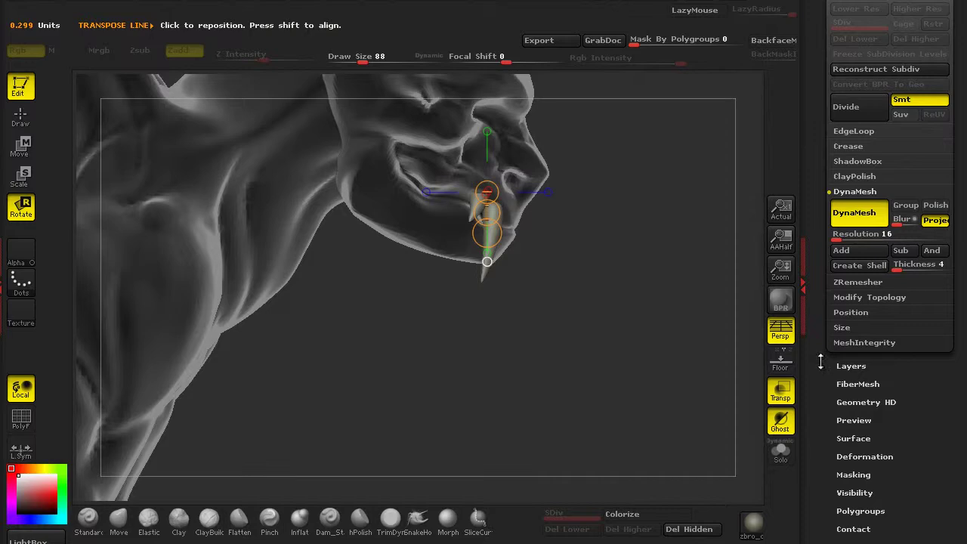
click(786, 392)
Step: Add a smaller third tooth behind the second on each side and angle it along the mouth line
drag(664, 226, 579, 271)
drag(223, 294, 214, 239)
key(w)
key(r)
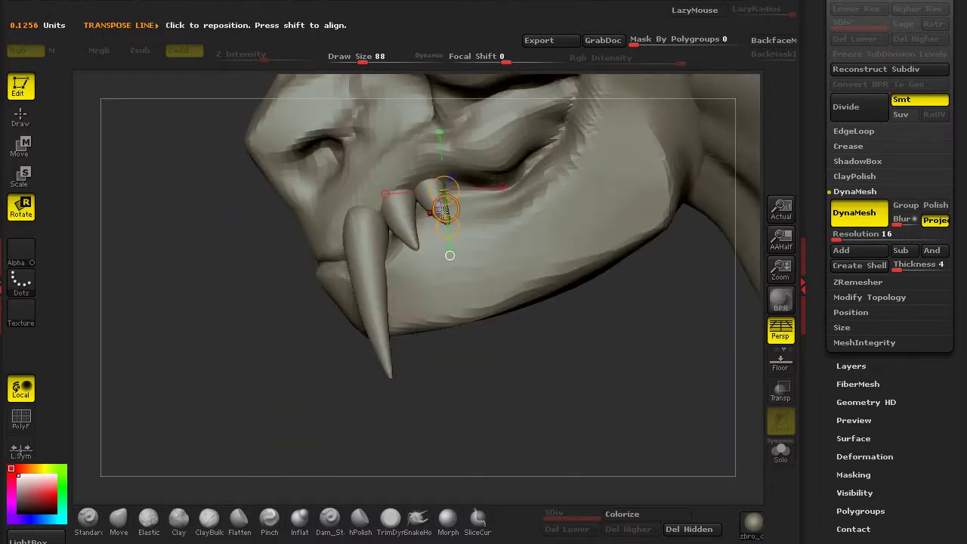
drag(443, 210, 463, 203)
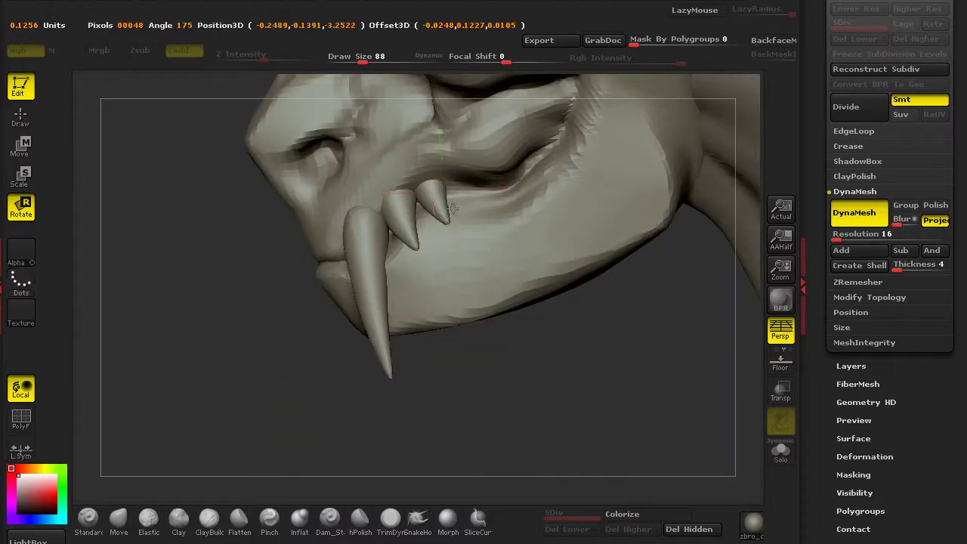
Step: Duplicate the third tooth backward along the mouth line as a fourth tooth and adjust its position against the jaw
key(w)
ctrl+drag(447, 209, 474, 203)
drag(518, 340, 627, 340)
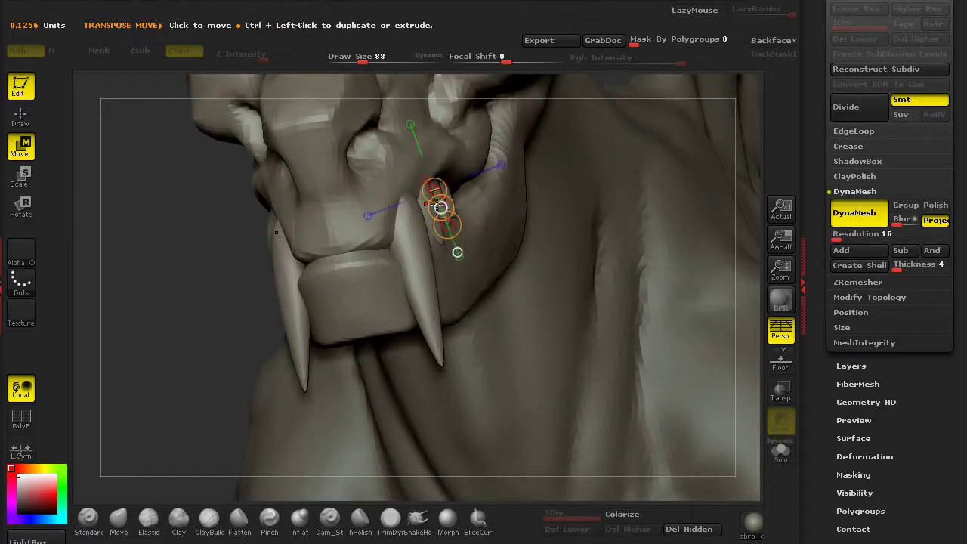
drag(440, 207, 442, 201)
Step: Place a small fifth tooth at the back of the upper row on each side
drag(291, 206, 290, 278)
mouse_move(200, 244)
mouse_down()
mouse_move(106, 299)
mouse_move(204, 297)
mouse_move(479, 224)
mouse_move(463, 196)
mouse_up()
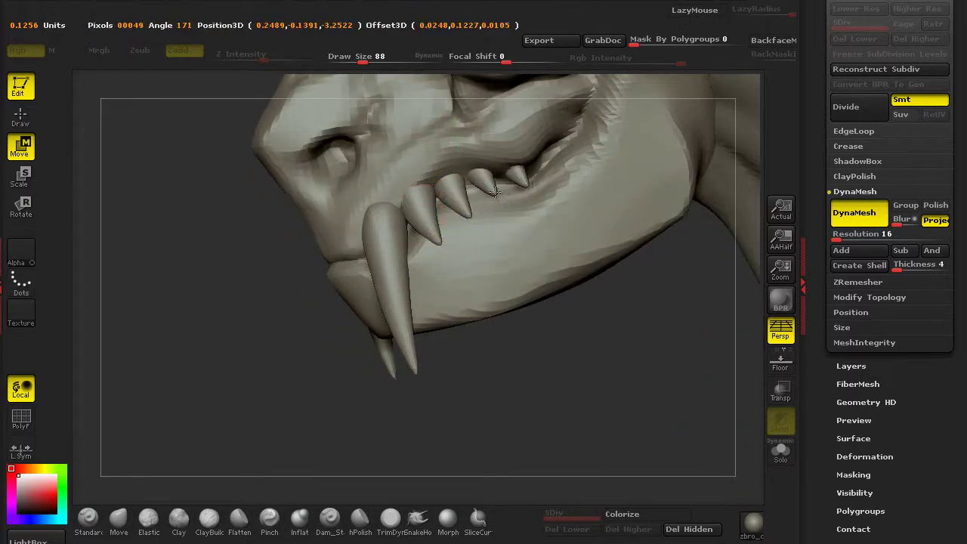
mouse_move(176, 300)
mouse_down()
mouse_move(248, 302)
mouse_move(463, 350)
mouse_move(673, 298)
mouse_move(558, 288)
mouse_up()
Step: Set the draw size to 97 and bend the front tusks outward into a curve with the Move brush
key(q)
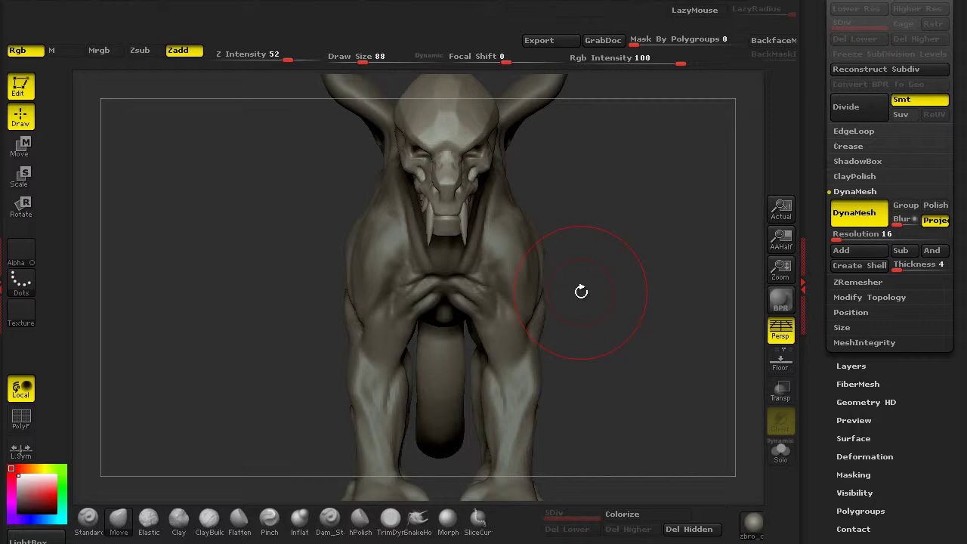
alt+drag(114, 182, 307, 93)
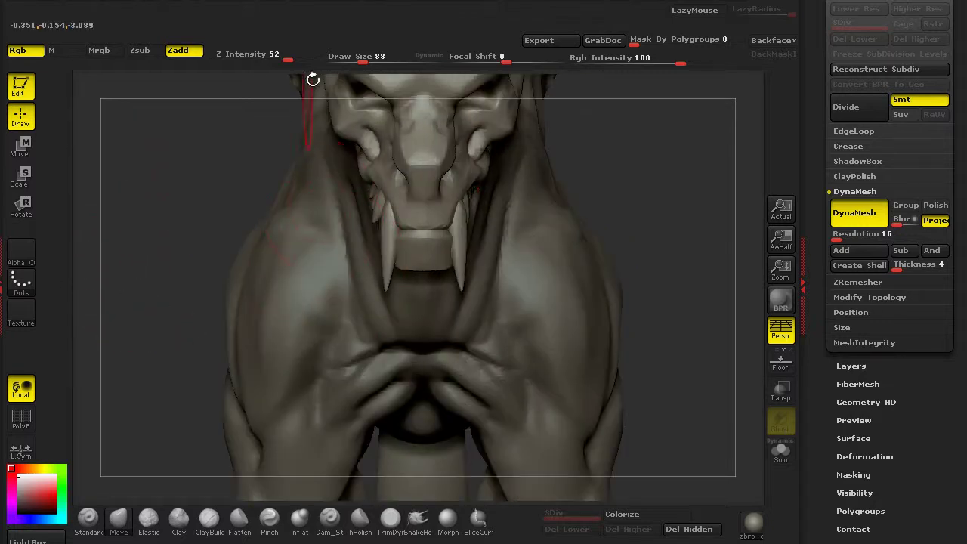
drag(360, 60, 364, 60)
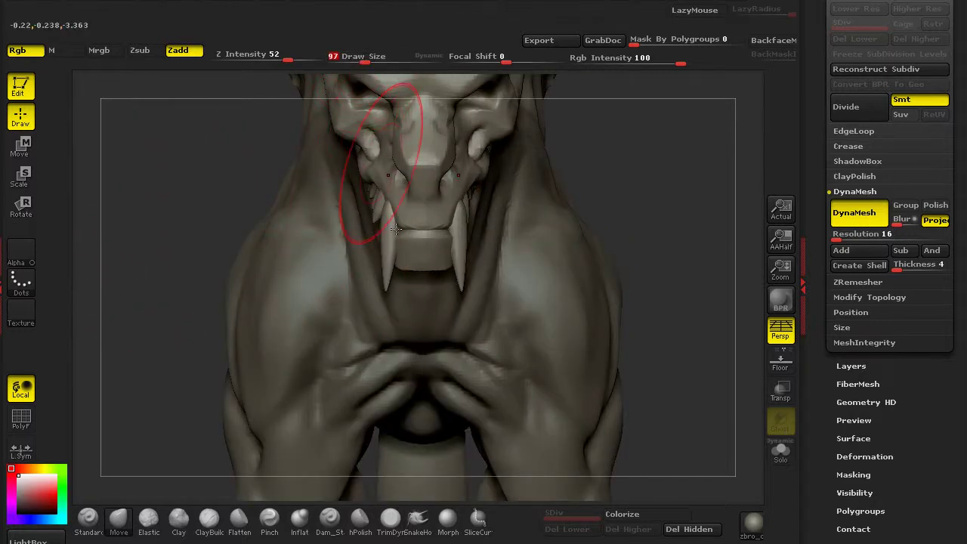
alt+drag(257, 165, 390, 244)
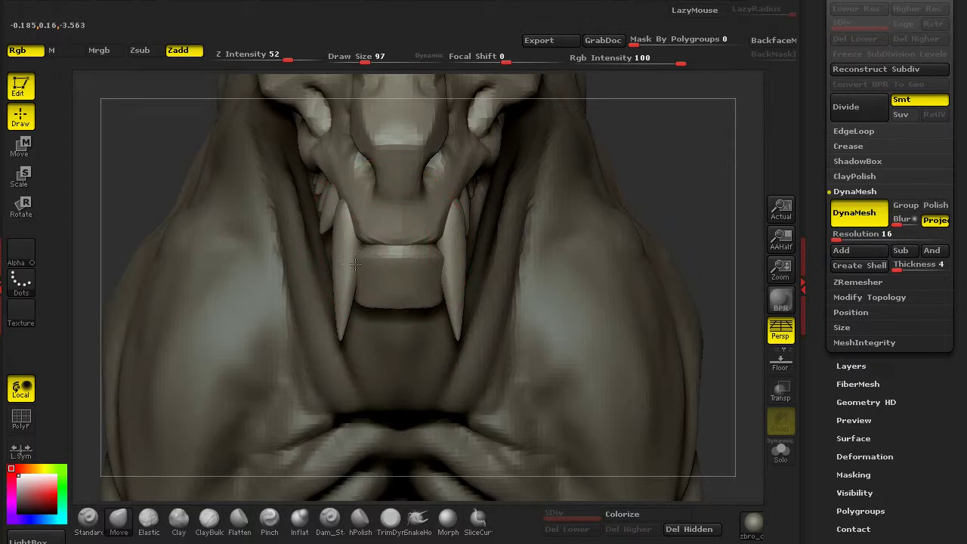
drag(157, 151, 342, 262)
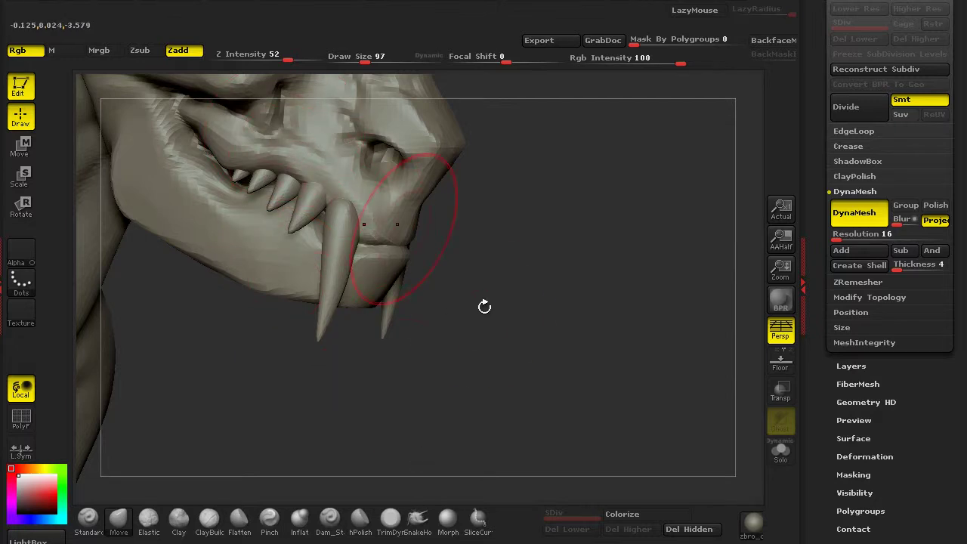
drag(488, 356, 291, 254)
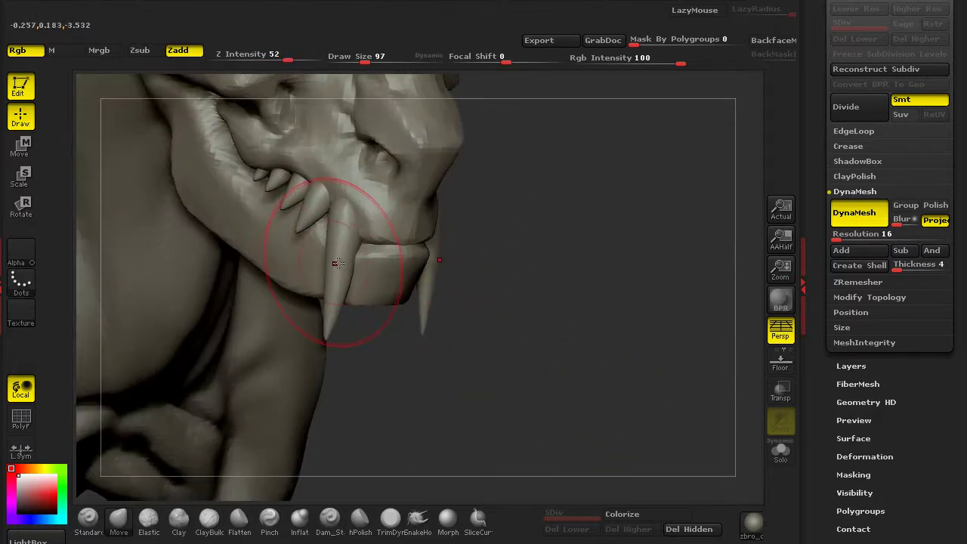
mouse_move(471, 345)
mouse_down()
mouse_move(354, 311)
mouse_move(326, 272)
mouse_up()
alt+click(327, 272)
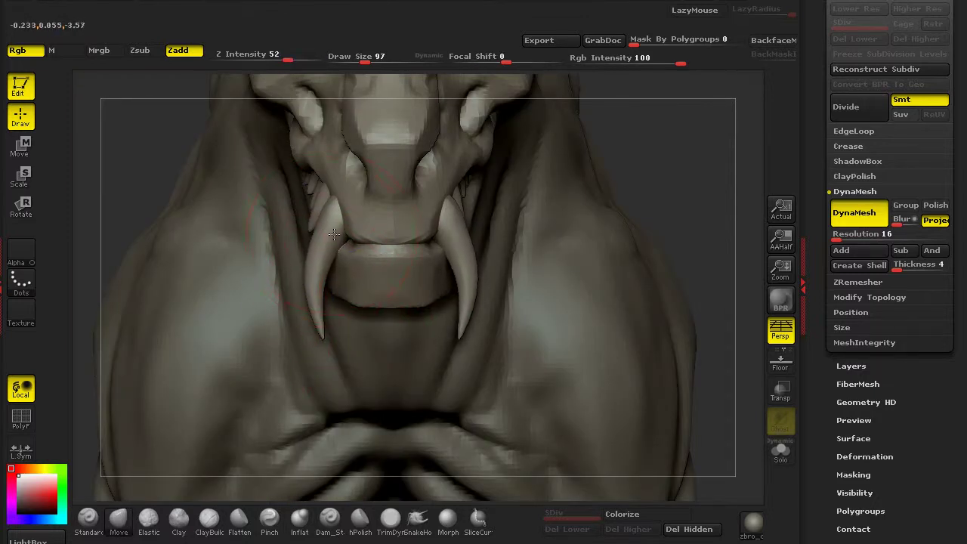
Step: Thicken the front tusks along their shafts with the Inflat brush
drag(134, 139, 392, 325)
click(299, 518)
drag(389, 351, 363, 280)
mouse_move(355, 226)
mouse_down()
mouse_move(351, 280)
mouse_move(368, 324)
mouse_up()
mouse_move(408, 393)
mouse_down()
mouse_move(303, 476)
mouse_move(181, 484)
mouse_up()
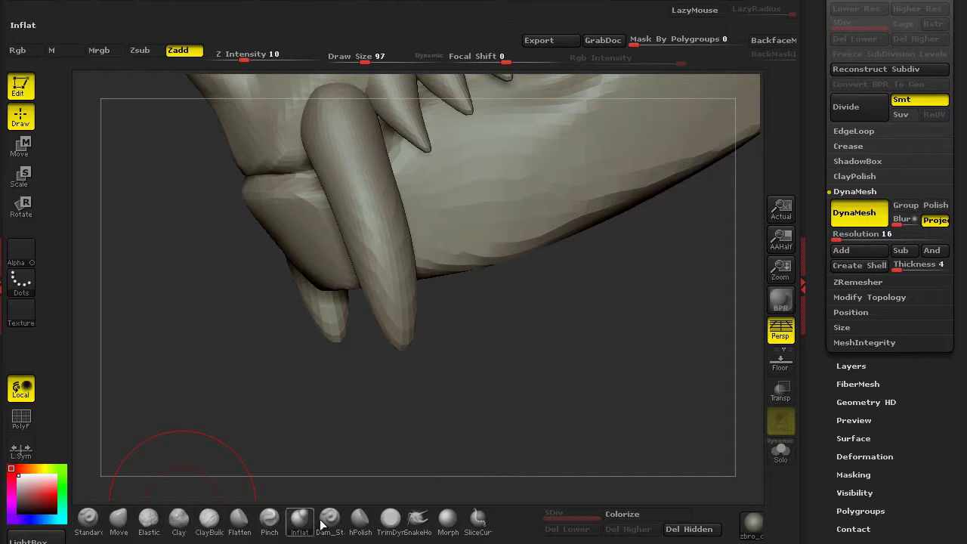
Step: Pull the thickened tusks' ends back into curved, sharp points with the Move brush and smooth the shafts
click(119, 517)
mouse_move(161, 421)
alt+mouse_down()
mouse_move(440, 420)
mouse_move(421, 306)
alt+mouse_up()
mouse_move(513, 423)
mouse_down()
mouse_move(529, 436)
mouse_move(270, 328)
mouse_move(417, 240)
mouse_move(390, 304)
mouse_up()
shift+drag(430, 350, 395, 270)
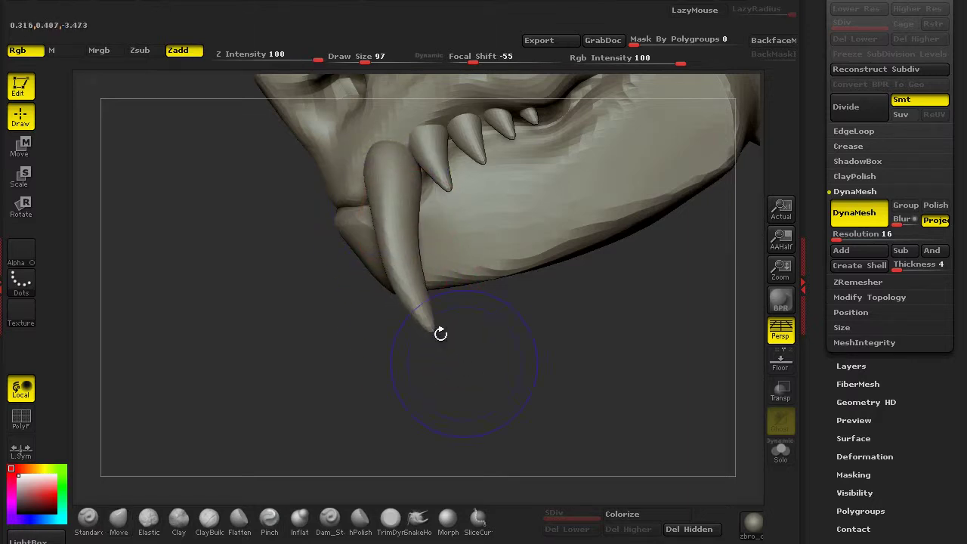
mouse_move(461, 360)
shift+mouse_down()
mouse_move(426, 314)
mouse_move(409, 263)
shift+mouse_up()
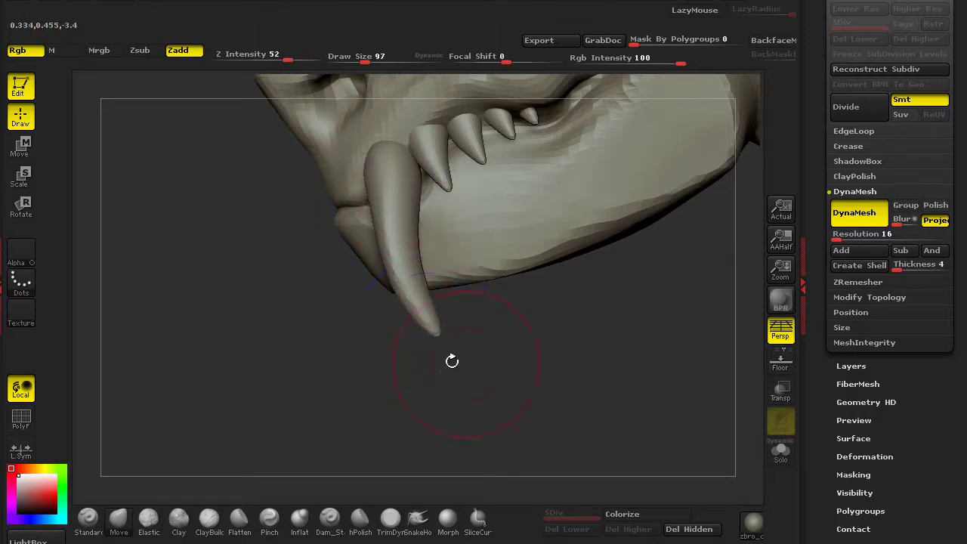
scroll(472, 368, up, 3)
mouse_move(456, 338)
shift+mouse_down()
mouse_move(473, 365)
mouse_move(453, 361)
mouse_move(515, 372)
mouse_move(544, 432)
mouse_move(592, 388)
mouse_move(370, 281)
shift+mouse_up()
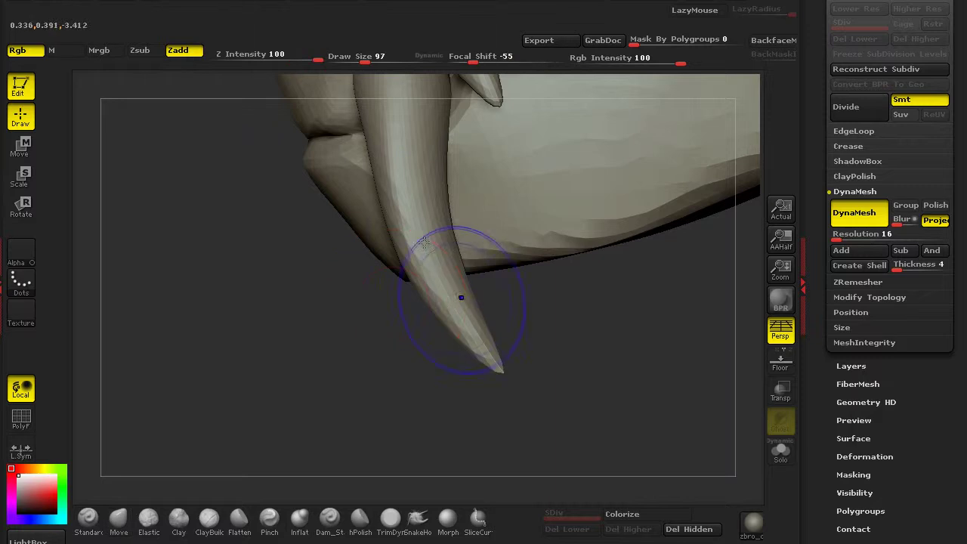
Step: Carve a gum crease into the Lesson_09Start subtool around the upper teeth's bases with the Dam_Standard brush at draw size 32
mouse_move(398, 123)
mouse_down()
mouse_move(372, 281)
mouse_move(297, 322)
mouse_move(324, 237)
mouse_move(401, 372)
mouse_up()
mouse_move(402, 414)
mouse_down()
mouse_move(270, 280)
mouse_move(194, 356)
mouse_move(260, 345)
mouse_move(369, 356)
mouse_move(432, 312)
mouse_move(513, 397)
mouse_move(423, 453)
mouse_up()
click(329, 517)
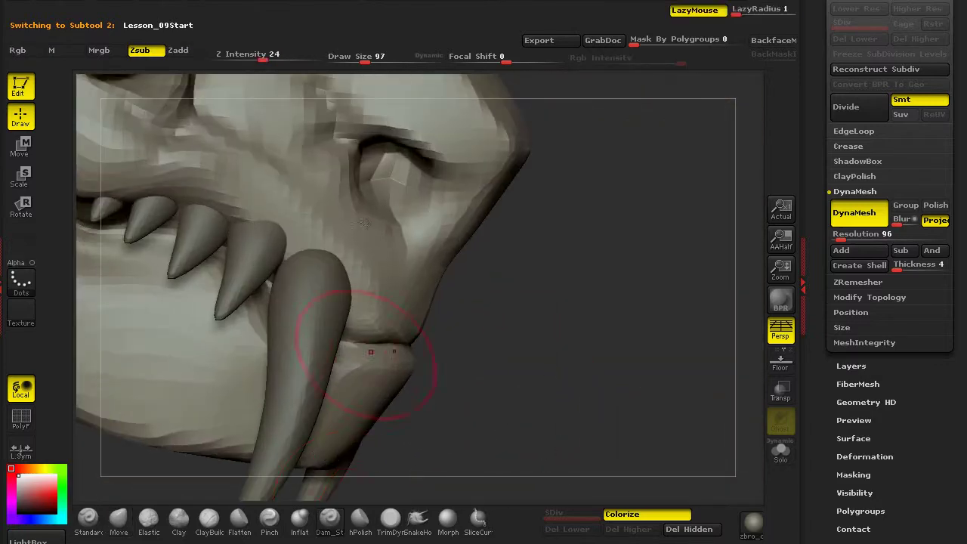
drag(359, 53, 344, 54)
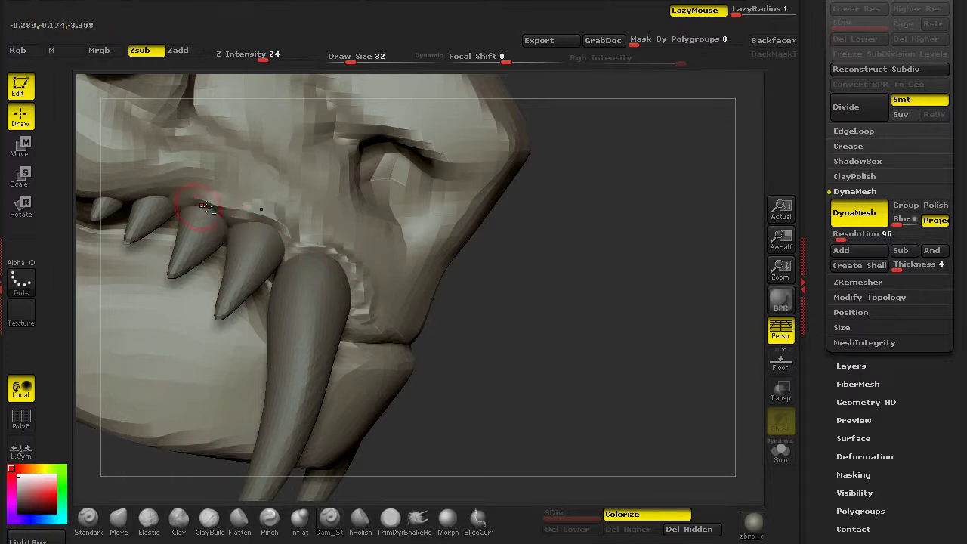
mouse_move(385, 236)
right_down()
mouse_move(410, 237)
mouse_move(412, 305)
mouse_move(648, 355)
mouse_move(393, 410)
mouse_move(501, 330)
right_up()
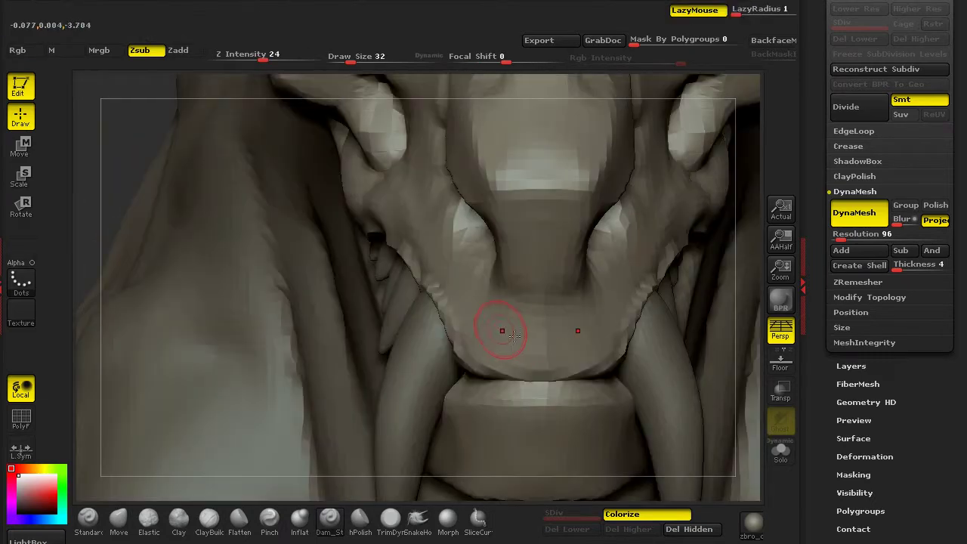
right_drag(148, 173, 398, 255)
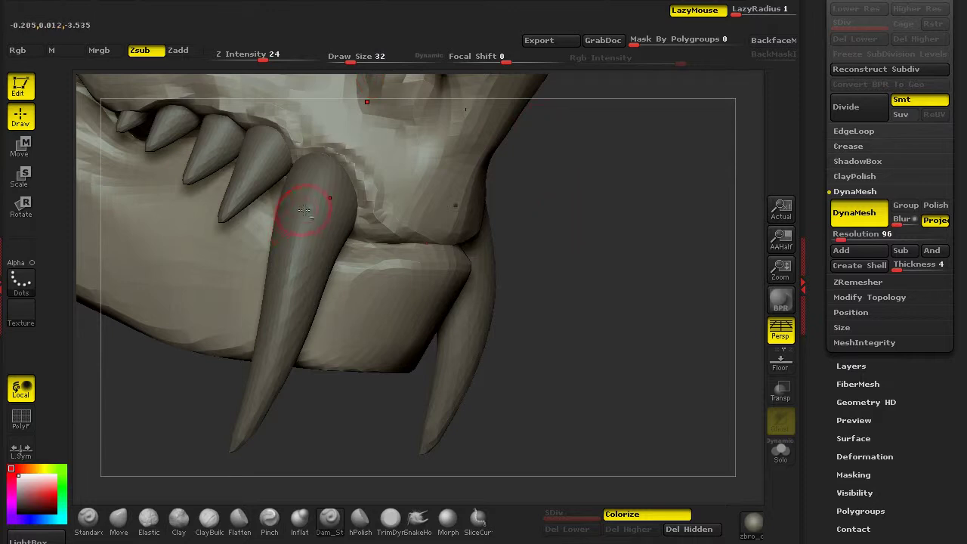
Step: Select the teeth subtool PM3D_Sphere3D_1 and duplicate it
alt+click(417, 200)
right_drag(442, 270, 644, 298)
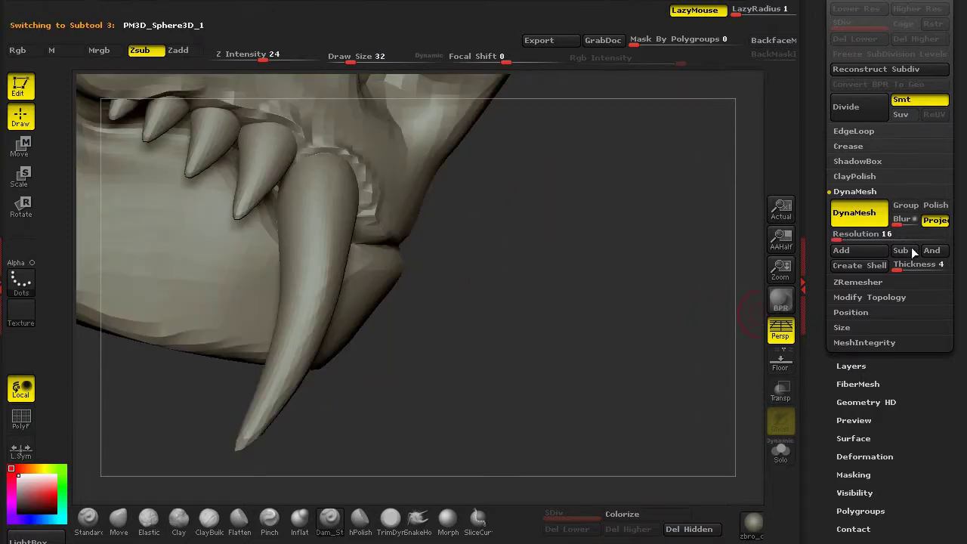
drag(797, 56, 854, 243)
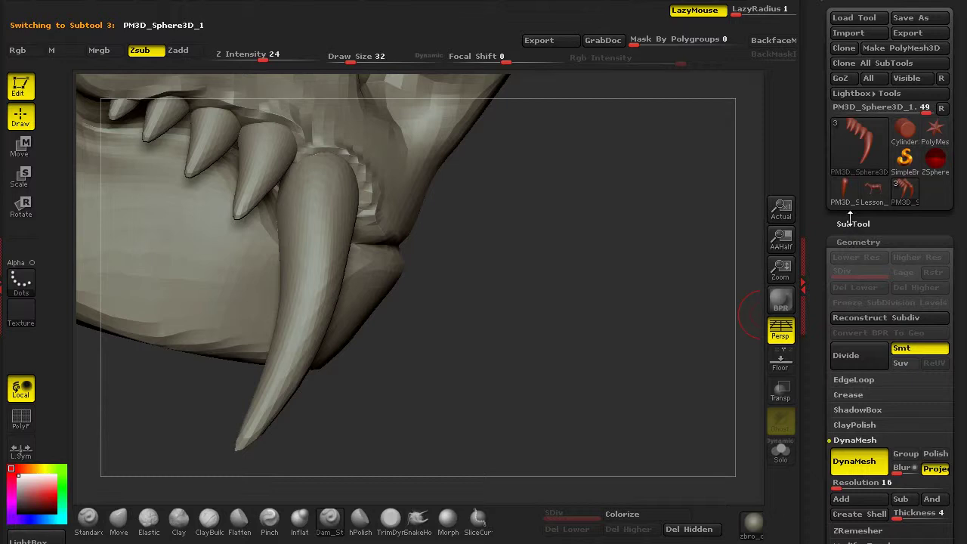
click(852, 224)
right_drag(697, 302, 643, 359)
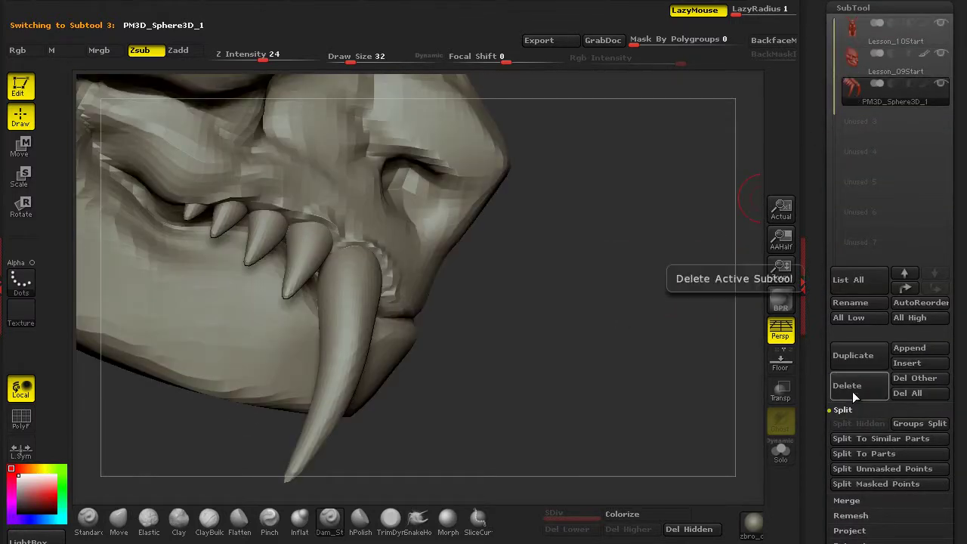
key(ctrl+shift+d)
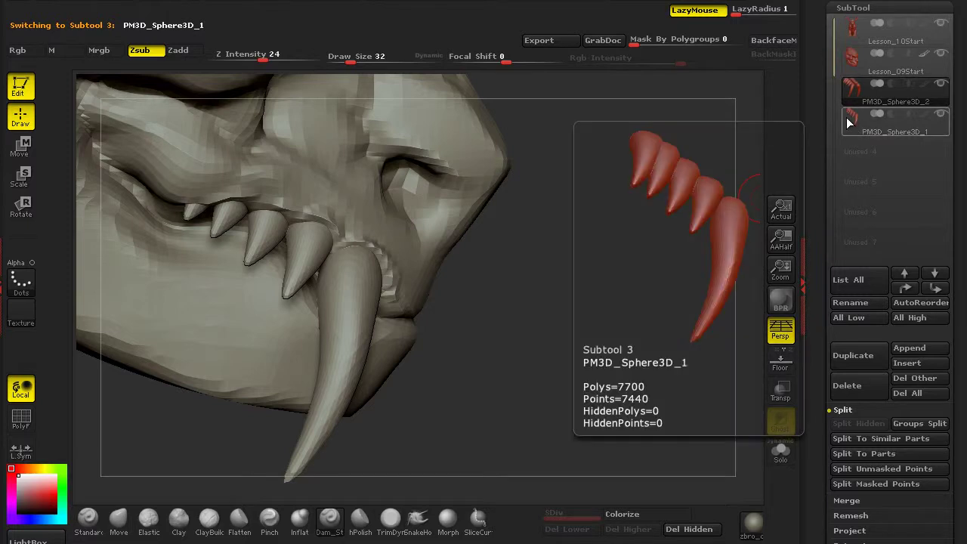
Step: Rotate the PM3D_Sphere3D_1 teeth with the transpose line so they point upward along the lower jaw
key(w)
right_drag(493, 355, 423, 317)
mouse_move(335, 265)
mouse_down()
mouse_move(472, 319)
mouse_move(316, 284)
mouse_move(442, 339)
mouse_up()
key(r)
right_drag(445, 340, 396, 338)
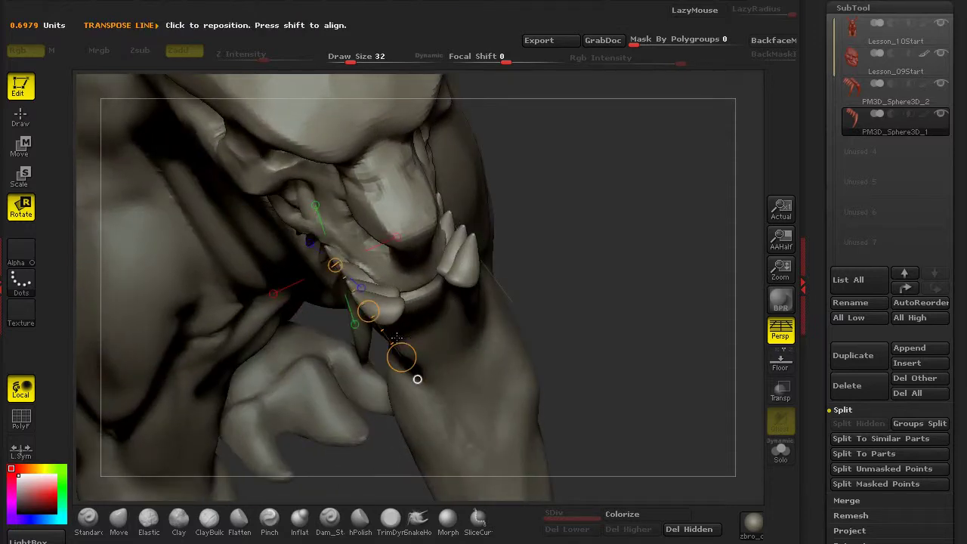
click(523, 307)
right_drag(530, 325, 494, 331)
mouse_move(359, 304)
mouse_down()
mouse_move(304, 414)
mouse_move(400, 408)
mouse_move(487, 305)
mouse_move(381, 257)
mouse_move(389, 264)
mouse_up()
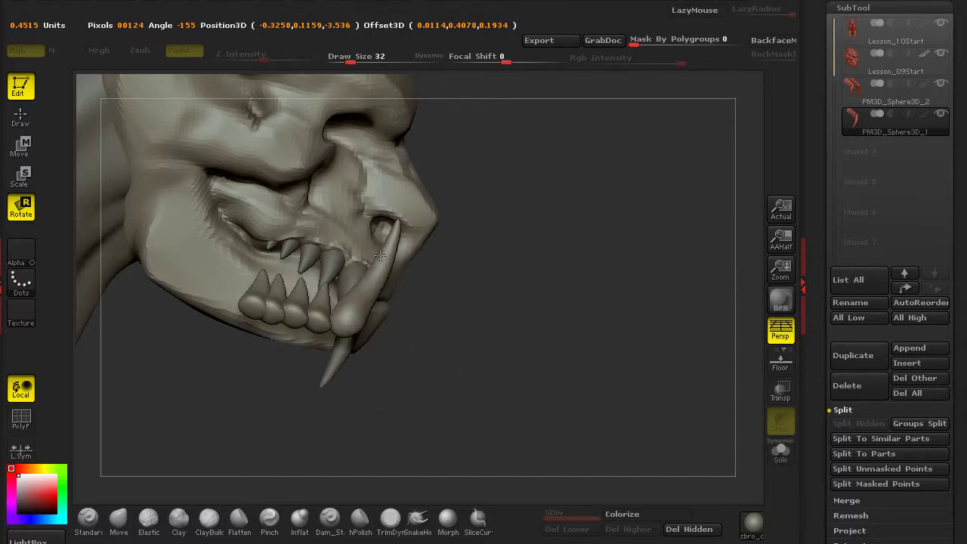
Step: Move the flipped teeth into place along both sides of the lower jaw, with their large tusks outside the upper tusks
drag(518, 309, 430, 302)
key(w)
drag(455, 362, 515, 340)
drag(574, 227, 162, 346)
drag(358, 318, 411, 276)
drag(391, 388, 316, 408)
drag(421, 350, 503, 416)
drag(455, 354, 582, 378)
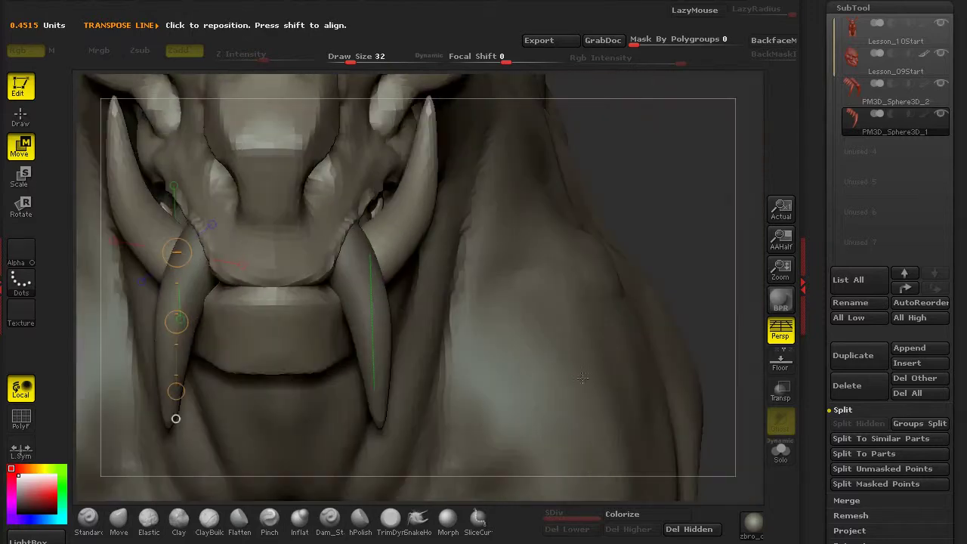
key(f)
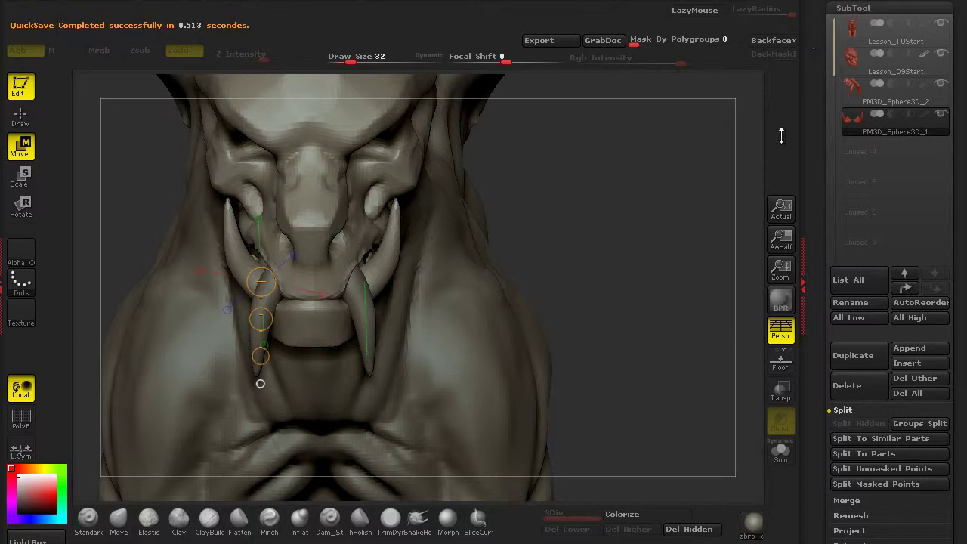
drag(544, 210, 544, 178)
drag(624, 249, 584, 203)
Step: Seat and reshape the individual lower teeth along the jaw with the Move brush at draw size 110
key(q)
mouse_move(273, 376)
mouse_down()
mouse_move(199, 350)
mouse_move(231, 393)
mouse_up()
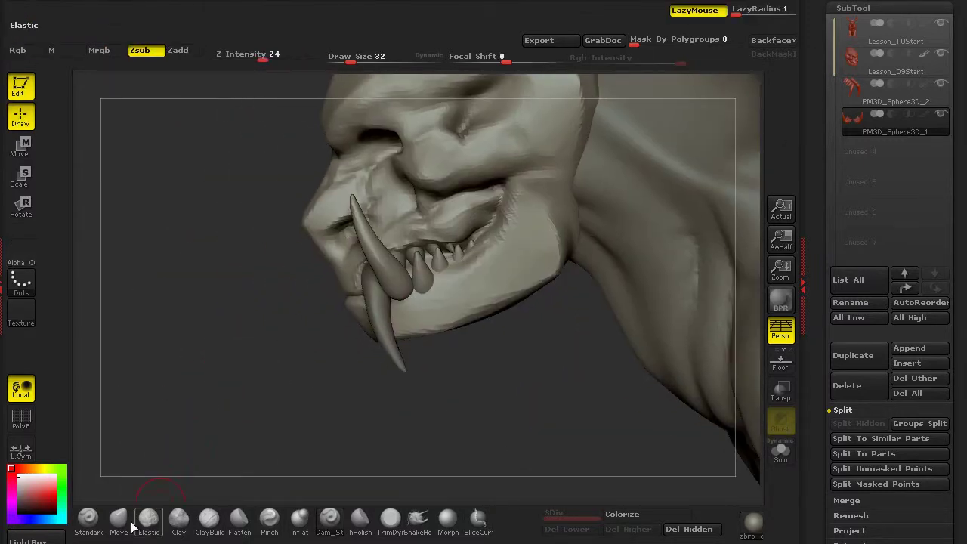
click(119, 518)
drag(352, 59, 367, 58)
right_drag(332, 166, 352, 193)
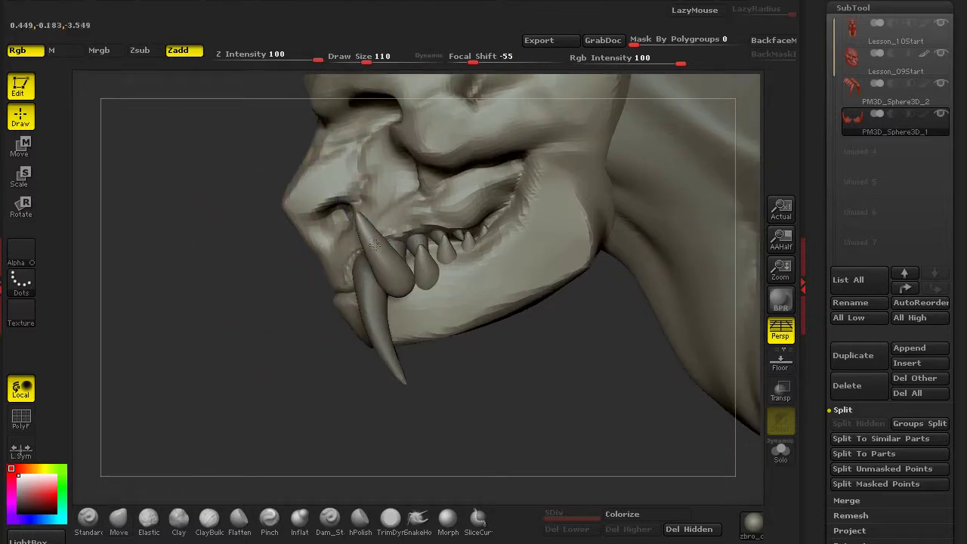
mouse_move(384, 270)
right_down()
mouse_move(673, 218)
mouse_move(475, 280)
right_up()
mouse_move(475, 280)
mouse_down()
mouse_move(479, 226)
mouse_move(466, 228)
mouse_move(461, 285)
mouse_up()
mouse_move(718, 183)
alt+right_down()
mouse_move(204, 307)
mouse_move(420, 327)
mouse_move(312, 208)
alt+right_up()
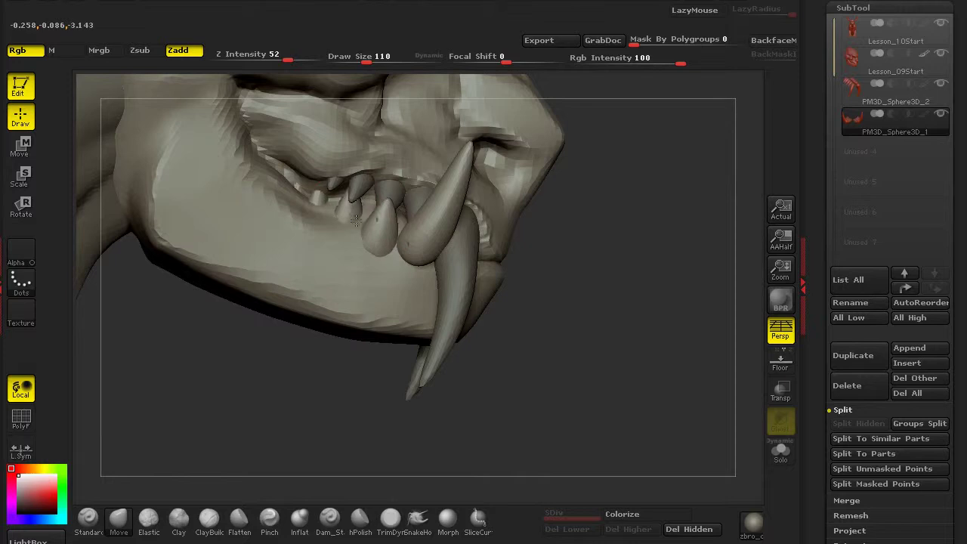
right_drag(299, 365, 306, 211)
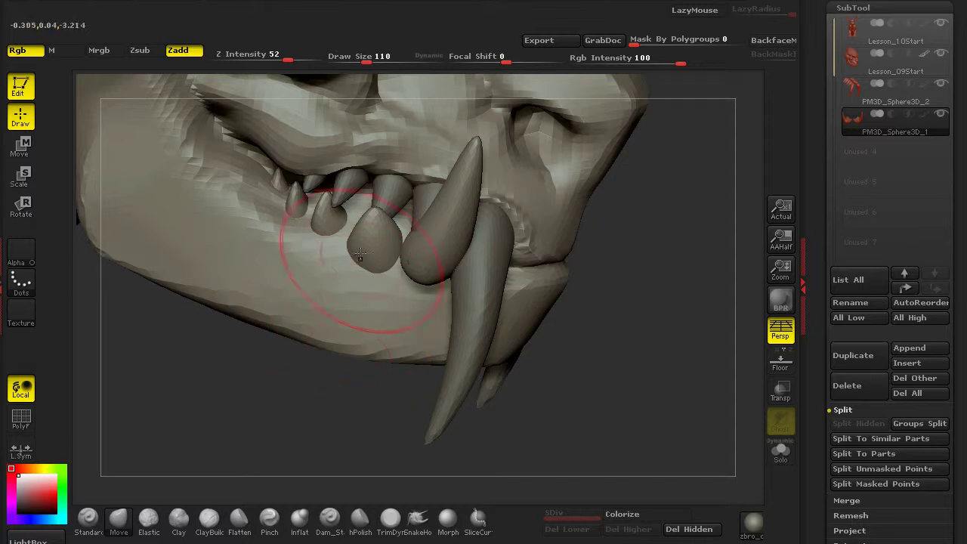
right_drag(278, 388, 464, 249)
mouse_move(378, 410)
right_down()
mouse_move(329, 391)
mouse_move(443, 248)
mouse_move(517, 372)
mouse_move(416, 215)
right_up()
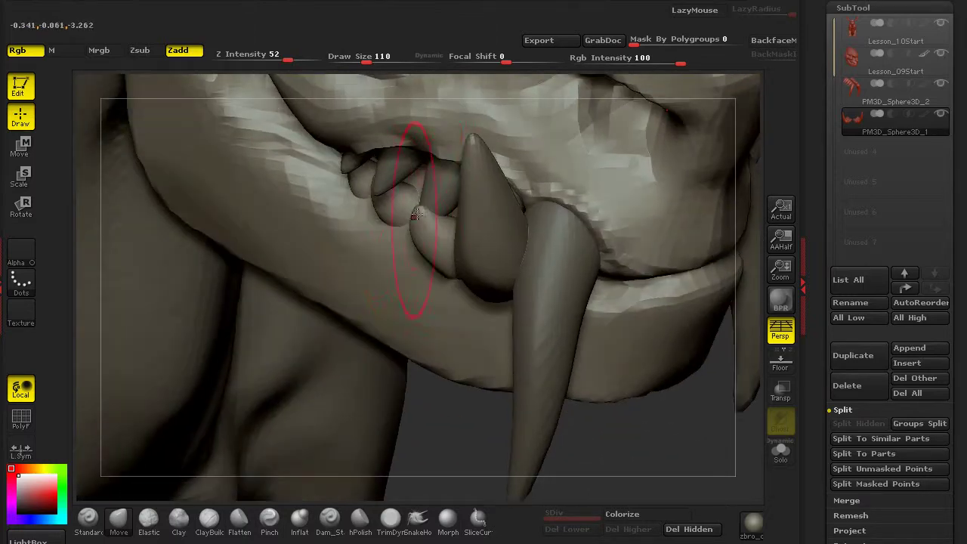
Step: Pull the lower tooth beside the tusk into a sharper tip and fuller base with the Move brush at draw size 55
drag(442, 402, 164, 300)
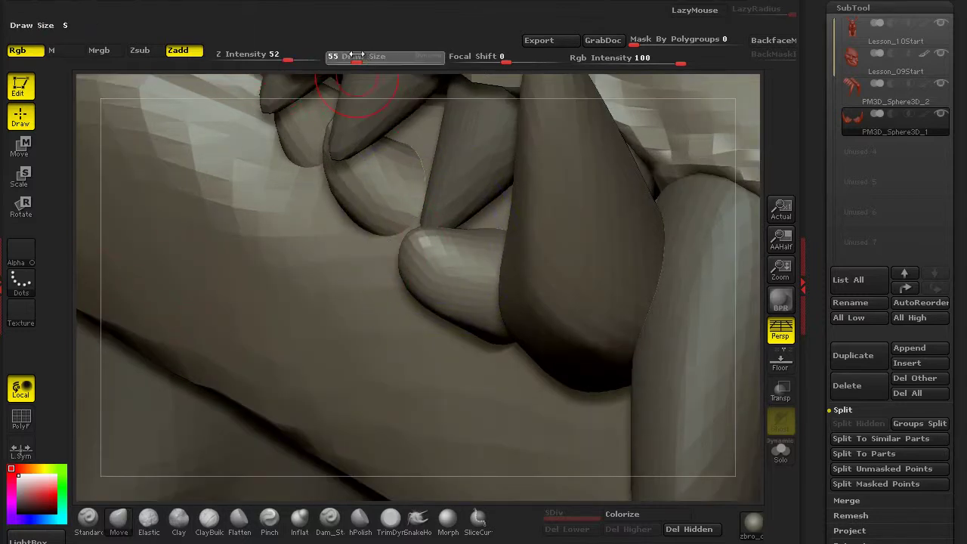
drag(421, 249, 371, 237)
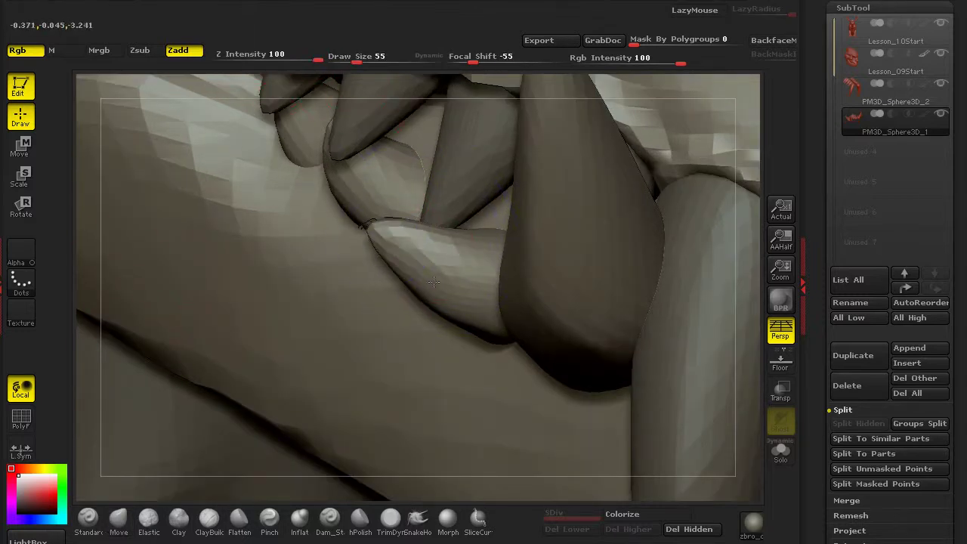
drag(489, 321, 457, 278)
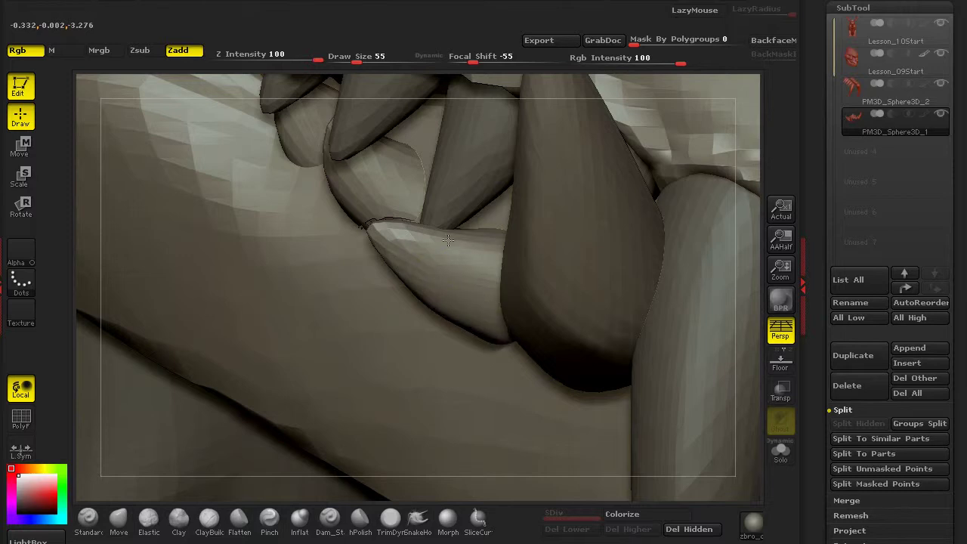
key(f)
Step: Slim the lower tusks and adjust their outward lean with the Move brush, working from the front and the side
drag(256, 395, 207, 316)
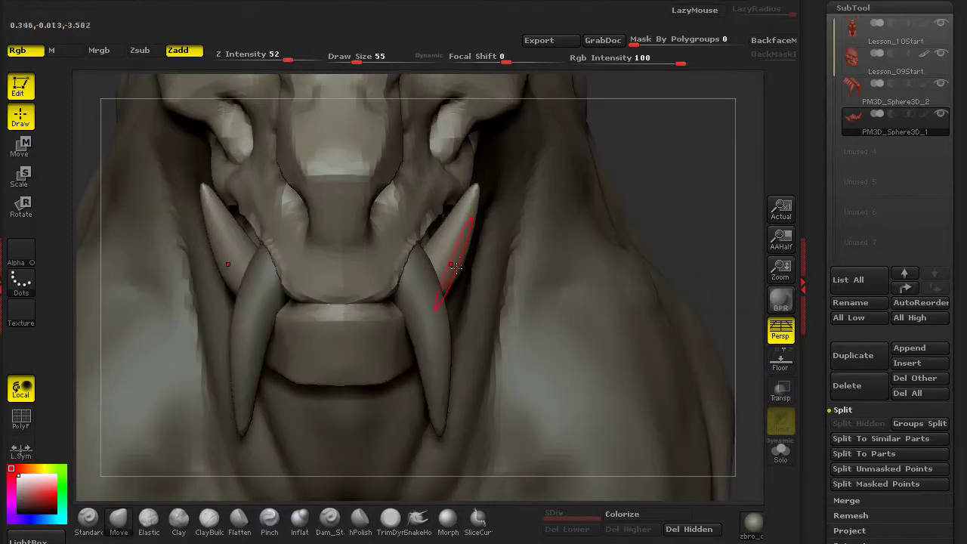
mouse_move(457, 226)
mouse_down()
mouse_move(454, 216)
mouse_move(462, 219)
mouse_up()
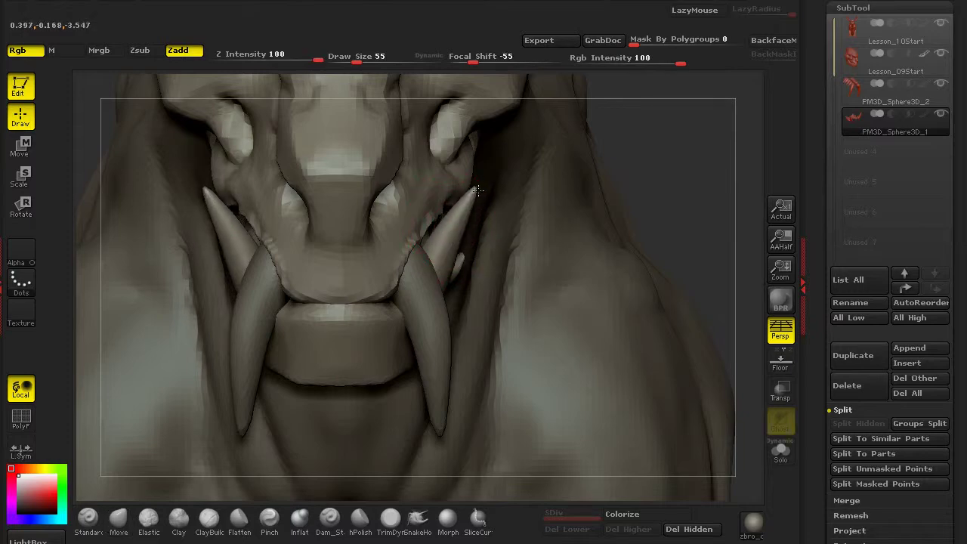
mouse_move(701, 183)
mouse_down()
mouse_move(529, 211)
mouse_move(355, 196)
mouse_move(113, 234)
mouse_move(518, 291)
mouse_up()
drag(328, 341, 527, 292)
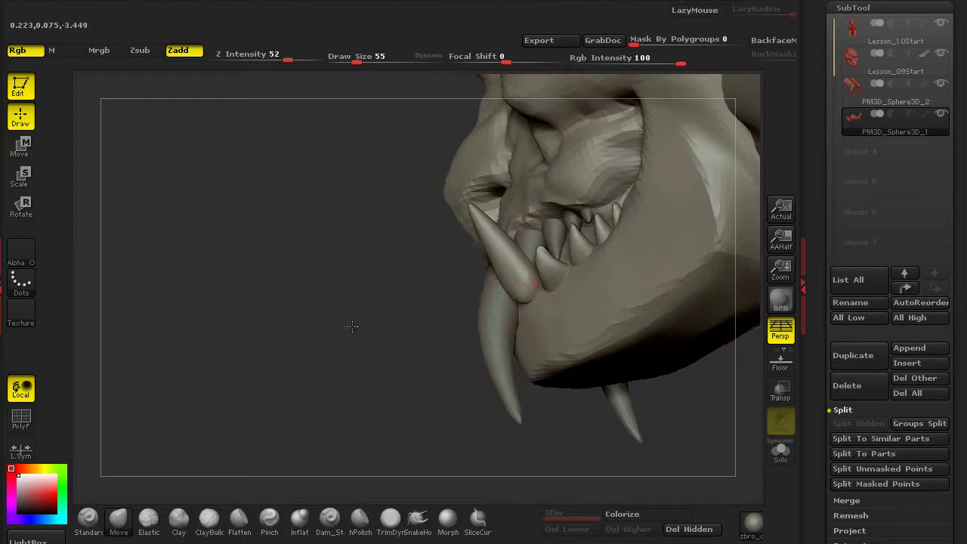
mouse_move(460, 315)
mouse_down()
mouse_move(380, 356)
mouse_move(572, 270)
mouse_move(568, 213)
mouse_up()
key(shift)
mouse_move(363, 227)
shift+mouse_down()
mouse_move(280, 253)
mouse_move(541, 215)
shift+mouse_up()
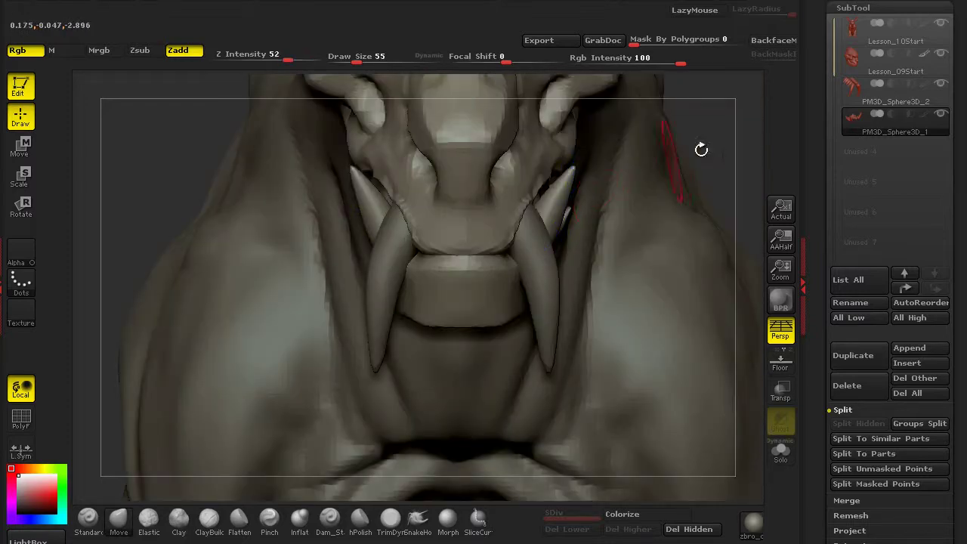
Step: Shape the lower teeth behind the tusks into broad-based points and refine the lower tusks with the Move brush
key(f)
mouse_move(302, 194)
mouse_down()
mouse_move(222, 320)
mouse_move(309, 302)
mouse_move(493, 197)
mouse_up()
drag(635, 261, 560, 342)
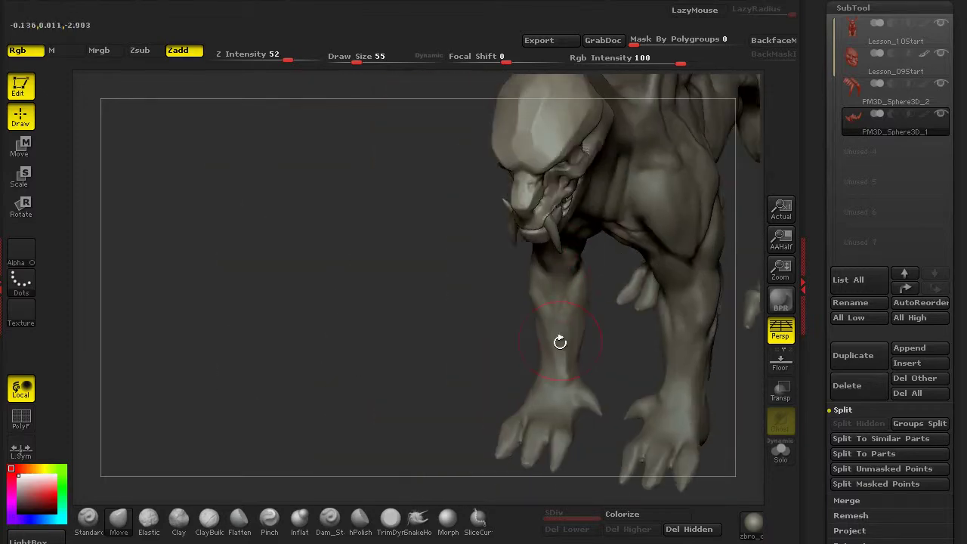
mouse_move(416, 278)
mouse_down()
mouse_move(436, 328)
mouse_move(269, 319)
mouse_move(367, 346)
mouse_move(611, 279)
mouse_up()
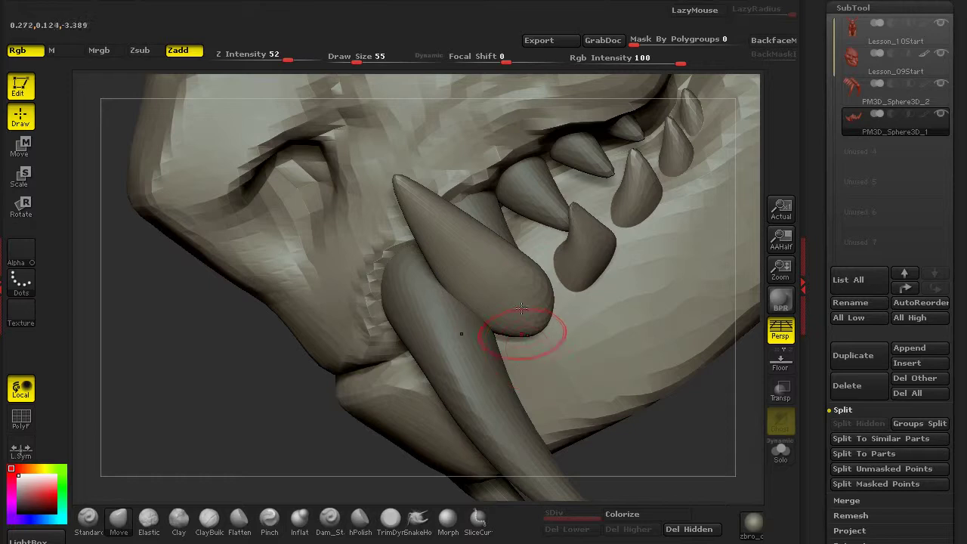
drag(248, 432, 608, 235)
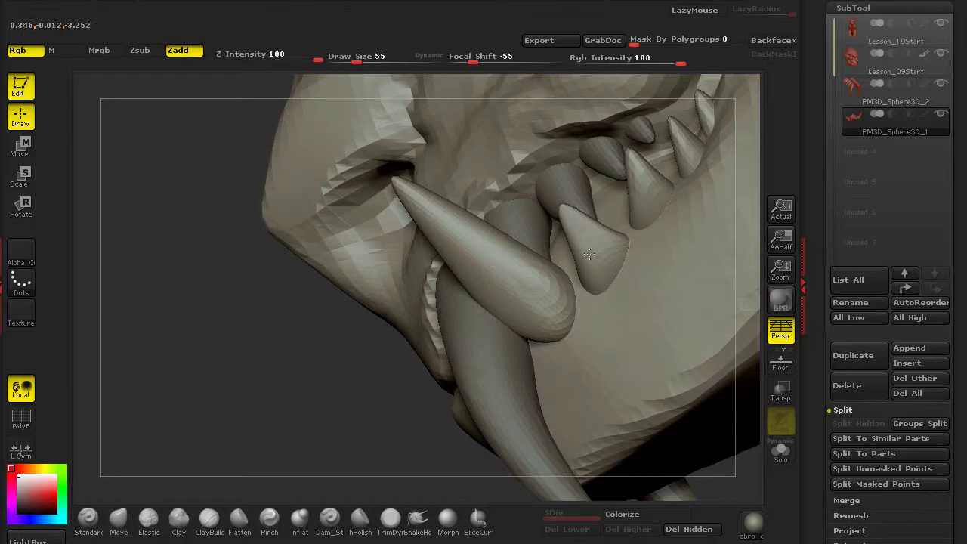
key(ctrl)
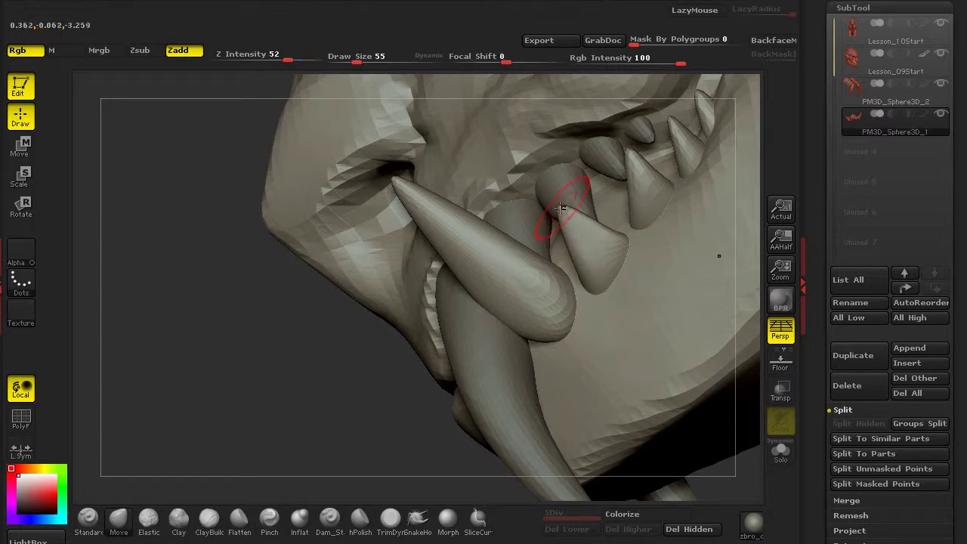
mouse_move(550, 302)
mouse_down()
mouse_move(380, 371)
mouse_move(518, 285)
mouse_up()
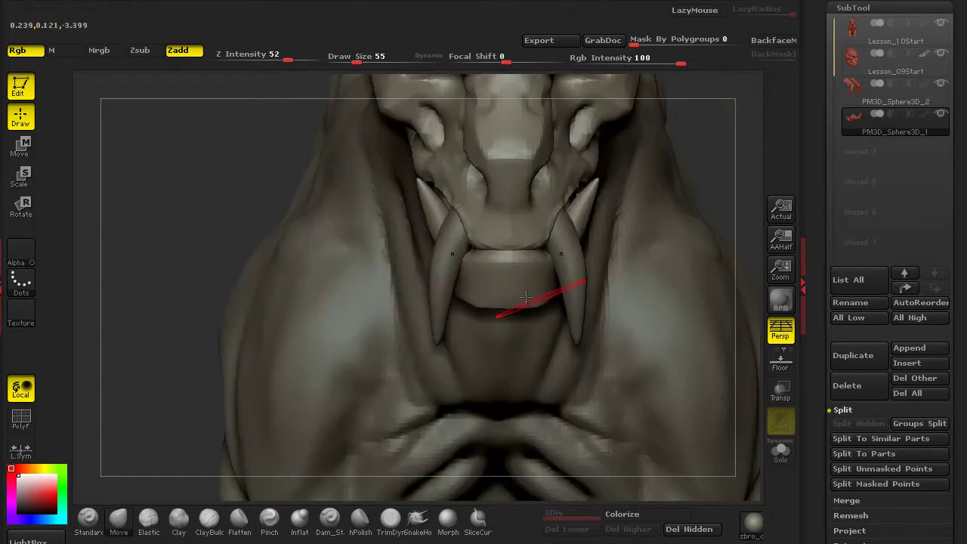
drag(574, 198, 586, 208)
mouse_move(204, 218)
mouse_down()
mouse_move(392, 377)
mouse_move(456, 402)
mouse_move(492, 371)
mouse_move(547, 213)
mouse_up()
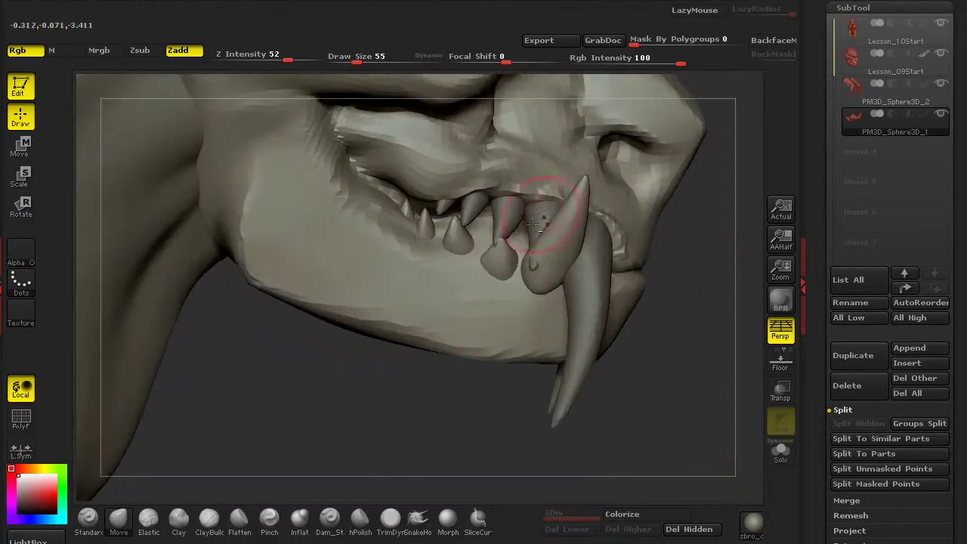
Step: Select the upper teeth subtool PM3D_Sphere3D_2 and reposition its teeth with the Move brush at draw size 69
alt+click(503, 226)
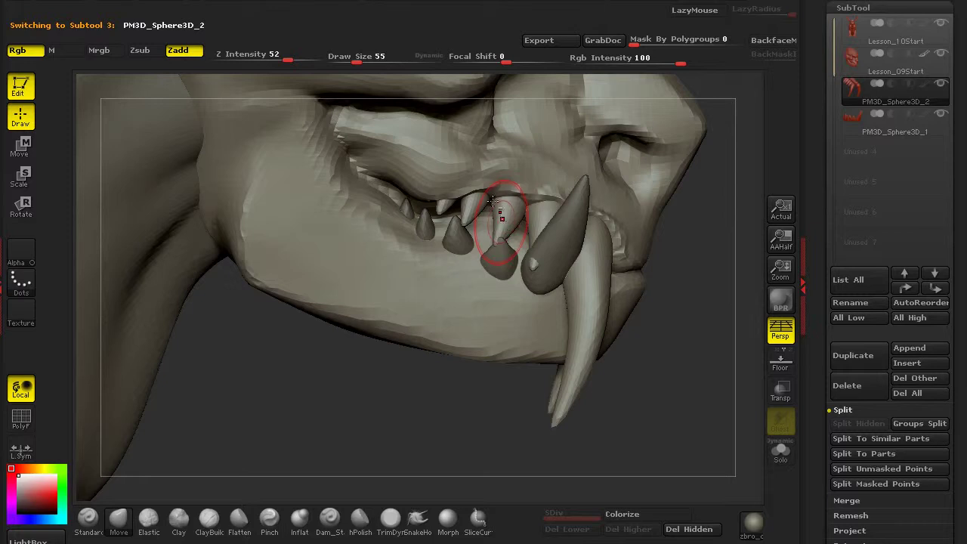
drag(339, 51, 483, 109)
drag(466, 400, 510, 260)
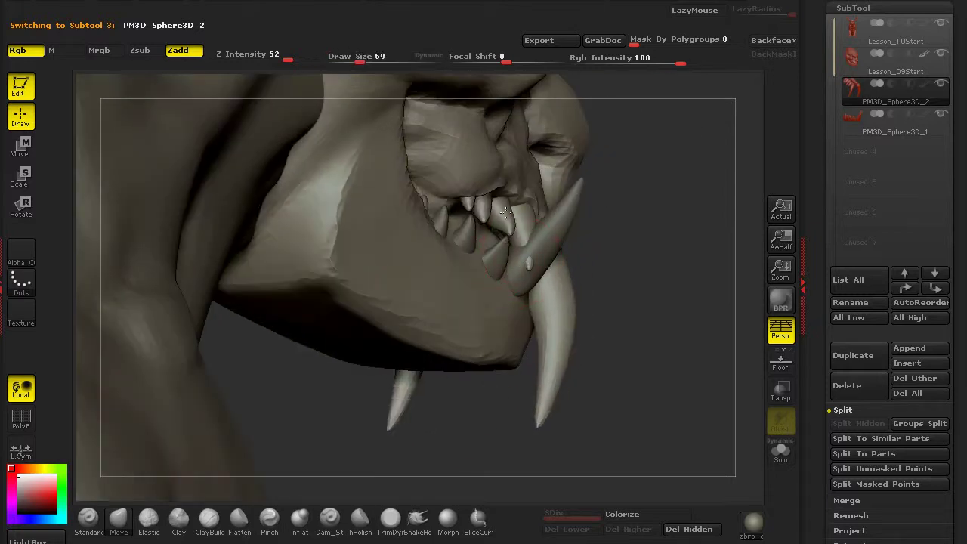
mouse_move(537, 266)
right_down()
mouse_move(559, 260)
mouse_move(512, 243)
mouse_move(499, 249)
mouse_move(521, 196)
right_up()
mouse_move(546, 194)
mouse_down()
mouse_move(491, 249)
mouse_move(460, 358)
mouse_up()
mouse_move(460, 358)
right_down()
mouse_move(371, 341)
mouse_move(469, 344)
mouse_move(547, 274)
right_up()
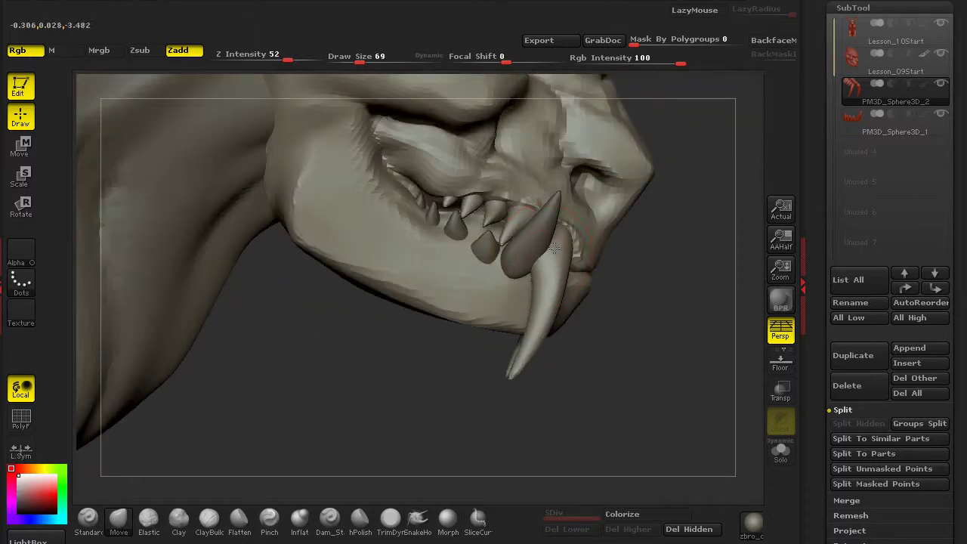
Step: Select the lower teeth subtool PM3D_Sphere3D_1 and mask its small teeth, leaving the large tusks unmasked
alt+click(457, 211)
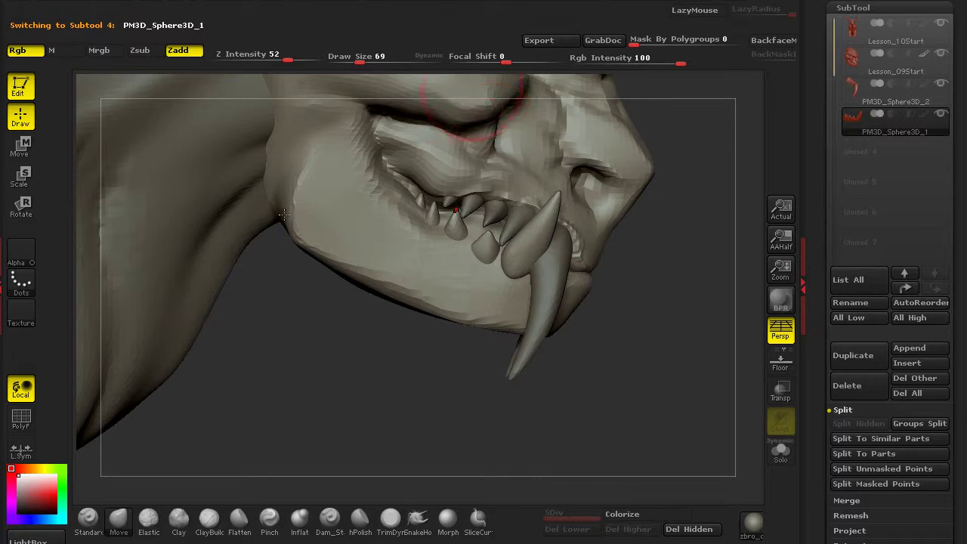
drag(356, 389, 350, 399)
ctrl+drag(346, 291, 502, 138)
ctrl+drag(349, 344, 504, 251)
alt+drag(280, 396, 596, 211)
alt+drag(345, 461, 453, 393)
ctrl+drag(481, 394, 482, 355)
alt+drag(625, 341, 449, 280)
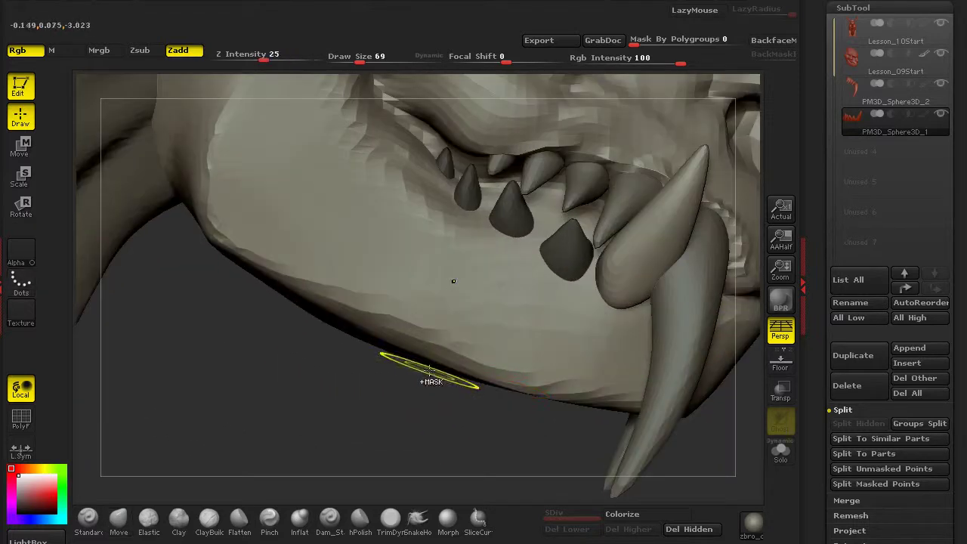
mouse_move(370, 380)
mouse_down()
mouse_move(287, 344)
mouse_move(480, 330)
mouse_move(559, 296)
mouse_move(581, 259)
mouse_move(576, 247)
mouse_move(528, 265)
mouse_up()
Step: Adjust the position and angle of the unmasked lower tusks with the transpose line
key(b)
key(m)
key(v)
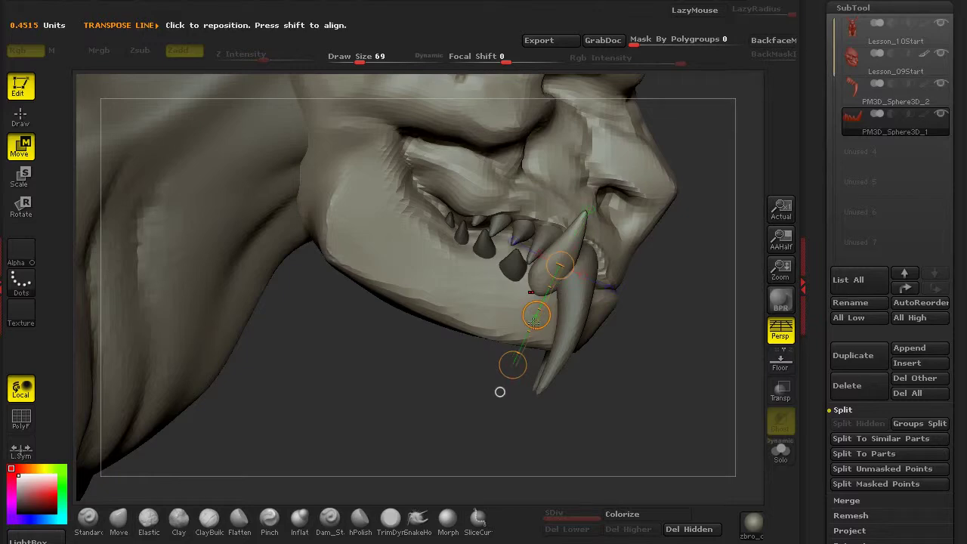
drag(499, 391, 534, 319)
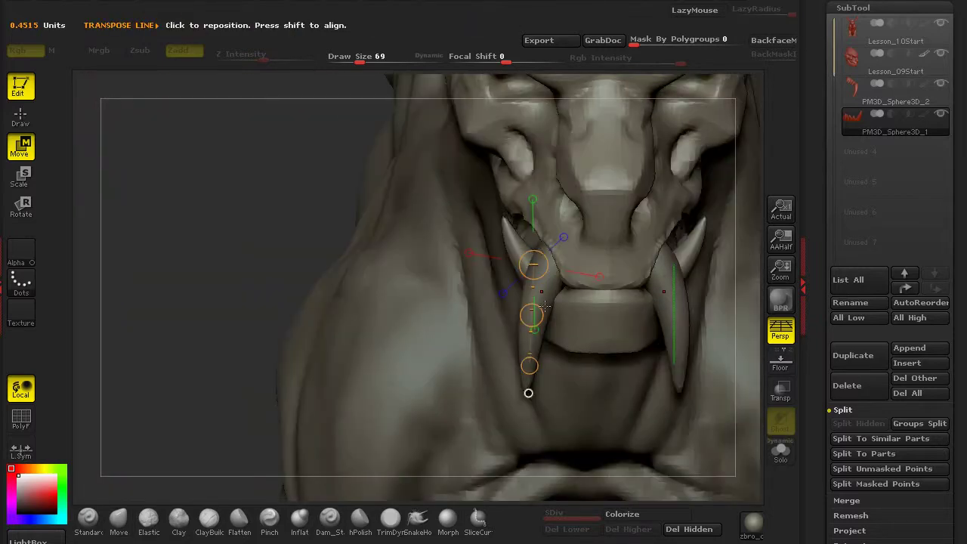
key(r)
drag(511, 263, 520, 269)
mouse_move(262, 260)
mouse_down()
mouse_move(227, 253)
mouse_move(259, 242)
mouse_up()
key(q)
mouse_move(385, 491)
mouse_down()
mouse_move(363, 427)
mouse_move(570, 337)
mouse_up()
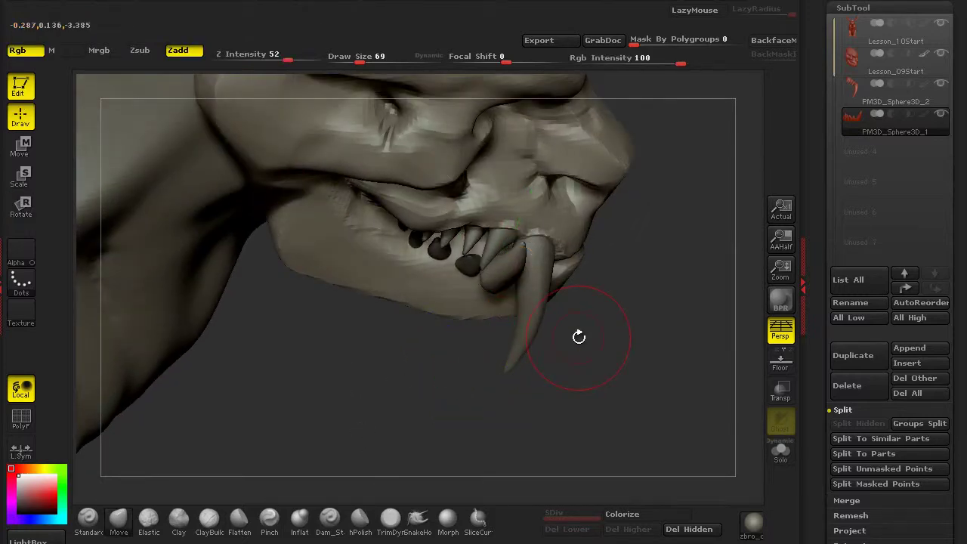
Step: Reshape the lower tusks and seat their bases against the jaw with the Move brush
mouse_move(380, 453)
mouse_down()
mouse_move(443, 416)
mouse_move(546, 453)
mouse_move(471, 338)
mouse_move(500, 302)
mouse_up()
key(b)
key(m)
key(v)
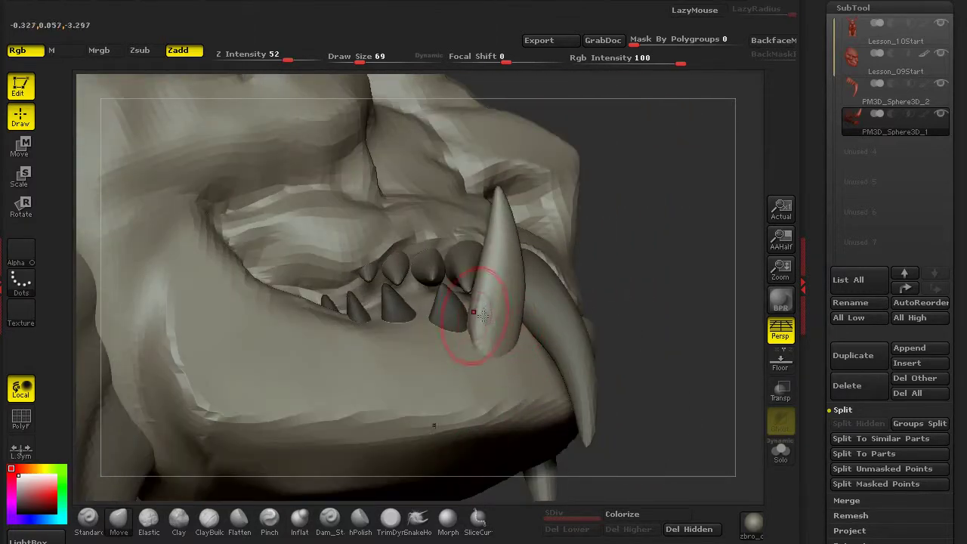
drag(472, 332, 454, 248)
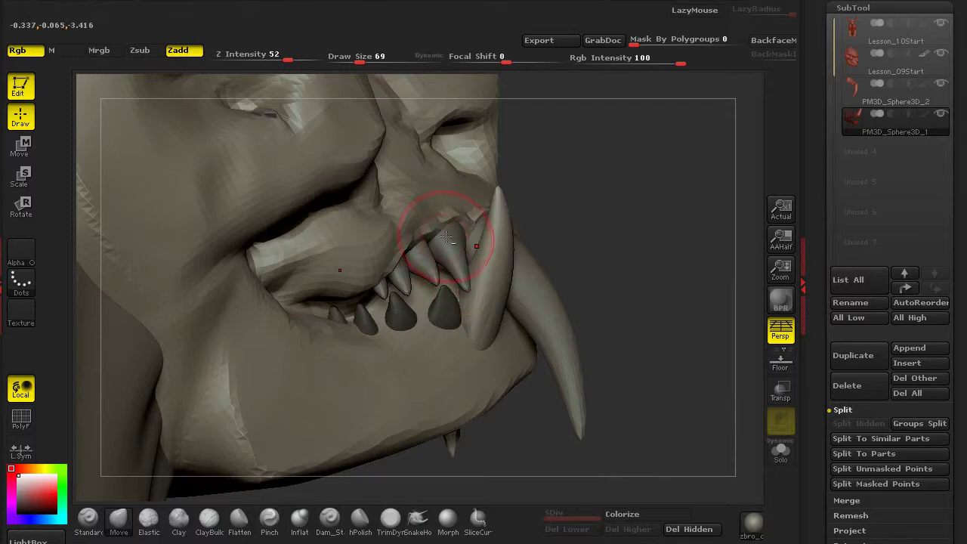
Step: Select the upper teeth subtool PM3D_Sphere3D_2 and curve its small teeth into fuller points with the Move brush
alt+click(446, 238)
drag(636, 290, 408, 242)
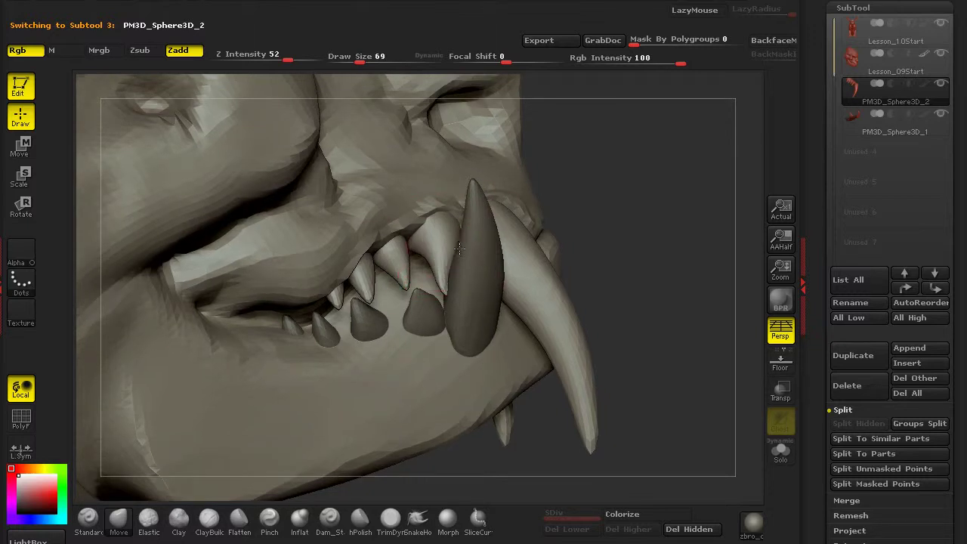
mouse_move(459, 248)
mouse_down()
mouse_move(462, 280)
mouse_move(444, 247)
mouse_move(423, 248)
mouse_move(451, 297)
mouse_move(432, 300)
mouse_move(436, 254)
mouse_up()
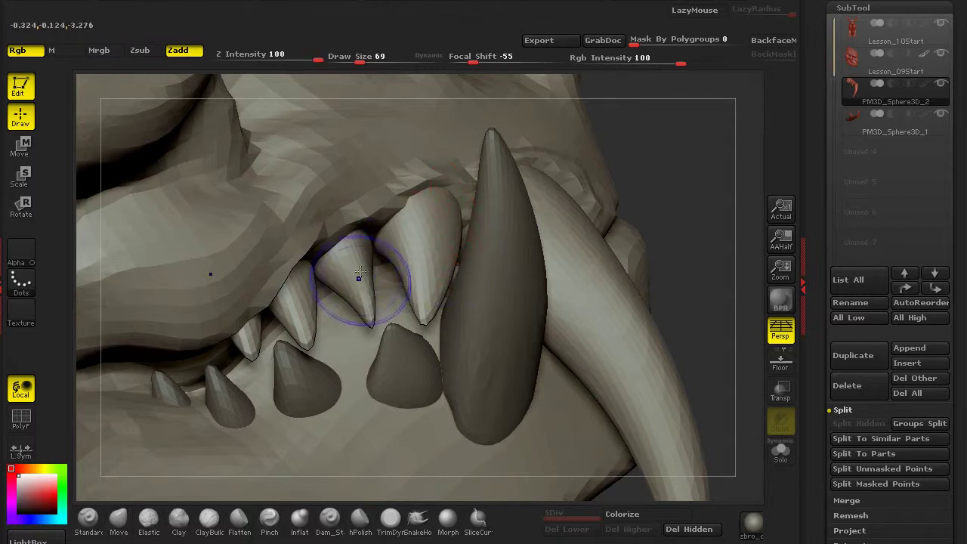
mouse_move(367, 272)
mouse_down()
mouse_move(376, 301)
mouse_move(363, 259)
mouse_move(379, 248)
mouse_move(367, 284)
mouse_move(374, 328)
mouse_move(355, 365)
mouse_move(311, 312)
mouse_move(315, 299)
mouse_move(300, 318)
mouse_move(309, 322)
mouse_move(247, 337)
mouse_move(266, 332)
mouse_move(260, 355)
mouse_up()
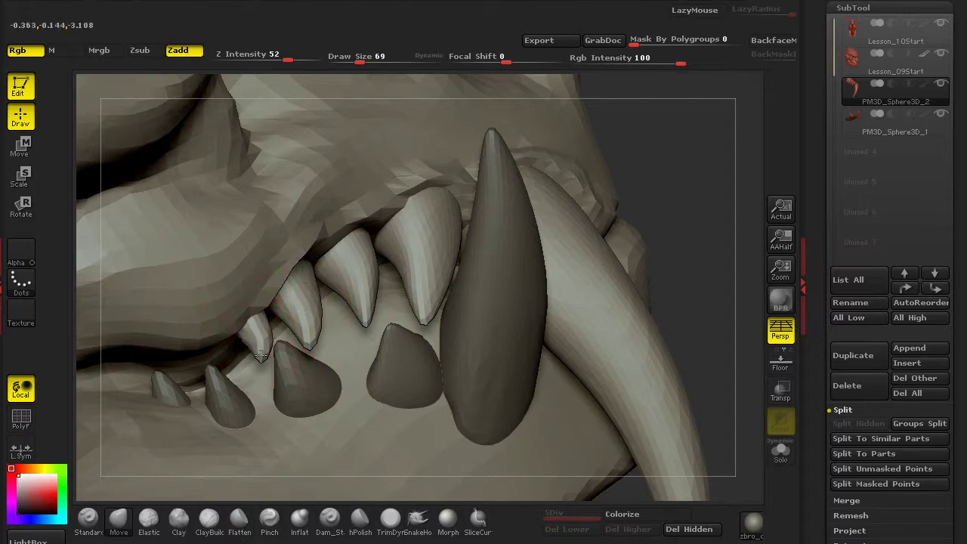
Step: Select the lower teeth subtool PM3D_Sphere3D_1, invert its mask, and reshape the small lower teeth into fuller, curved points with the Move brush
alt+click(675, 182)
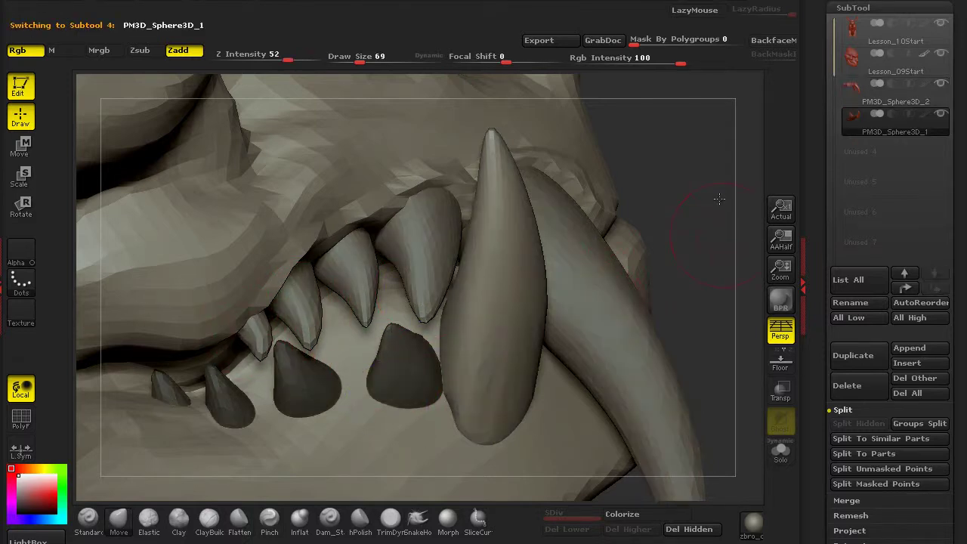
ctrl+click(654, 216)
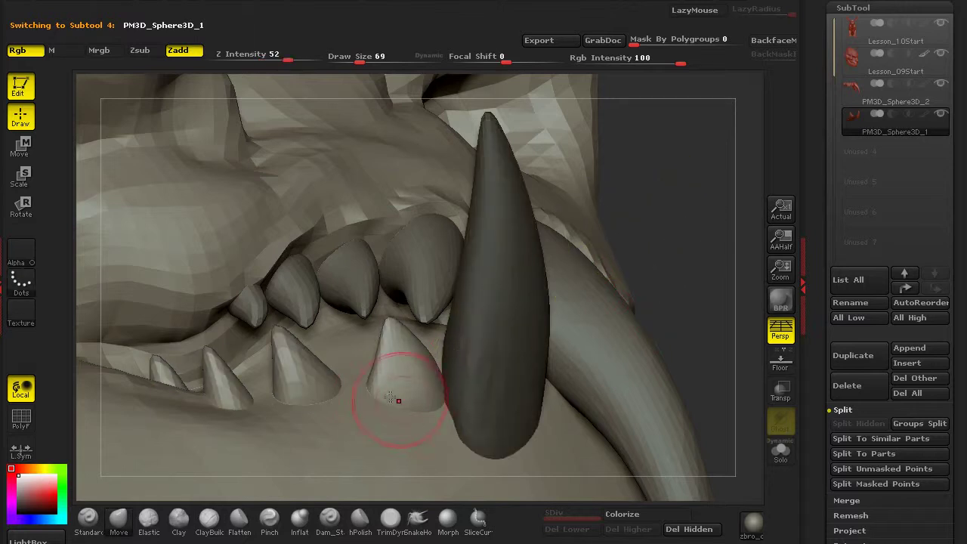
right_drag(388, 353, 324, 371)
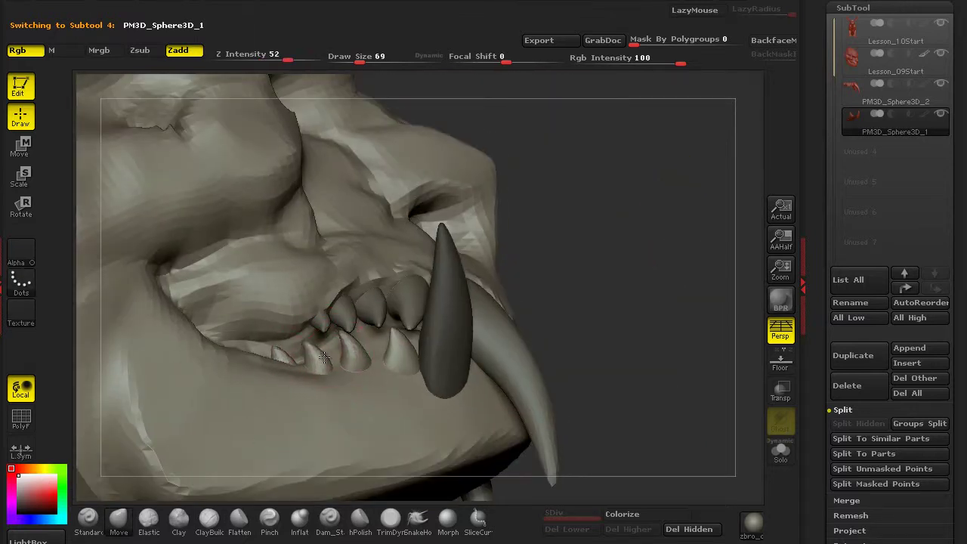
mouse_move(453, 302)
right_down()
mouse_move(551, 227)
mouse_move(567, 283)
mouse_move(567, 346)
mouse_move(380, 399)
right_up()
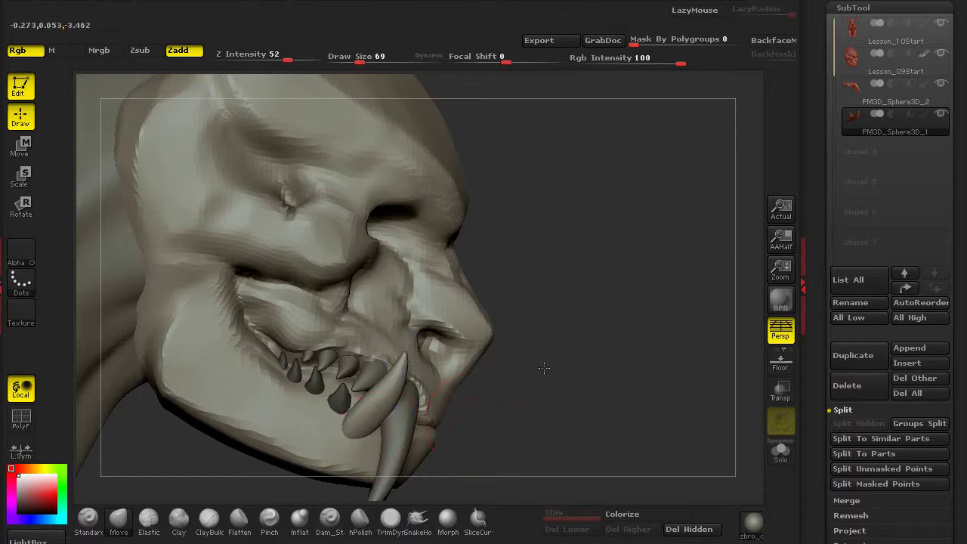
Step: Reposition the bases of the unmasked lower tusks against the side of the jaw with the Move brush
right_drag(543, 388, 364, 394)
mouse_move(345, 379)
mouse_down()
mouse_move(387, 398)
mouse_move(364, 380)
mouse_up()
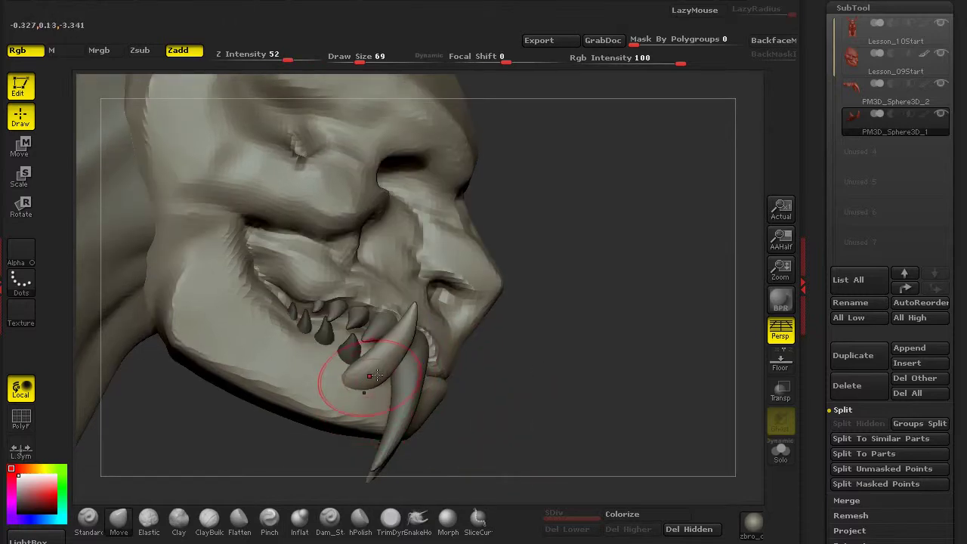
right_drag(489, 379, 547, 348)
key(shift+z)
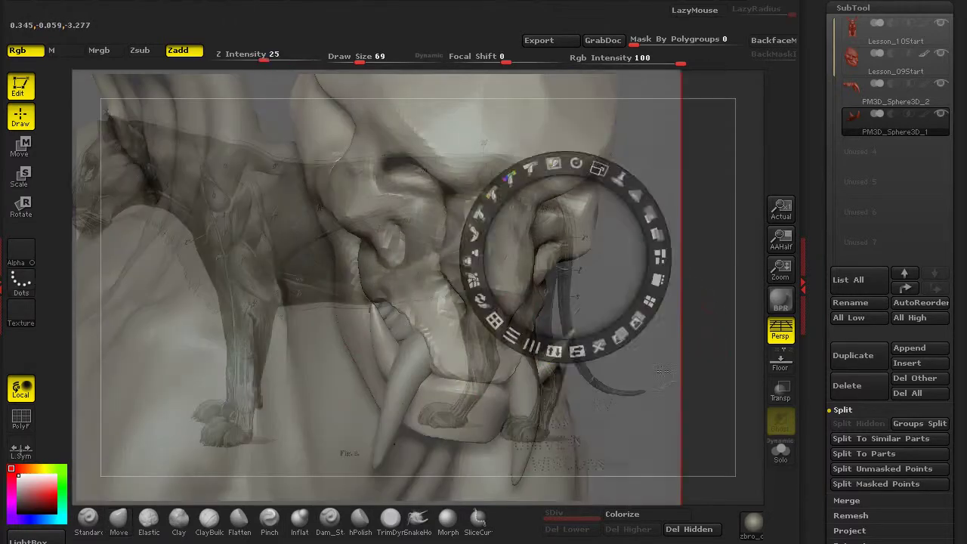
key(shift+z)
right_drag(690, 339, 665, 304)
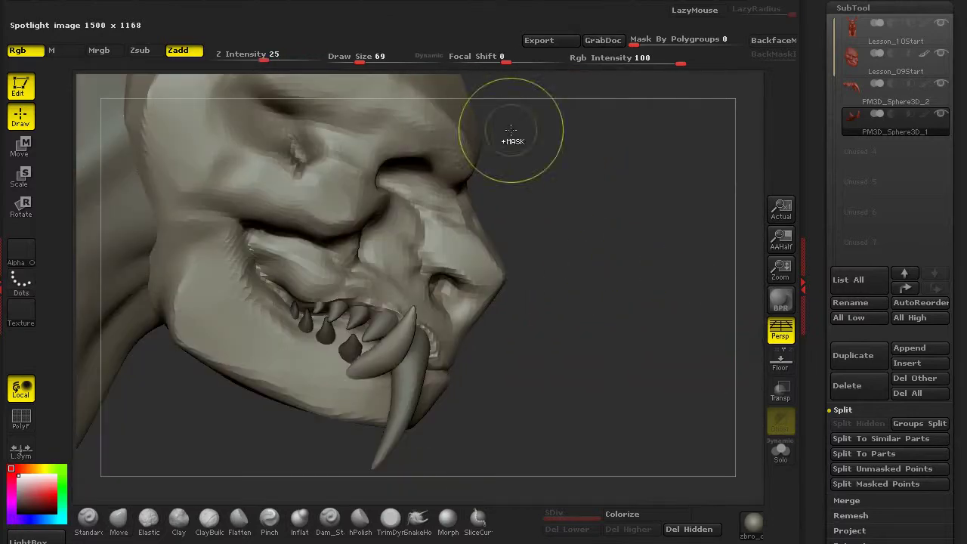
mouse_move(457, 397)
right_down()
mouse_move(377, 367)
mouse_move(362, 386)
right_up()
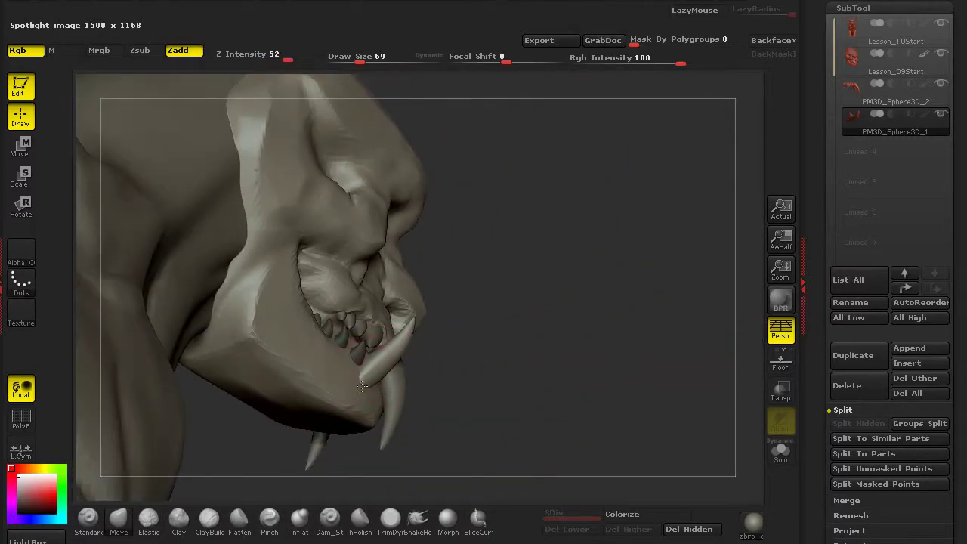
Step: Select the head subtool Lesson_09Start and carve the gum line around the lower teeth and tusk bases with the Dam Standard brush
right_drag(461, 369, 335, 398)
alt+click(335, 399)
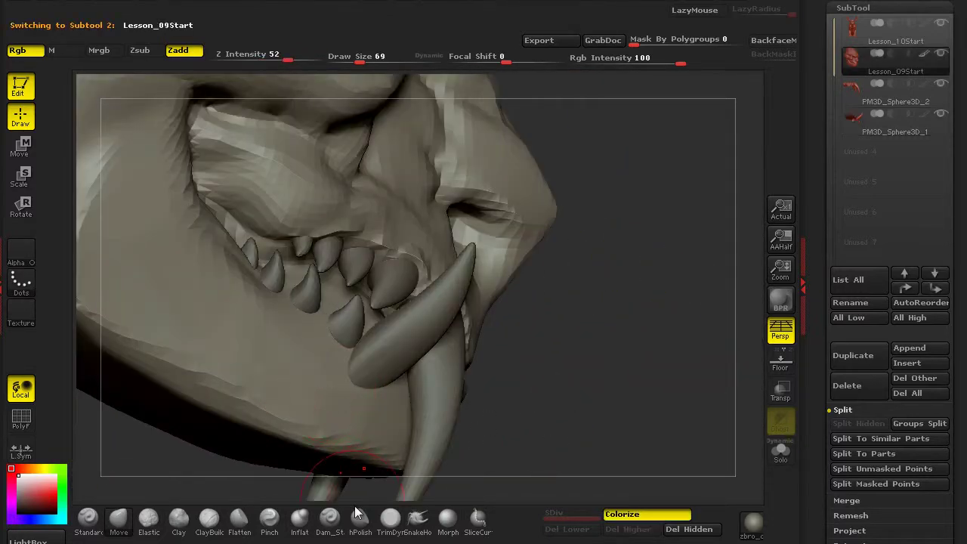
right_drag(537, 394, 340, 370)
mouse_move(362, 377)
mouse_down()
mouse_move(401, 393)
mouse_move(321, 336)
mouse_move(304, 310)
mouse_up()
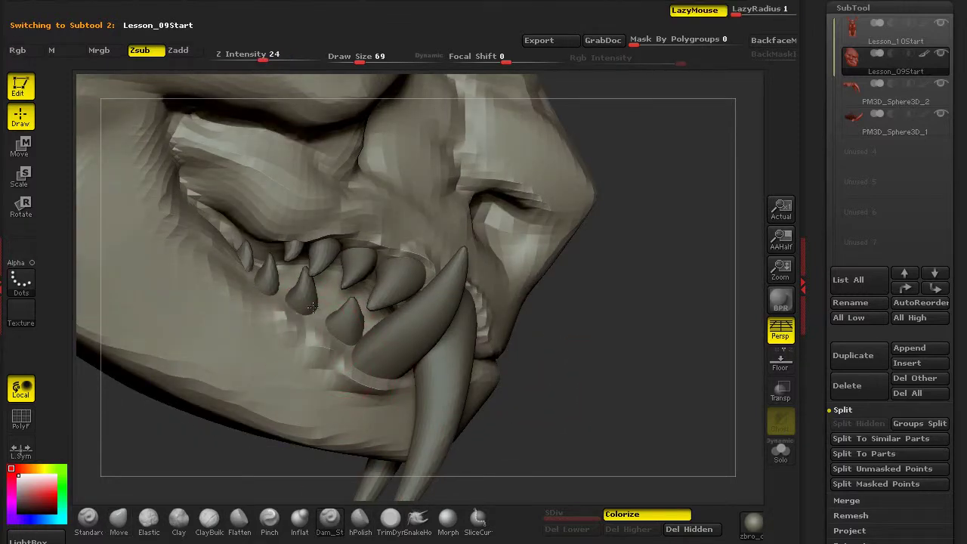
mouse_move(290, 273)
mouse_down()
mouse_move(355, 305)
mouse_move(309, 280)
mouse_up()
mouse_move(255, 257)
mouse_down()
mouse_move(208, 223)
mouse_move(236, 260)
mouse_up()
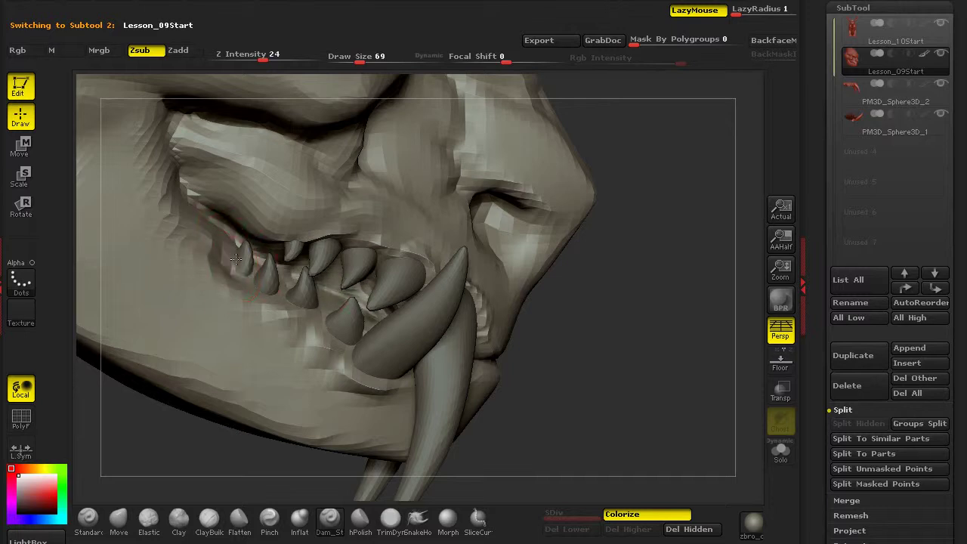
Step: Select the lower teeth subtool PM3D_Sphere3D_1 and refine the lower tusks' curve from the front with the Move brush
drag(600, 396, 403, 339)
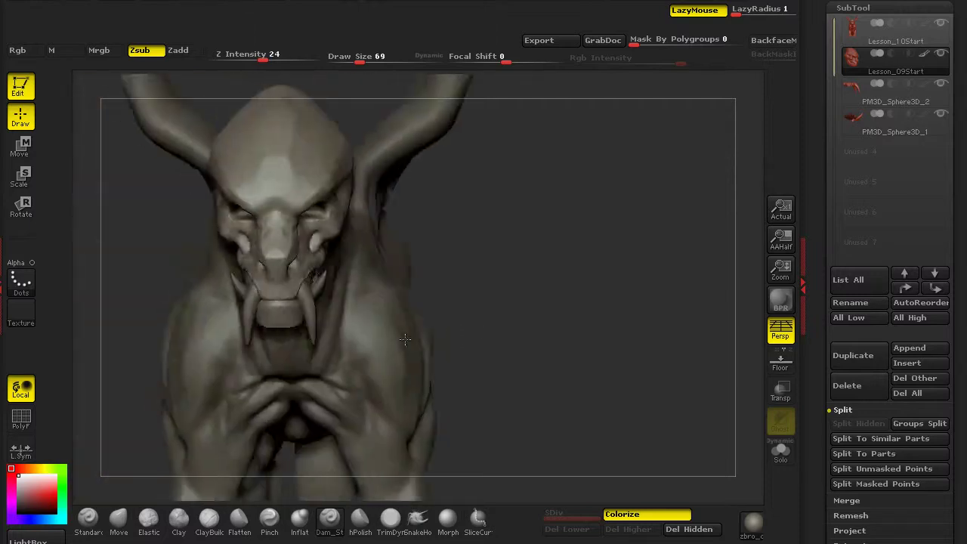
drag(227, 298, 365, 293)
alt+click(364, 294)
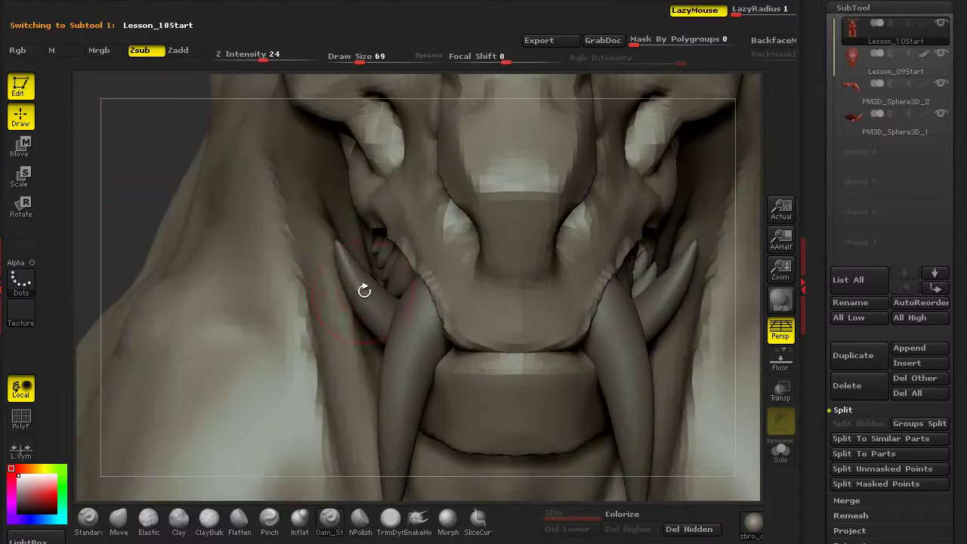
alt+click(374, 292)
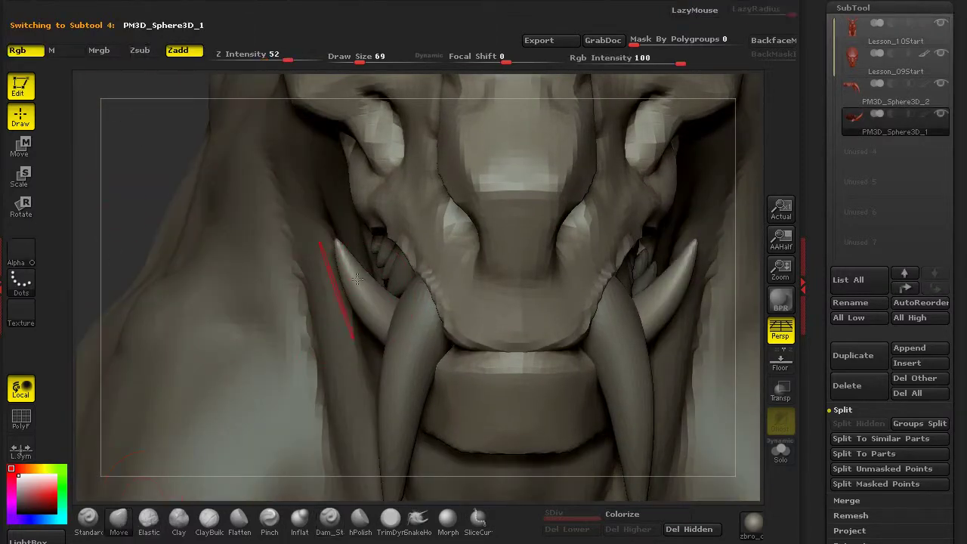
mouse_move(176, 177)
mouse_down()
mouse_move(341, 254)
mouse_move(344, 276)
mouse_up()
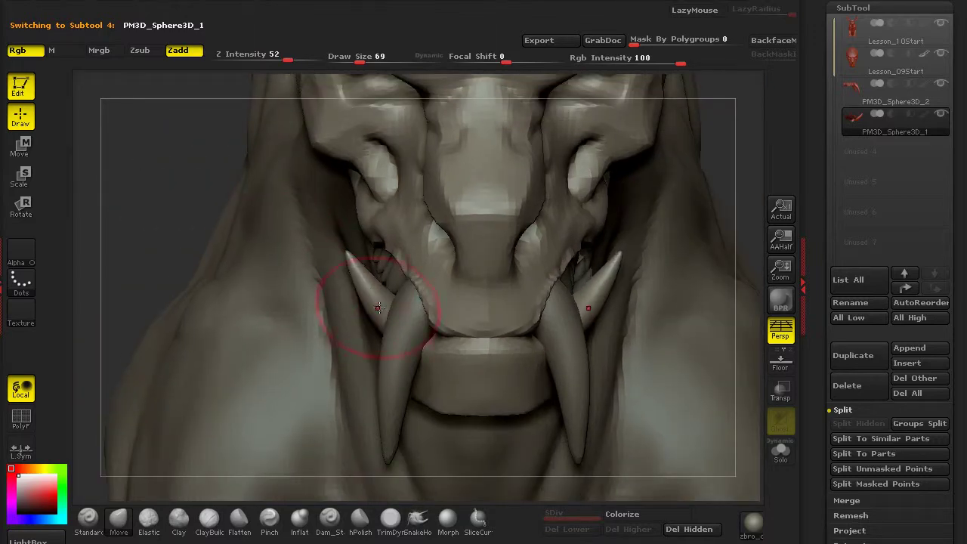
mouse_move(171, 223)
mouse_down()
mouse_move(175, 281)
mouse_move(302, 287)
mouse_move(180, 302)
mouse_move(335, 412)
mouse_up()
drag(365, 94, 346, 161)
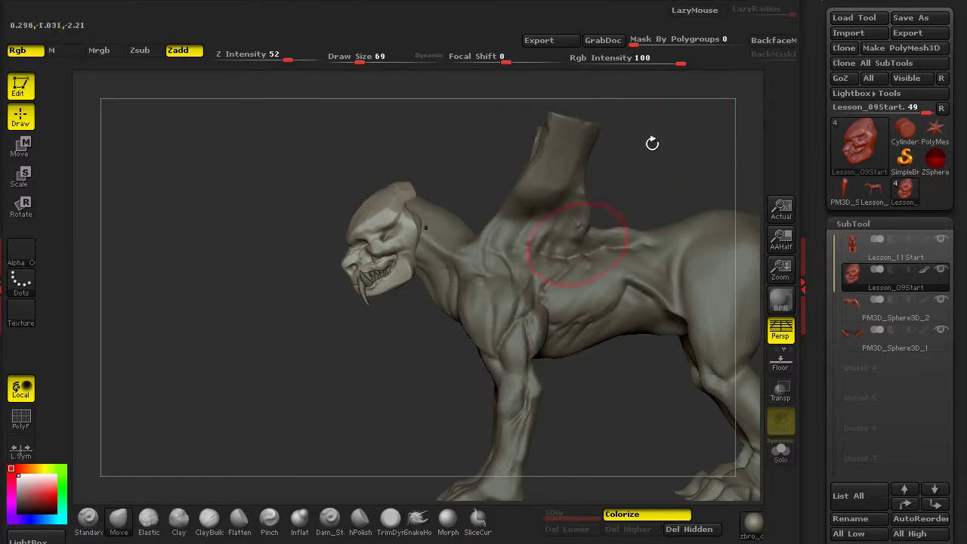
Step: Select the body subtool Lesson_11Start for work on the wings
mouse_move(469, 389)
mouse_down()
mouse_move(326, 429)
mouse_move(480, 349)
mouse_up()
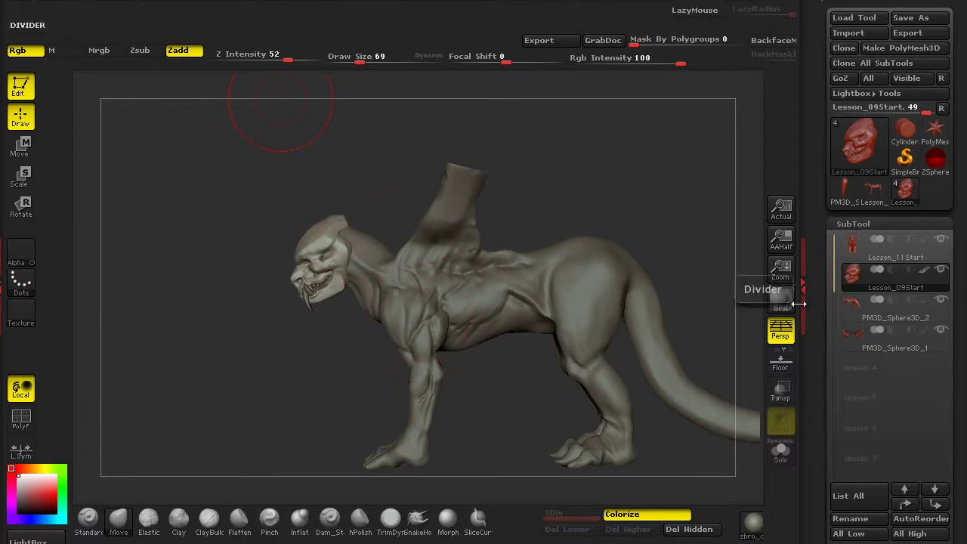
alt+click(480, 308)
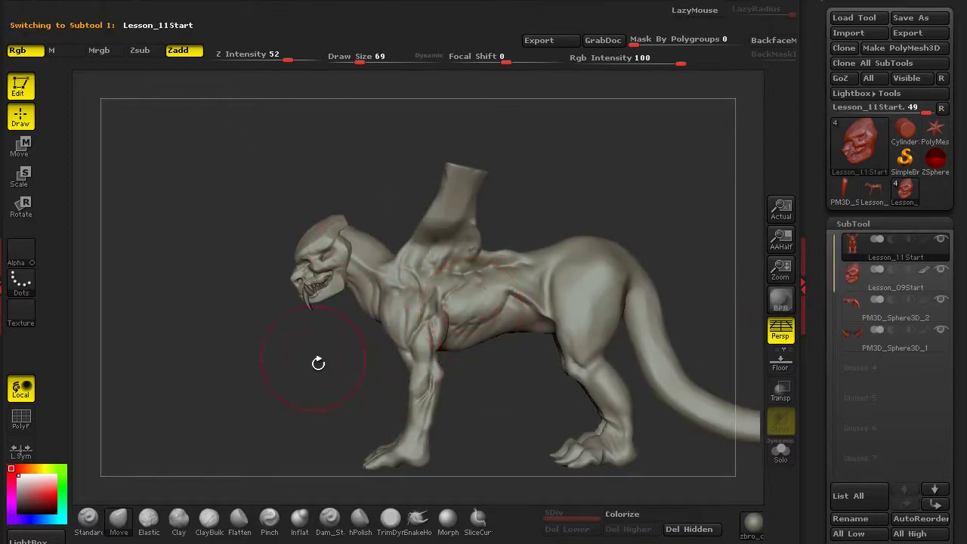
drag(336, 381, 248, 324)
Step: Hide the wing stumps on the creature's back, examine the body without them, and show them again
ctrl+alt+shift+drag(415, 246, 351, 177)
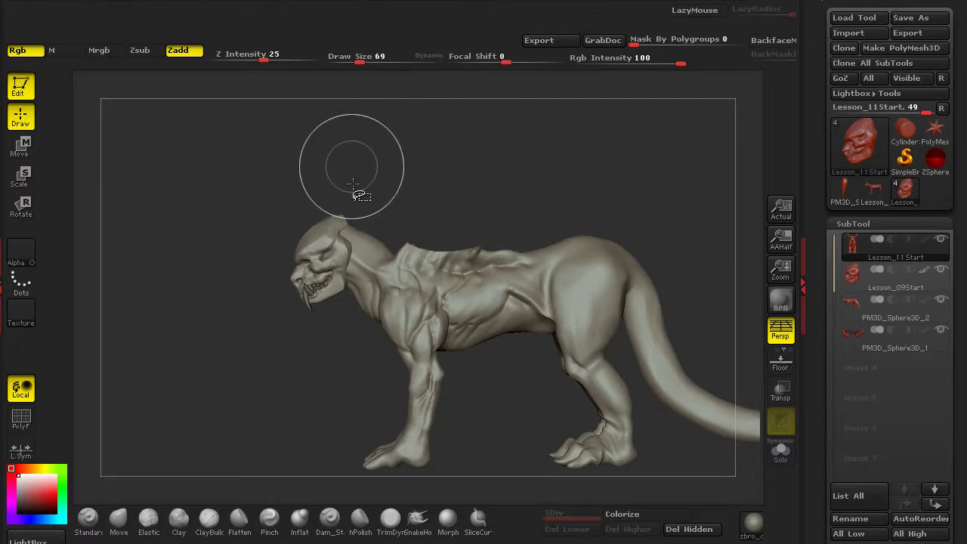
drag(237, 237, 342, 243)
drag(244, 257, 478, 220)
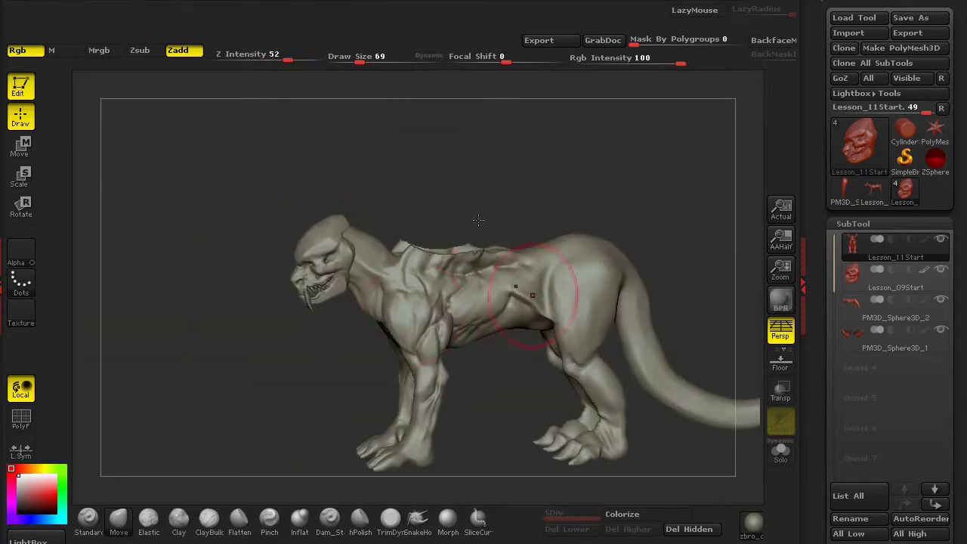
drag(265, 356, 364, 408)
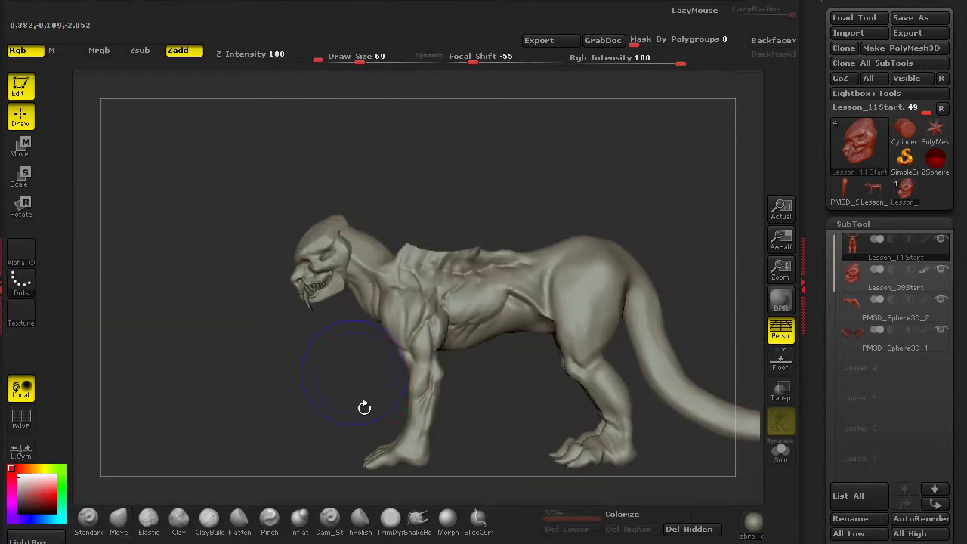
drag(461, 285, 438, 341)
mouse_move(470, 312)
mouse_down()
mouse_move(365, 257)
mouse_move(438, 410)
mouse_up()
Step: Pull the wing stumps upward into long, tapering, forward-leaning wing arms with the SnakeHook brush
mouse_move(472, 152)
mouse_down()
mouse_move(445, 227)
mouse_move(474, 226)
mouse_move(453, 276)
mouse_move(510, 322)
mouse_up()
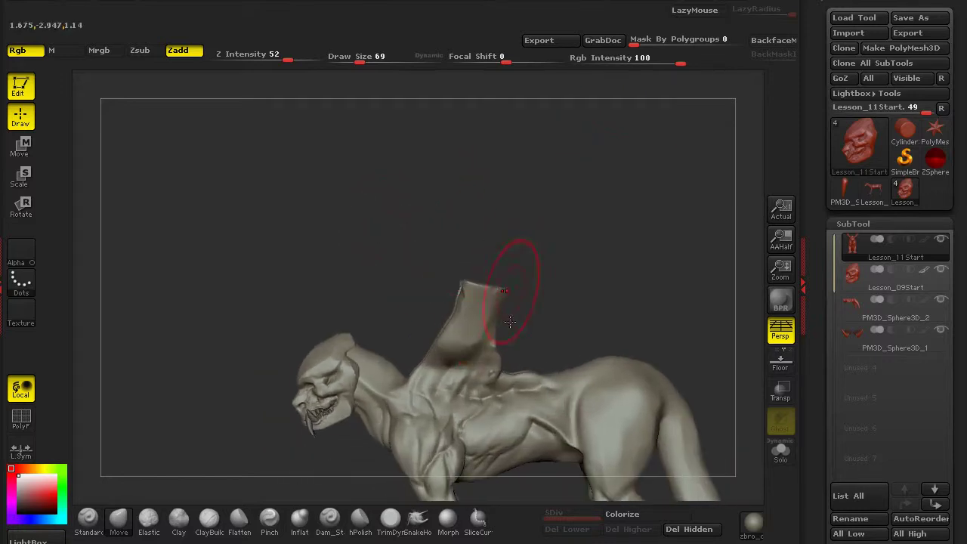
click(416, 520)
drag(393, 228, 515, 303)
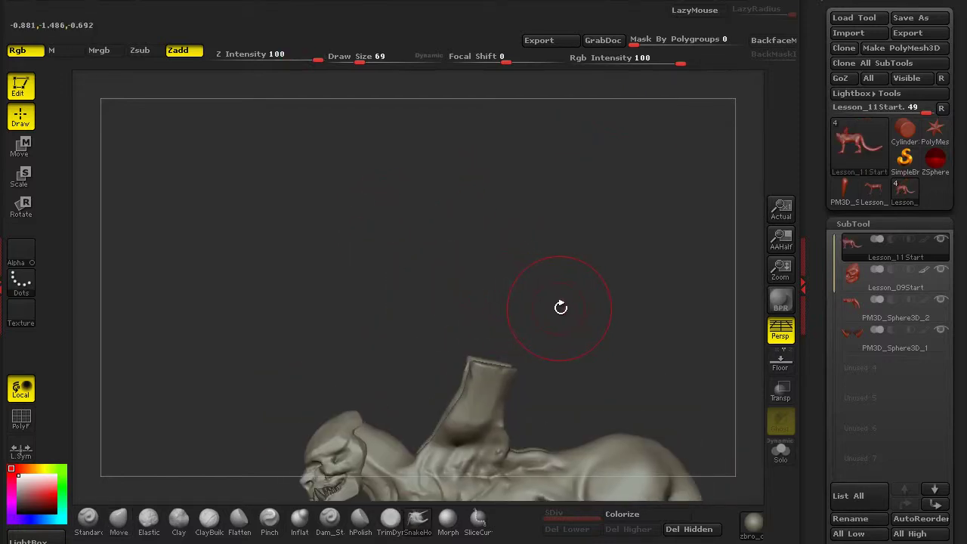
mouse_move(433, 360)
mouse_down()
mouse_move(393, 311)
mouse_move(472, 311)
mouse_up()
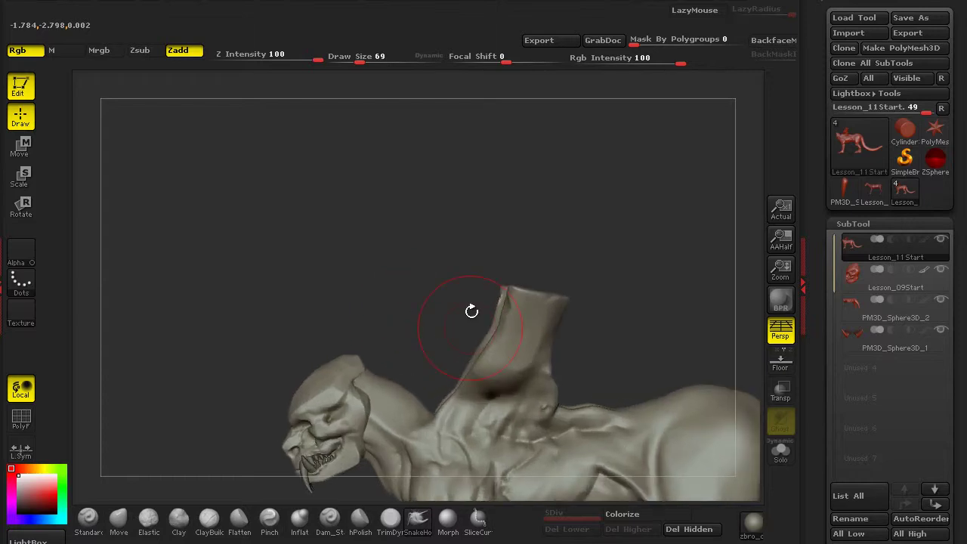
drag(453, 245, 461, 327)
mouse_move(452, 389)
mouse_down()
mouse_move(458, 335)
mouse_move(418, 216)
mouse_move(380, 181)
mouse_up()
drag(361, 243, 405, 288)
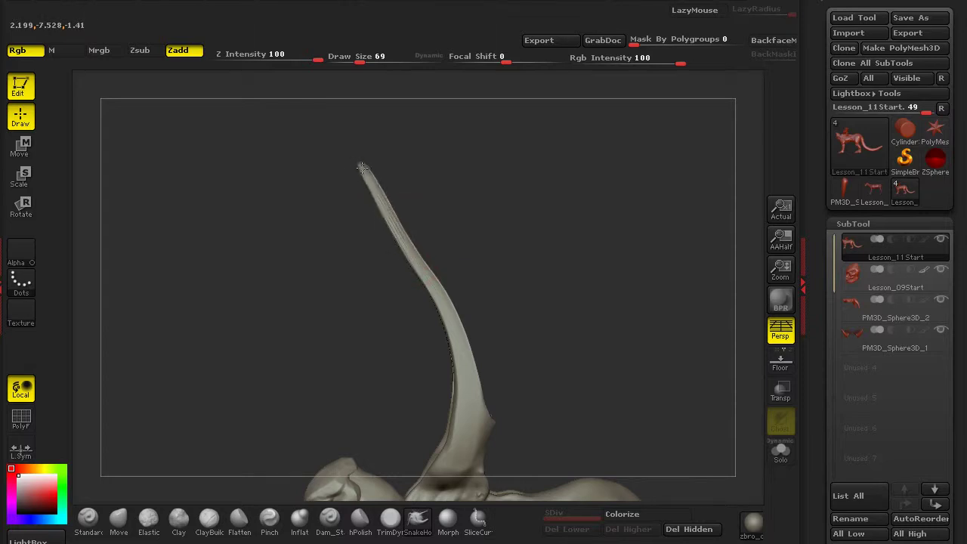
mouse_move(442, 301)
shift+mouse_down()
mouse_move(398, 193)
mouse_move(373, 207)
mouse_move(367, 283)
mouse_move(418, 191)
mouse_move(362, 162)
mouse_move(348, 272)
mouse_move(400, 266)
mouse_move(353, 216)
mouse_move(327, 295)
mouse_move(388, 288)
mouse_move(455, 172)
mouse_move(458, 118)
shift+mouse_up()
key(ctrl+z)
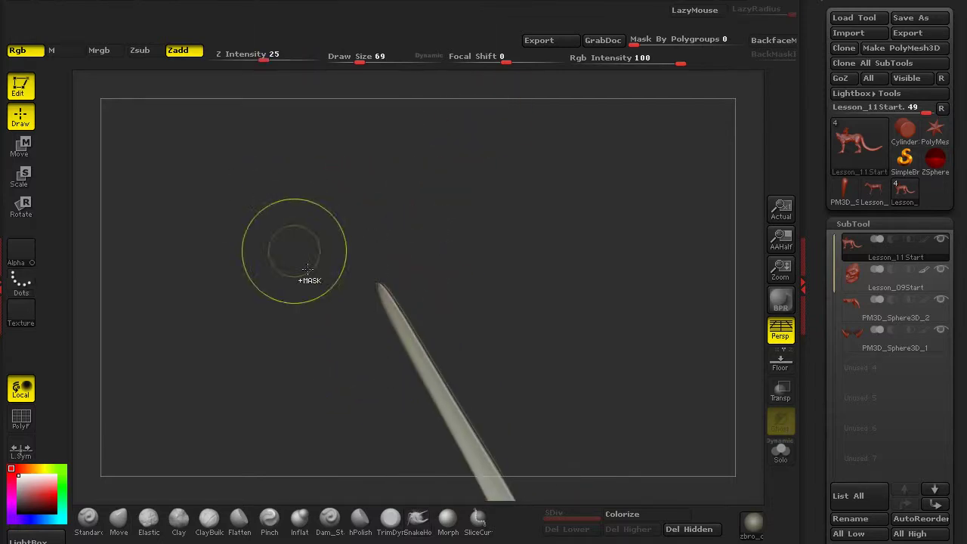
Step: Pull the wing tips up and backward into a long outer segment with a sharp elbow, remesh the body, and smooth the surface
mouse_move(408, 287)
mouse_down()
mouse_move(481, 215)
mouse_move(646, 197)
mouse_up()
mouse_move(461, 307)
mouse_down()
mouse_move(291, 304)
mouse_move(292, 287)
mouse_up()
mouse_move(444, 152)
mouse_down()
mouse_move(520, 76)
mouse_move(514, 83)
mouse_up()
mouse_move(492, 211)
alt+mouse_down()
mouse_move(519, 224)
mouse_move(401, 234)
mouse_move(309, 197)
mouse_move(717, 162)
mouse_move(639, 347)
mouse_move(416, 276)
mouse_move(496, 377)
mouse_move(599, 423)
alt+mouse_up()
key(ctrl)
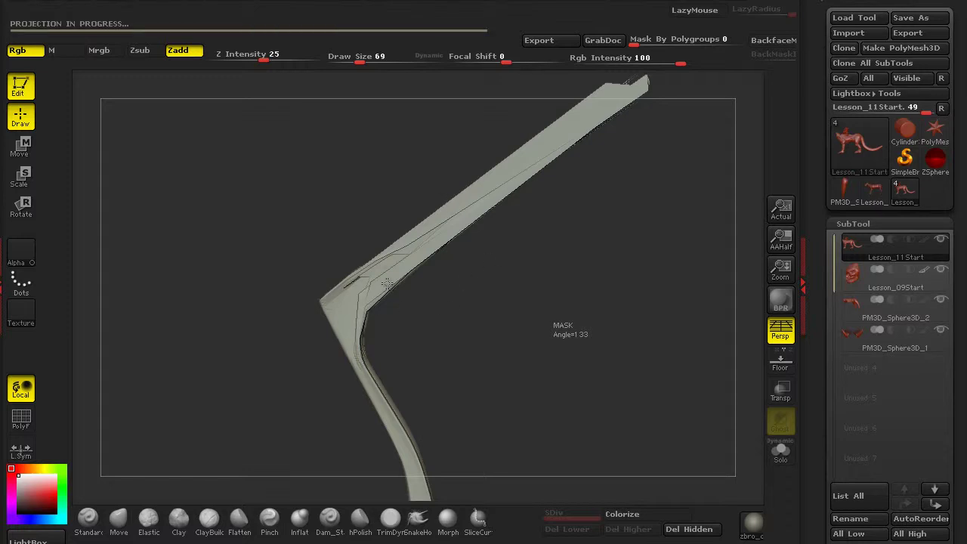
shift+drag(340, 330, 356, 302)
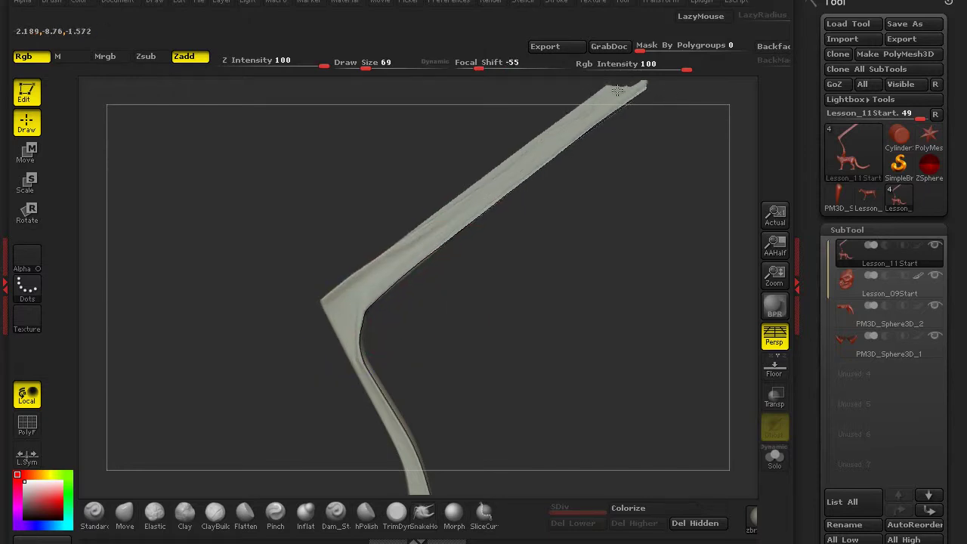
Step: Curve the wing's outer segment and pull two tapering, downward-arching wing fingers out of the elbow with the SnakeHook brush
mouse_move(279, 375)
mouse_down()
mouse_move(212, 244)
mouse_move(318, 274)
mouse_move(237, 274)
mouse_move(325, 315)
mouse_move(227, 377)
mouse_move(328, 280)
mouse_move(454, 253)
mouse_move(756, 355)
mouse_move(664, 333)
mouse_move(258, 322)
mouse_move(490, 273)
mouse_move(521, 227)
mouse_move(519, 210)
mouse_move(582, 192)
mouse_move(604, 204)
mouse_up()
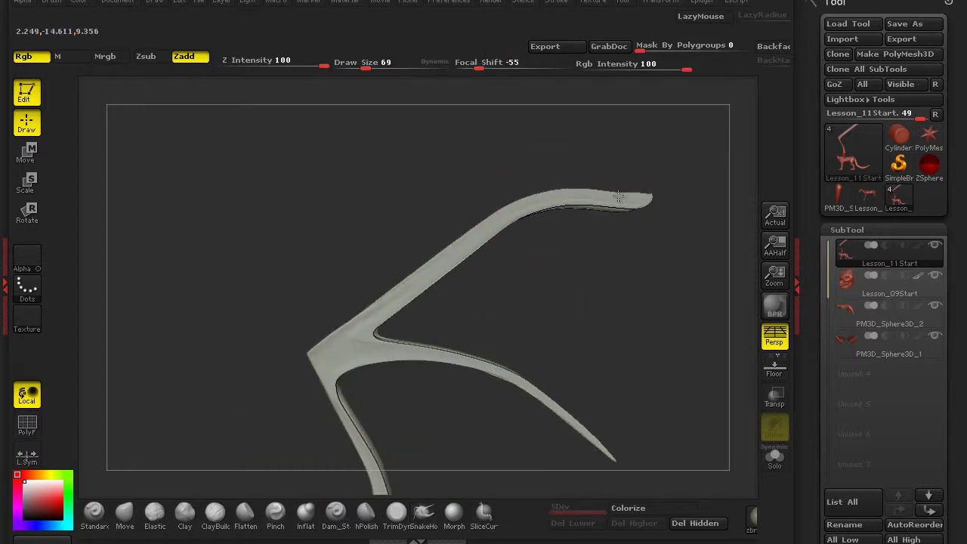
drag(595, 250, 342, 223)
mouse_move(249, 178)
mouse_down()
mouse_move(359, 189)
mouse_move(581, 272)
mouse_move(597, 403)
mouse_move(255, 287)
mouse_move(309, 264)
mouse_move(466, 241)
mouse_up()
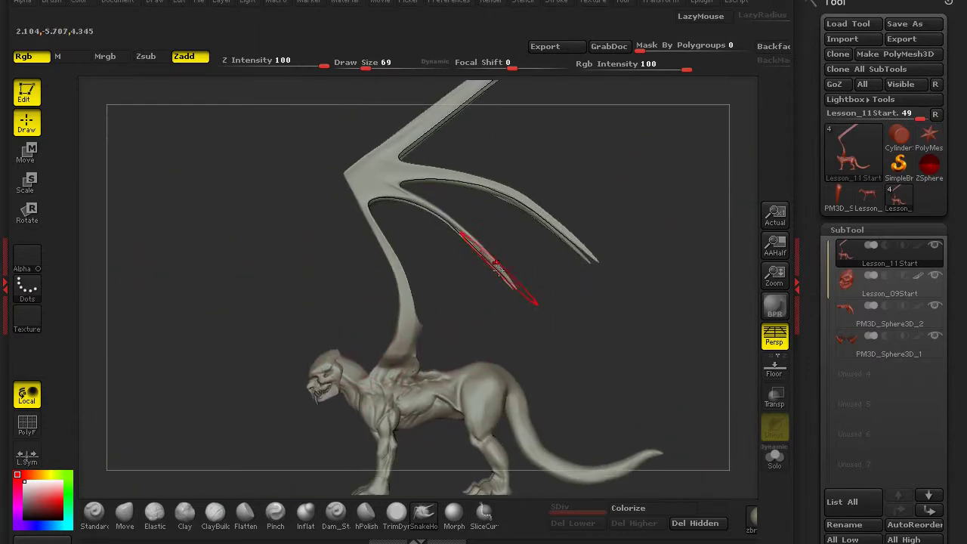
drag(517, 341, 491, 302)
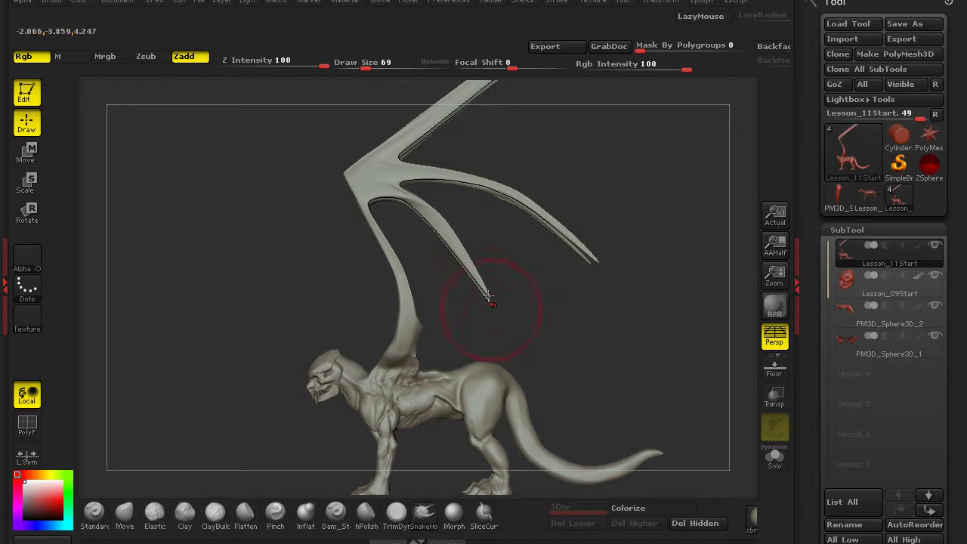
Step: Smooth the wing elbows and even out the roots where the two fingers branch off each elbow
drag(429, 242, 531, 292)
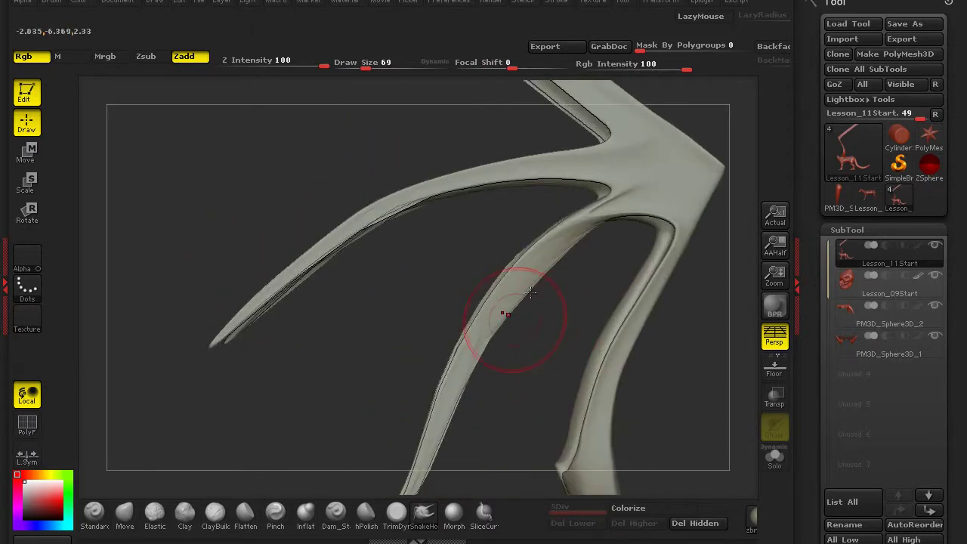
drag(583, 217, 603, 237)
mouse_move(453, 288)
mouse_down()
mouse_move(609, 263)
mouse_move(626, 292)
mouse_move(663, 281)
mouse_move(642, 261)
mouse_move(657, 226)
mouse_up()
mouse_move(730, 270)
mouse_down()
mouse_move(647, 353)
mouse_move(676, 353)
mouse_move(624, 266)
mouse_up()
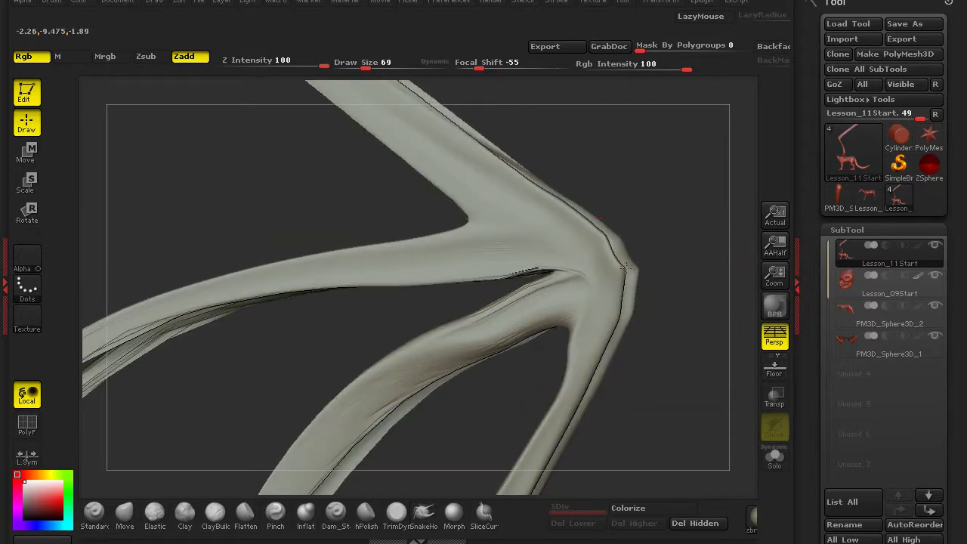
mouse_move(516, 252)
mouse_down()
mouse_move(521, 268)
mouse_move(506, 260)
mouse_move(514, 272)
mouse_up()
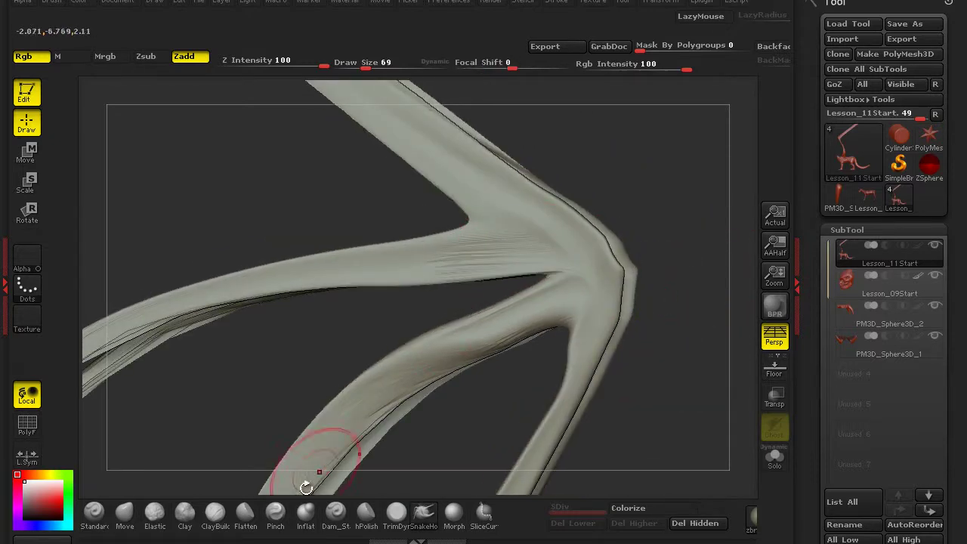
Step: Pull a short, pointed claw forward out of each wing elbow with the SnakeHook brush
drag(513, 102, 541, 84)
drag(702, 284, 576, 271)
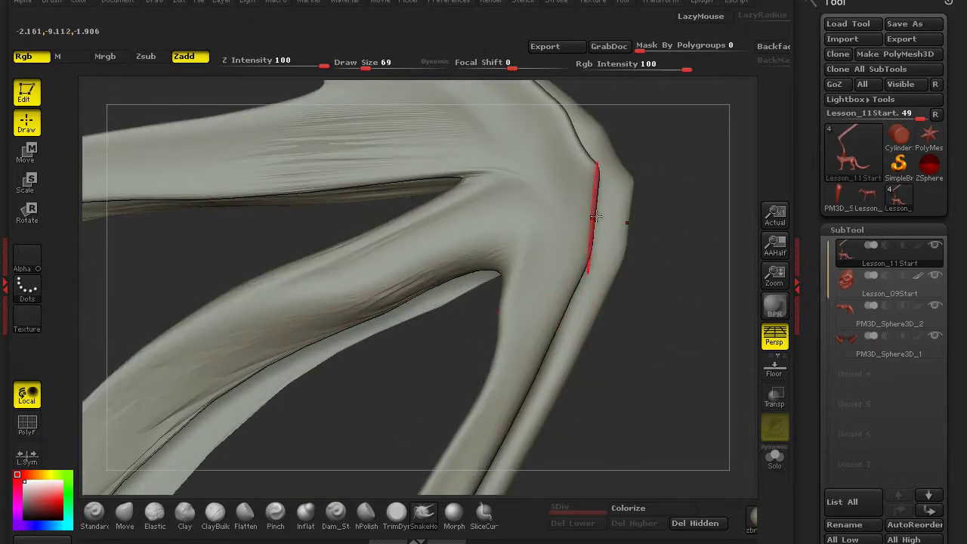
mouse_move(659, 311)
mouse_down()
mouse_move(566, 217)
mouse_move(642, 257)
mouse_move(647, 270)
mouse_move(587, 222)
mouse_move(535, 252)
mouse_move(697, 345)
mouse_move(684, 250)
mouse_move(669, 241)
mouse_move(649, 257)
mouse_up()
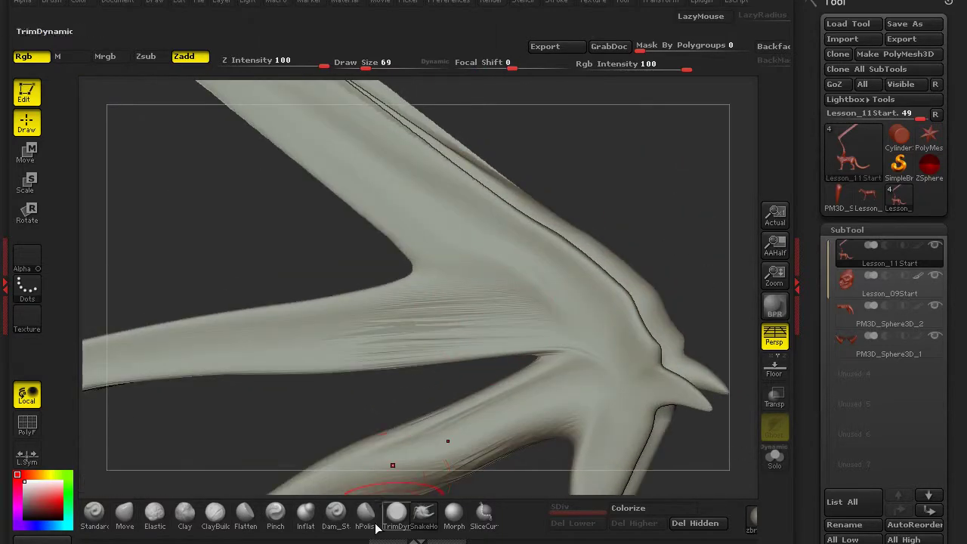
Step: Carve creases into the wing elbows between the arm and finger bones with the Dam_Standard brush and soften them
click(336, 513)
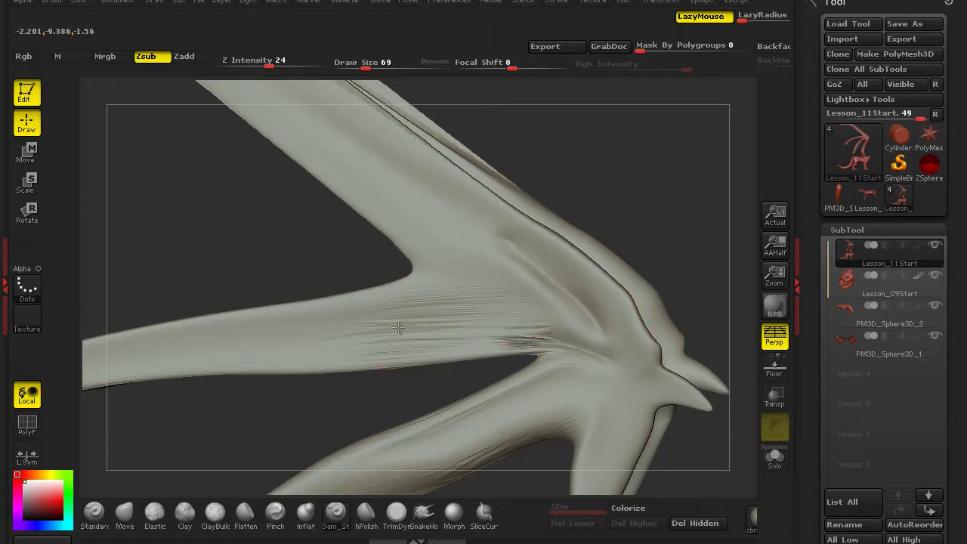
drag(609, 374, 454, 432)
alt+drag(320, 325, 223, 282)
key(b)
key(m)
key(v)
drag(464, 281, 419, 309)
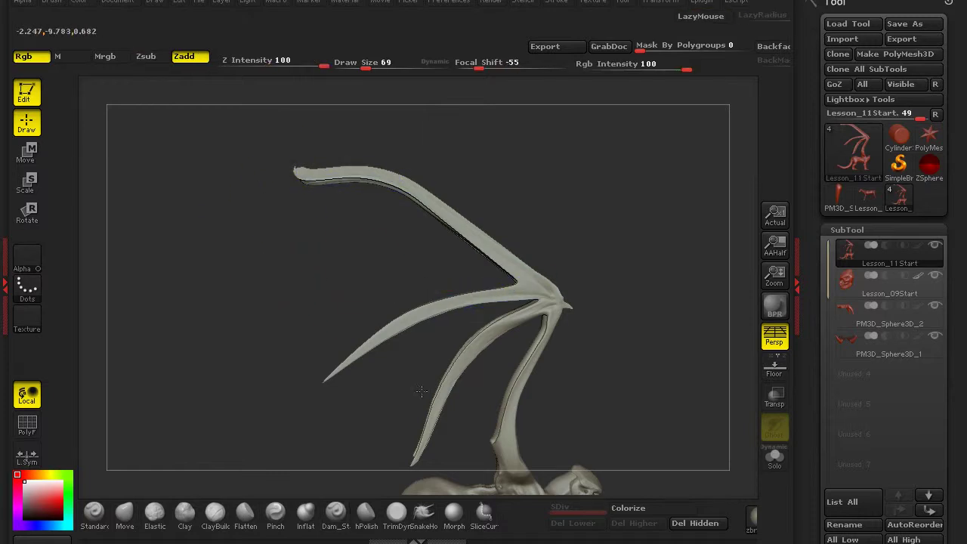
drag(279, 371, 259, 346)
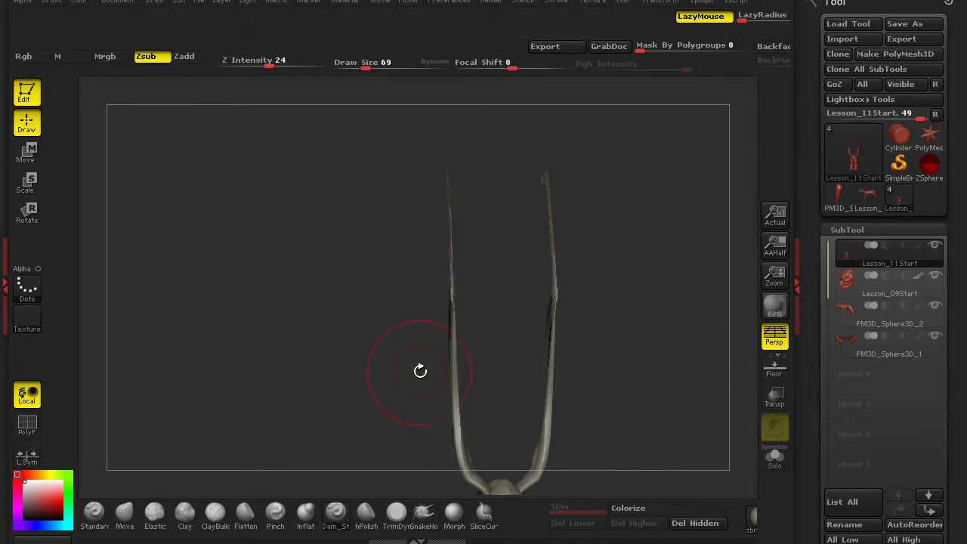
Step: Try to thicken the thin outer segments of both wings from elbow to tip with the Inflat brush
click(305, 513)
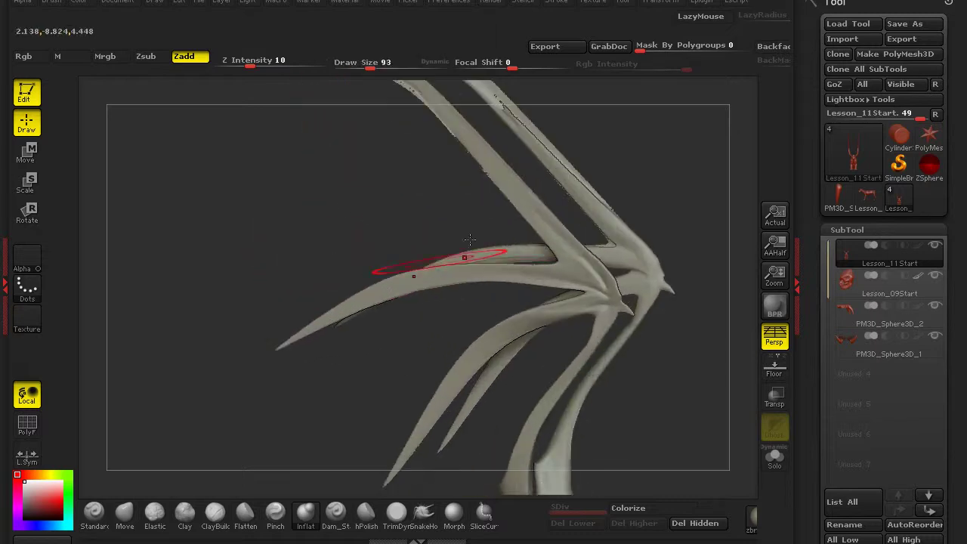
mouse_move(377, 202)
mouse_down()
mouse_move(414, 303)
mouse_move(455, 254)
mouse_up()
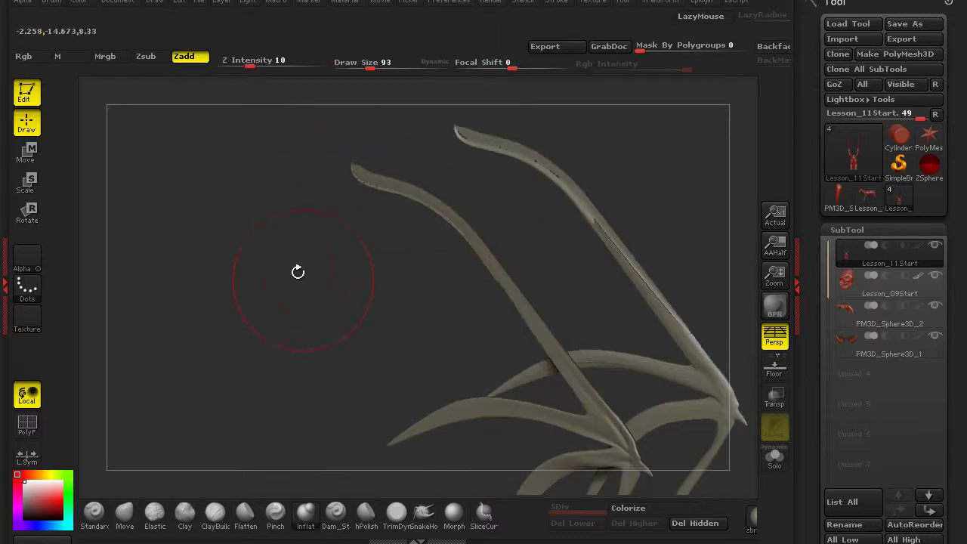
drag(298, 270, 471, 295)
mouse_move(554, 365)
mouse_down()
mouse_move(442, 250)
mouse_move(451, 234)
mouse_move(477, 268)
mouse_move(385, 184)
mouse_move(303, 151)
mouse_up()
mouse_move(373, 163)
mouse_down()
mouse_move(263, 281)
mouse_move(340, 241)
mouse_move(500, 263)
mouse_up()
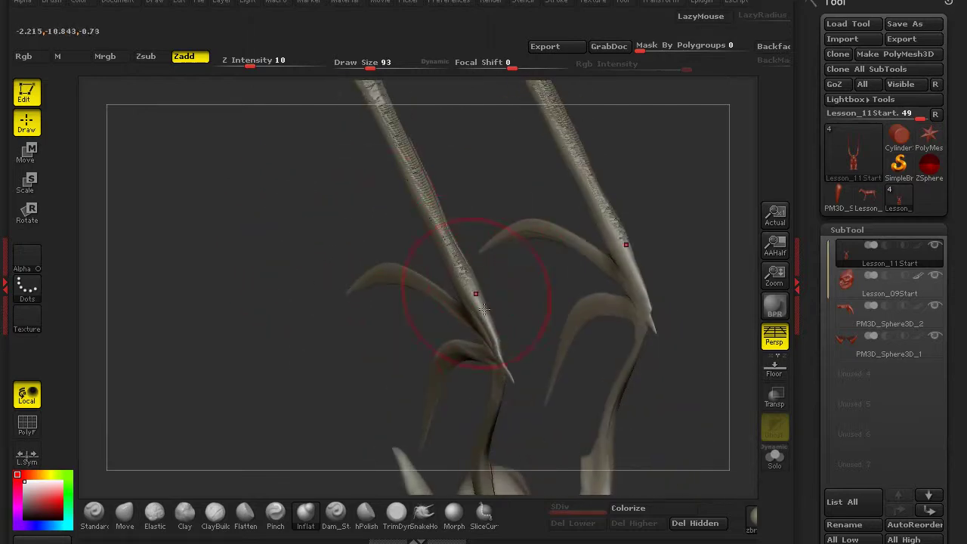
Step: Try to inflate the wing fingers along their length, from the elbow roots to the pointed tips
drag(453, 378, 377, 302)
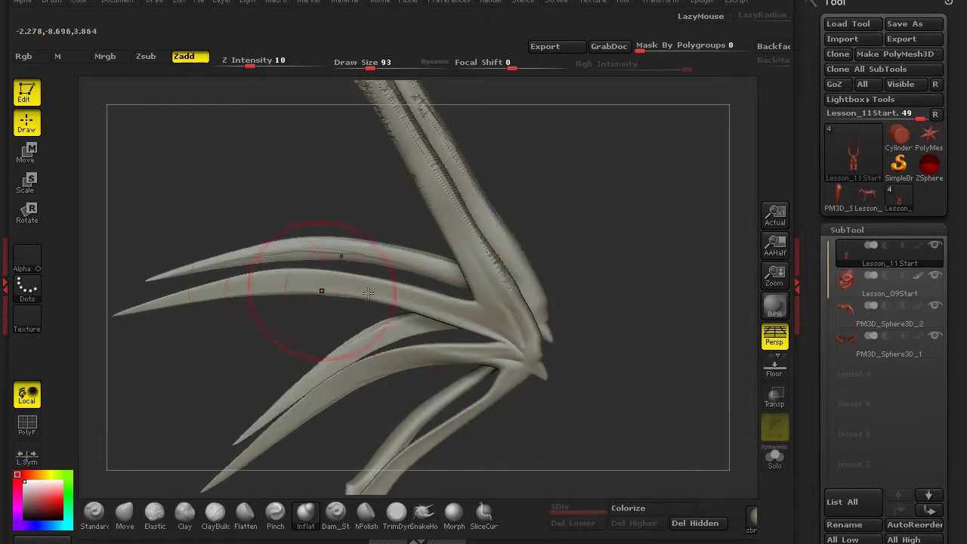
drag(121, 355, 602, 232)
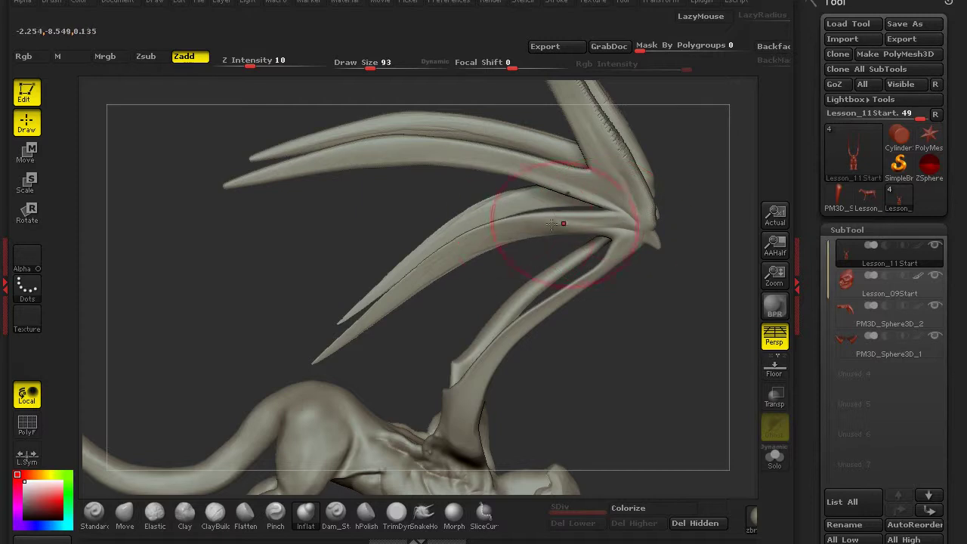
drag(407, 286, 387, 284)
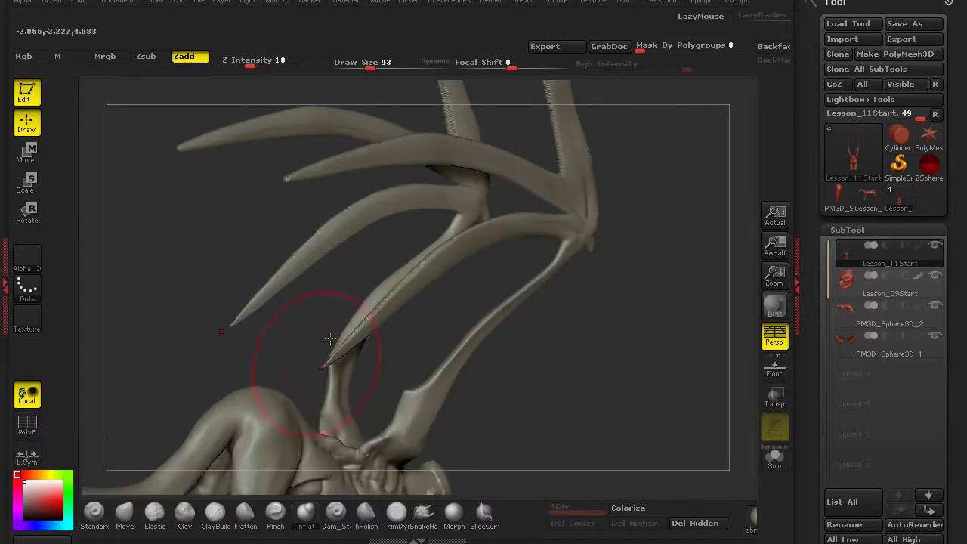
drag(205, 315, 522, 351)
drag(546, 295, 466, 304)
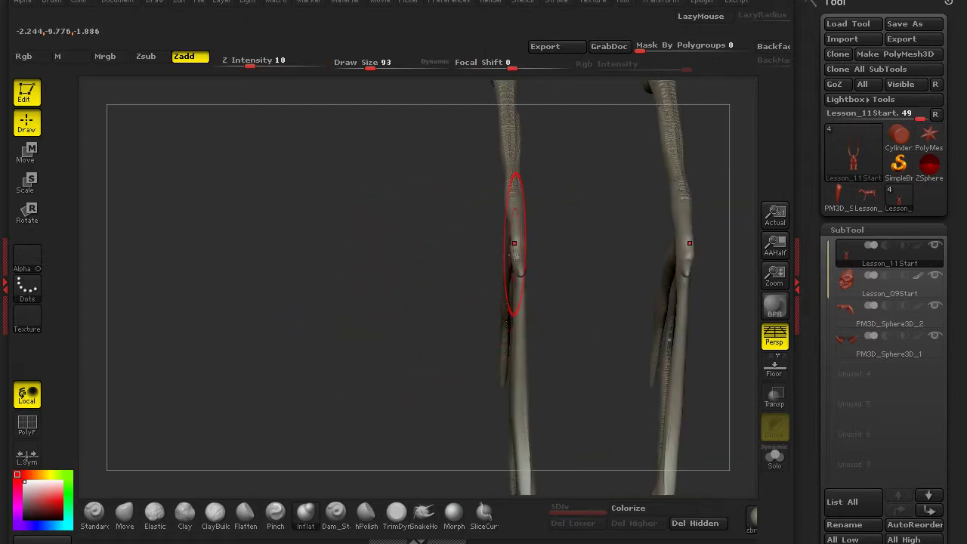
Step: Try remeshing the inflated wings, and undo back to the wings' state before inflating
drag(395, 152, 365, 314)
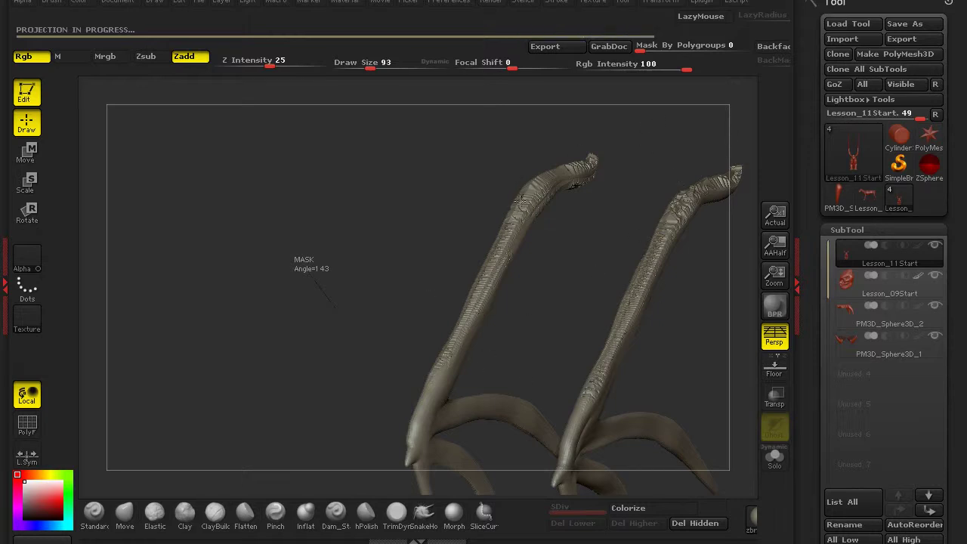
mouse_move(340, 318)
mouse_down()
mouse_move(272, 301)
mouse_move(503, 263)
mouse_up()
drag(301, 247, 533, 289)
ctrl+drag(400, 280, 513, 112)
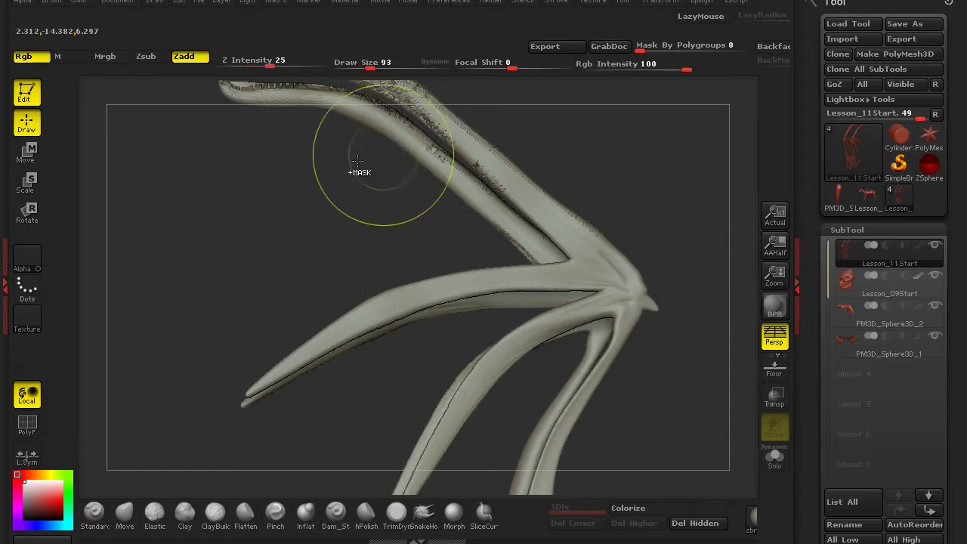
drag(269, 227, 280, 252)
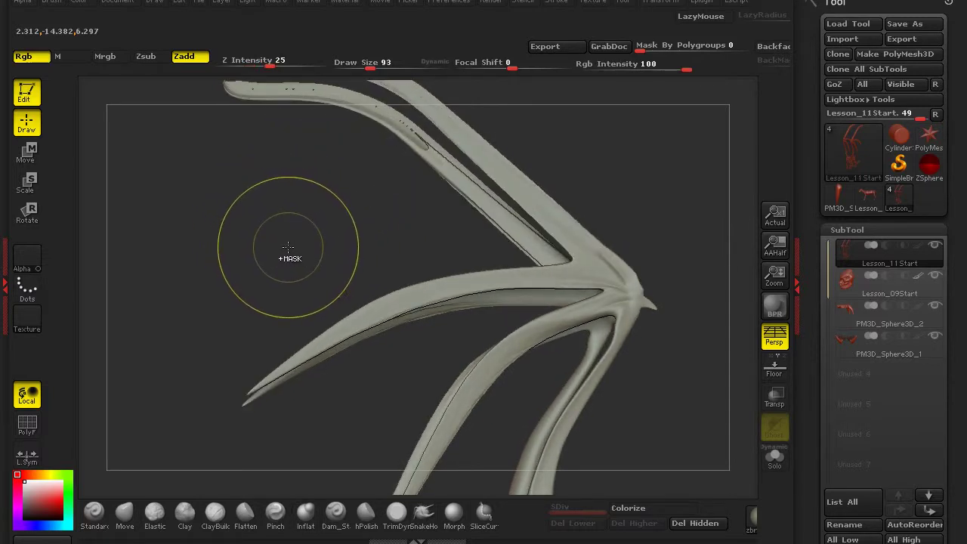
Step: Thicken the upper wing fingers and outer wing segments with the Inflat brush, accepting removal of the undone history entries
key(b)
key(i)
key(n)
mouse_move(280, 250)
mouse_down()
mouse_move(216, 271)
mouse_move(306, 300)
mouse_move(496, 312)
mouse_up()
click(395, 355)
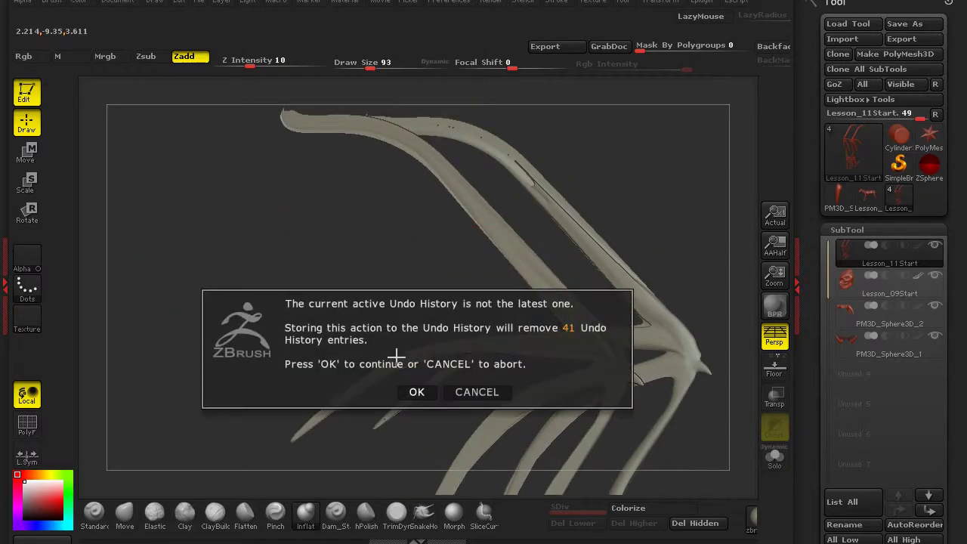
click(416, 390)
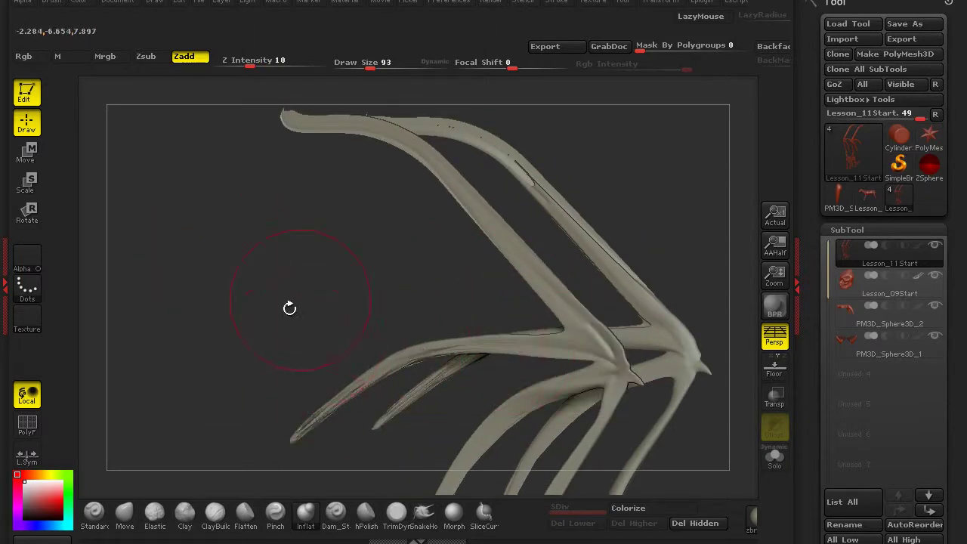
drag(289, 309, 566, 356)
drag(471, 256, 423, 220)
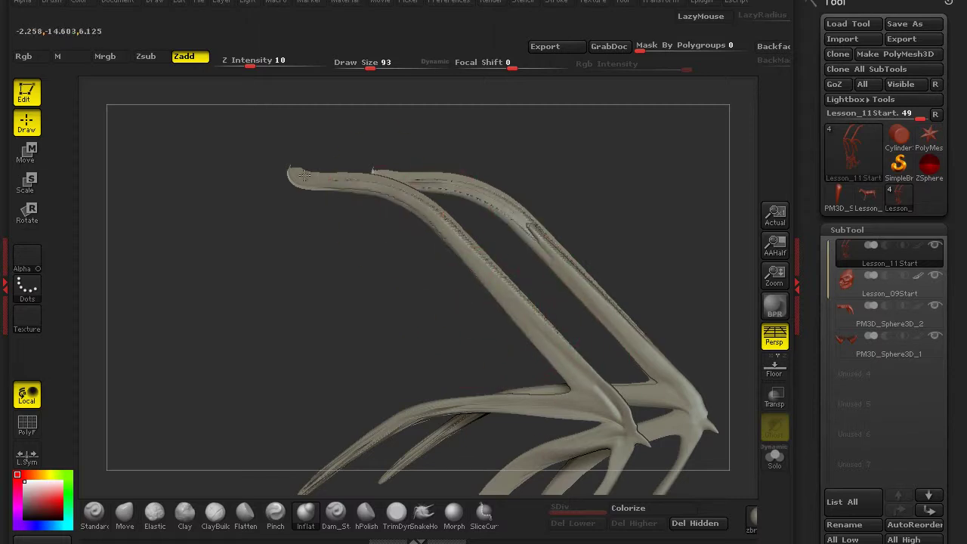
mouse_move(267, 178)
mouse_down()
mouse_move(269, 161)
mouse_move(221, 261)
mouse_move(276, 263)
mouse_move(242, 339)
mouse_move(483, 337)
mouse_move(547, 241)
mouse_move(393, 301)
mouse_move(481, 306)
mouse_move(406, 214)
mouse_move(411, 241)
mouse_move(378, 313)
mouse_move(429, 269)
mouse_move(401, 300)
mouse_move(442, 280)
mouse_up()
Step: Fill out the outer wing segments from behind and smooth their surface up to the curved tips
key(shift+f)
mouse_move(367, 259)
mouse_down()
mouse_move(430, 297)
mouse_move(511, 324)
mouse_move(503, 288)
mouse_move(449, 328)
mouse_move(539, 328)
mouse_move(475, 319)
mouse_up()
drag(302, 326, 375, 368)
drag(278, 308, 767, 402)
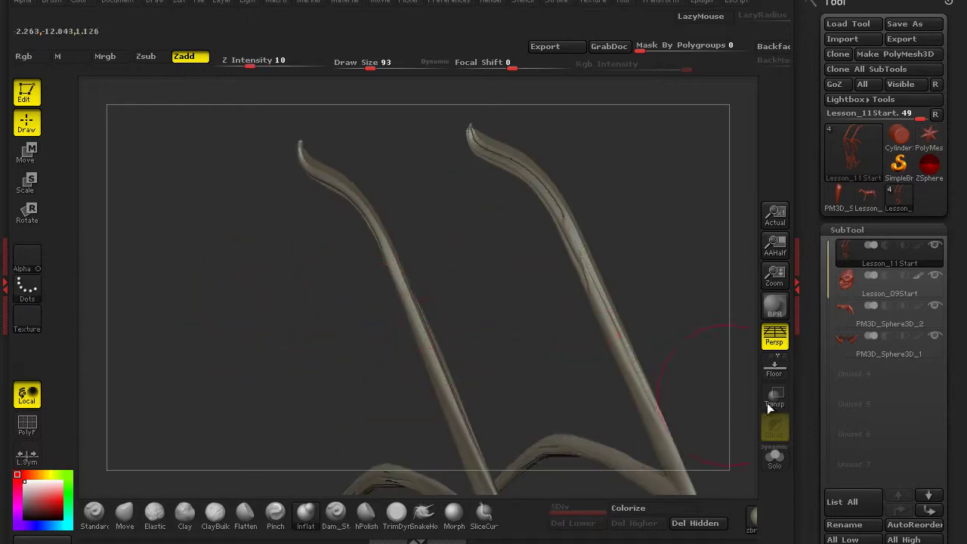
drag(358, 401, 238, 295)
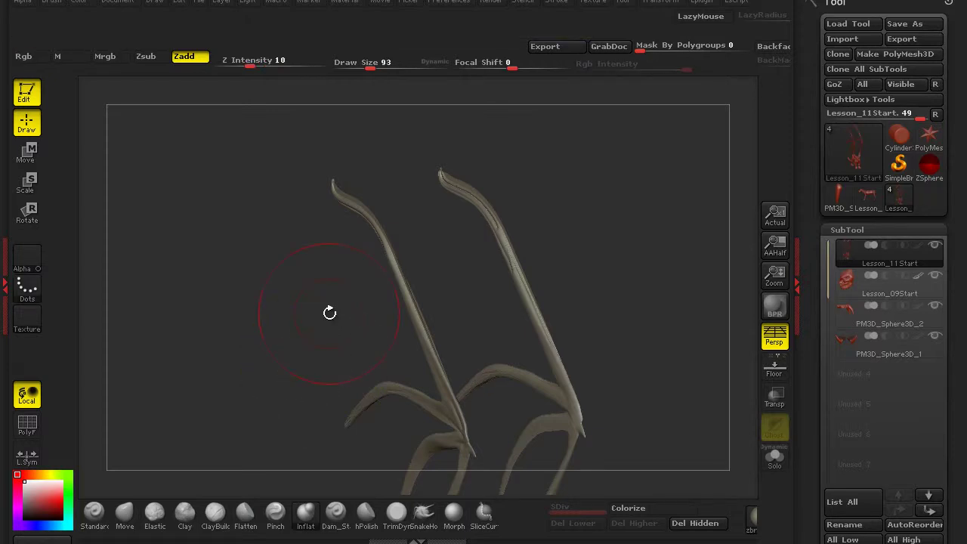
drag(300, 335, 400, 283)
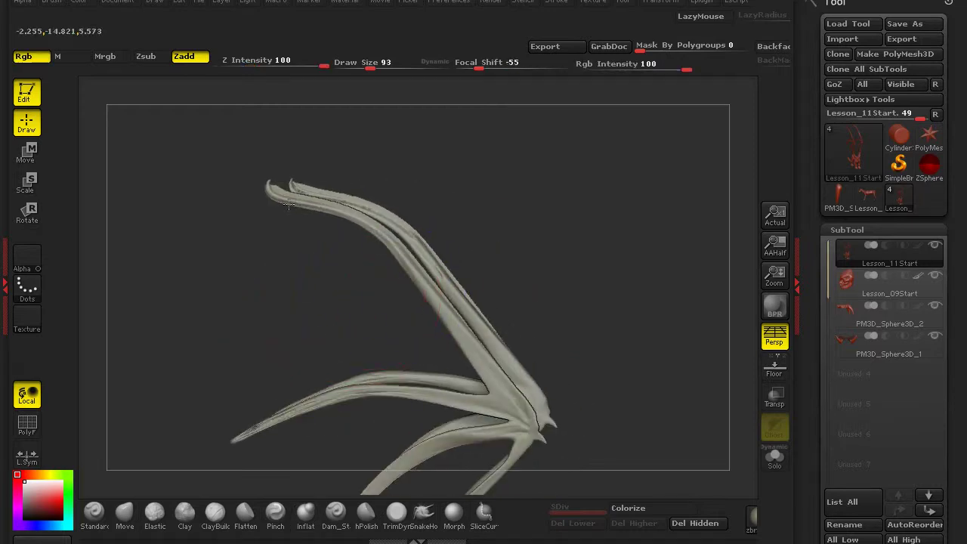
mouse_move(424, 267)
shift+mouse_down()
mouse_move(378, 219)
mouse_move(259, 183)
mouse_move(284, 191)
shift+mouse_up()
mouse_move(399, 255)
mouse_down()
mouse_move(408, 250)
mouse_move(395, 259)
mouse_move(672, 379)
mouse_up()
Step: Group all visible polygons of the body and wings into one polygroup and check the grouping with PolyFrame
key(shift+f)
key(shift+f)
shift+drag(627, 240, 138, 415)
drag(397, 166, 798, 314)
drag(618, 335, 698, 513)
drag(812, 536, 812, 467)
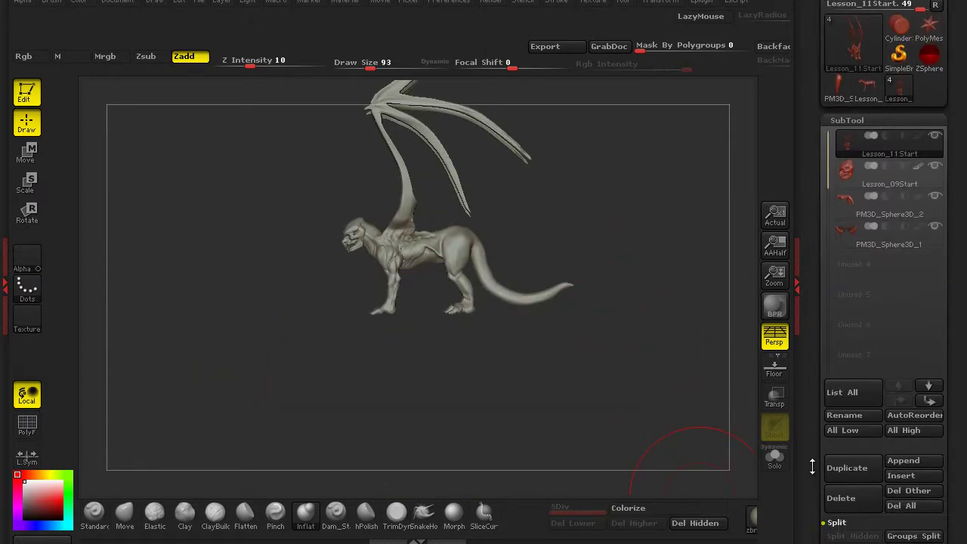
drag(812, 512, 820, 361)
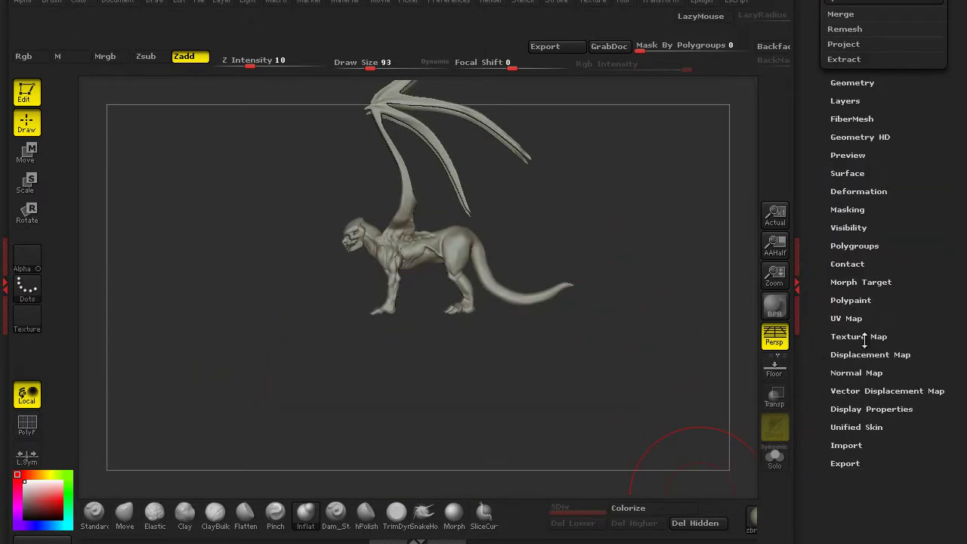
drag(910, 176, 872, 338)
click(846, 312)
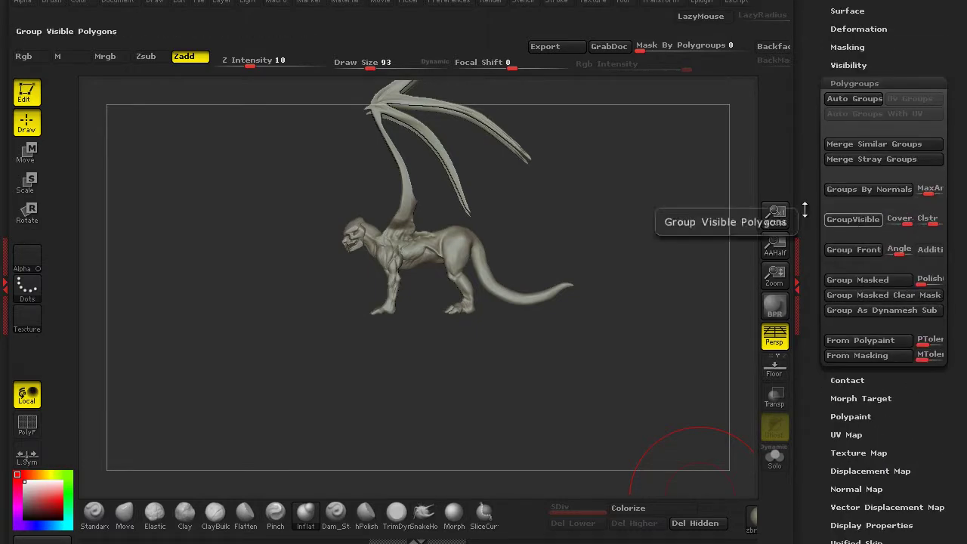
drag(726, 302, 658, 347)
key(shift+f)
ctrl+shift+click(454, 368)
key(shift+f)
Step: Smooth the rough outer segments and elbows of the wings
key(f)
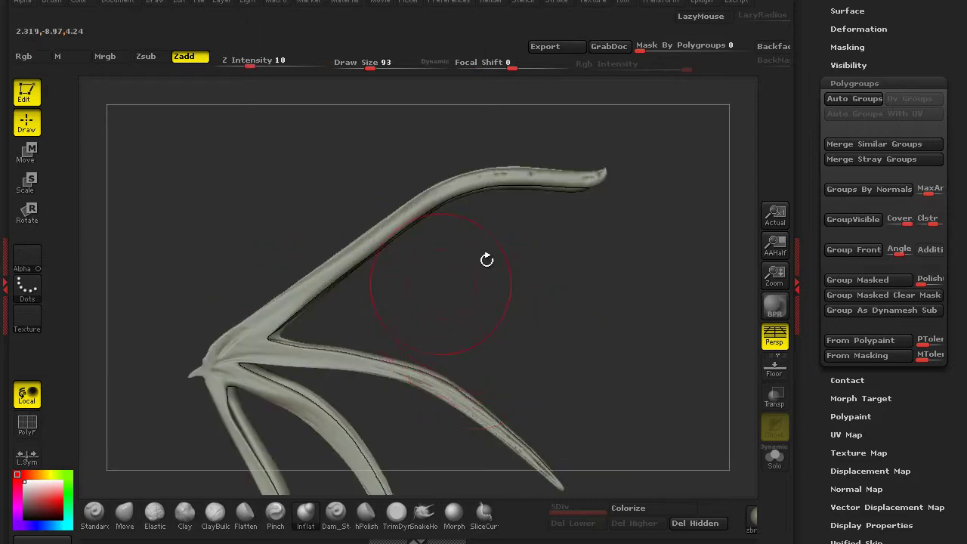
alt+drag(513, 293, 498, 256)
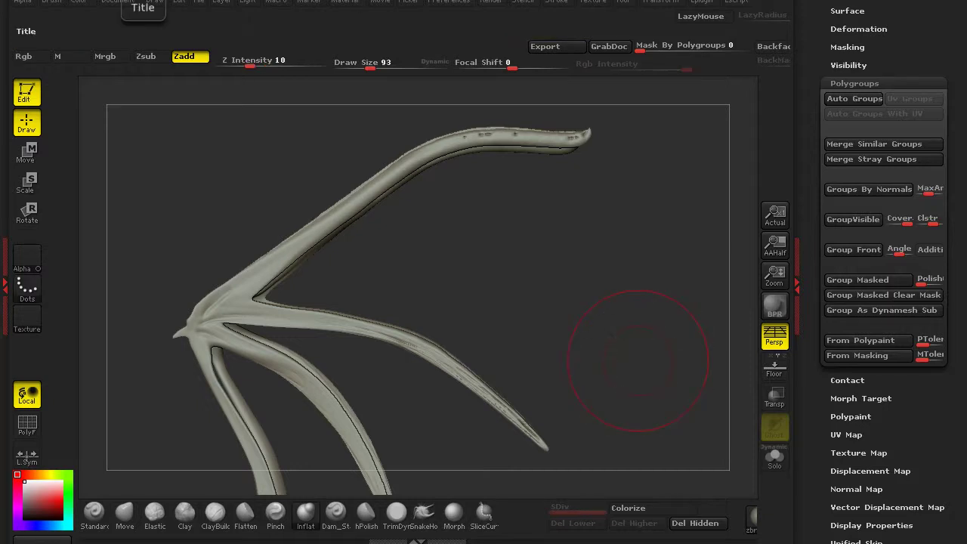
key(ctrl)
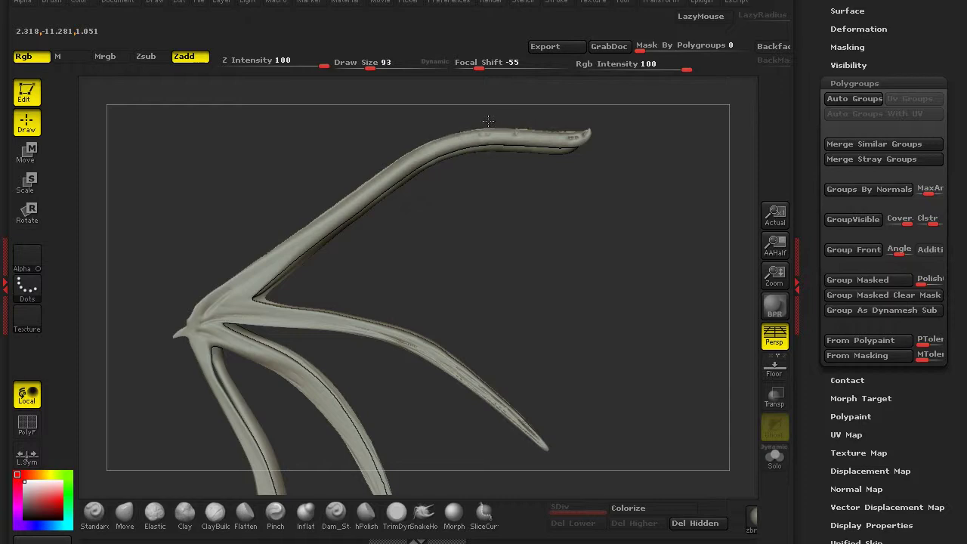
mouse_move(232, 248)
mouse_down()
mouse_move(290, 227)
mouse_move(441, 236)
mouse_move(410, 260)
mouse_move(397, 248)
mouse_move(342, 307)
mouse_up()
key(ctrl)
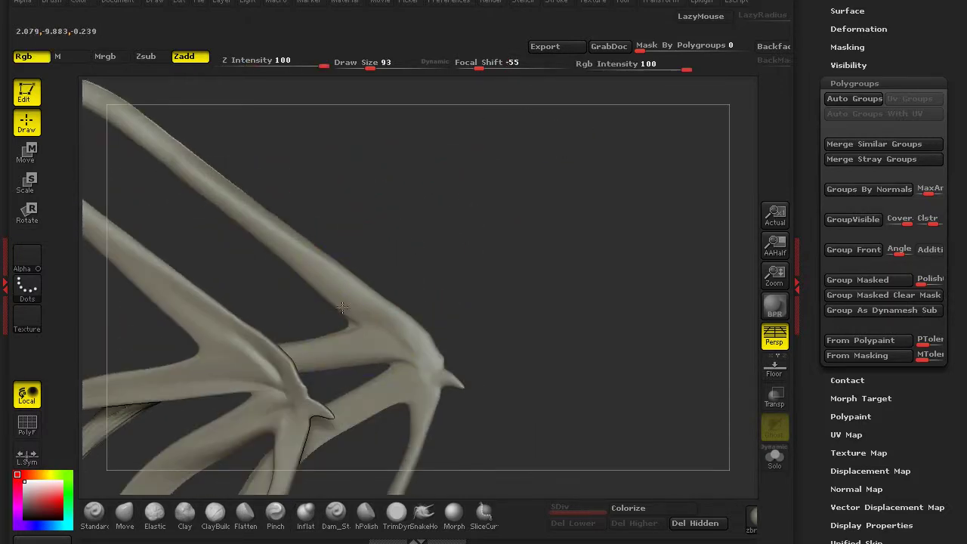
ctrl+click(407, 323)
Step: Even out the wing fingers' thickness with the Inflat brush and smooth them down to their tips
mouse_move(420, 378)
mouse_down()
mouse_move(340, 355)
mouse_move(274, 365)
mouse_move(434, 318)
mouse_move(491, 363)
mouse_move(528, 423)
mouse_up()
mouse_move(576, 326)
mouse_down()
mouse_move(387, 268)
mouse_move(487, 312)
mouse_up()
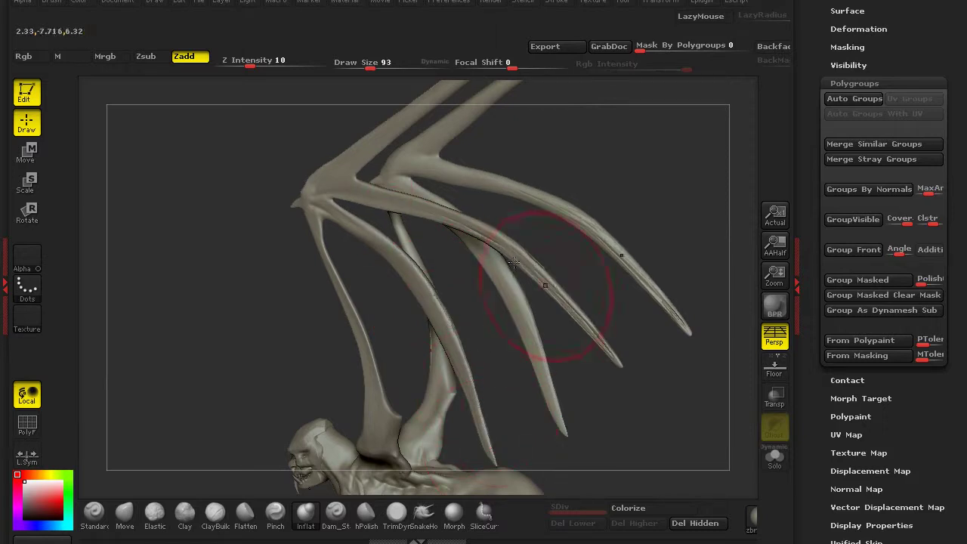
drag(554, 280, 466, 216)
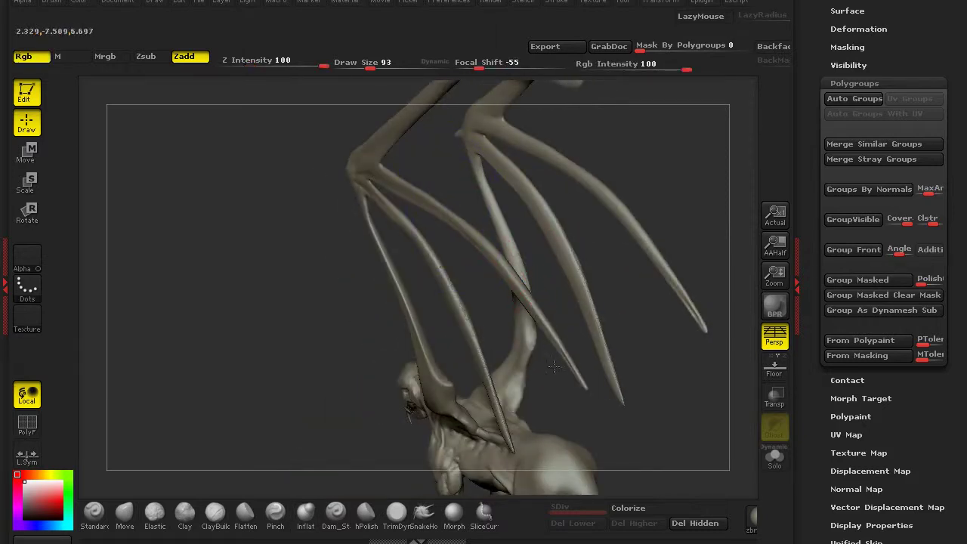
Step: Set the Move brush's draw size to 106 and bend the wing fingers outward into curves
mouse_move(502, 435)
mouse_down()
mouse_move(410, 328)
mouse_move(596, 393)
mouse_move(292, 287)
mouse_move(257, 356)
mouse_move(395, 356)
mouse_move(312, 341)
mouse_up()
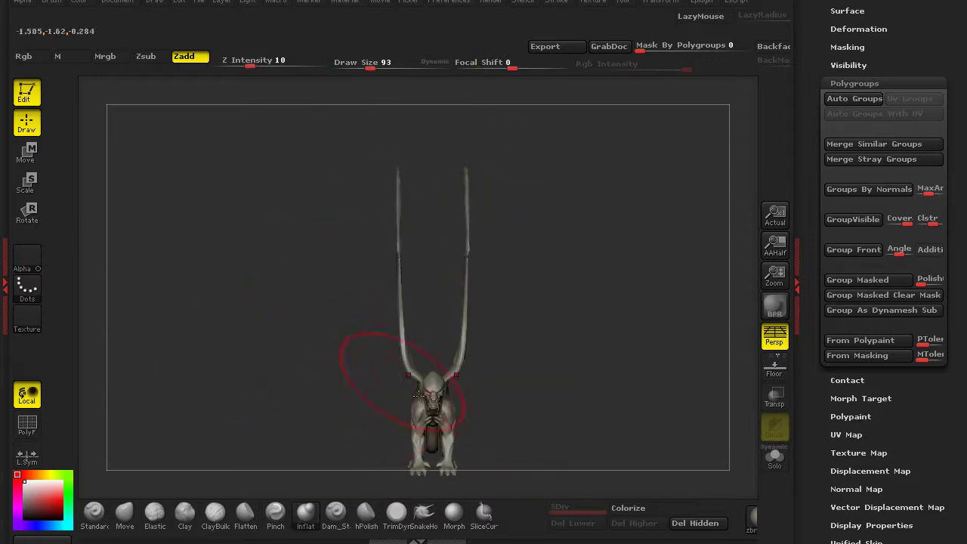
click(124, 512)
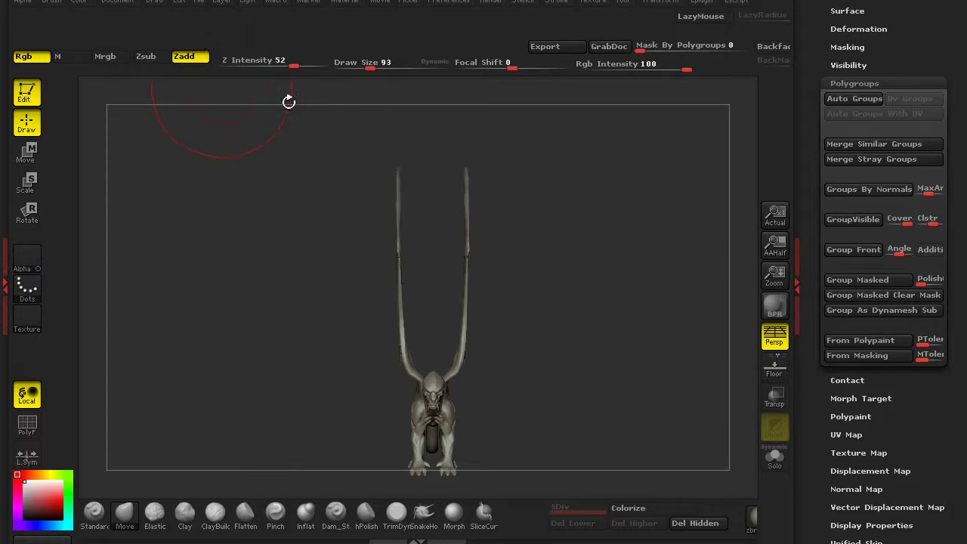
click(363, 62)
text(106)
mouse_move(355, 182)
mouse_down()
mouse_move(313, 188)
mouse_move(386, 232)
mouse_up()
drag(417, 262, 442, 263)
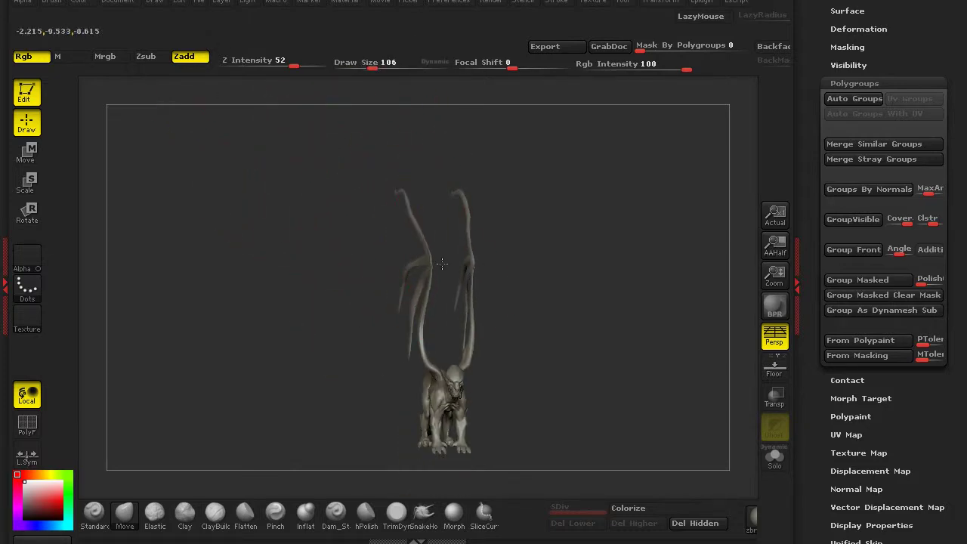
drag(363, 305, 398, 323)
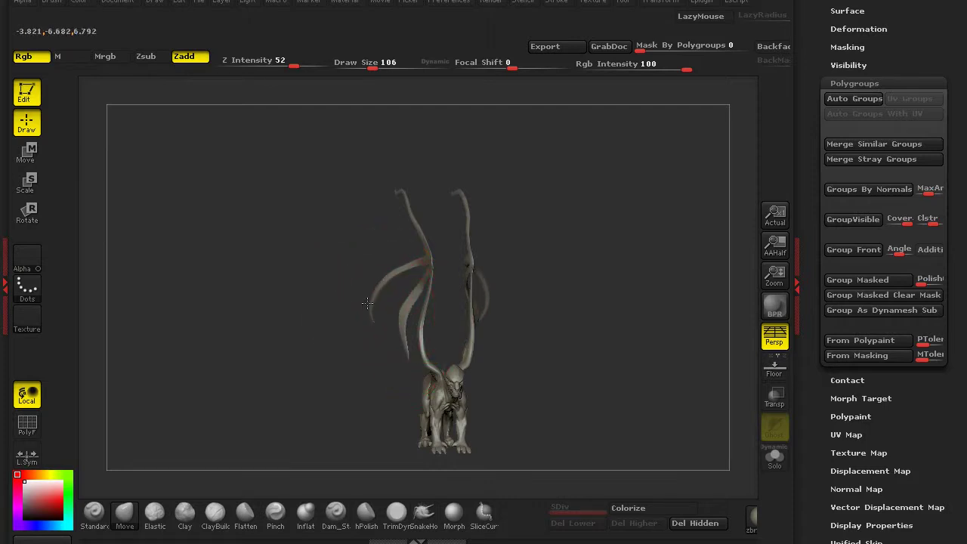
Step: Spread the upper wing segments outward and refine their bends and curved tips with the Move brush
shift+drag(309, 317, 384, 367)
mouse_move(355, 153)
mouse_down()
mouse_move(340, 147)
mouse_move(432, 290)
mouse_move(479, 250)
mouse_move(364, 142)
mouse_up()
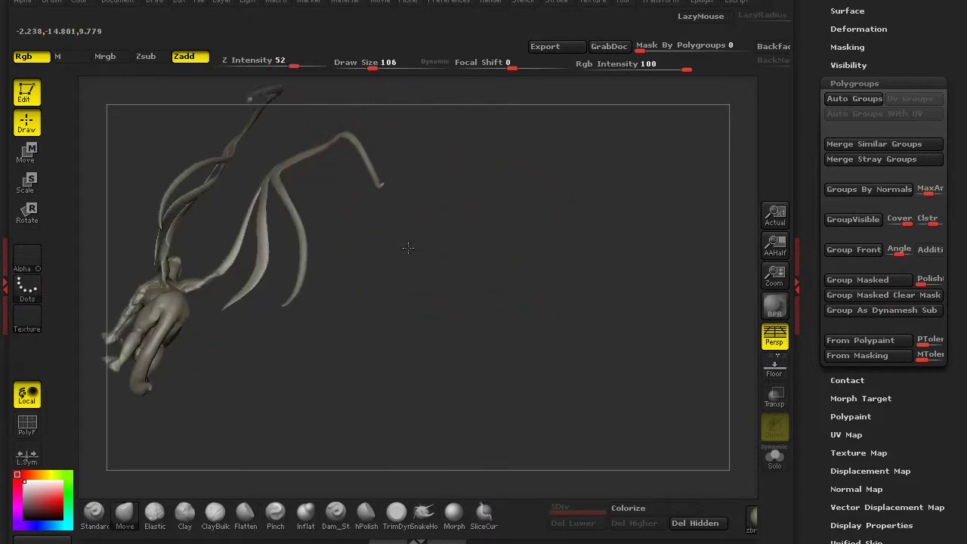
drag(402, 220, 407, 141)
mouse_move(339, 169)
mouse_down()
mouse_move(329, 244)
mouse_move(421, 132)
mouse_move(397, 152)
mouse_move(430, 146)
mouse_up()
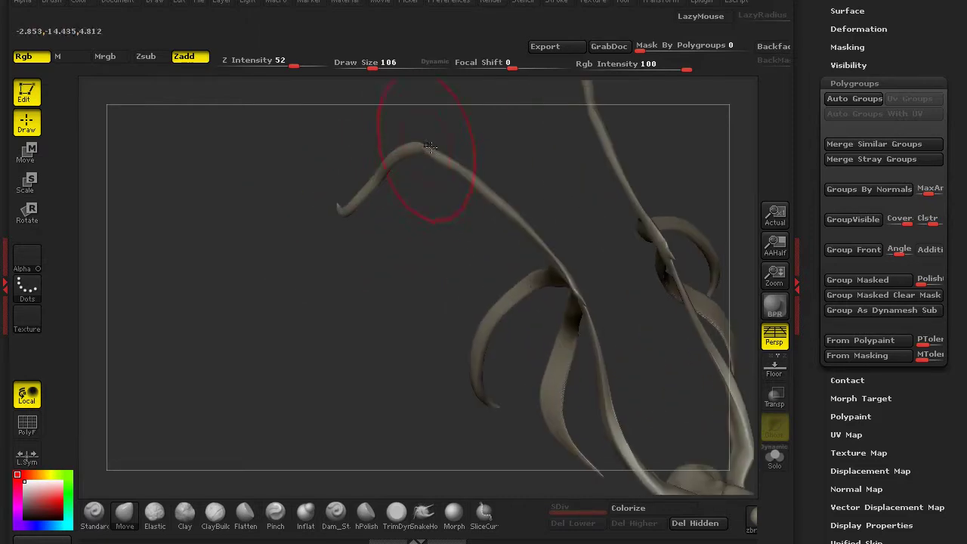
key(b)
key(m)
key(v)
mouse_move(326, 239)
mouse_down()
mouse_move(287, 298)
mouse_move(322, 256)
mouse_move(323, 266)
mouse_move(225, 264)
mouse_move(282, 305)
mouse_move(320, 280)
mouse_up()
mouse_move(389, 273)
mouse_down()
mouse_move(362, 281)
mouse_move(395, 267)
mouse_move(372, 263)
mouse_move(409, 263)
mouse_up()
drag(336, 317, 573, 415)
drag(639, 345, 736, 316)
Step: Close the polygroup options and open the model's SubTool list
drag(846, 174, 874, 272)
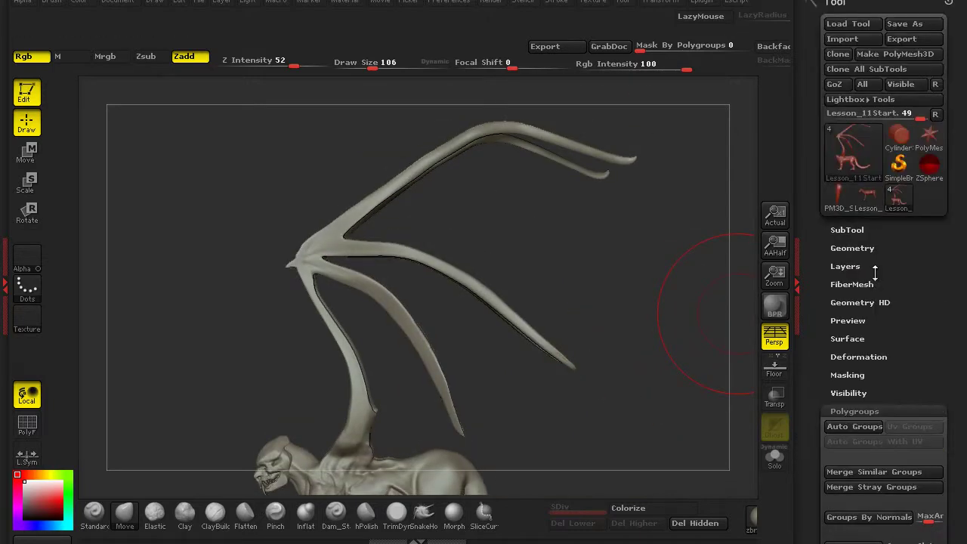
click(856, 410)
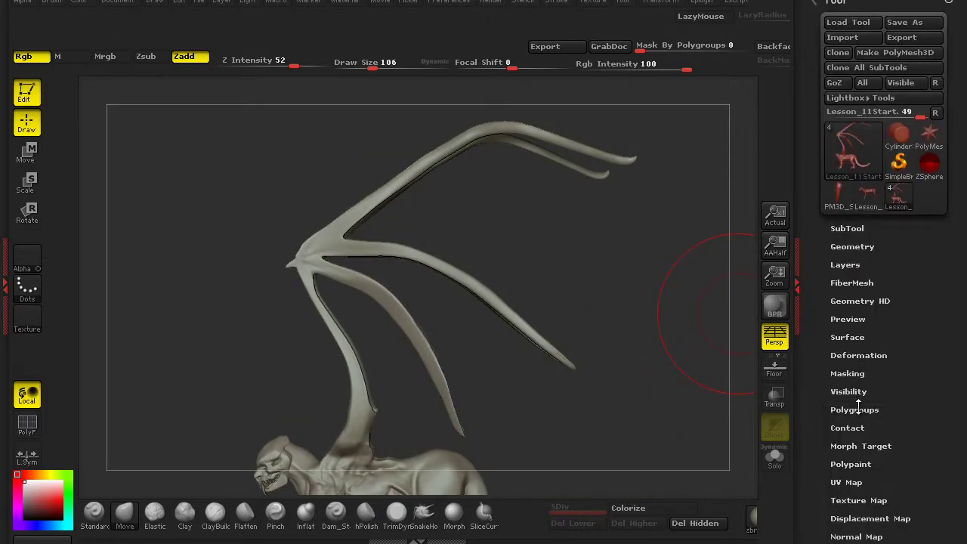
click(842, 227)
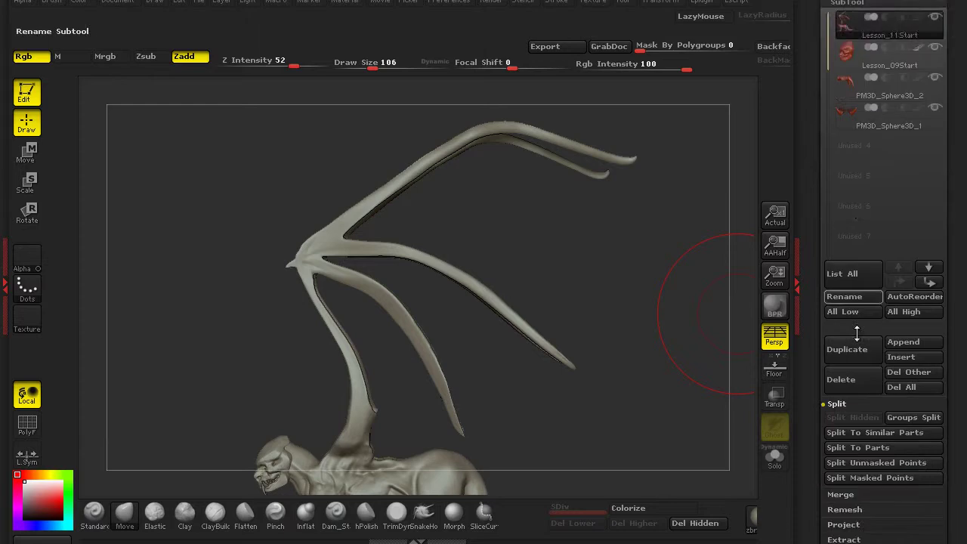
click(903, 341)
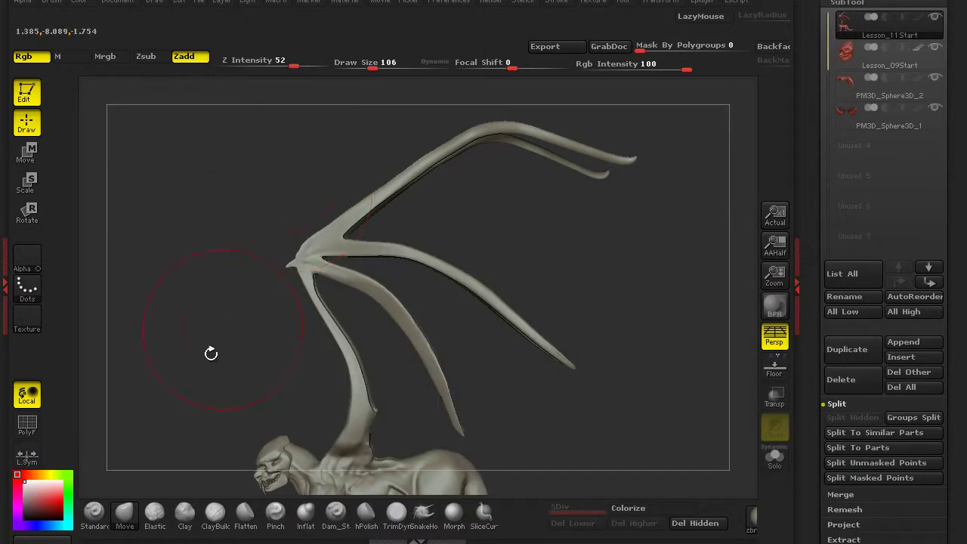
Step: Try to create a wing membrane by outlining the wing and its fingertips with a CurveQuadFill curve
drag(540, 393, 440, 238)
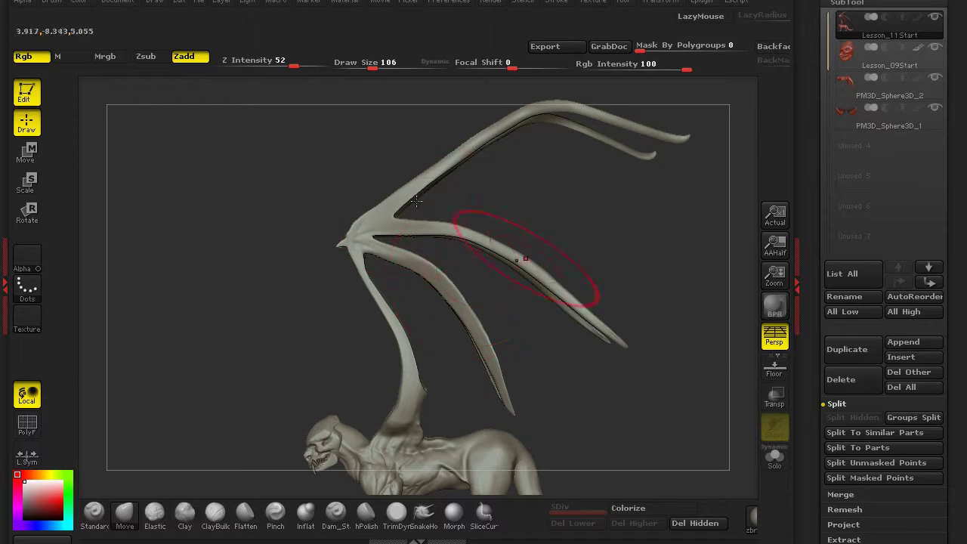
click(424, 516)
key(b)
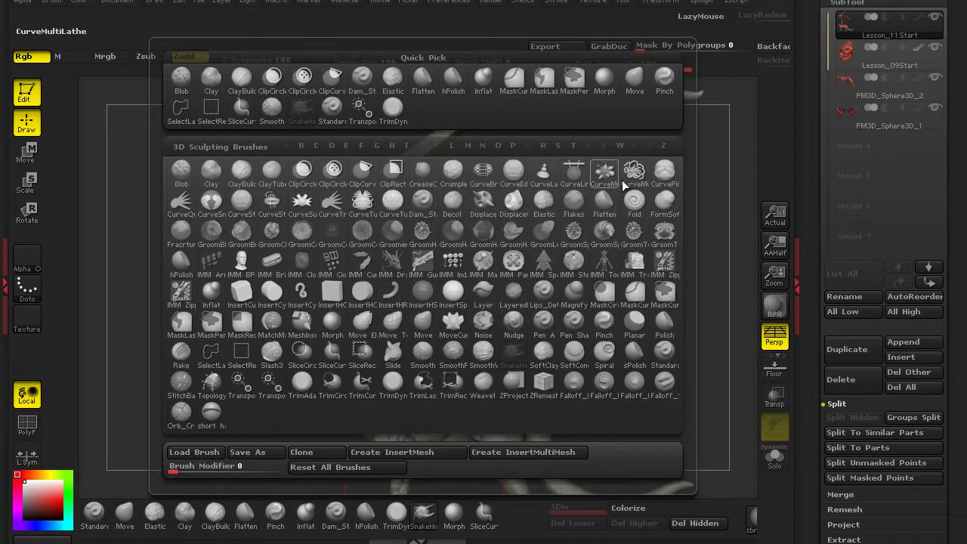
click(181, 207)
mouse_move(204, 199)
mouse_down()
mouse_move(250, 255)
mouse_move(334, 222)
mouse_move(285, 227)
mouse_move(332, 257)
mouse_up()
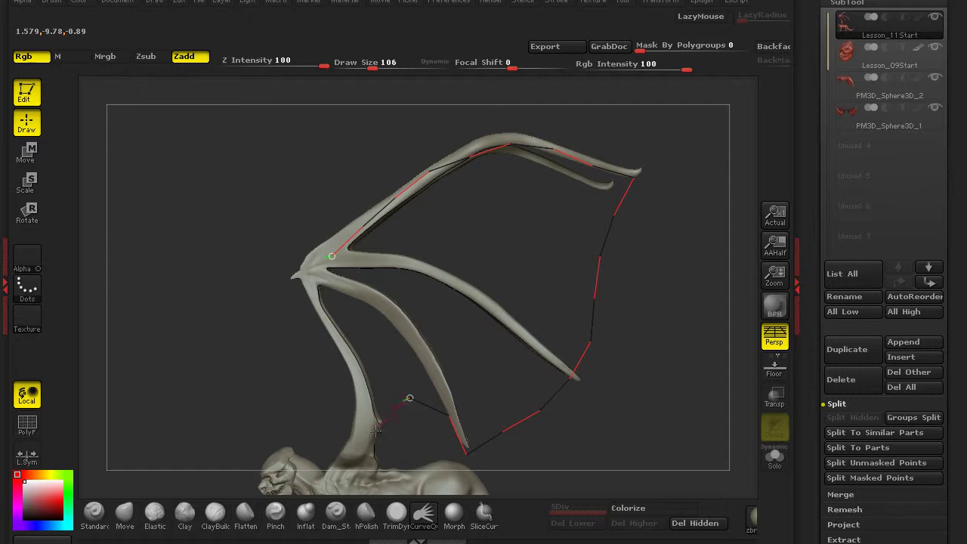
drag(376, 429, 409, 397)
mouse_move(300, 355)
mouse_down()
mouse_move(205, 341)
mouse_move(277, 333)
mouse_move(177, 319)
mouse_move(173, 335)
mouse_move(250, 242)
mouse_up()
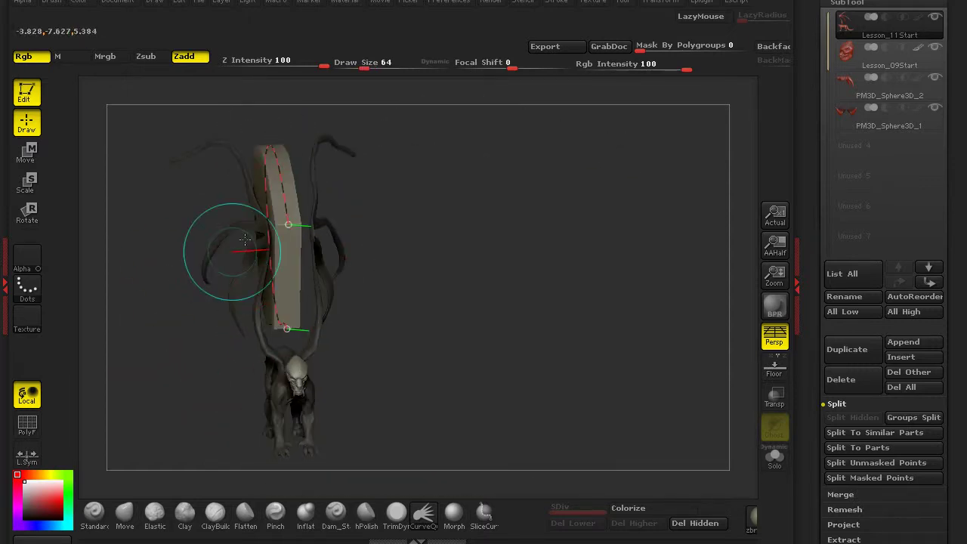
Step: Try the membrane again with a new fill curve around the wing from an angled view, and discard the result
click(199, 162)
mouse_move(199, 162)
mouse_down()
mouse_move(444, 241)
mouse_move(292, 216)
mouse_move(324, 227)
mouse_move(456, 420)
mouse_move(341, 430)
mouse_up()
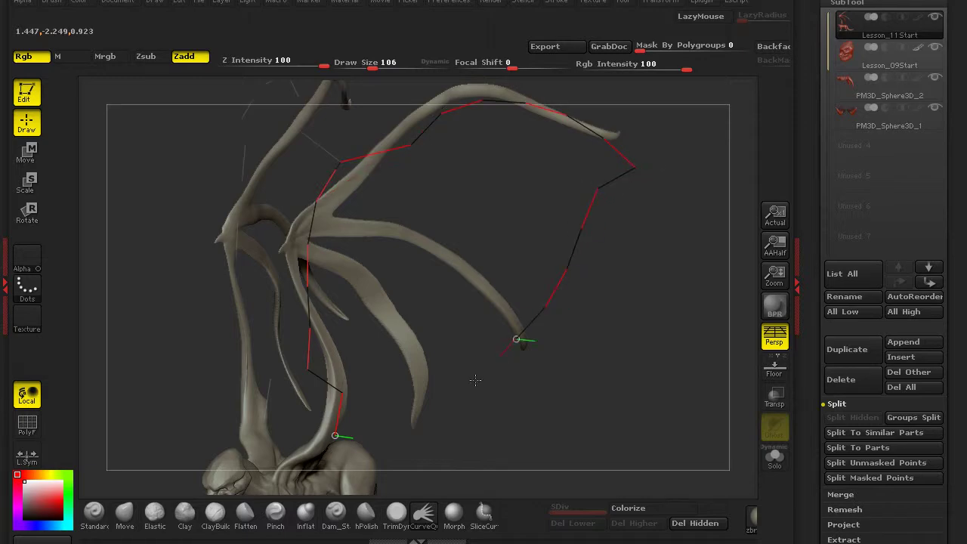
drag(475, 380, 363, 374)
mouse_move(166, 327)
mouse_down()
mouse_move(279, 228)
mouse_move(335, 147)
mouse_move(303, 144)
mouse_move(287, 212)
mouse_move(255, 274)
mouse_move(615, 356)
mouse_move(405, 302)
mouse_move(416, 216)
mouse_move(576, 354)
mouse_up()
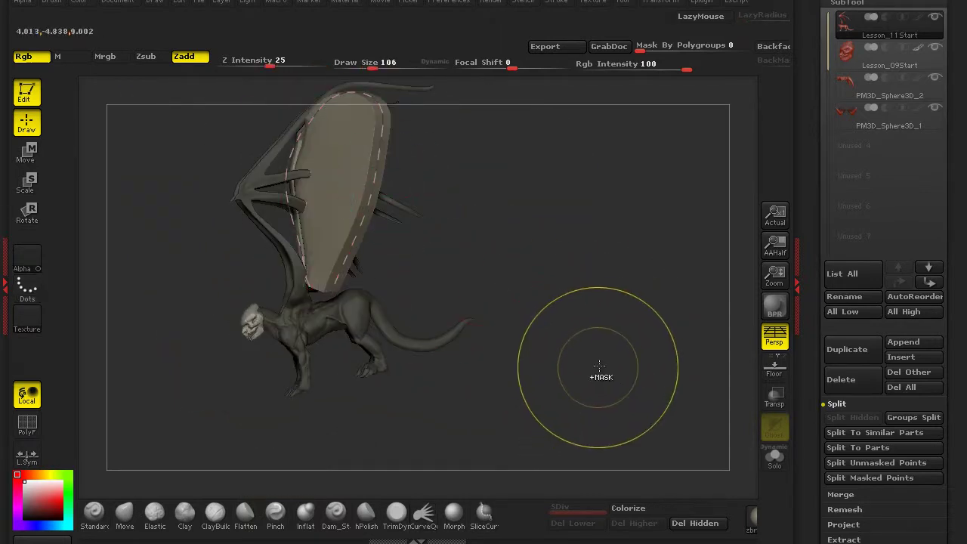
ctrl+shift+click(453, 329)
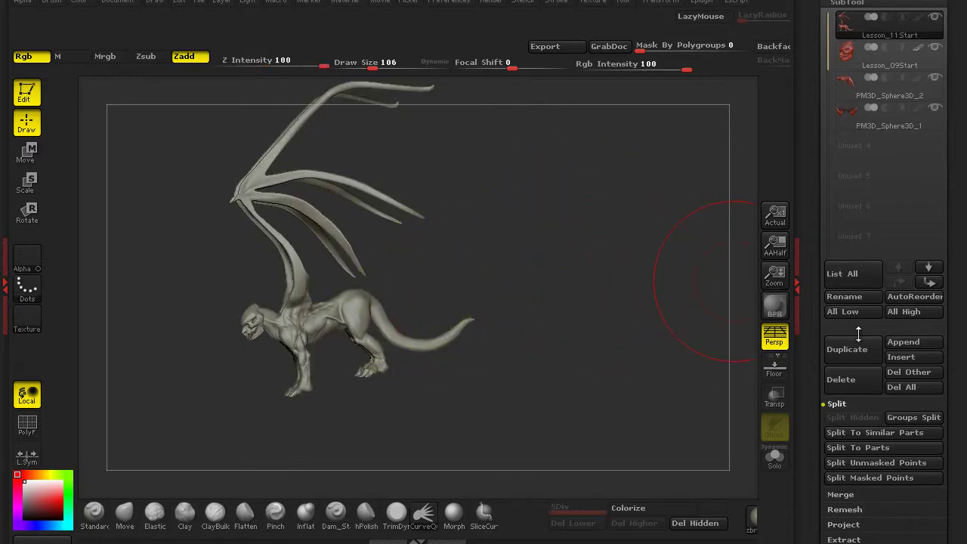
Step: Append a Cube3D as a new subtool and select it
click(904, 343)
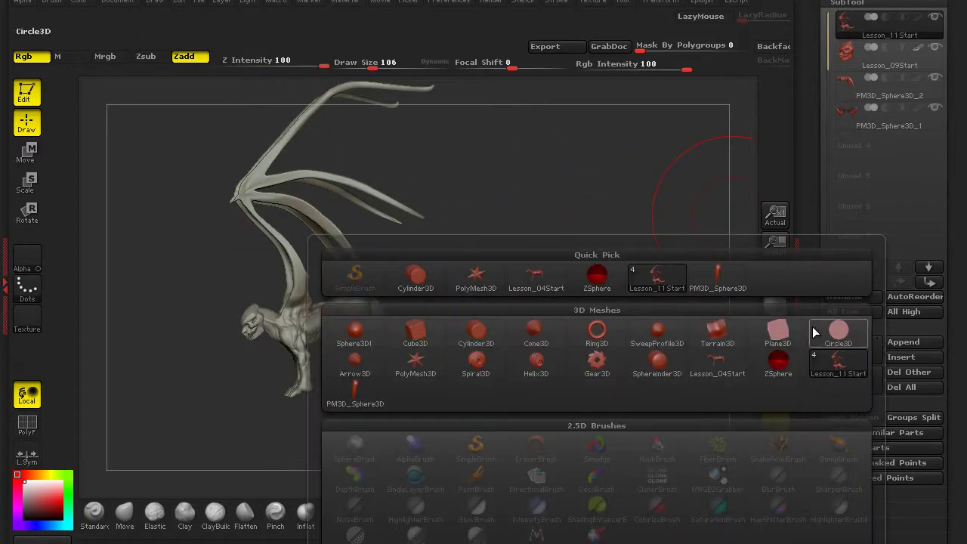
click(408, 333)
click(850, 151)
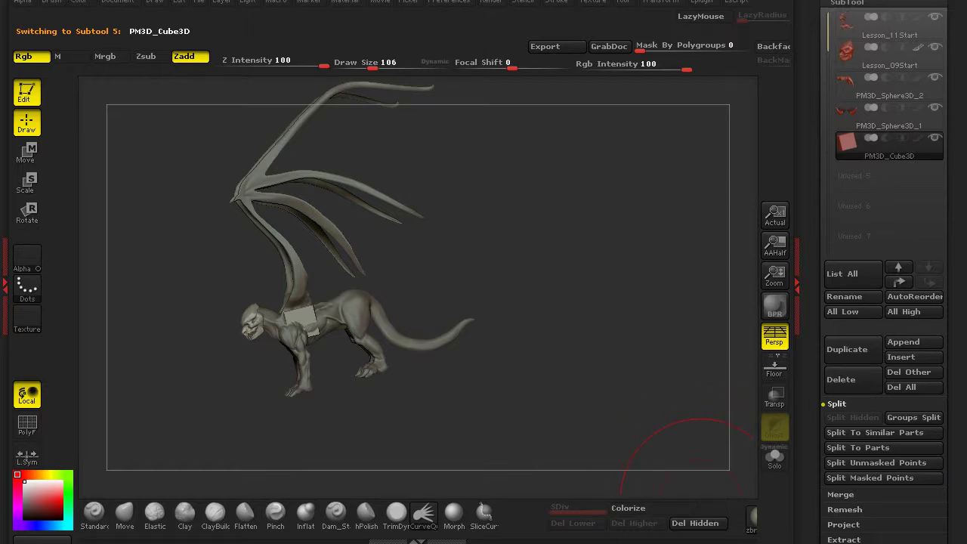
Step: Raise the cube to the wing with the Move brush at size 168 and stretch it into a tall membrane slab
drag(564, 384, 353, 461)
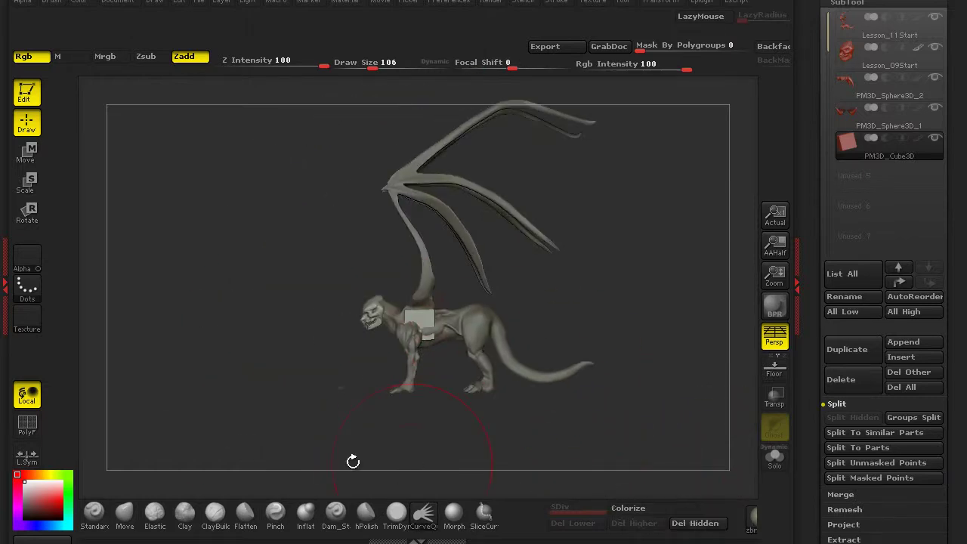
mouse_move(343, 66)
mouse_down()
mouse_move(386, 108)
mouse_move(431, 306)
mouse_up()
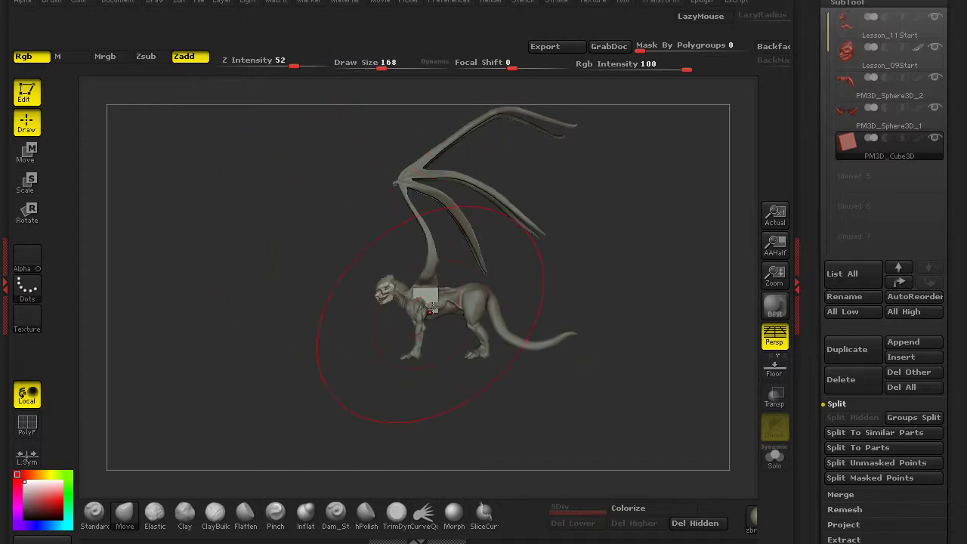
drag(342, 259, 413, 260)
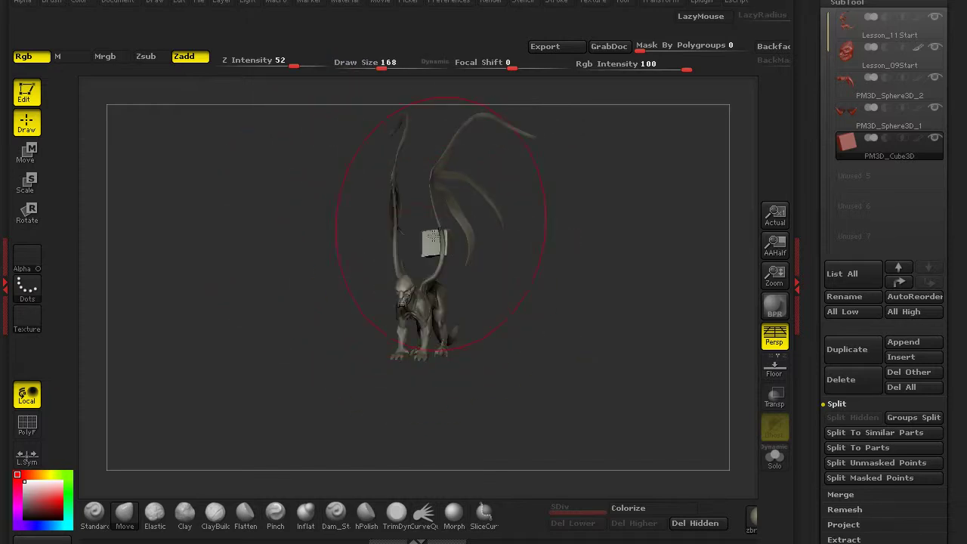
mouse_move(453, 219)
mouse_down()
mouse_move(556, 298)
mouse_move(561, 313)
mouse_move(480, 293)
mouse_move(494, 317)
mouse_move(491, 303)
mouse_move(520, 318)
mouse_up()
drag(559, 174, 576, 134)
mouse_move(337, 355)
alt+mouse_down()
mouse_move(337, 334)
mouse_move(555, 193)
mouse_move(597, 188)
mouse_move(578, 261)
mouse_move(578, 226)
mouse_move(544, 166)
mouse_move(620, 341)
mouse_move(604, 397)
mouse_move(582, 423)
mouse_move(454, 317)
mouse_move(401, 252)
mouse_move(442, 240)
alt+mouse_up()
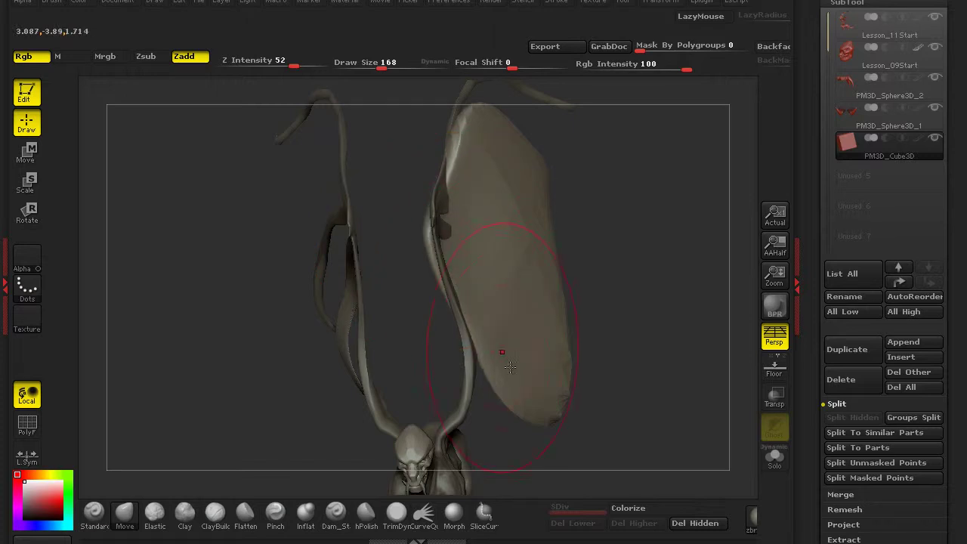
Step: Fit the membrane's upper part against the wing arm and undo the last change to its top
mouse_move(509, 367)
mouse_down()
mouse_move(406, 274)
mouse_move(442, 289)
mouse_up()
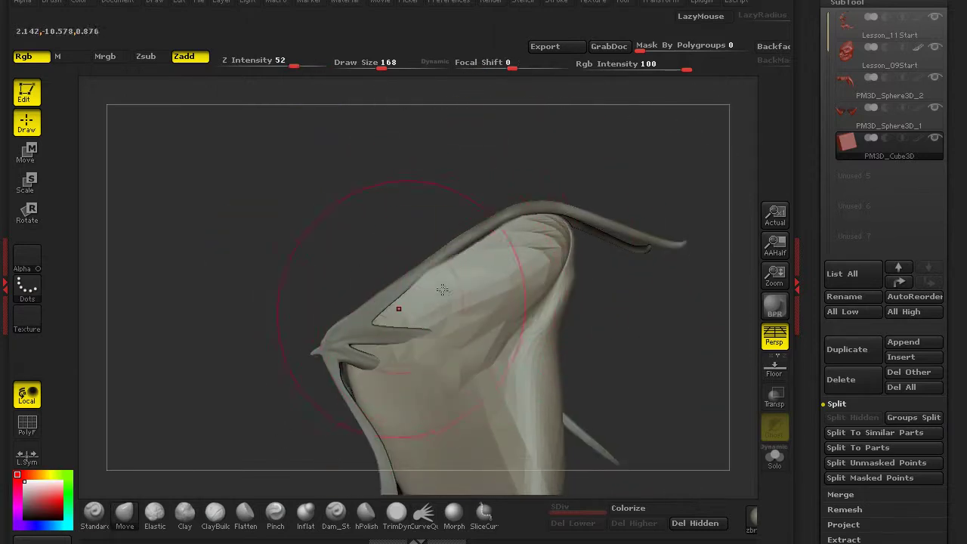
mouse_move(642, 302)
mouse_down()
mouse_move(619, 268)
mouse_move(529, 226)
mouse_move(506, 204)
mouse_up()
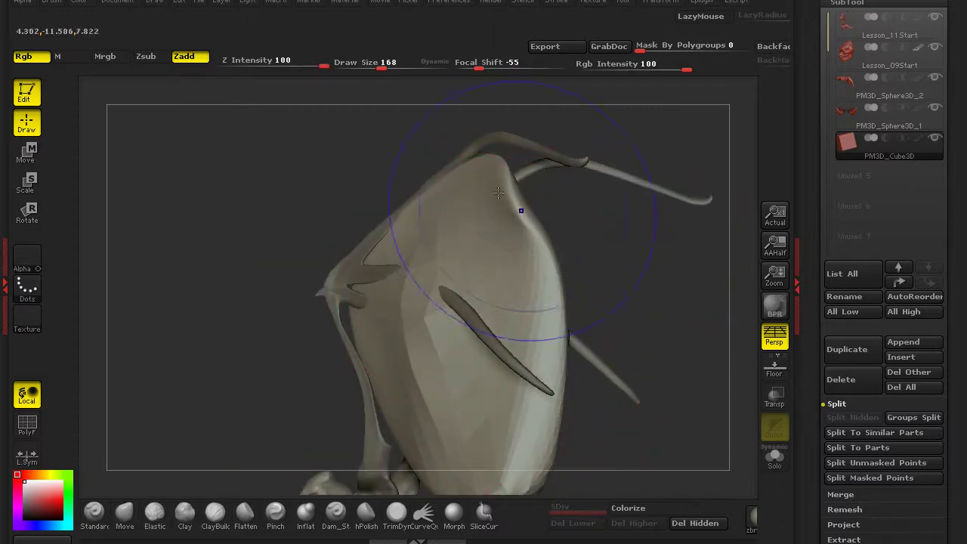
key(b)
key(m)
key(v)
key(ctrl+z)
Step: Extend the membrane along the upper wing segment to its tip and smooth the stretched areas
mouse_move(472, 190)
mouse_down()
mouse_move(270, 129)
mouse_move(443, 173)
mouse_move(406, 274)
mouse_move(322, 380)
mouse_move(328, 276)
mouse_move(416, 255)
mouse_move(319, 313)
mouse_move(281, 260)
mouse_move(313, 257)
mouse_move(347, 234)
mouse_move(283, 290)
mouse_move(399, 259)
mouse_move(484, 318)
mouse_up()
shift+drag(538, 344, 559, 370)
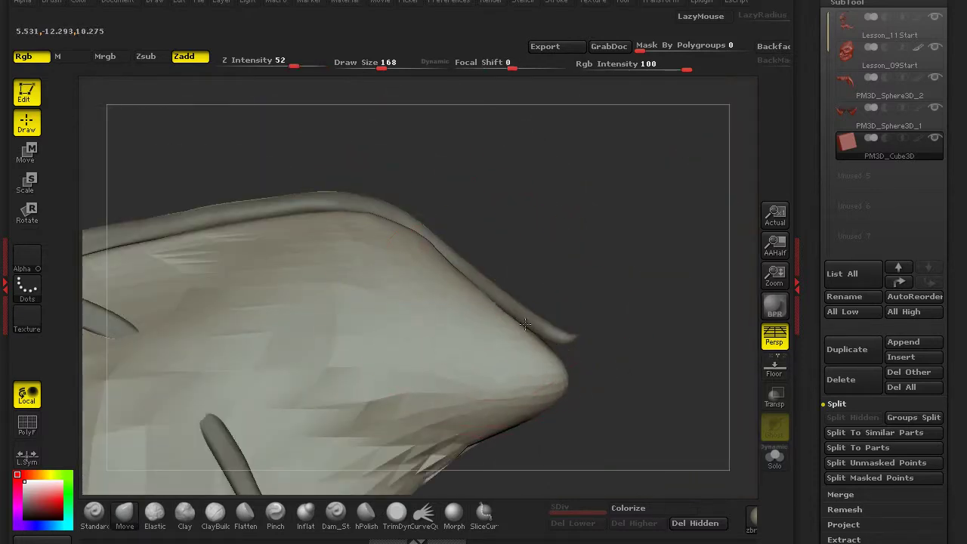
mouse_move(604, 219)
mouse_down()
mouse_move(543, 302)
mouse_move(593, 338)
mouse_move(581, 267)
mouse_move(491, 274)
mouse_move(367, 324)
mouse_move(285, 286)
mouse_up()
drag(291, 330, 325, 163)
mouse_move(303, 316)
mouse_down()
mouse_move(401, 370)
mouse_move(471, 380)
mouse_up()
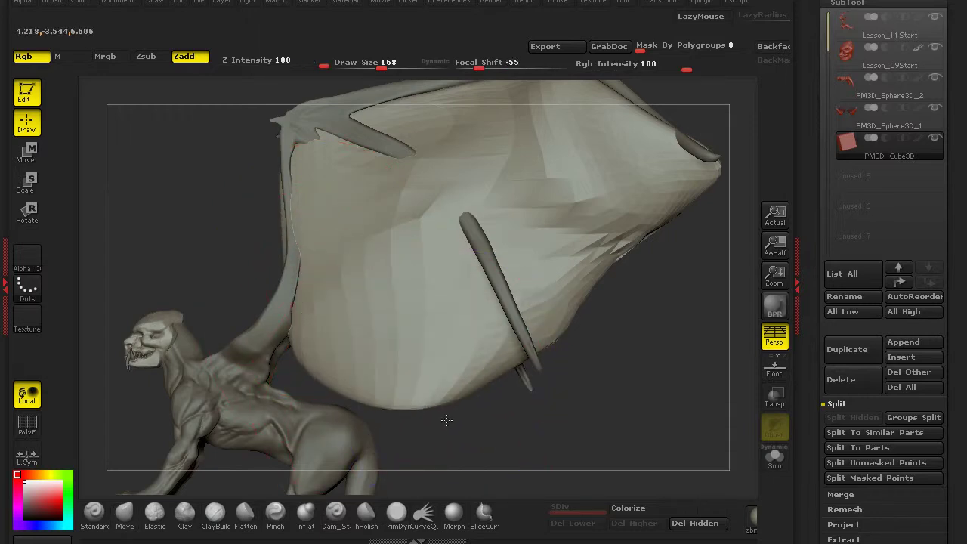
Step: Reshape the membrane's lower edge to follow the inner finger and draw its end down to the fingertip
drag(381, 414, 366, 345)
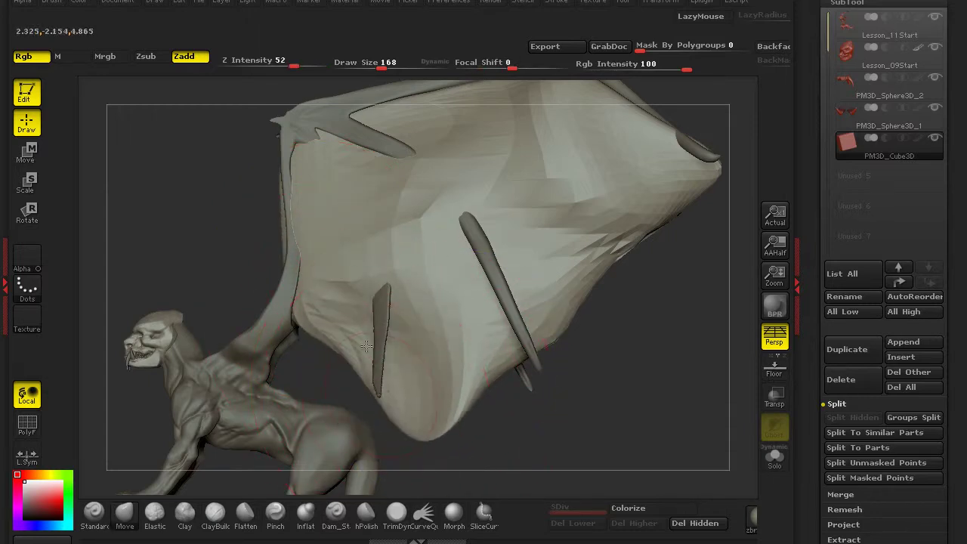
mouse_move(391, 358)
right_down()
mouse_move(529, 370)
mouse_move(395, 335)
right_up()
right_drag(449, 408, 411, 358)
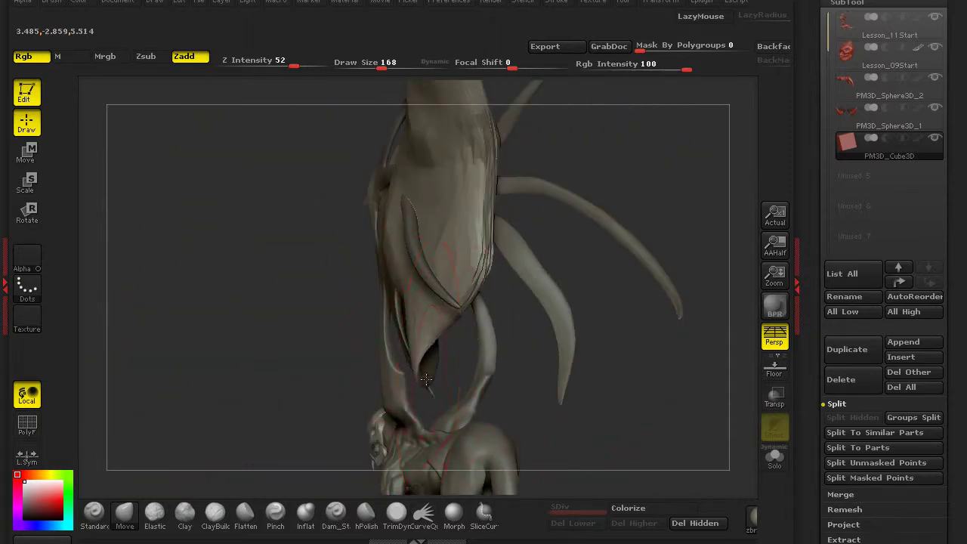
right_drag(447, 388, 386, 331)
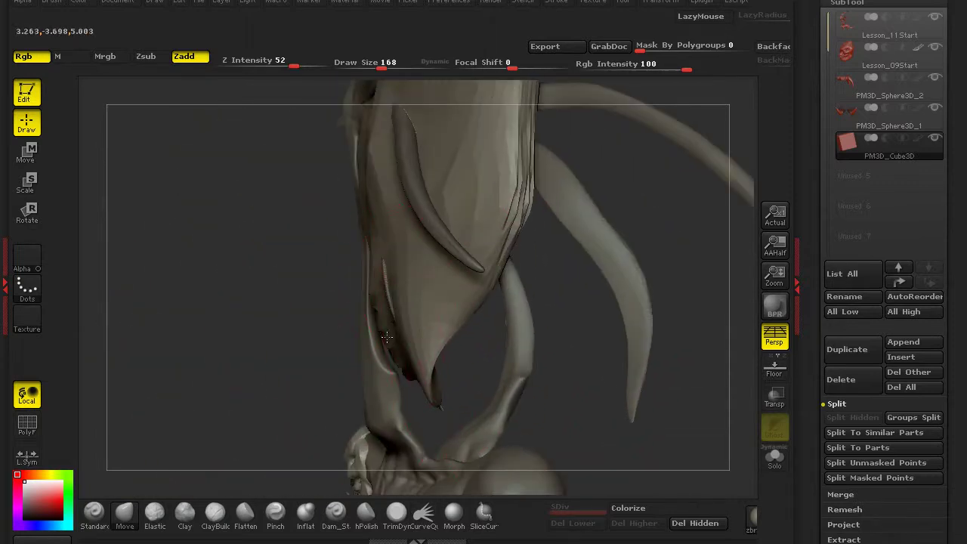
Step: Push the side of the membrane inward so it follows the curve of the wing fingers
mouse_move(453, 378)
right_down()
mouse_move(345, 373)
mouse_move(395, 270)
right_up()
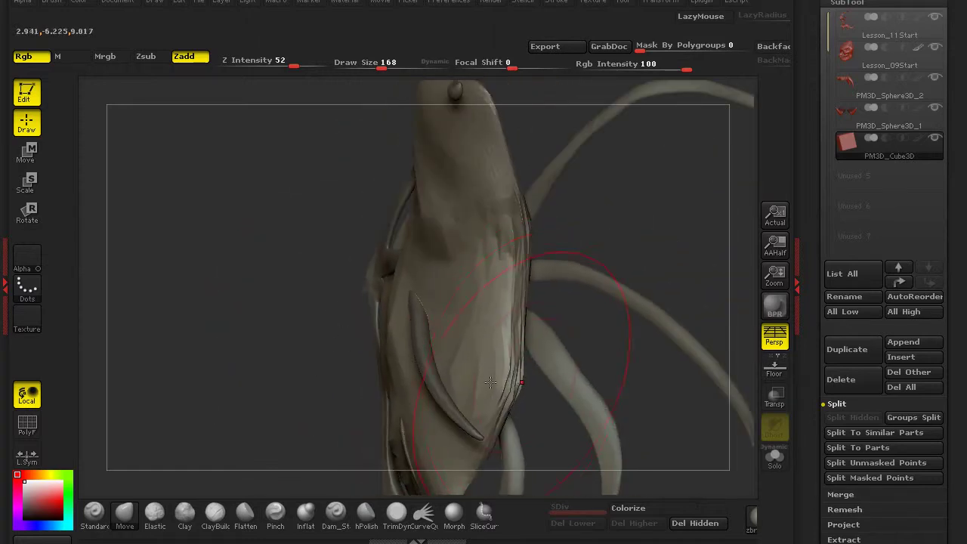
right_drag(469, 390, 400, 272)
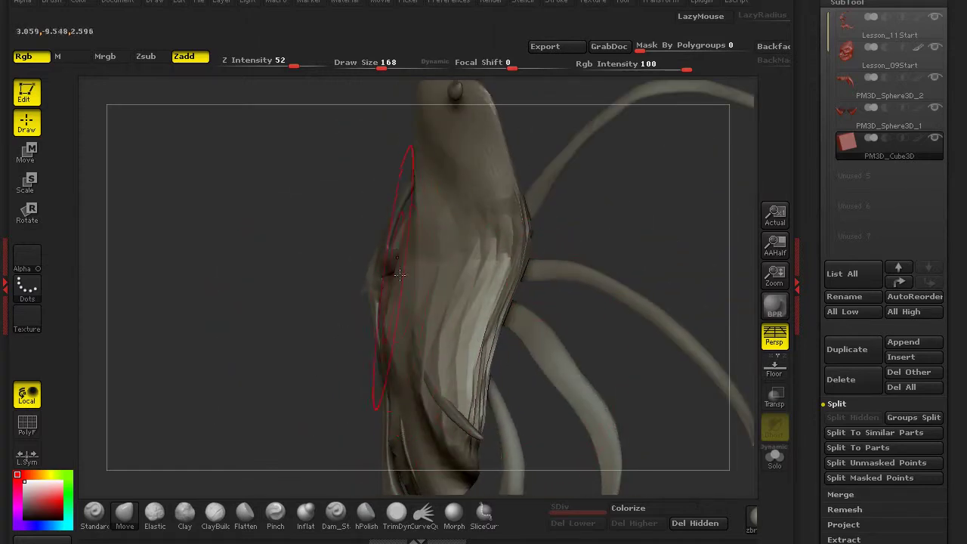
right_drag(397, 324, 309, 310)
Step: Tuck the membrane in around the wing joint and inner arm so the base of the inner finger is exposed
drag(306, 311, 281, 318)
drag(272, 393, 250, 408)
drag(302, 423, 287, 453)
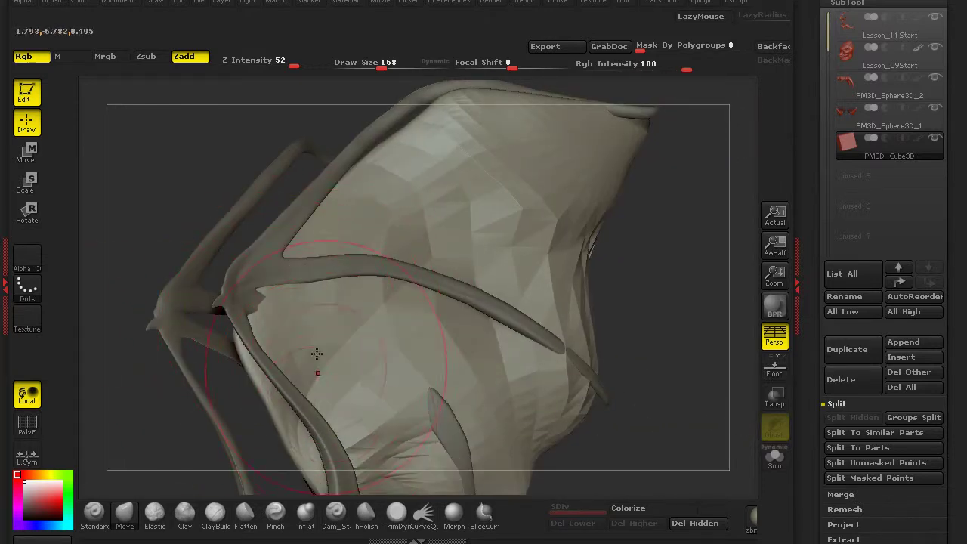
drag(268, 296, 333, 313)
Step: Carve the membrane back along the inner finger with the Dam Standard brush to expose its full length, and smooth the surface
right_drag(641, 295, 615, 244)
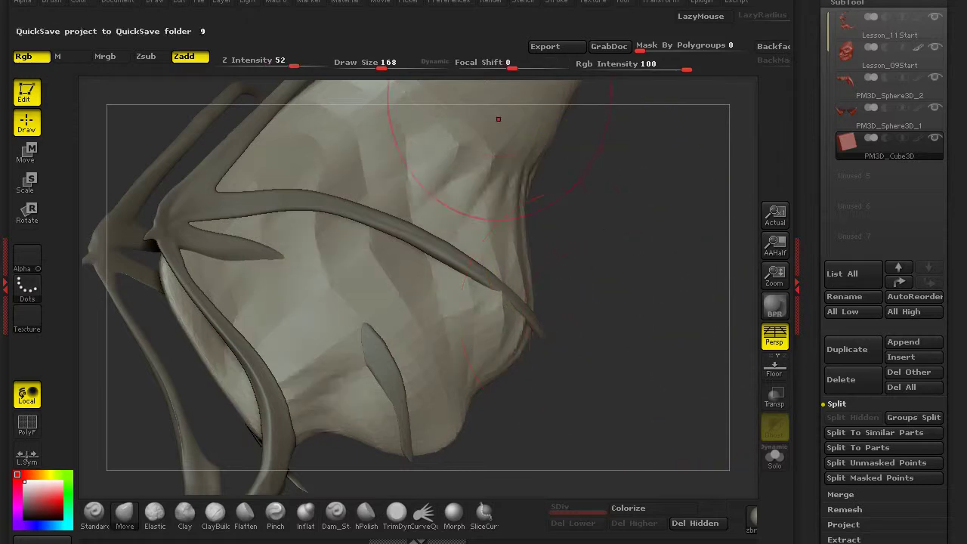
click(333, 516)
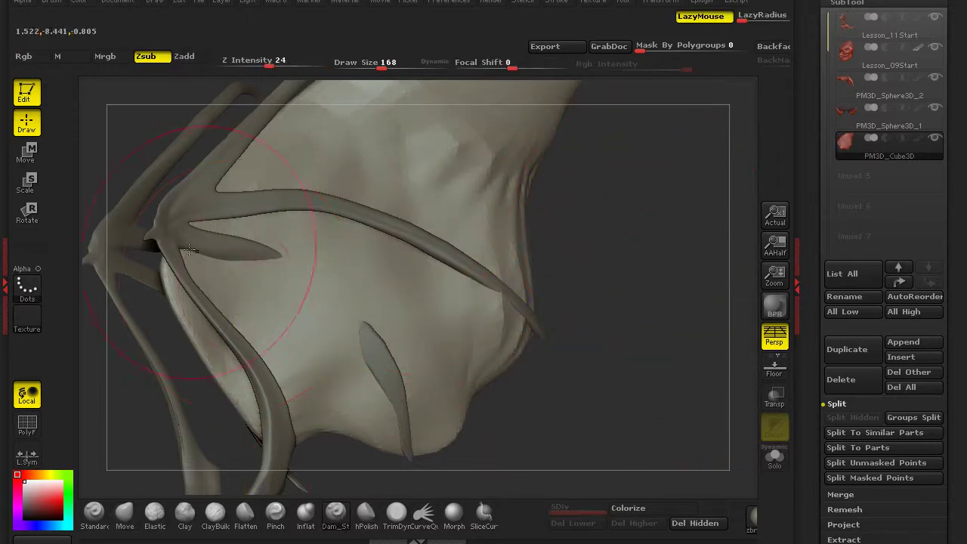
drag(269, 281, 316, 310)
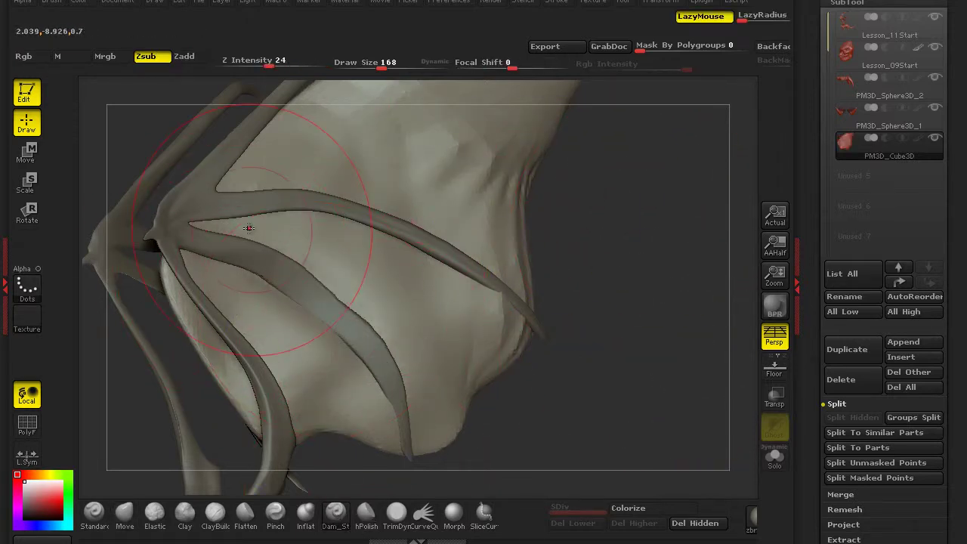
right_drag(518, 280, 650, 204)
key(shift)
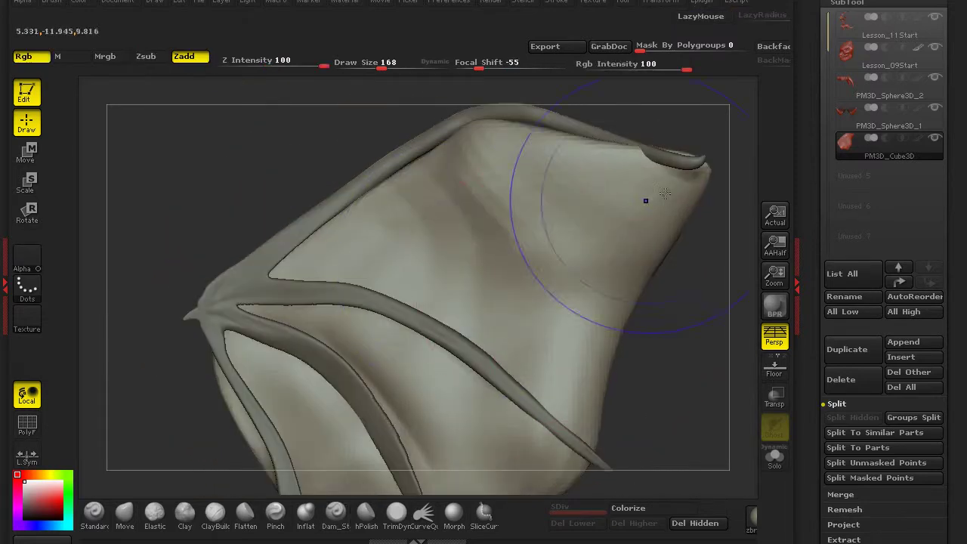
Step: Adjust the membrane's upper edge with the Move brush so it sits against the upper wing segment from the joint to the peak
click(124, 516)
mouse_move(207, 183)
mouse_down()
mouse_move(446, 173)
mouse_move(548, 138)
mouse_move(345, 190)
mouse_move(552, 155)
mouse_up()
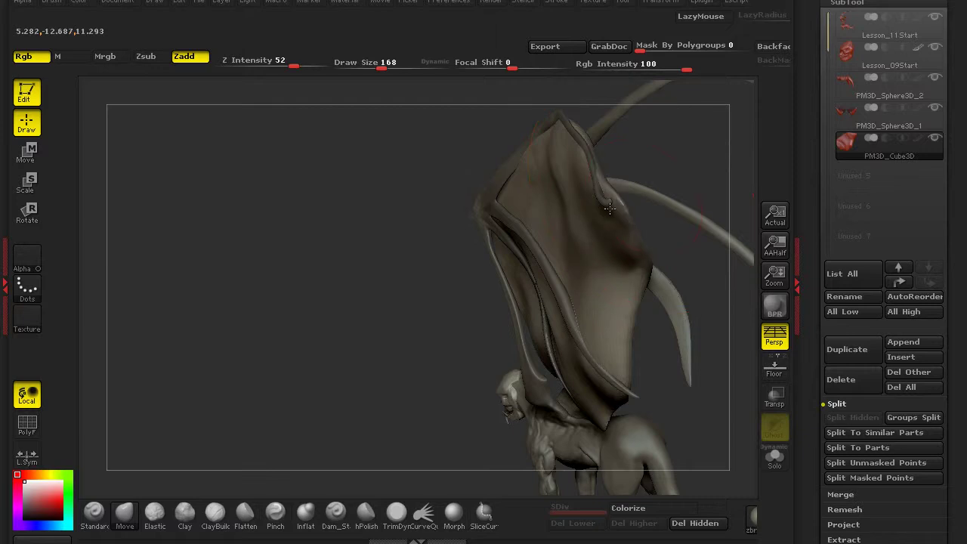
drag(615, 214, 460, 162)
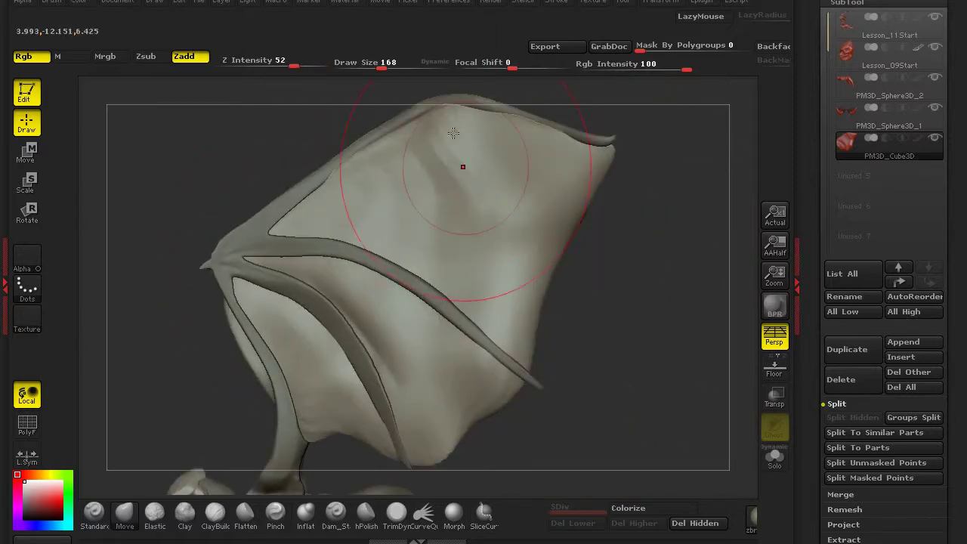
drag(426, 123, 244, 220)
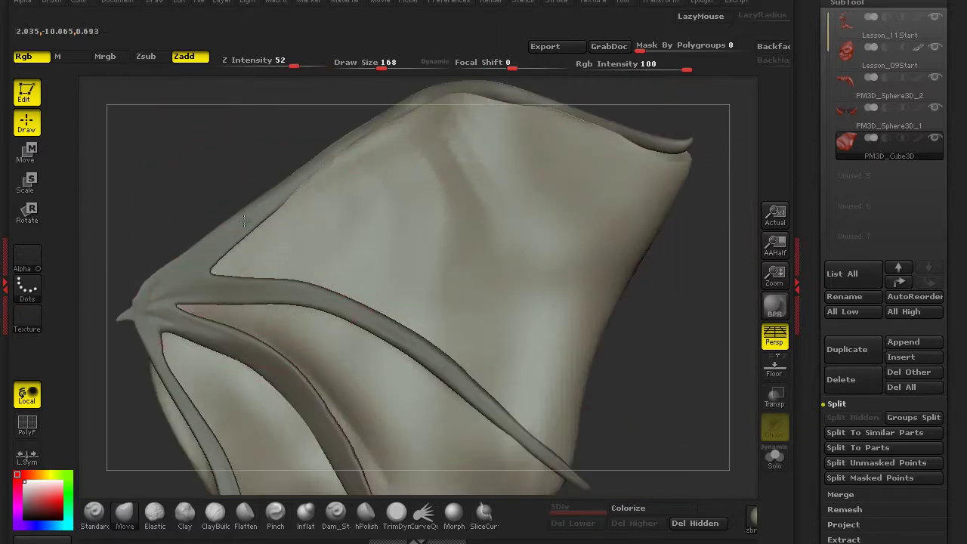
drag(280, 183, 170, 294)
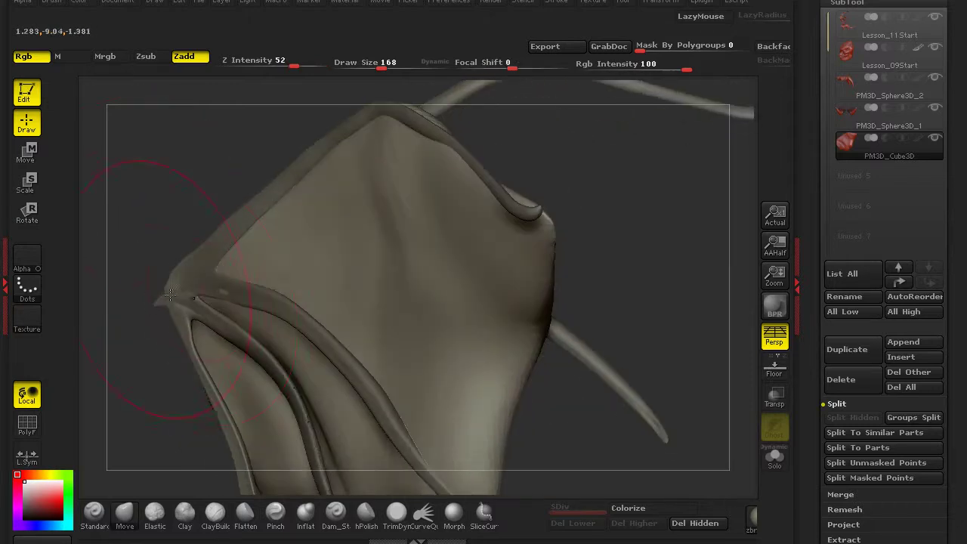
Step: Push the membrane in beneath the outer wing segment near the tip so the bone stands clear of it
drag(154, 205, 629, 240)
drag(685, 112, 519, 214)
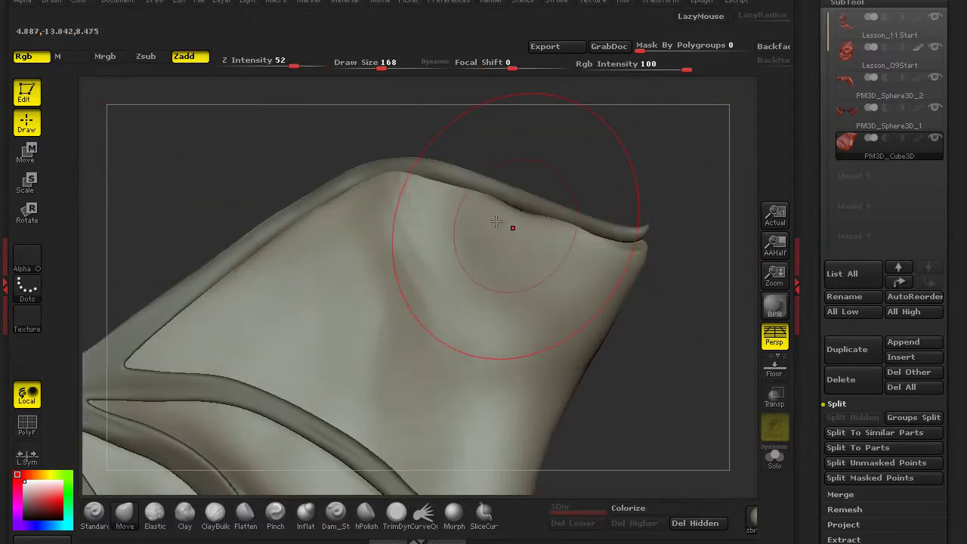
drag(627, 244, 420, 355)
drag(306, 279, 363, 309)
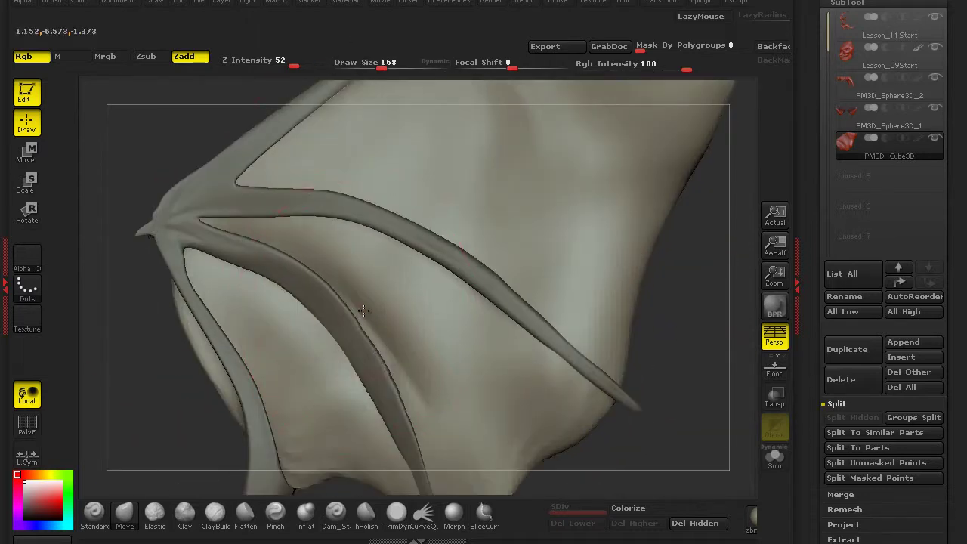
Step: Refine the membrane's lower edge where it meets the wing arm above the creature's back
drag(237, 380, 396, 211)
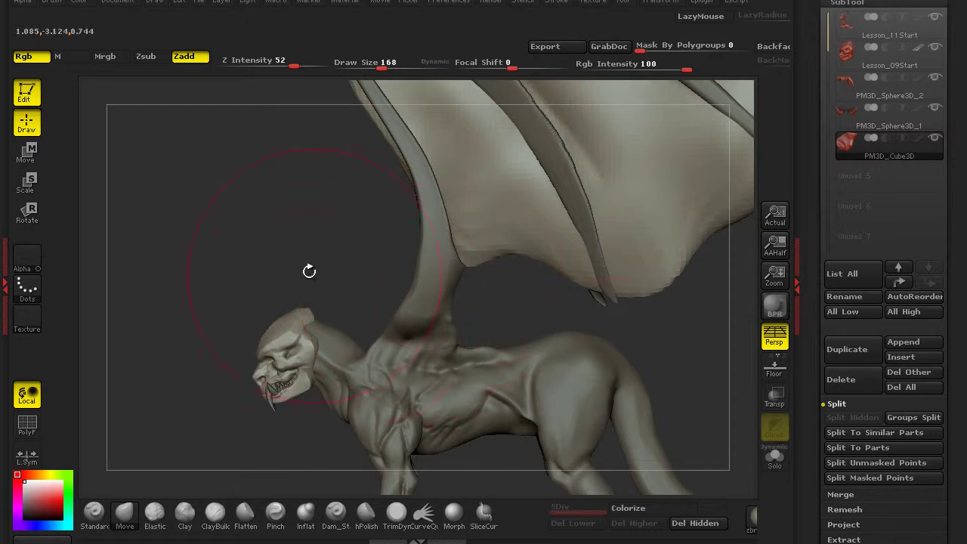
drag(309, 271, 472, 331)
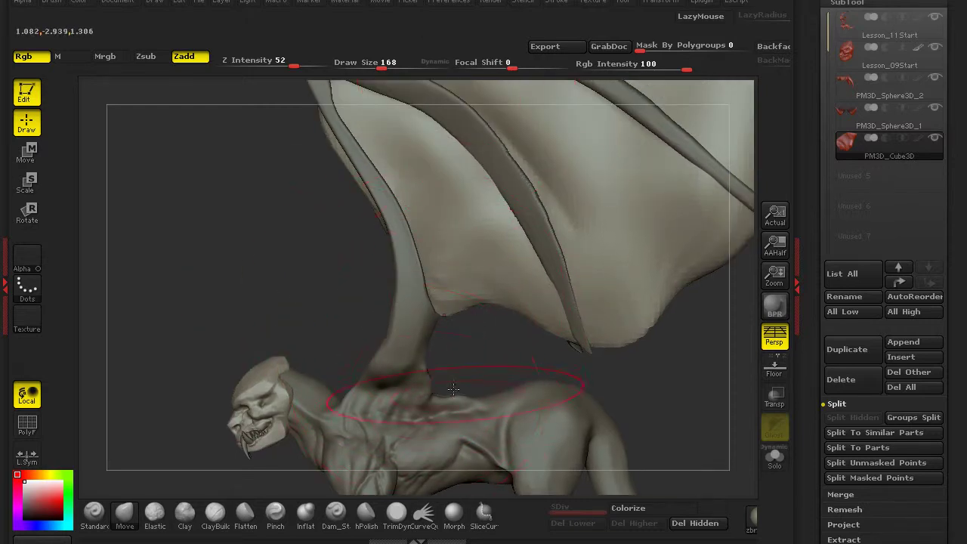
mouse_move(733, 216)
mouse_down()
mouse_move(227, 288)
mouse_move(408, 281)
mouse_up()
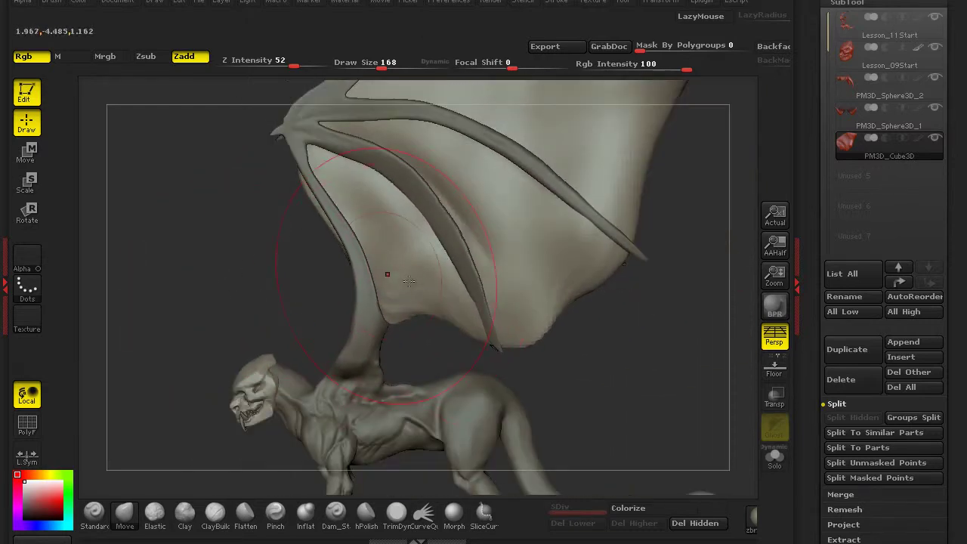
Step: Switch to the creature's body subtool and mask the torso, legs and tail, leaving the wings unmasked
alt+click(469, 293)
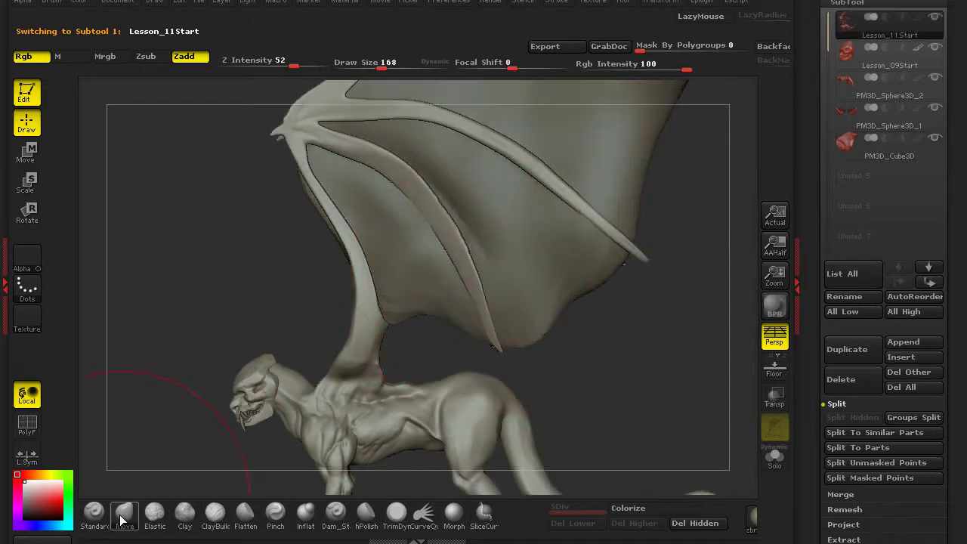
drag(650, 453, 566, 352)
key(ctrl)
drag(324, 332, 187, 462)
key(ctrl+b)
key(m)
key(c)
mouse_move(451, 474)
ctrl+mouse_down()
mouse_move(425, 324)
mouse_move(484, 285)
mouse_move(697, 373)
mouse_move(446, 458)
ctrl+mouse_up()
drag(108, 428, 469, 329)
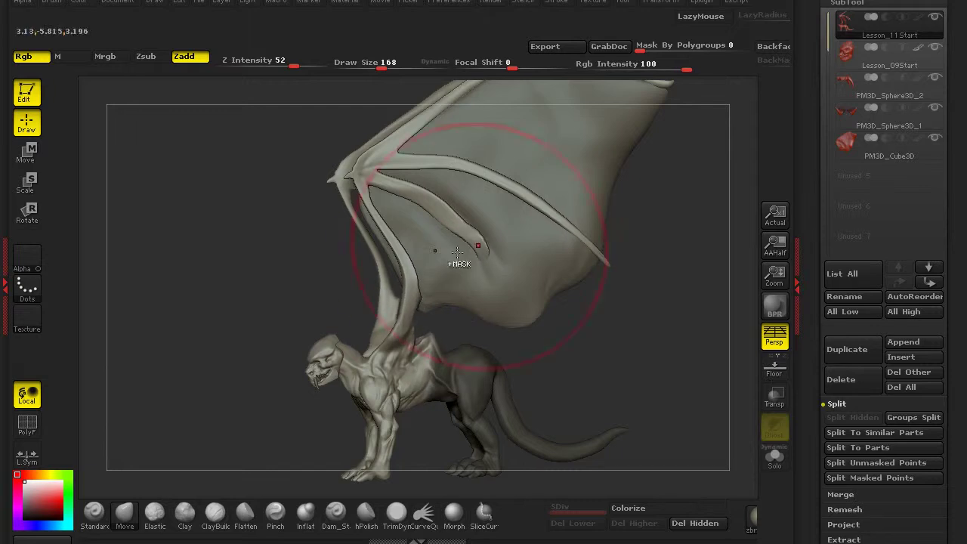
drag(224, 328, 268, 283)
mouse_move(283, 367)
ctrl+mouse_down()
mouse_move(331, 308)
mouse_move(357, 236)
ctrl+mouse_up()
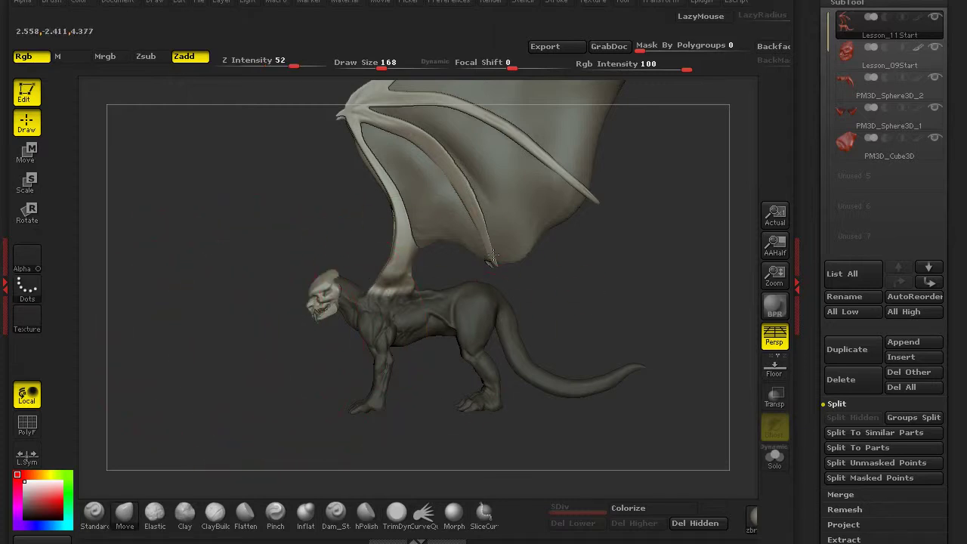
Step: Adjust the wing's finger bones above the creature's back with the Move brush at draw size 168
drag(324, 190, 242, 244)
ctrl+drag(206, 340, 432, 201)
drag(324, 237, 468, 257)
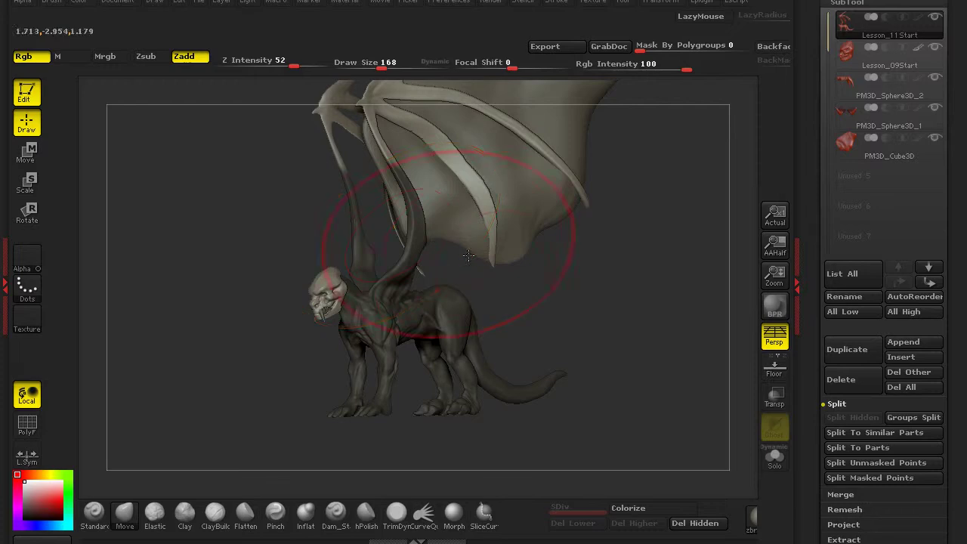
alt+drag(269, 255, 424, 308)
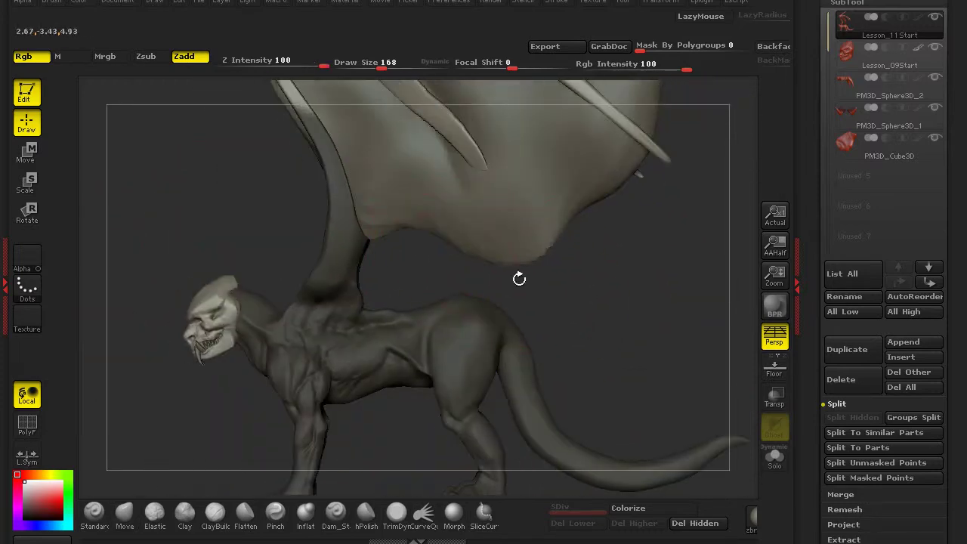
Step: Switch to the wing membrane subtool and pull its lower edge down to meet the creature's back with the Move brush
alt+click(402, 208)
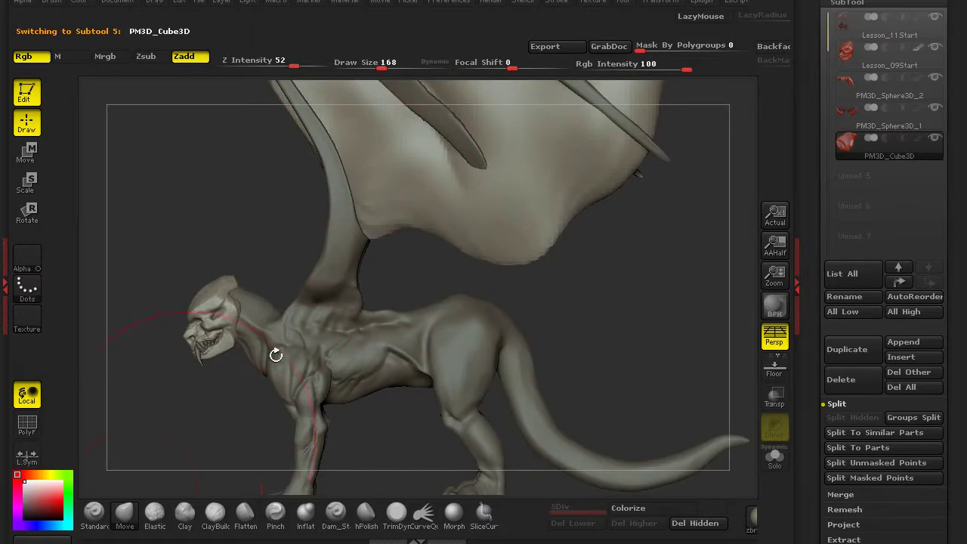
drag(385, 241, 292, 302)
mouse_move(363, 324)
mouse_down()
mouse_move(372, 335)
mouse_move(352, 270)
mouse_up()
drag(247, 256, 454, 188)
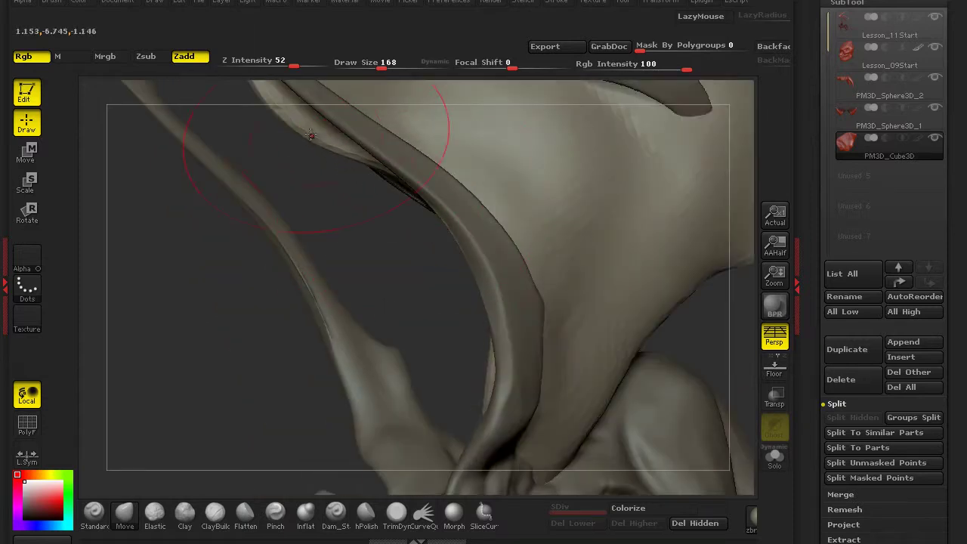
mouse_move(277, 189)
mouse_down()
mouse_move(156, 239)
mouse_move(352, 245)
mouse_move(189, 341)
mouse_move(129, 312)
mouse_move(174, 317)
mouse_move(358, 462)
mouse_up()
Step: Switch to the body subtool and mask everything except a small patch on the flank below the wing membrane
alt+click(357, 461)
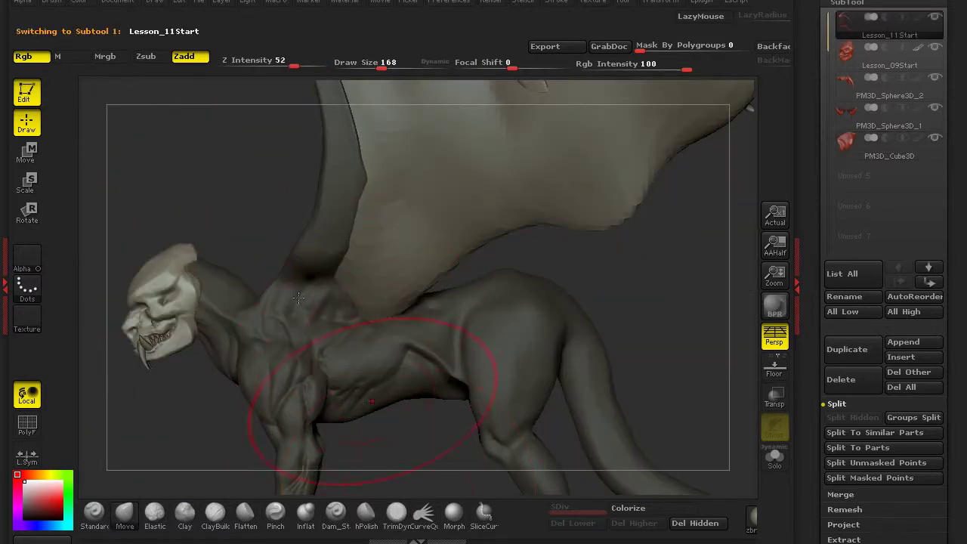
drag(334, 123, 412, 315)
key(ctrl+shift)
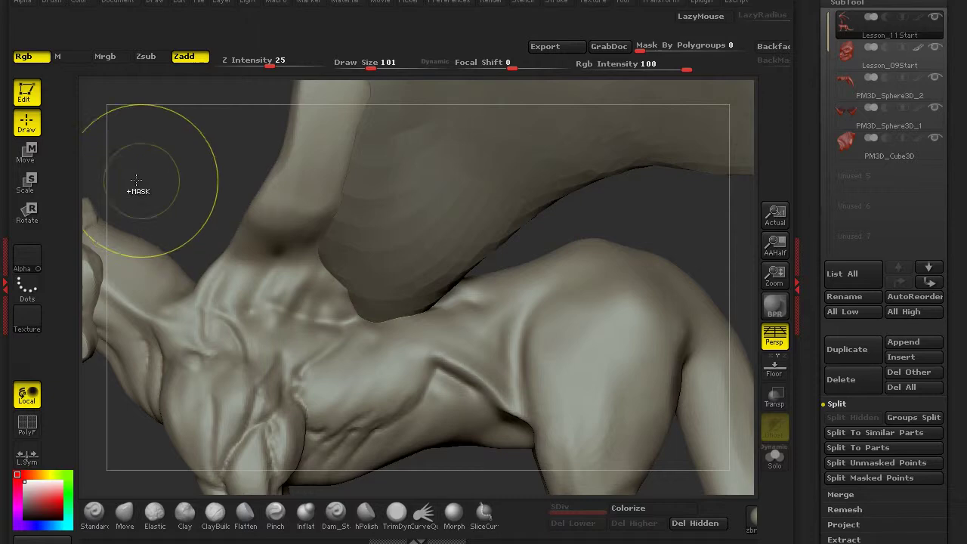
ctrl+click(414, 320)
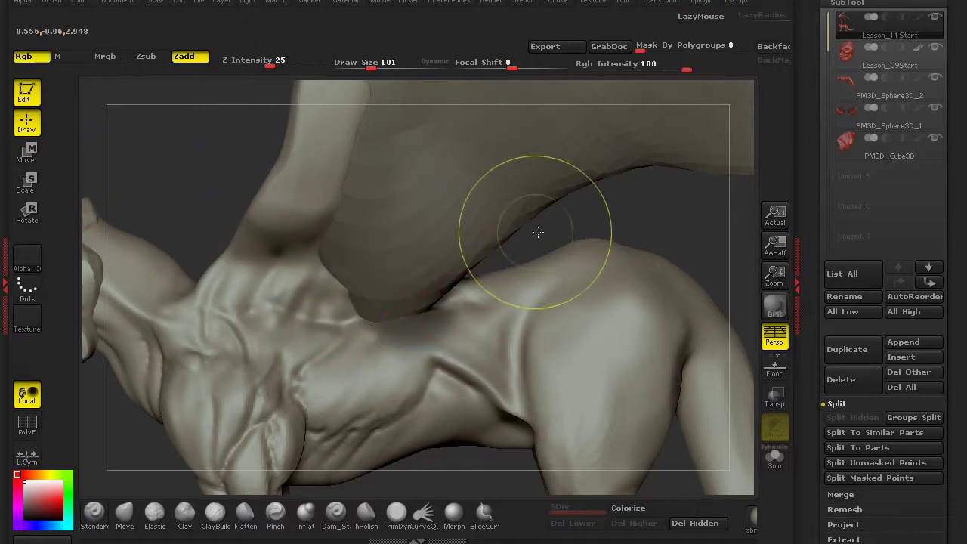
key(ctrl+i)
drag(152, 490, 276, 495)
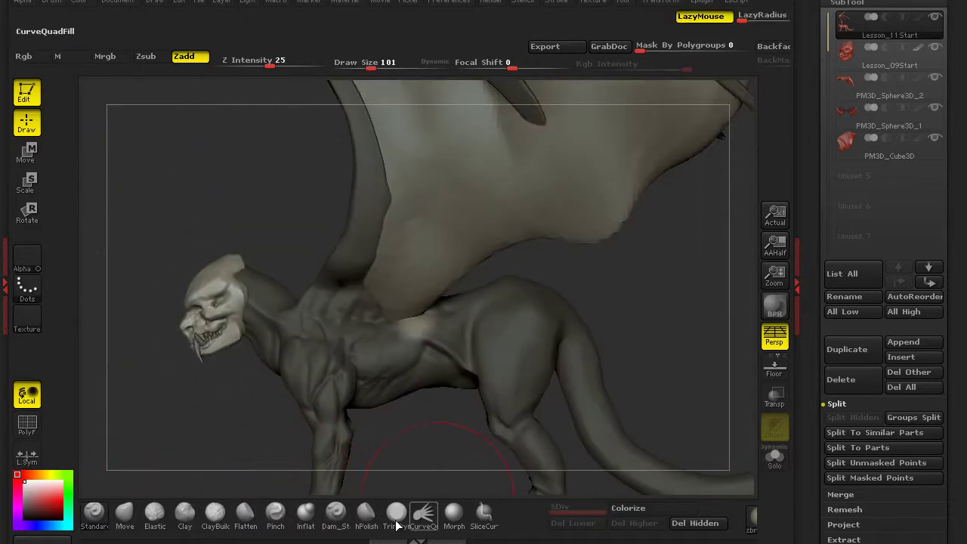
Step: Pull a long curved spike backward out of the unmasked flank patch with the SnakeHook brush at draw size 101
key(b)
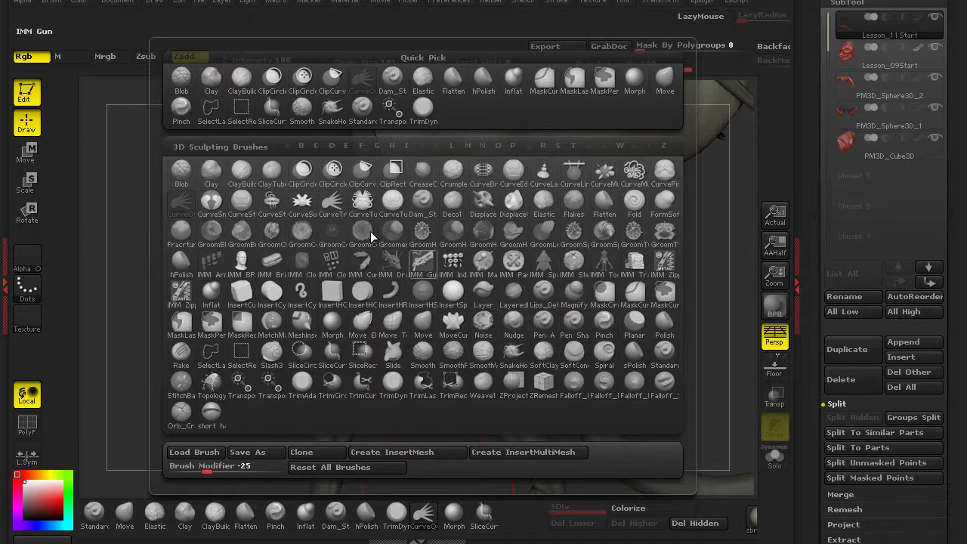
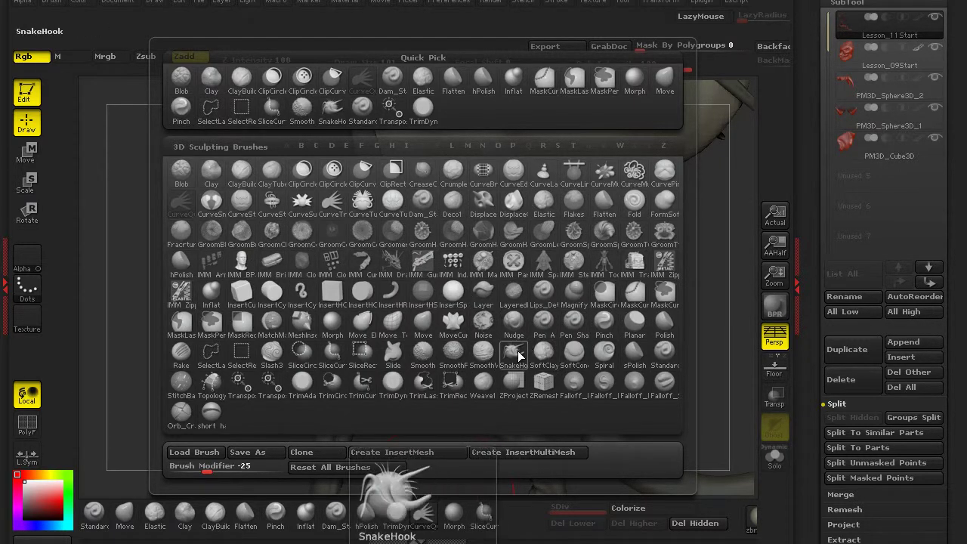
click(513, 351)
mouse_move(553, 219)
right_down()
mouse_move(443, 277)
mouse_move(287, 380)
mouse_move(302, 339)
mouse_move(400, 307)
mouse_move(251, 254)
right_up()
right_drag(198, 344, 367, 302)
drag(448, 252, 511, 217)
right_drag(578, 281, 421, 287)
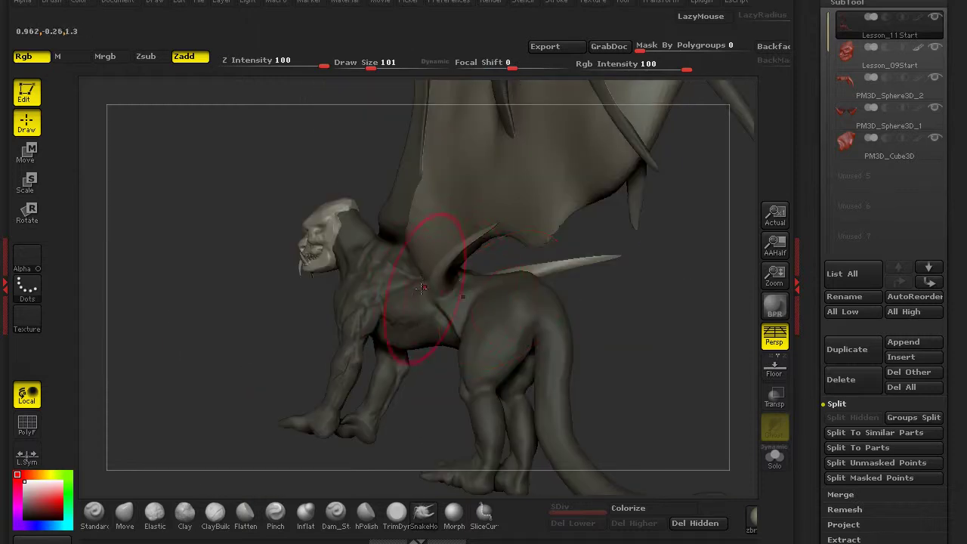
mouse_move(442, 245)
right_down()
mouse_move(405, 310)
mouse_move(426, 265)
mouse_move(547, 248)
right_up()
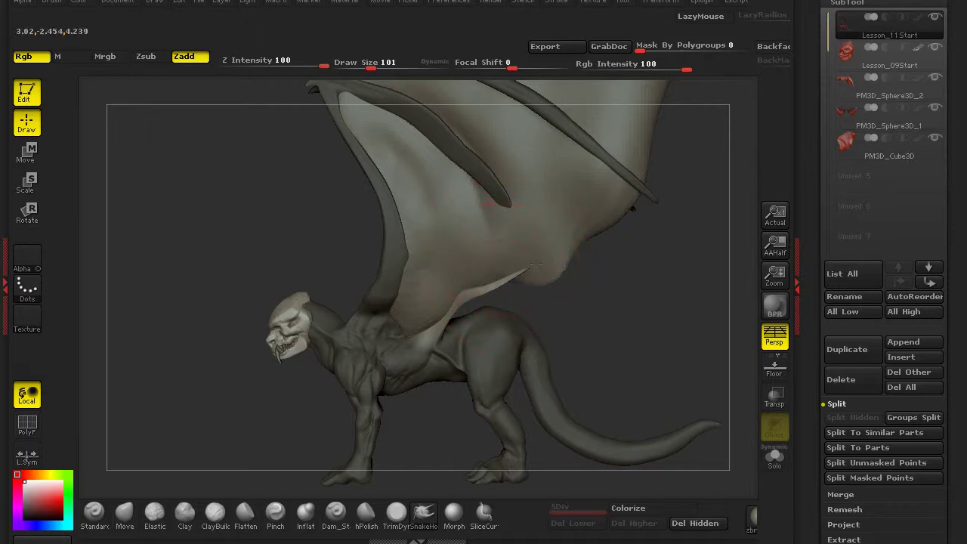
right_drag(526, 285, 535, 308)
Step: Thicken the flank spike along its length with the Inflat brush at draw size 101
key(f)
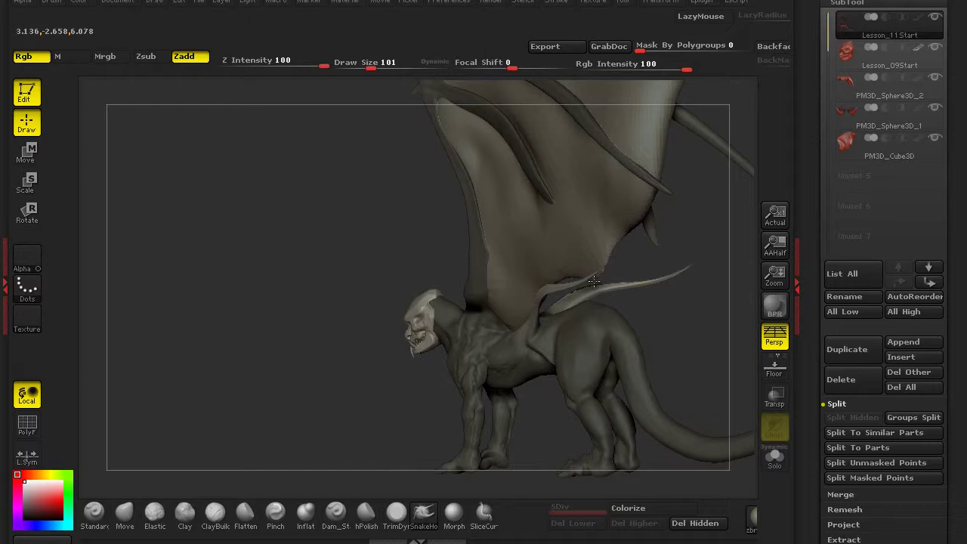
click(306, 519)
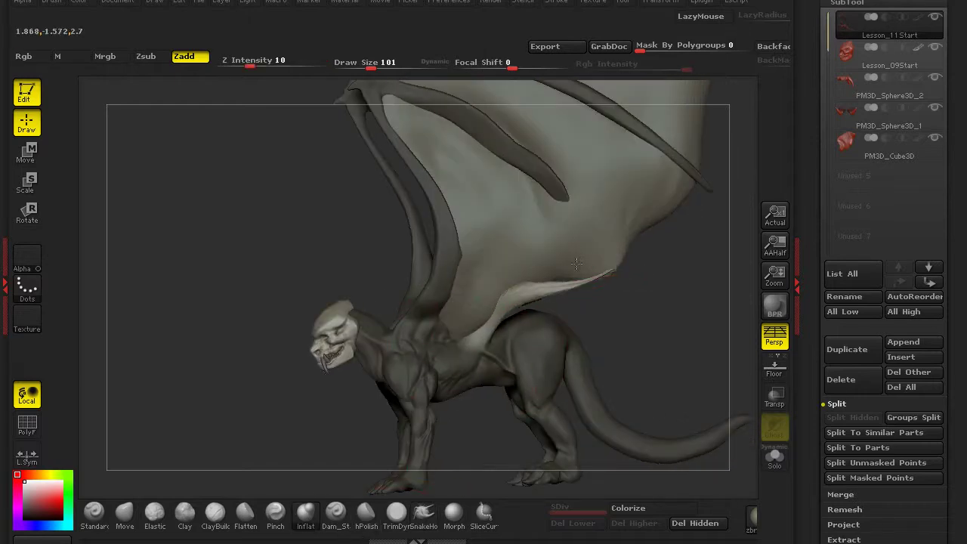
right_drag(669, 221, 531, 292)
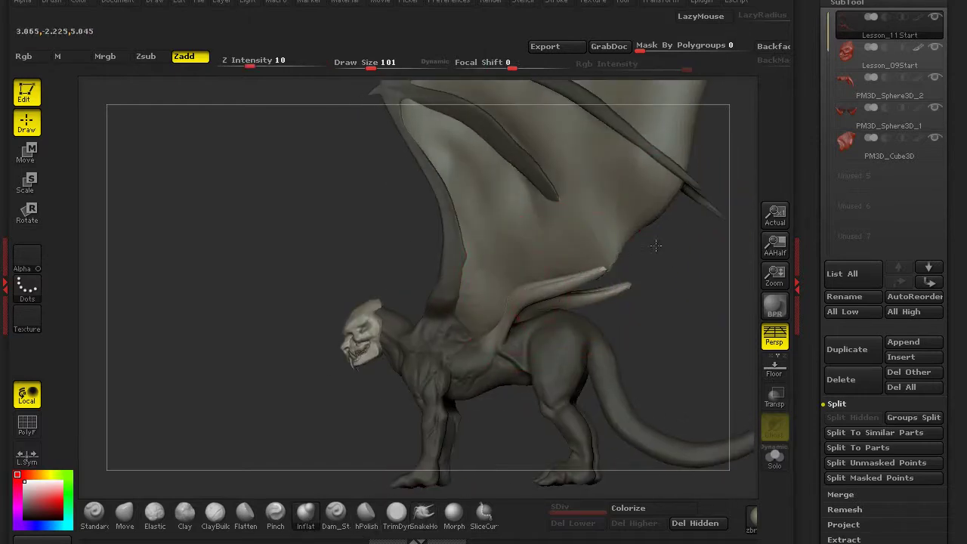
right_drag(680, 303, 345, 337)
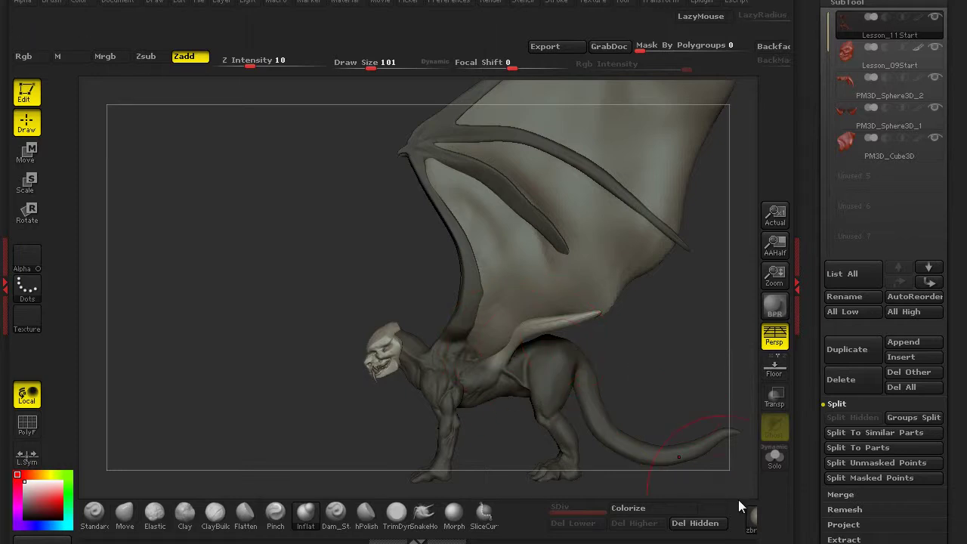
Step: Sculpt ridges along the spine between the two shoulder humps with the Standard brush at draw size 55
right_drag(215, 307, 277, 337)
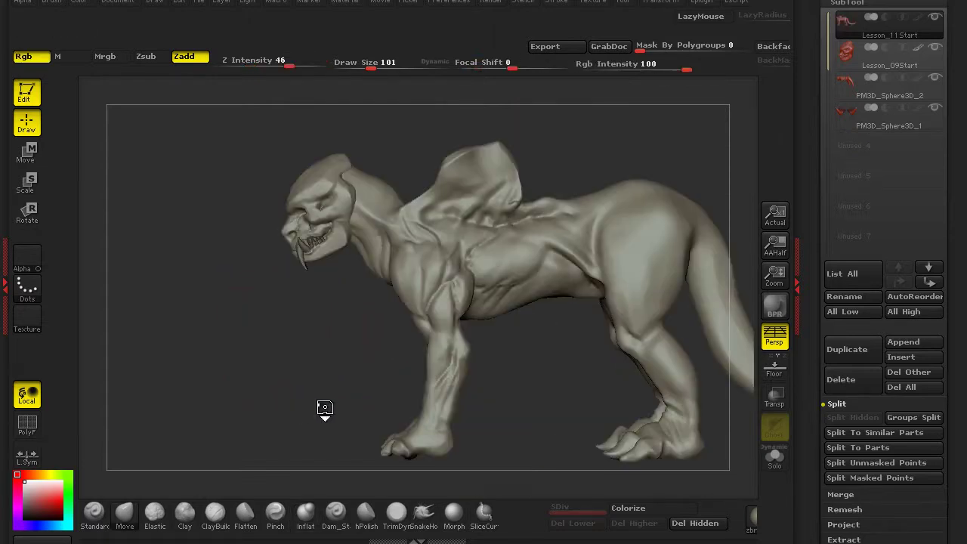
mouse_move(324, 410)
right_down()
mouse_move(270, 345)
mouse_move(339, 357)
mouse_move(259, 273)
mouse_move(315, 382)
mouse_move(289, 400)
mouse_move(260, 373)
mouse_move(302, 377)
mouse_move(295, 361)
mouse_move(277, 362)
mouse_move(371, 350)
mouse_move(302, 373)
mouse_move(343, 368)
mouse_move(287, 354)
right_up()
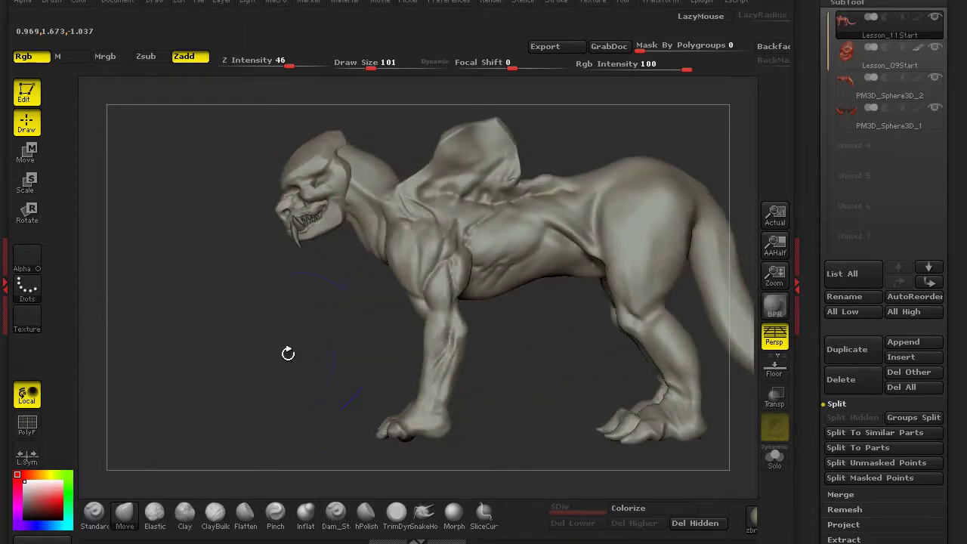
right_drag(318, 316, 336, 375)
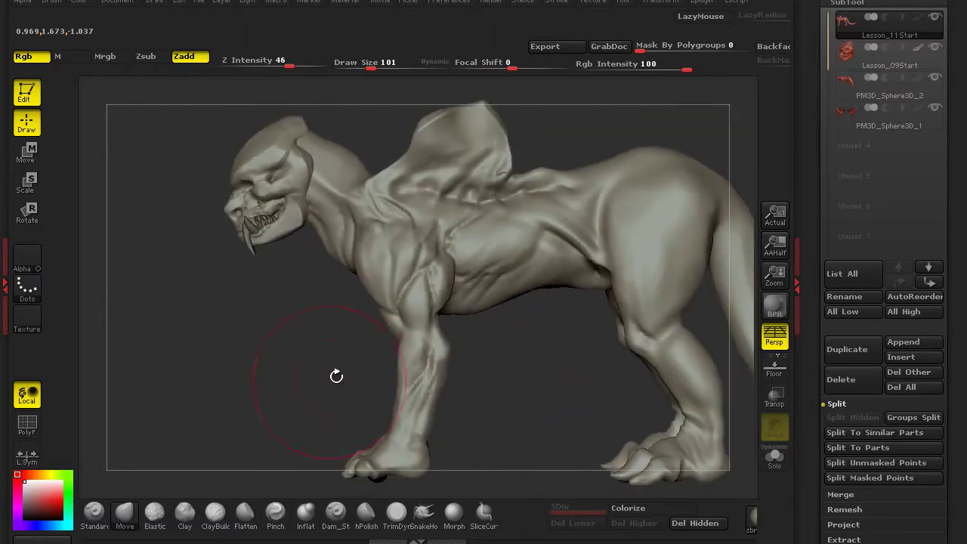
right_drag(438, 313, 318, 336)
alt+right_drag(178, 258, 226, 459)
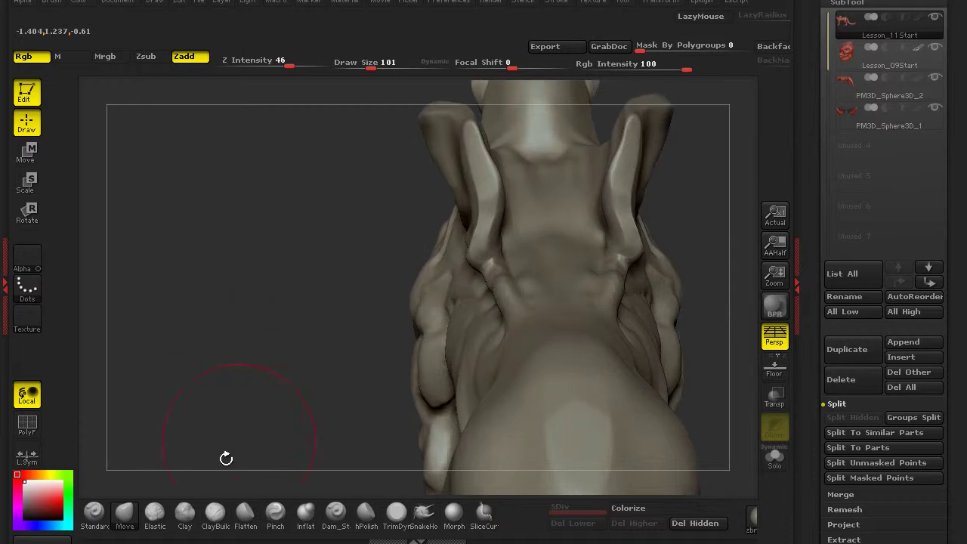
click(93, 526)
mouse_move(355, 91)
right_down()
mouse_move(306, 252)
mouse_move(388, 325)
mouse_move(487, 333)
mouse_move(313, 224)
mouse_move(453, 337)
right_up()
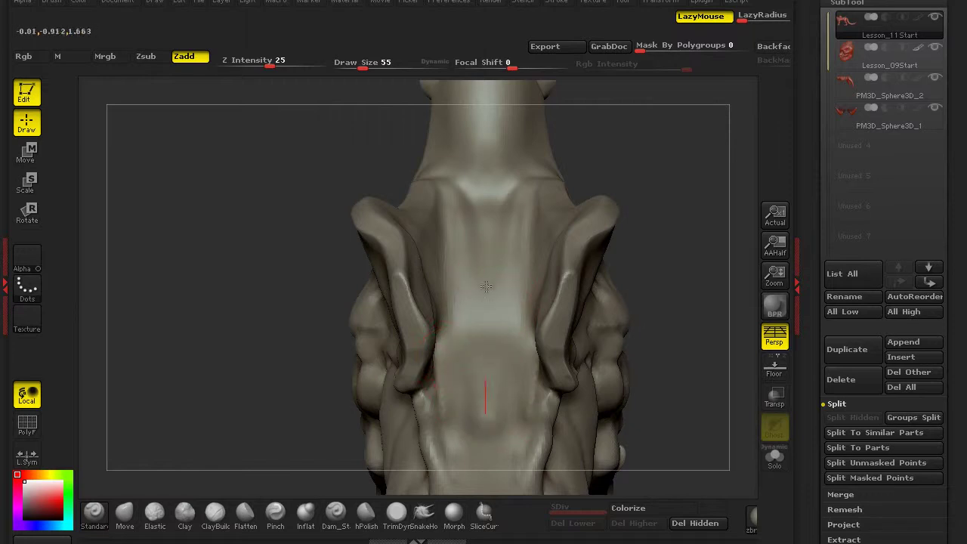
right_drag(321, 202, 479, 255)
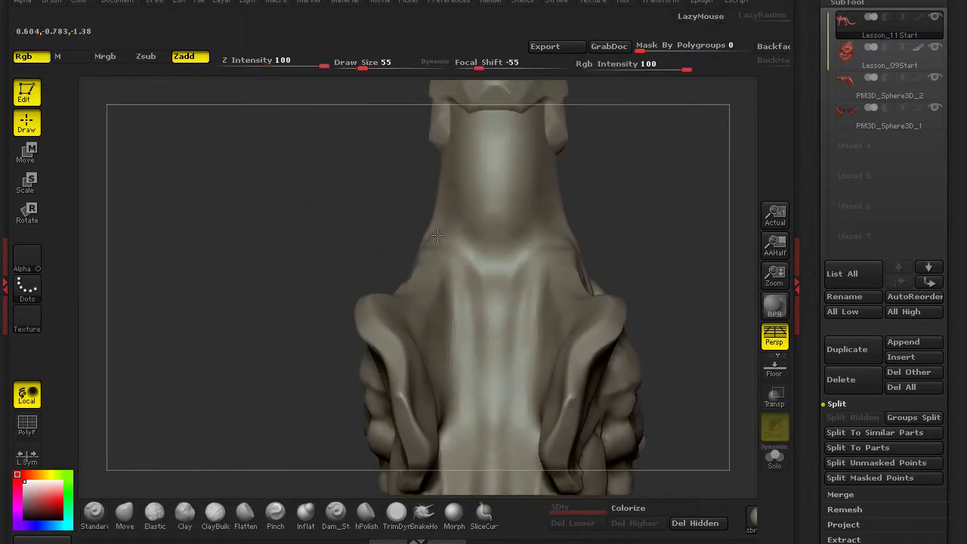
Step: Refine the muscle folds between the shoulder humps and continue them down toward the lower back
mouse_move(324, 296)
right_down()
mouse_move(362, 318)
mouse_move(431, 391)
right_up()
mouse_move(290, 346)
right_down()
mouse_move(574, 108)
mouse_move(158, 324)
mouse_move(249, 345)
mouse_move(210, 252)
mouse_move(496, 334)
right_up()
key(b)
mouse_move(496, 335)
mouse_down()
mouse_move(576, 270)
mouse_move(576, 288)
mouse_up()
mouse_move(576, 288)
right_down()
mouse_move(486, 280)
mouse_move(439, 175)
right_up()
mouse_move(440, 155)
mouse_down()
mouse_move(340, 173)
mouse_move(211, 227)
mouse_move(259, 276)
mouse_move(559, 294)
mouse_move(517, 340)
mouse_up()
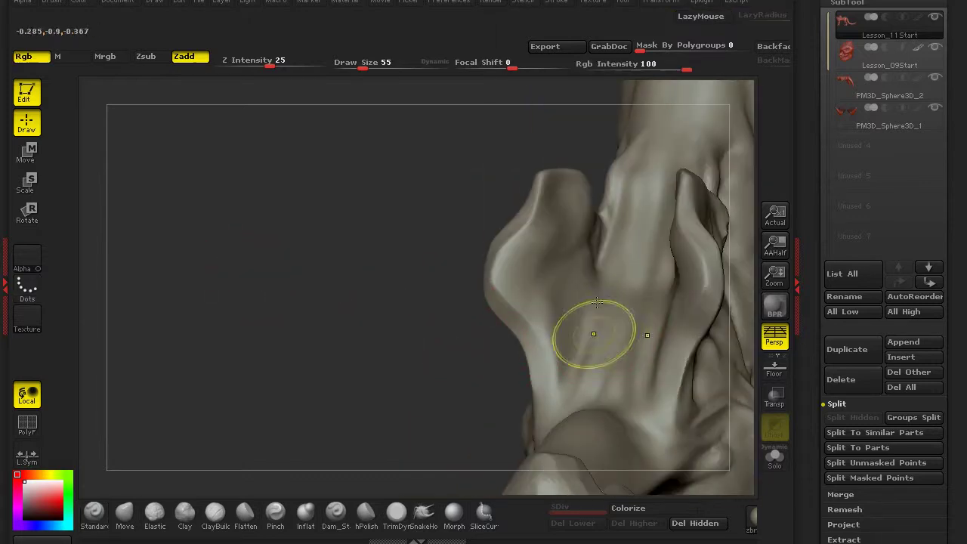
drag(367, 367, 189, 448)
Step: Reshape the shoulder hump into a backward-leaning peak with the Move brush at draw size 168
click(125, 516)
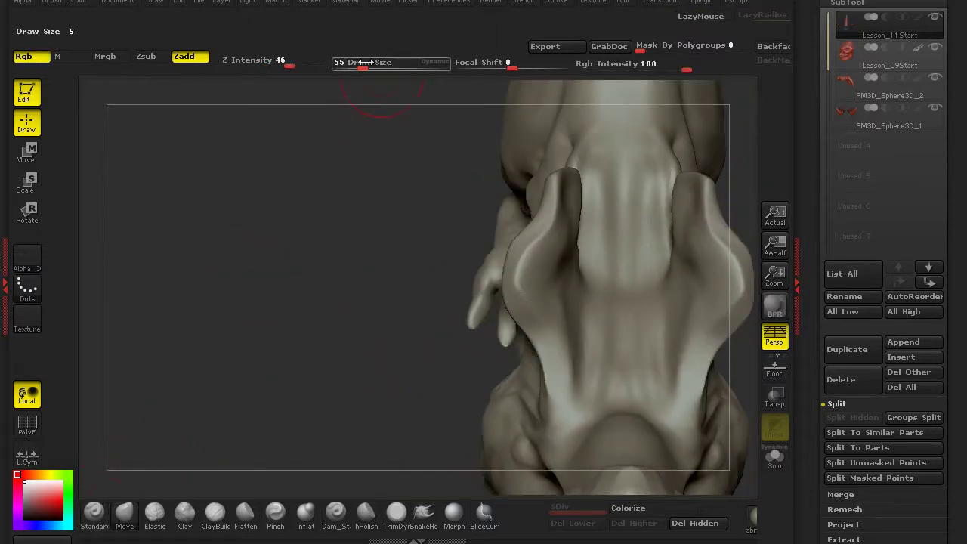
drag(371, 216, 556, 297)
drag(421, 340, 474, 363)
mouse_move(324, 406)
mouse_down()
mouse_move(252, 293)
mouse_move(310, 225)
mouse_move(389, 291)
mouse_up()
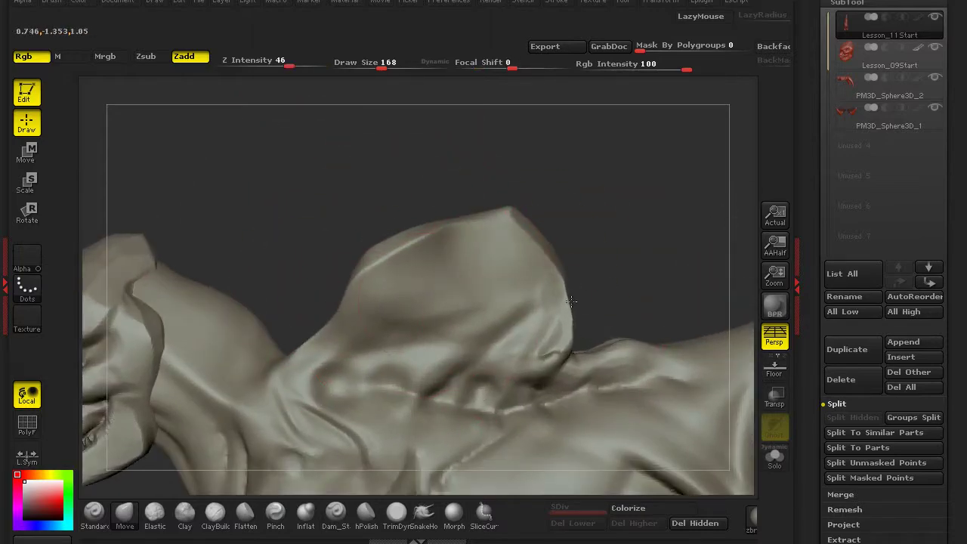
mouse_move(631, 275)
mouse_down()
mouse_move(582, 237)
mouse_move(443, 173)
mouse_move(355, 161)
mouse_move(509, 267)
mouse_move(532, 226)
mouse_up()
drag(543, 194, 463, 71)
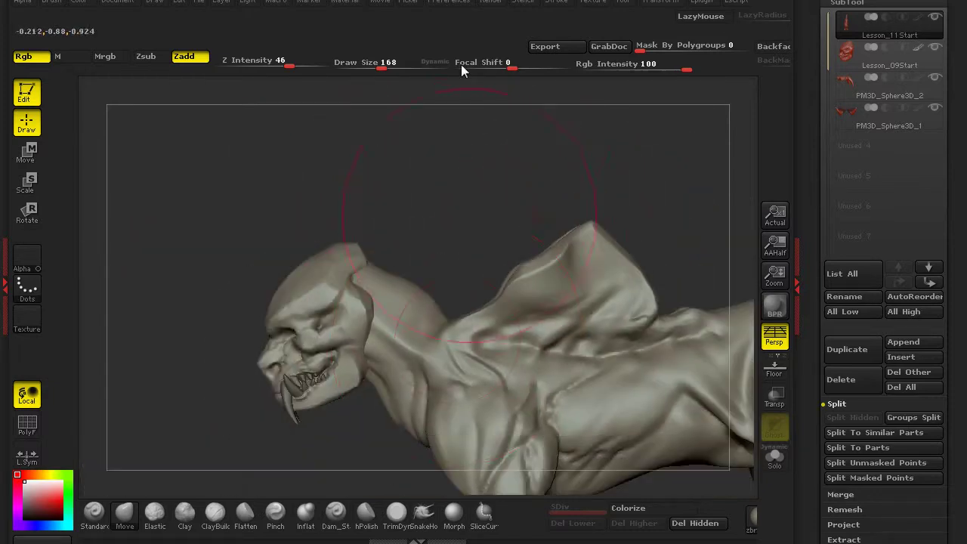
Step: Flatten the faces and edges of the shoulder hump with the TrimDynamic brush at draw size 115
click(396, 514)
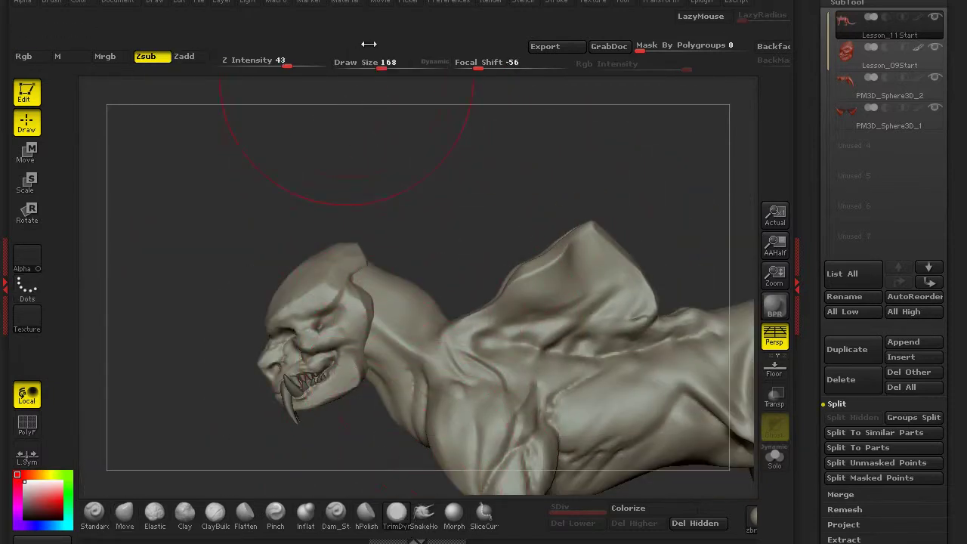
drag(266, 127, 544, 309)
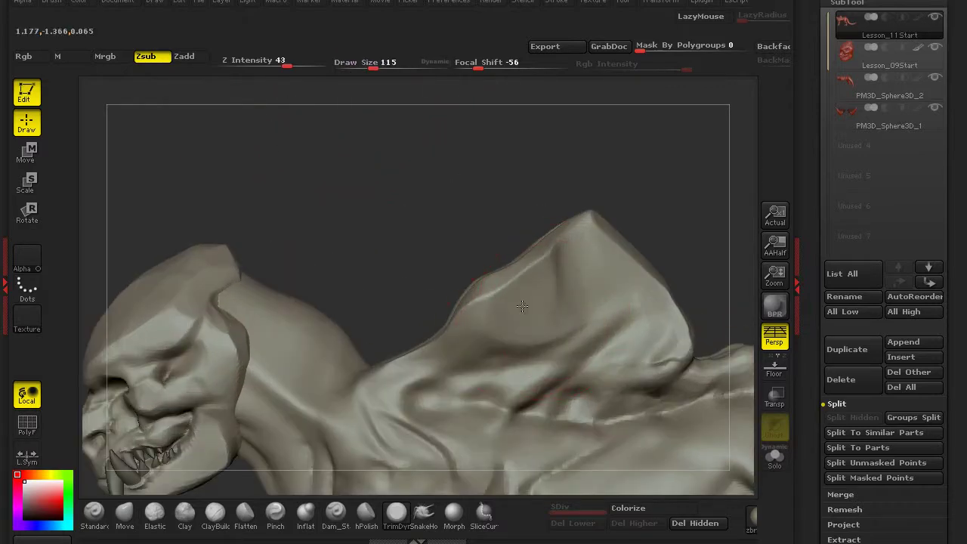
mouse_move(462, 261)
mouse_down()
mouse_move(546, 302)
mouse_move(637, 243)
mouse_up()
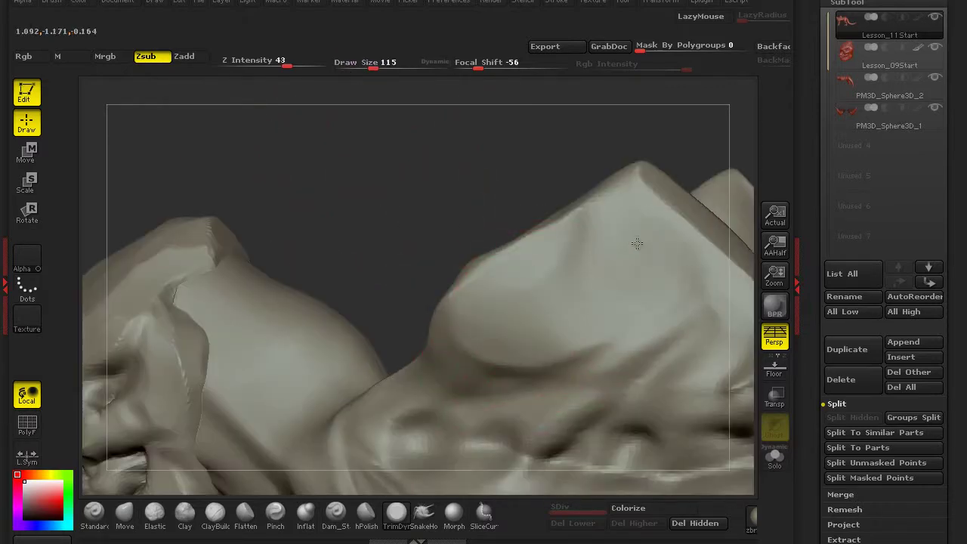
drag(420, 267, 529, 226)
mouse_move(566, 220)
mouse_down()
mouse_move(393, 295)
mouse_move(427, 301)
mouse_up()
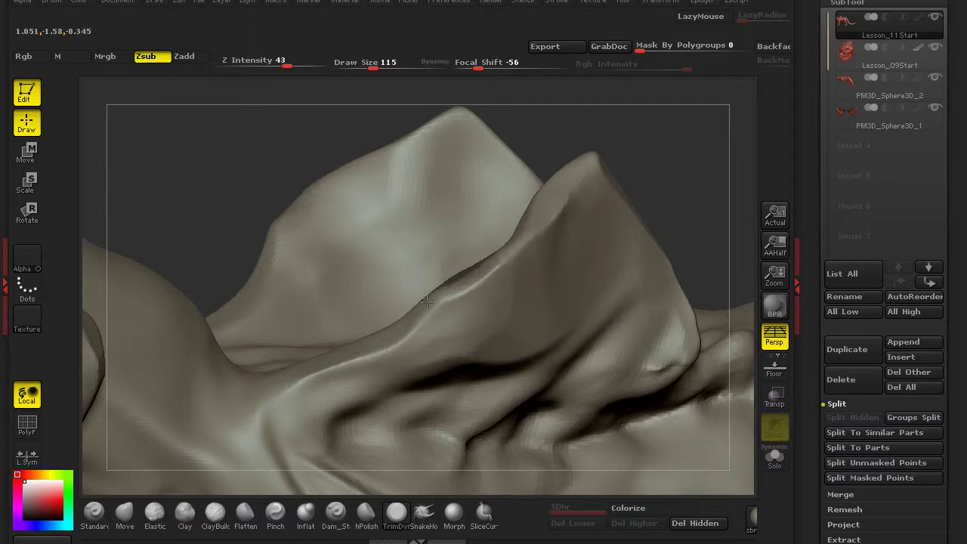
drag(480, 240, 493, 300)
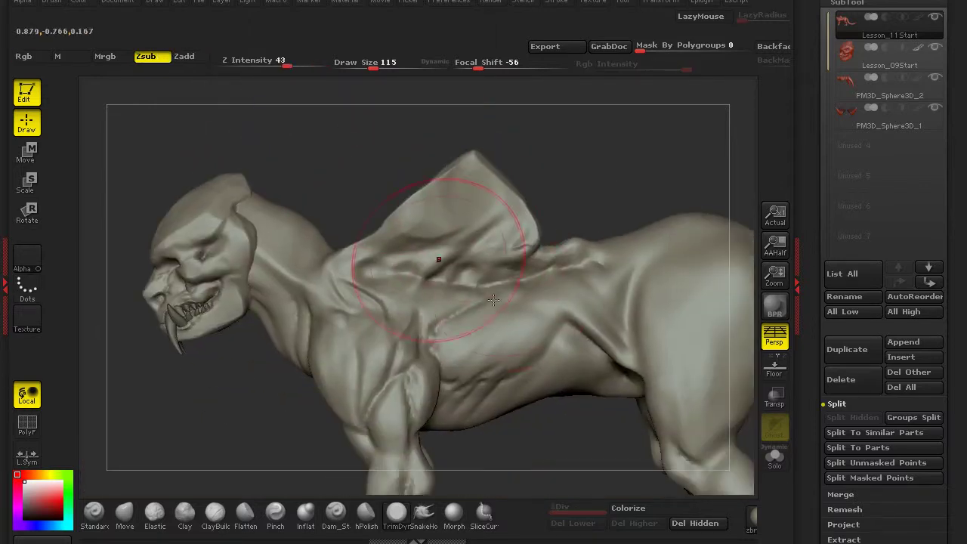
Step: Refine the shape of the front leg, adjusting it with the Move brush and smoothing at draw size 69
click(126, 510)
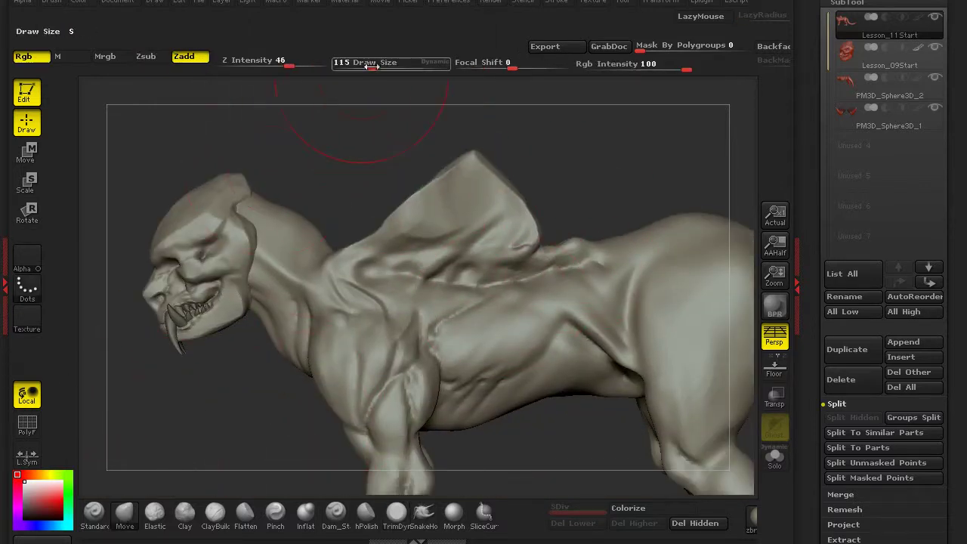
drag(327, 159, 426, 230)
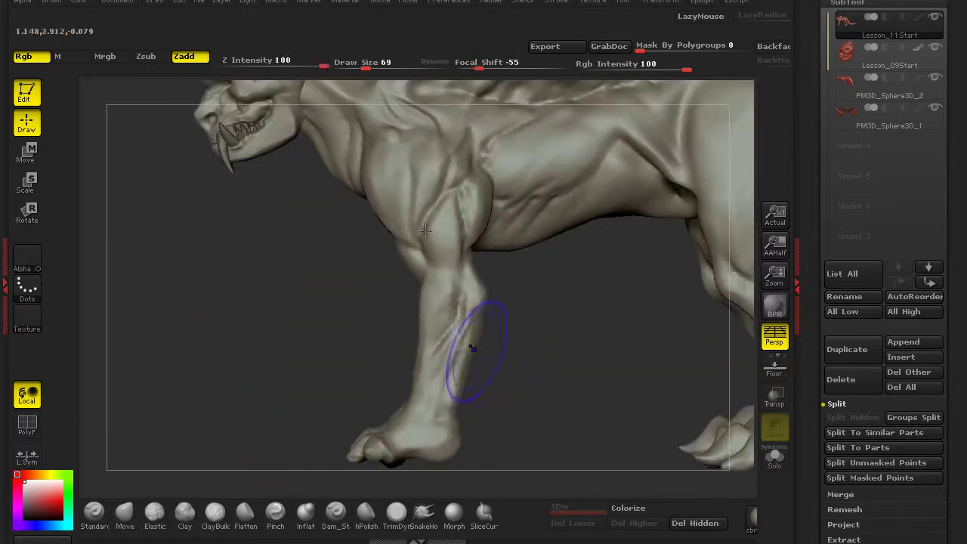
mouse_move(265, 349)
mouse_down()
mouse_move(207, 341)
mouse_move(203, 406)
mouse_move(212, 385)
mouse_up()
key(b)
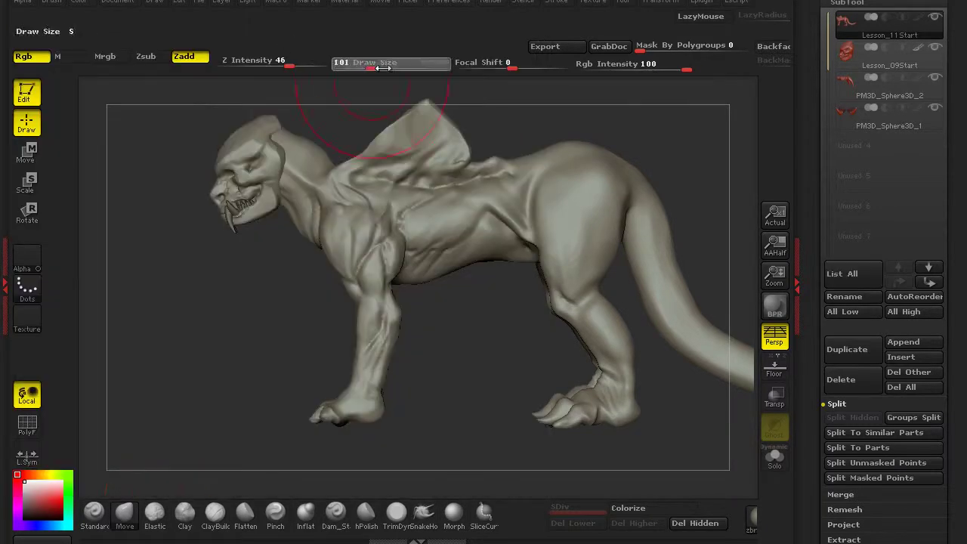
Step: Adjust the shape of the hind lower leg and paw with the Move brush at draw size 110
drag(383, 68, 389, 67)
alt+drag(460, 401, 516, 370)
right_drag(504, 393, 574, 326)
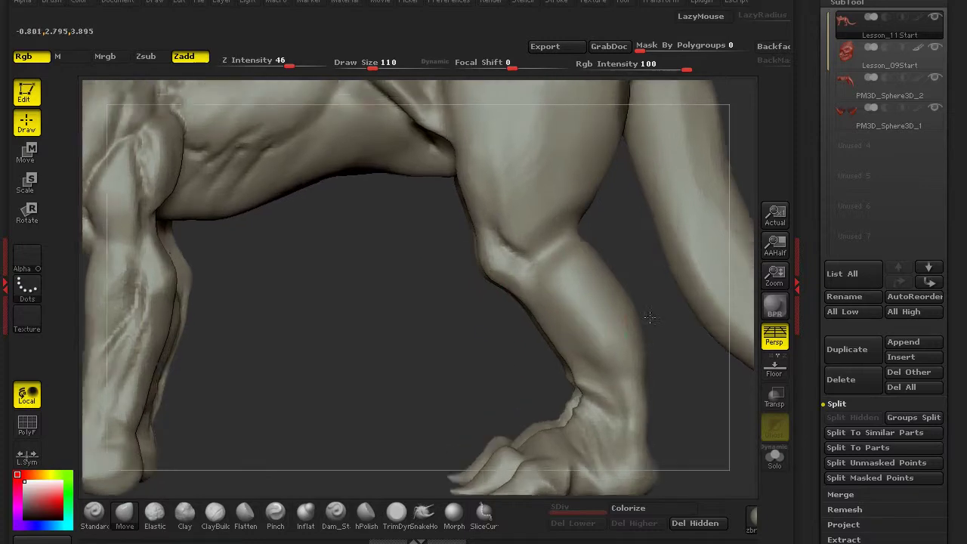
alt+drag(574, 326, 634, 339)
key(f)
right_drag(479, 449, 426, 403)
Step: Swell the hind foot's toes into fuller, blunter forms with the Inflat brush at Z intensity 10
right_drag(347, 380, 213, 363)
mouse_move(214, 362)
alt+mouse_down()
mouse_move(268, 443)
mouse_move(253, 397)
mouse_move(349, 298)
mouse_move(355, 483)
alt+mouse_up()
mouse_move(447, 418)
alt+mouse_down()
mouse_move(431, 431)
mouse_move(431, 421)
alt+mouse_up()
mouse_move(463, 304)
mouse_down()
mouse_move(479, 339)
mouse_move(463, 310)
mouse_move(460, 319)
mouse_move(499, 340)
mouse_up()
key(ctrl)
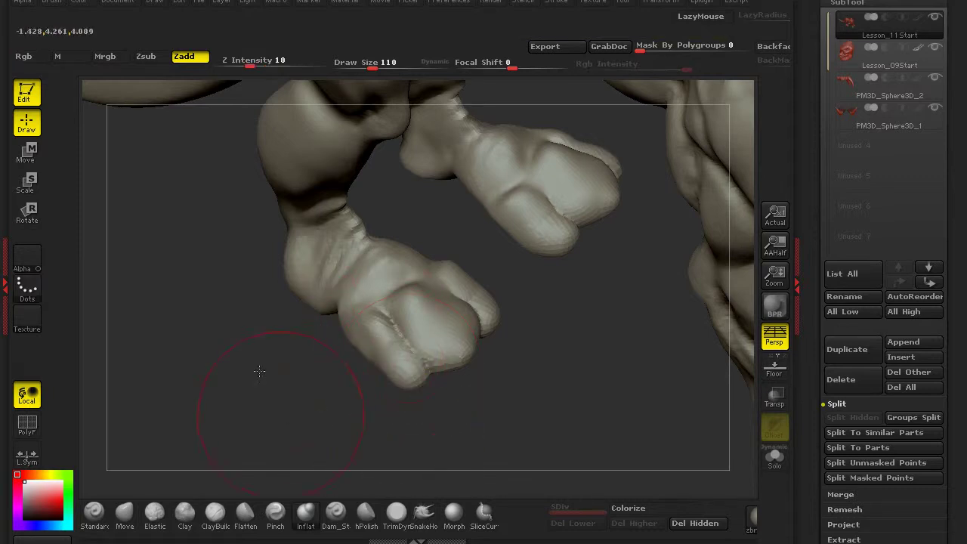
alt+drag(255, 371, 371, 347)
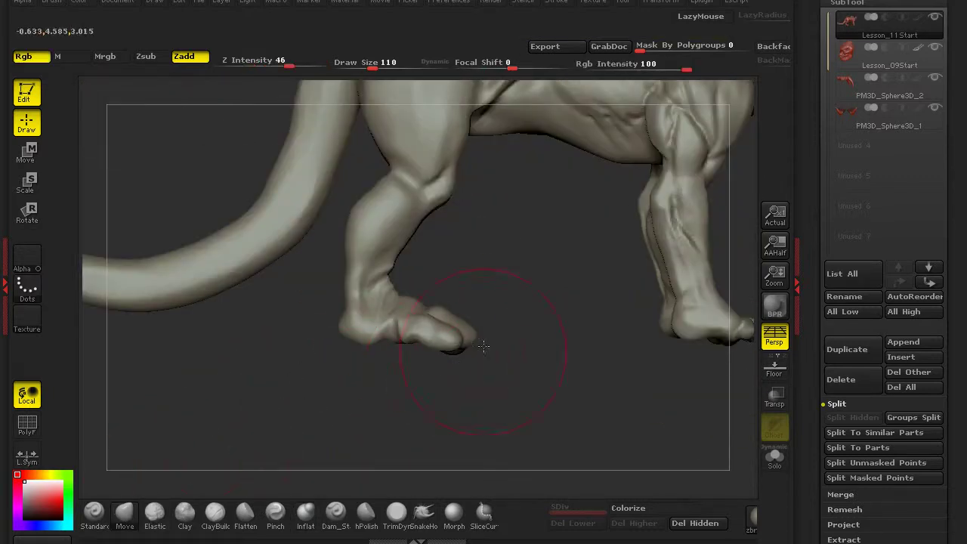
Step: Reposition and smooth the hind foot's toes with the Move brush so they bend downward
drag(432, 339, 471, 329)
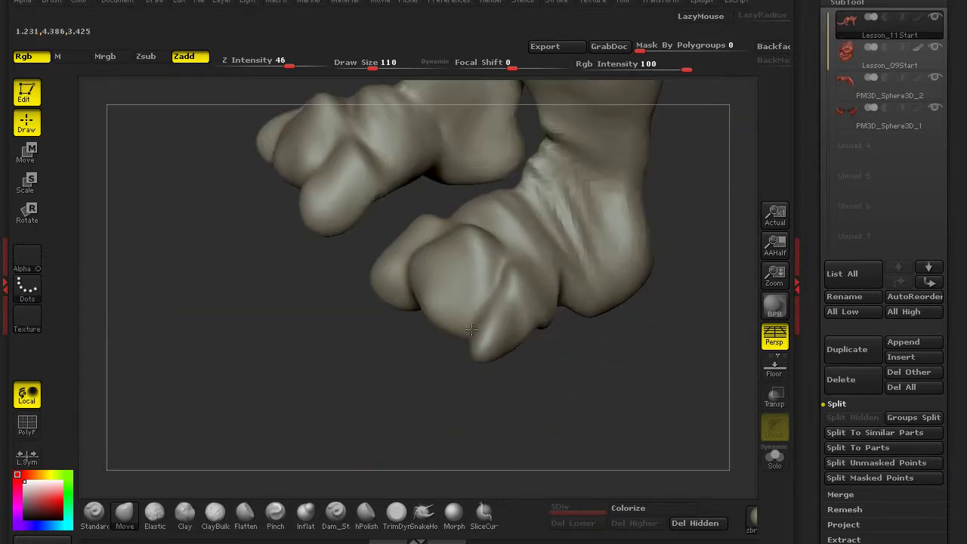
mouse_move(419, 297)
mouse_down()
mouse_move(382, 281)
mouse_move(423, 310)
mouse_move(440, 274)
mouse_move(455, 314)
mouse_move(423, 347)
mouse_move(410, 431)
mouse_move(248, 386)
mouse_move(317, 347)
mouse_move(453, 302)
mouse_move(355, 227)
mouse_move(377, 210)
mouse_move(356, 194)
mouse_move(235, 465)
mouse_up()
key(shift)
mouse_move(227, 429)
mouse_down()
mouse_move(367, 205)
mouse_move(423, 226)
mouse_up()
mouse_move(483, 197)
mouse_down()
mouse_move(472, 334)
mouse_move(506, 227)
mouse_move(566, 333)
mouse_move(604, 355)
mouse_move(582, 233)
mouse_move(583, 361)
mouse_move(524, 363)
mouse_up()
Step: Build up the knuckles and ankle of the hind foot with the Clay brush at Z intensity 50
key(ctrl)
mouse_move(401, 356)
mouse_down()
mouse_move(555, 436)
mouse_move(295, 399)
mouse_move(380, 427)
mouse_move(518, 222)
mouse_up()
key(ctrl)
mouse_move(554, 158)
mouse_down()
mouse_move(367, 280)
mouse_move(507, 313)
mouse_up()
mouse_move(528, 344)
mouse_down()
mouse_move(702, 335)
mouse_move(551, 162)
mouse_move(565, 207)
mouse_move(610, 270)
mouse_up()
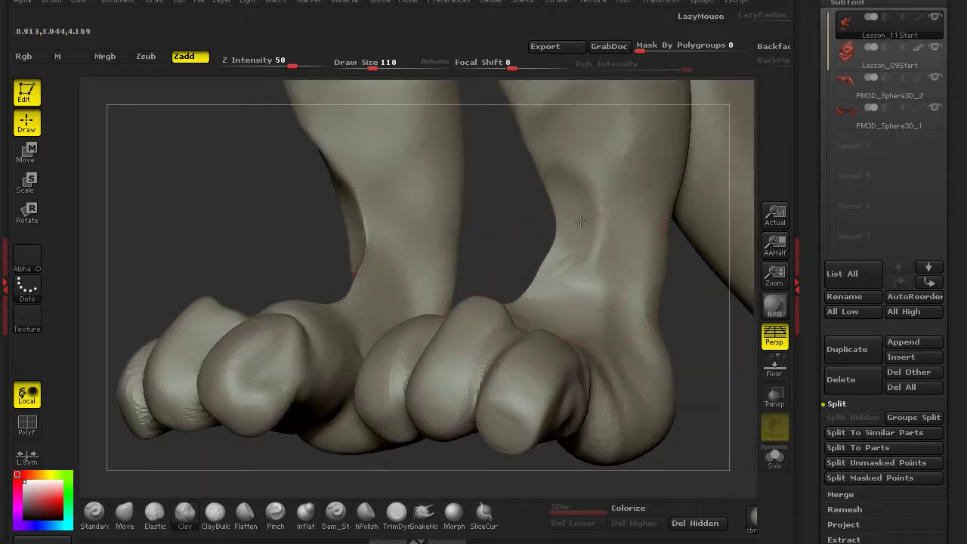
Step: Sculpt a tendon ridge down the front of the hind ankle and smooth it into the foot
drag(682, 364, 688, 400)
drag(719, 356, 576, 342)
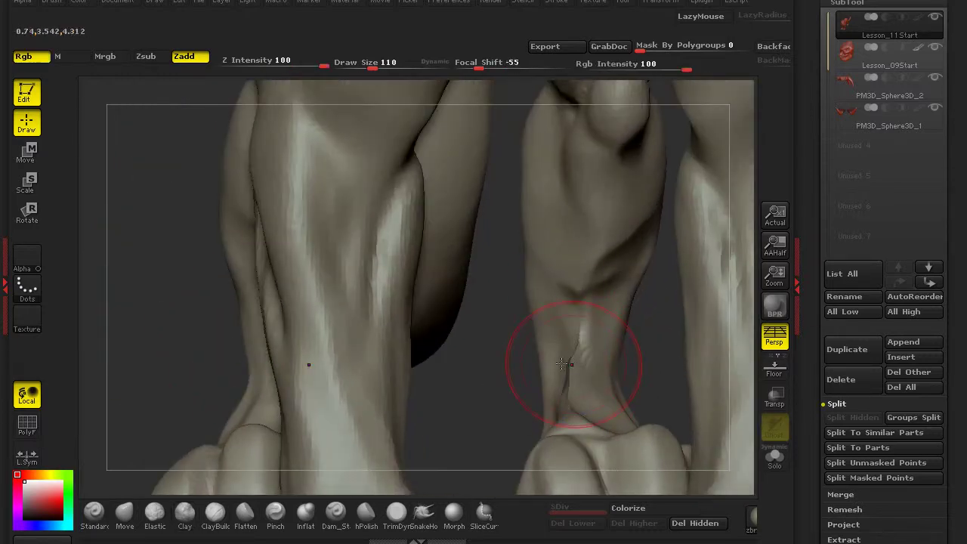
drag(520, 392, 572, 430)
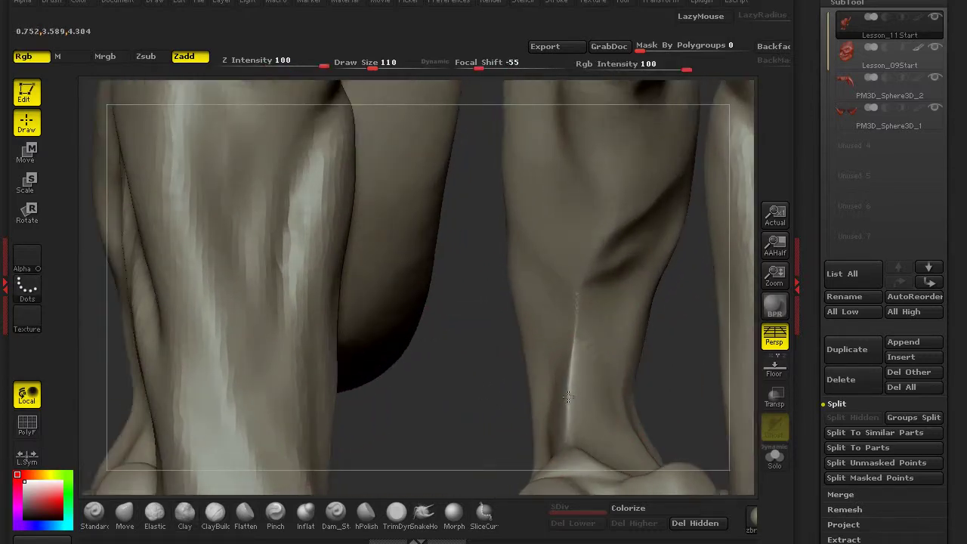
drag(573, 363, 581, 403)
mouse_move(560, 354)
shift+mouse_down()
mouse_move(600, 373)
mouse_move(610, 427)
shift+mouse_up()
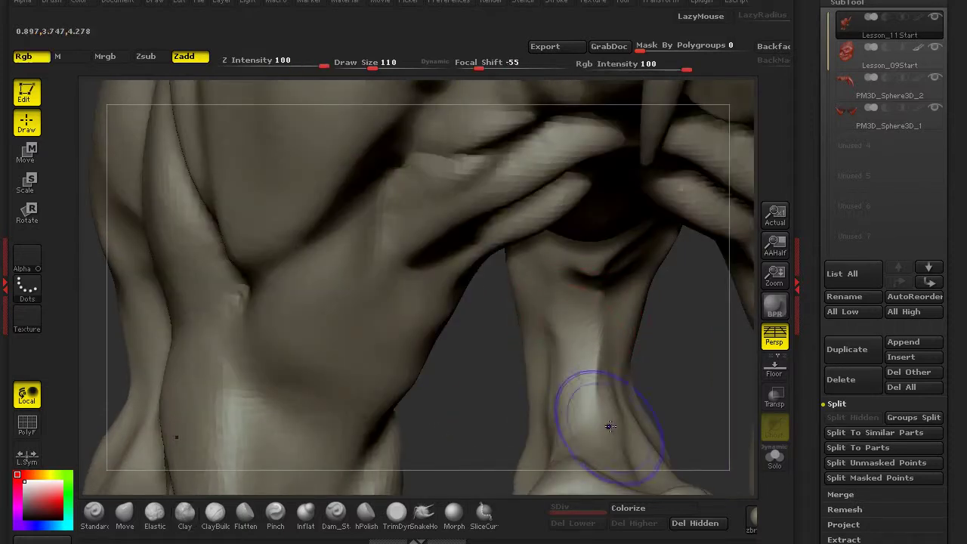
drag(506, 409, 562, 401)
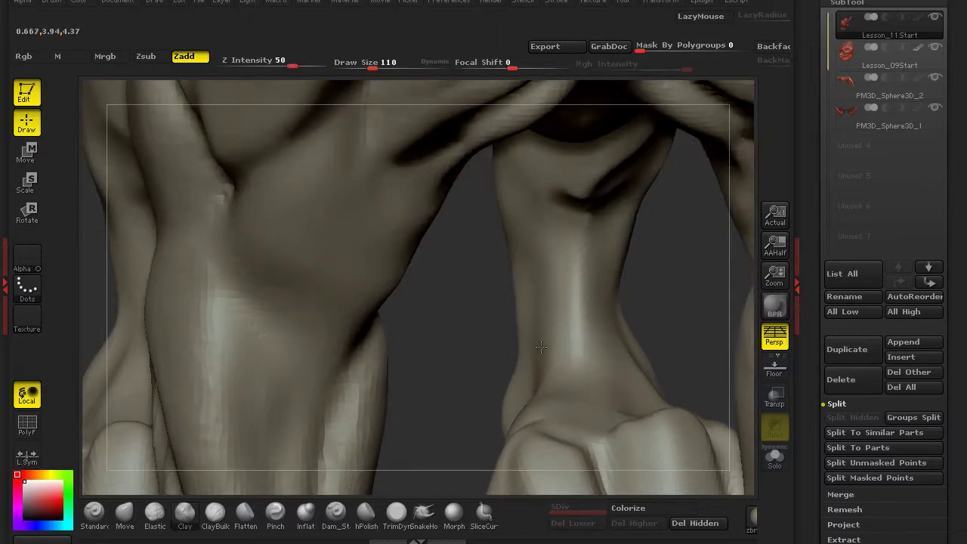
Step: Fill out the hind calf, heel and side of the foot with Clay strokes, adjusting the toe shape
drag(499, 356, 325, 227)
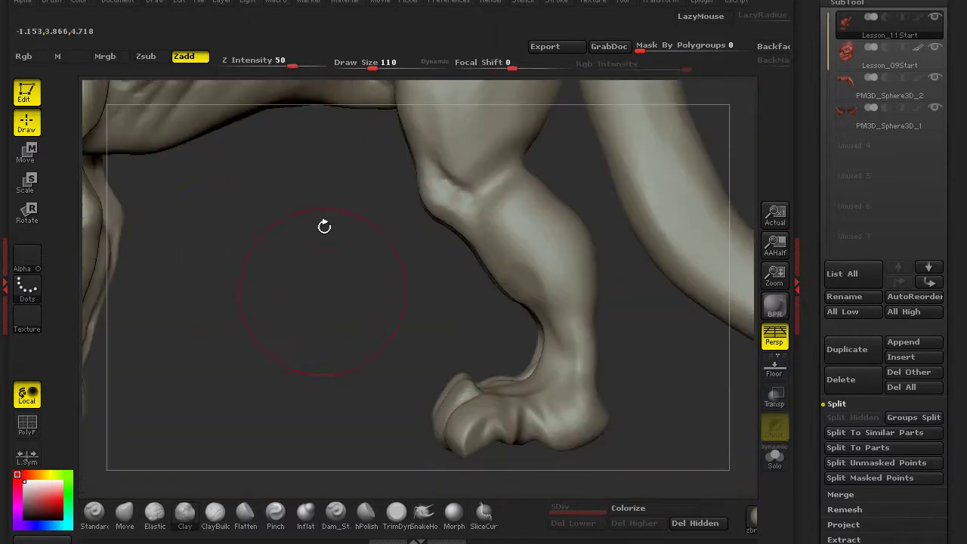
drag(533, 285, 432, 237)
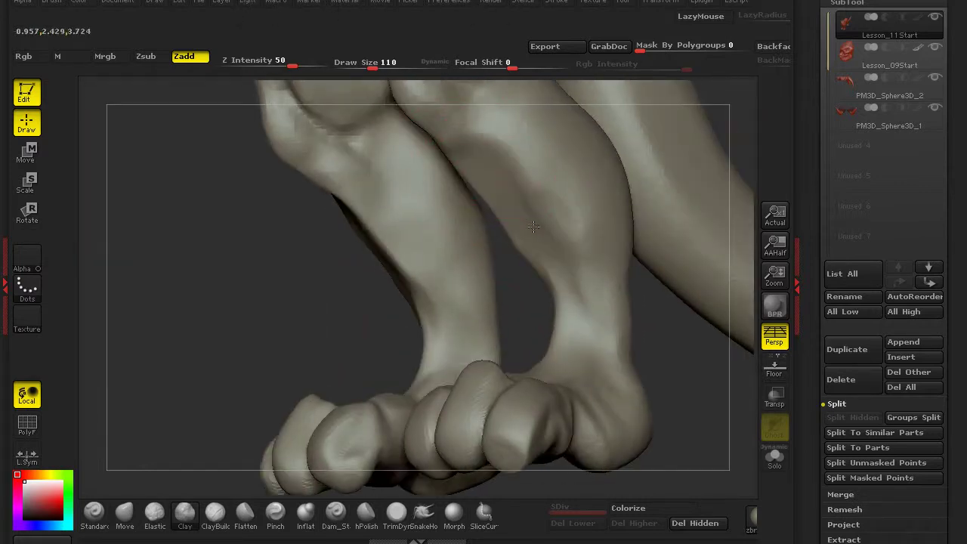
ctrl+drag(480, 171, 503, 194)
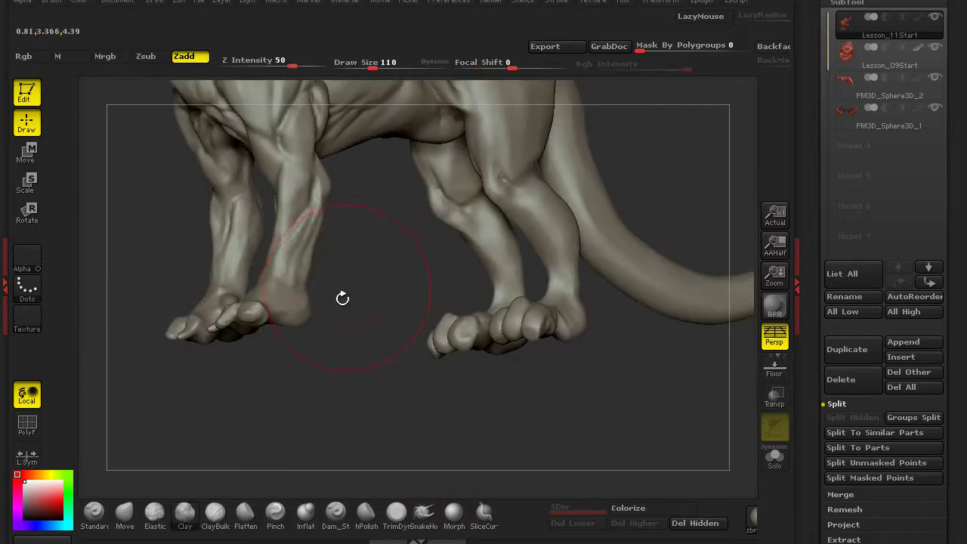
drag(340, 295, 490, 371)
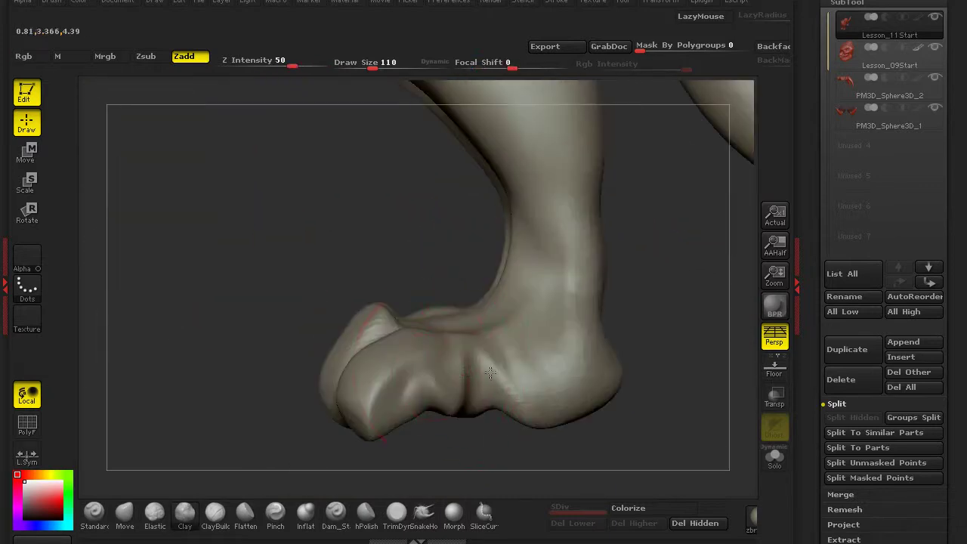
mouse_move(355, 412)
mouse_down()
mouse_move(454, 370)
mouse_move(453, 412)
mouse_up()
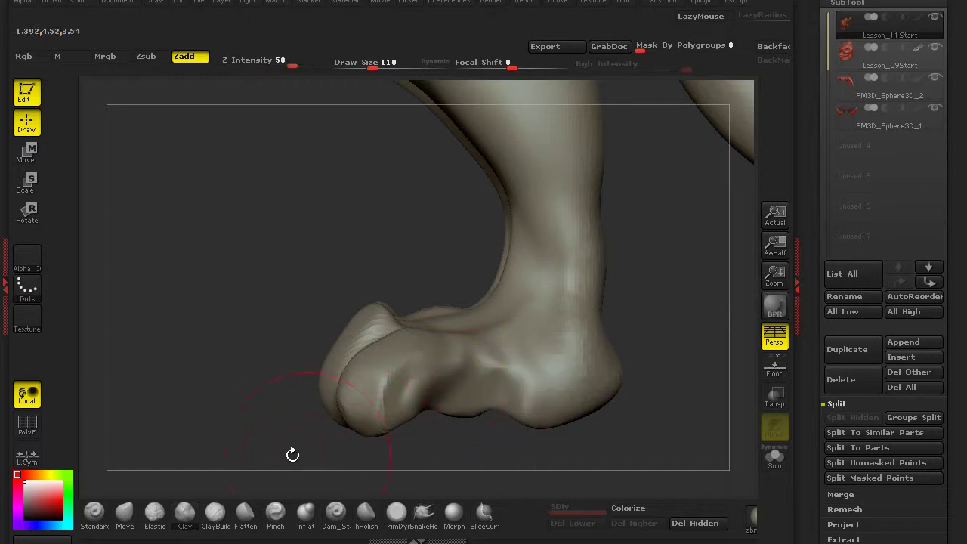
mouse_move(326, 410)
mouse_down()
mouse_move(355, 411)
mouse_move(369, 394)
mouse_move(355, 408)
mouse_move(345, 401)
mouse_move(439, 408)
mouse_up()
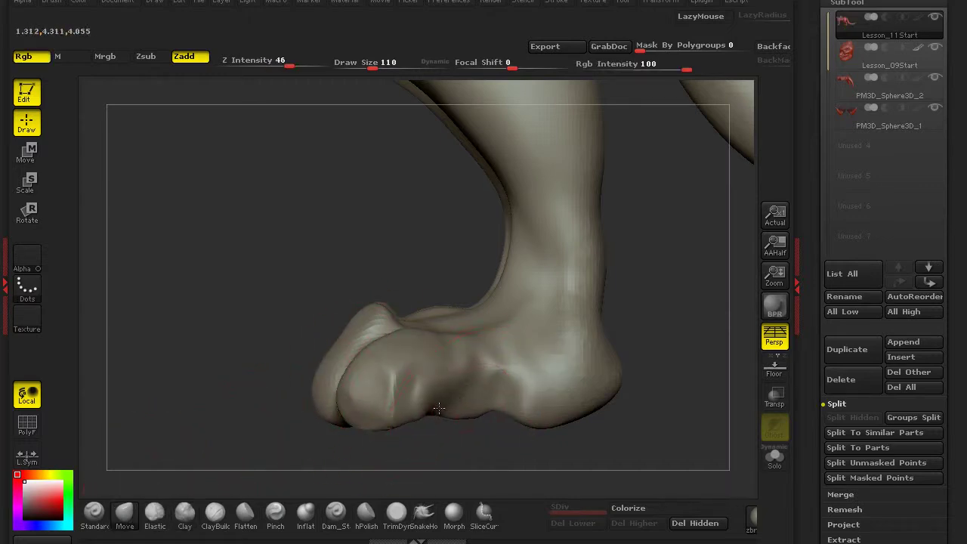
Step: Flatten the surfaces of the hind foot with TrimDynamic and return to the Move brush
mouse_move(640, 370)
mouse_down()
mouse_move(468, 423)
mouse_move(423, 454)
mouse_up()
click(396, 511)
mouse_move(484, 483)
mouse_down()
mouse_move(537, 389)
mouse_move(590, 404)
mouse_move(483, 382)
mouse_move(491, 362)
mouse_move(467, 395)
mouse_move(490, 398)
mouse_up()
mouse_move(359, 406)
mouse_down()
mouse_move(317, 446)
mouse_move(249, 466)
mouse_up()
click(124, 514)
mouse_move(138, 490)
mouse_down()
mouse_move(187, 452)
mouse_move(363, 389)
mouse_move(199, 313)
mouse_move(247, 470)
mouse_up()
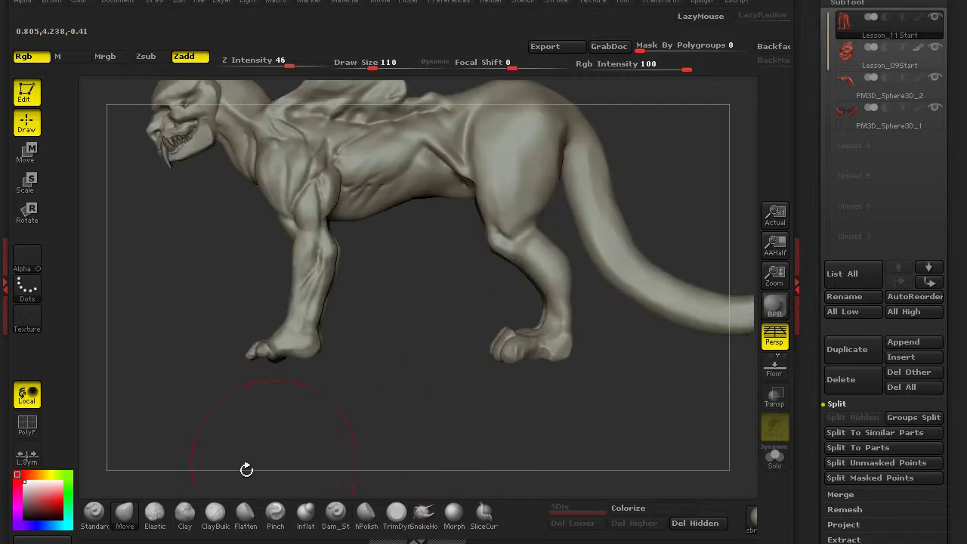
Step: Mask the hind leg behind the toes and reshape the unmasked toes with the Move brush
drag(338, 393, 295, 416)
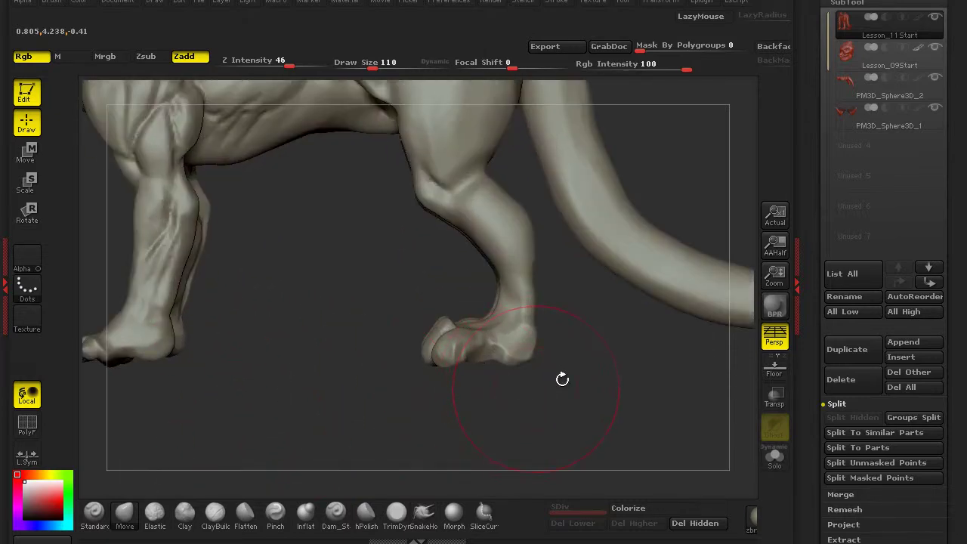
mouse_move(585, 384)
ctrl+mouse_down()
mouse_move(501, 350)
mouse_move(483, 255)
ctrl+mouse_up()
mouse_move(435, 378)
mouse_down()
mouse_move(374, 454)
mouse_move(484, 325)
mouse_move(449, 338)
mouse_move(414, 303)
mouse_move(438, 285)
mouse_up()
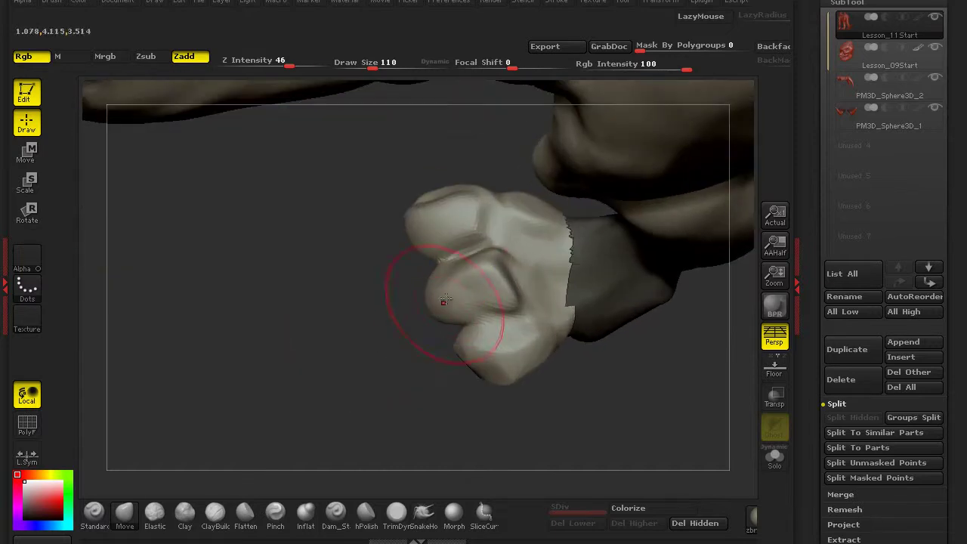
mouse_move(366, 409)
mouse_down()
mouse_move(405, 464)
mouse_move(401, 487)
mouse_up()
Step: Flatten the sole, heel and undersides of the hind toes with the TrimDynamic brush
click(396, 514)
mouse_move(378, 410)
mouse_down()
mouse_move(391, 430)
mouse_move(545, 411)
mouse_up()
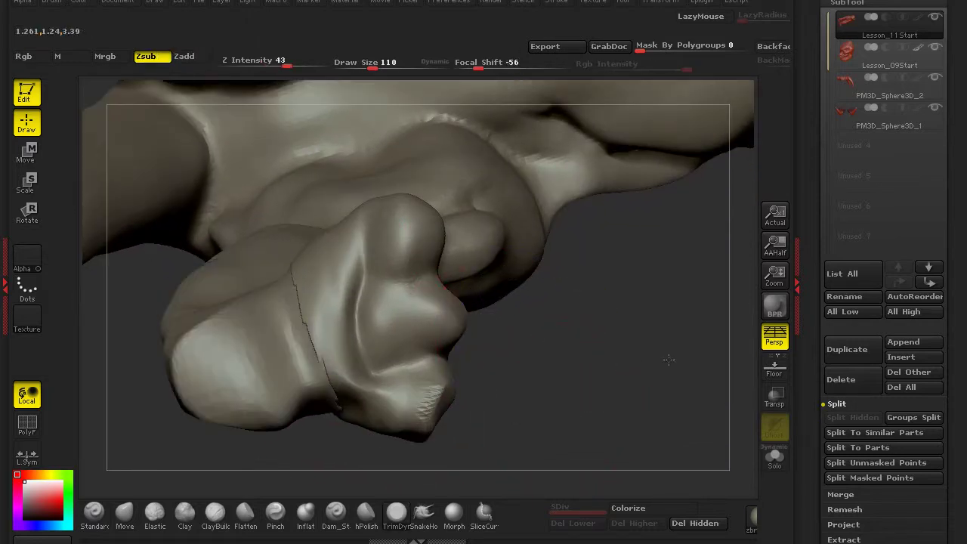
drag(668, 359, 442, 280)
drag(493, 334, 562, 377)
mouse_move(531, 290)
mouse_down()
mouse_move(574, 280)
mouse_move(529, 197)
mouse_move(454, 227)
mouse_move(323, 333)
mouse_move(225, 352)
mouse_move(238, 403)
mouse_move(343, 382)
mouse_move(264, 408)
mouse_move(571, 404)
mouse_move(627, 240)
mouse_up()
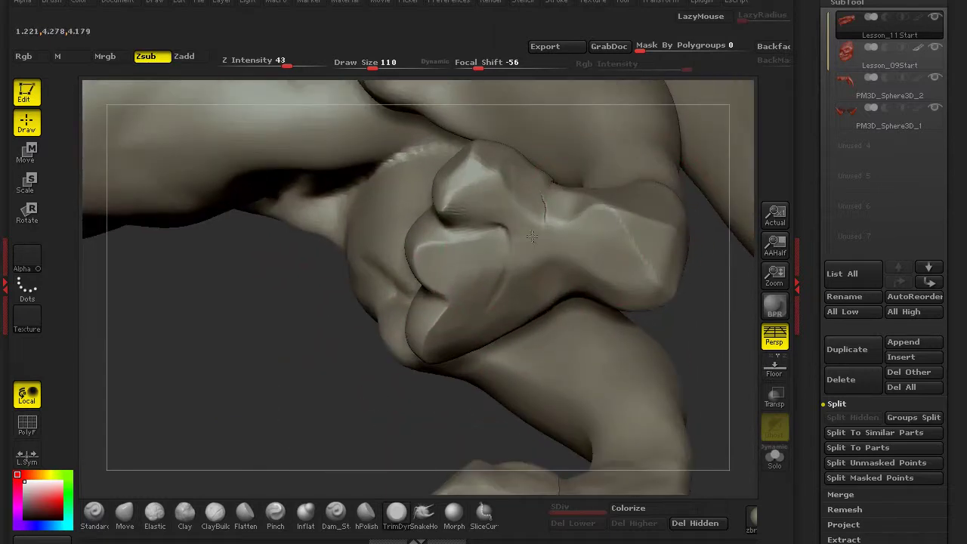
Step: Pull the outer hind toe into a downward-curving claw with the Move brush and smooth its surface
alt+drag(443, 319, 343, 362)
click(132, 521)
mouse_move(204, 345)
mouse_down()
mouse_move(367, 384)
mouse_move(343, 383)
mouse_up()
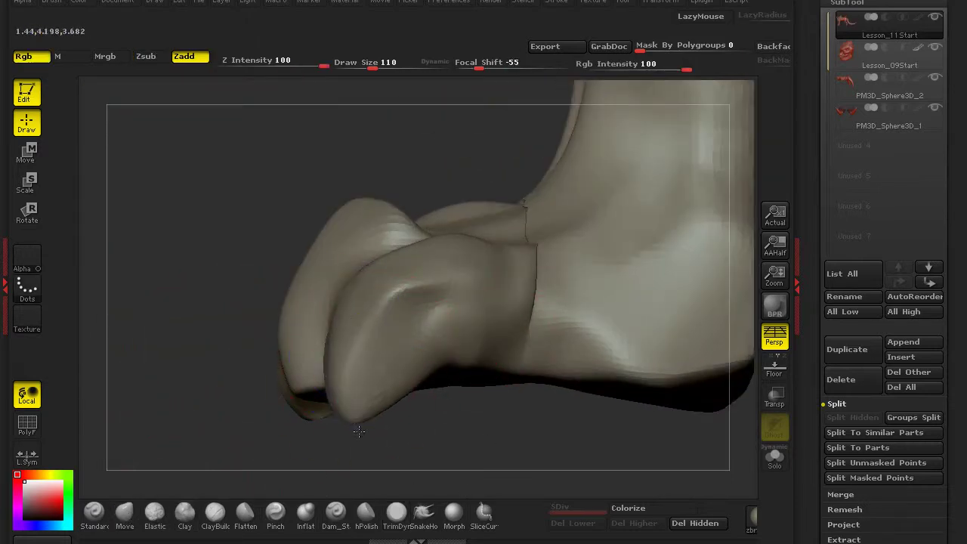
mouse_move(385, 357)
mouse_down()
mouse_move(356, 356)
mouse_move(332, 381)
mouse_up()
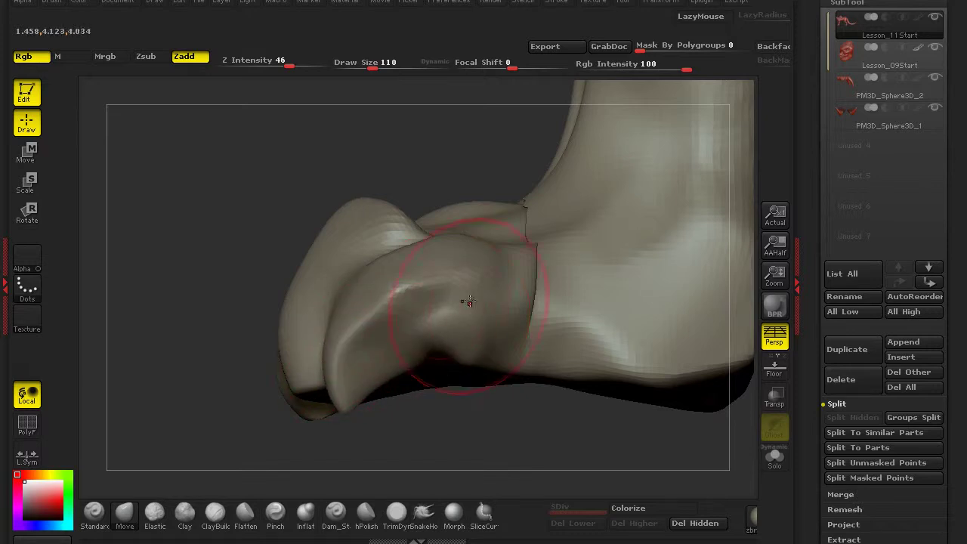
click(125, 513)
mouse_move(265, 383)
mouse_down()
mouse_move(317, 388)
mouse_move(269, 350)
mouse_move(377, 350)
mouse_move(350, 401)
mouse_move(737, 527)
mouse_move(524, 303)
mouse_move(510, 183)
mouse_up()
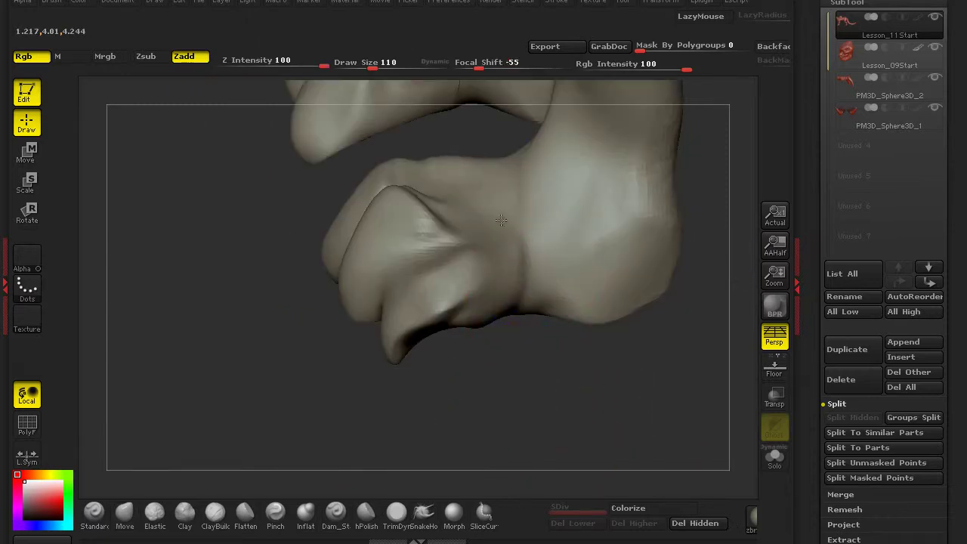
Step: Carve the crease between the outer and middle hind toes with Dam_Standard and refine the outer claw's curve
mouse_move(415, 117)
mouse_down()
mouse_move(377, 400)
mouse_move(355, 453)
mouse_up()
click(335, 513)
mouse_move(423, 453)
mouse_down()
mouse_move(281, 343)
mouse_move(441, 220)
mouse_up()
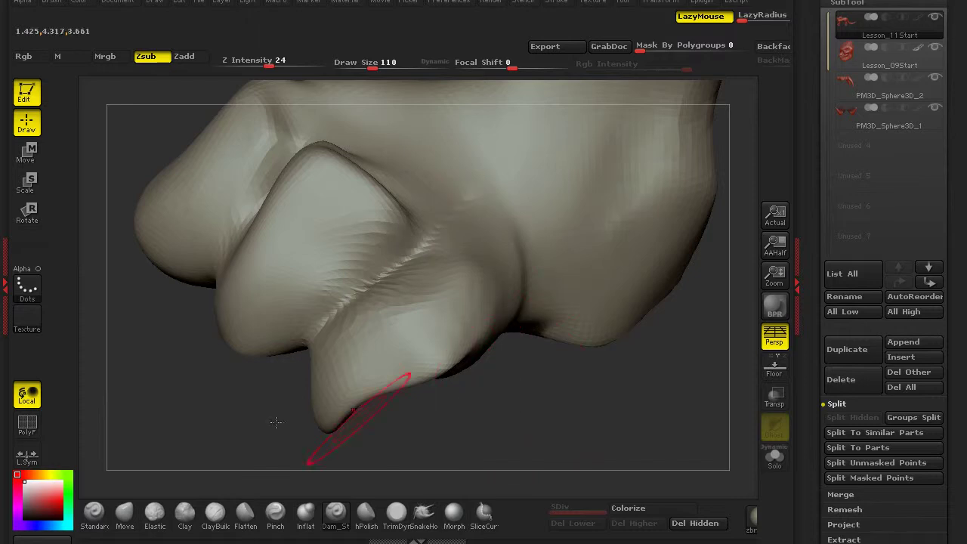
click(124, 514)
drag(174, 446, 429, 297)
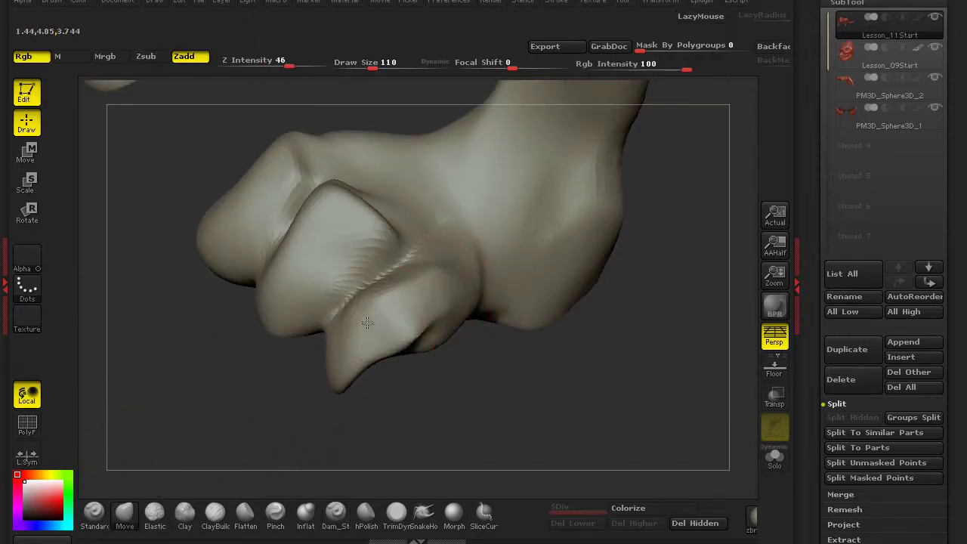
Step: Flatten the sides of the outer and inner hind toes into claw facets with TrimDynamic
click(397, 521)
drag(400, 453, 427, 322)
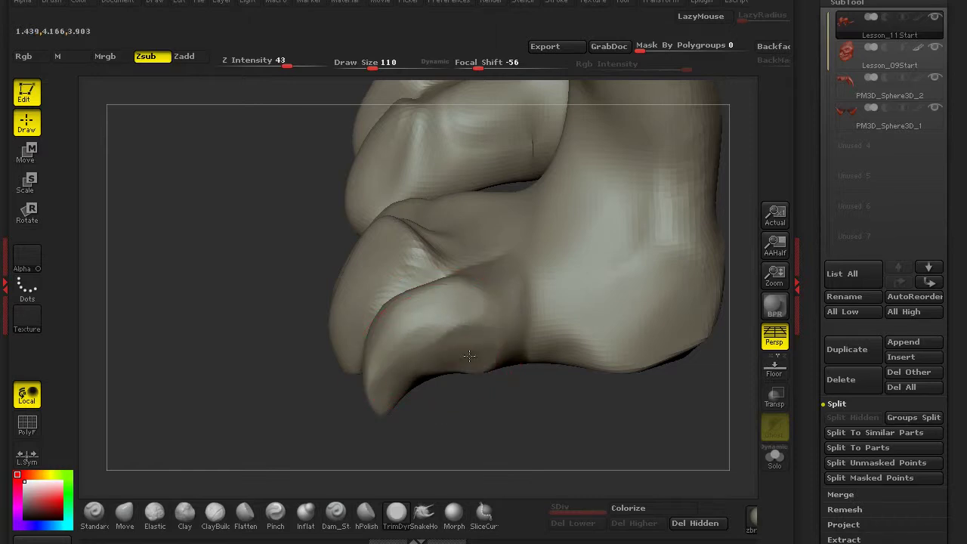
drag(307, 388, 352, 324)
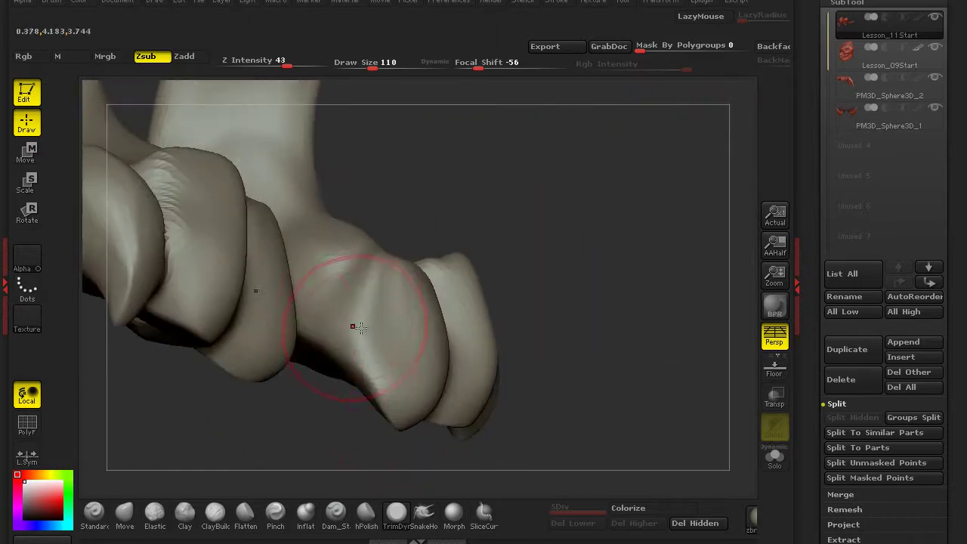
mouse_move(370, 363)
mouse_down()
mouse_move(378, 346)
mouse_move(309, 252)
mouse_move(406, 236)
mouse_up()
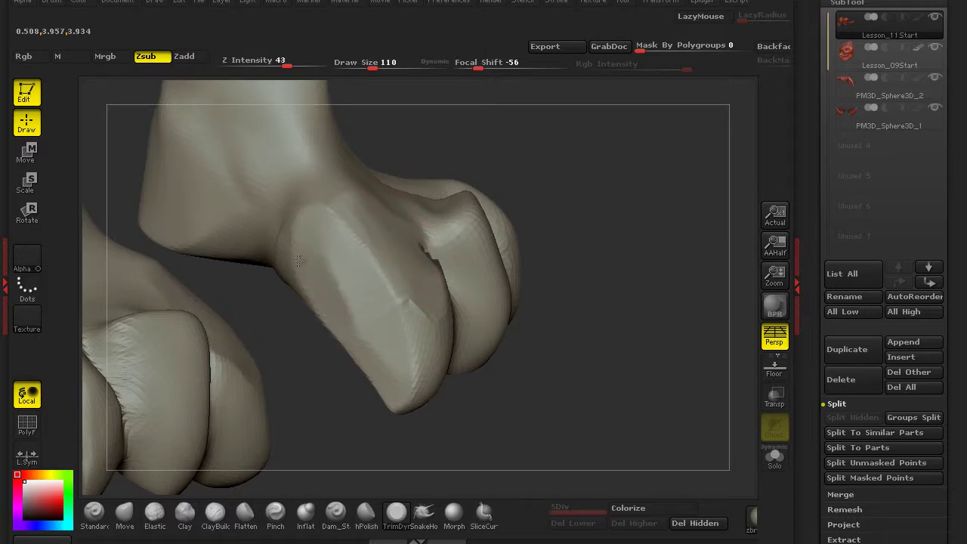
Step: Bend the inner hind toe into a hooked claw and carve the crease separating it from the middle toe
click(125, 514)
drag(194, 453, 381, 285)
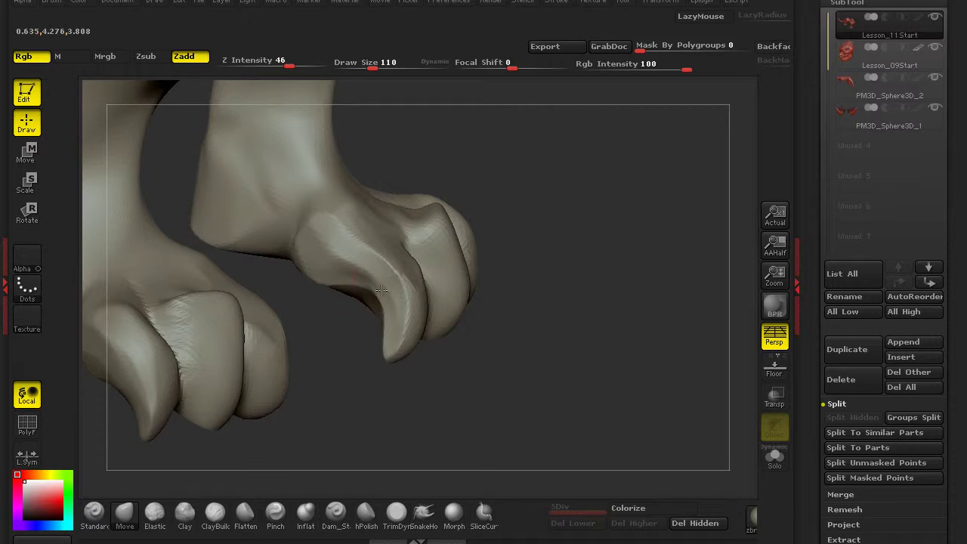
mouse_move(378, 319)
mouse_down()
mouse_move(362, 332)
mouse_move(334, 303)
mouse_move(362, 378)
mouse_move(348, 468)
mouse_up()
click(336, 514)
mouse_move(355, 423)
mouse_down()
mouse_move(362, 352)
mouse_move(405, 297)
mouse_up()
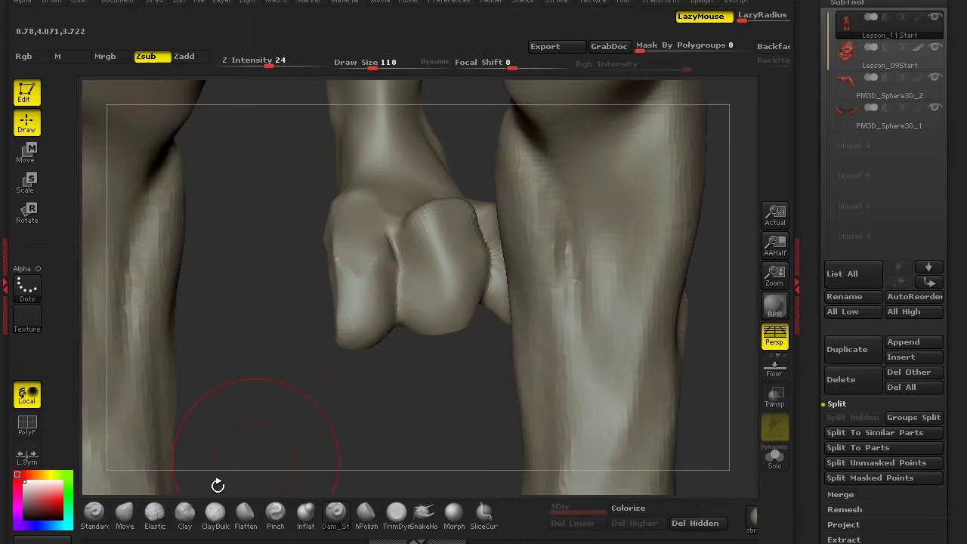
Step: Draw the inner hind toe's tip down into a narrower claw with the Move brush
click(136, 512)
drag(362, 423, 408, 326)
ctrl+right_drag(366, 302, 367, 324)
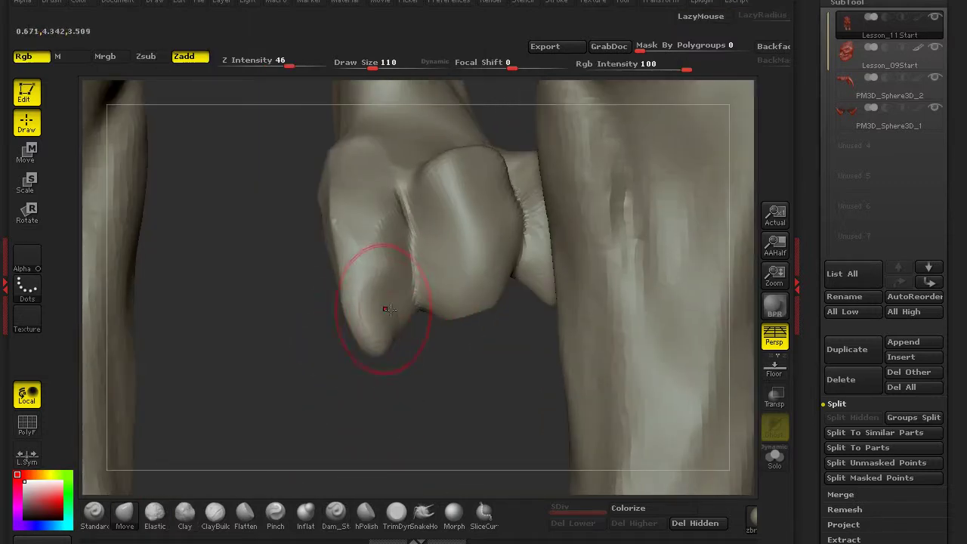
mouse_move(389, 308)
mouse_down()
mouse_move(417, 324)
mouse_move(393, 338)
mouse_up()
key(b)
key(m)
key(v)
mouse_move(383, 403)
mouse_down()
mouse_move(361, 401)
mouse_move(303, 356)
mouse_move(359, 398)
mouse_move(386, 358)
mouse_move(416, 339)
mouse_move(363, 352)
mouse_up()
Step: Pull the middle hind toe's tip into a pointed claw with the Move brush
key(f)
drag(317, 436, 479, 275)
drag(395, 328, 457, 257)
mouse_move(456, 308)
mouse_down()
mouse_move(484, 274)
mouse_move(488, 315)
mouse_move(484, 324)
mouse_move(473, 262)
mouse_up()
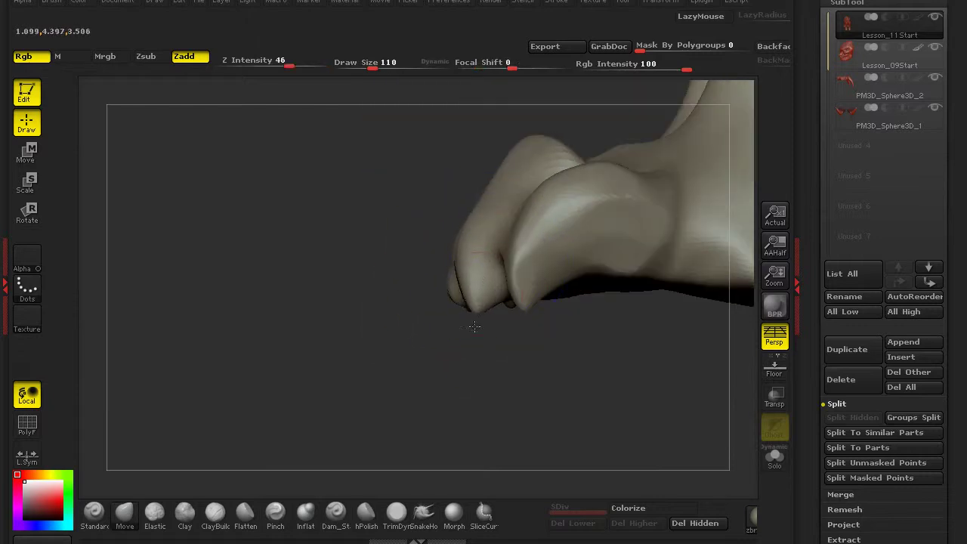
drag(432, 243, 495, 281)
Step: Deepen the creases between the hind toes and around the middle knuckle with Dam_Standard at Z intensity 24
drag(329, 392, 332, 438)
click(335, 511)
mouse_move(302, 483)
mouse_down()
mouse_move(281, 442)
mouse_move(490, 401)
mouse_up()
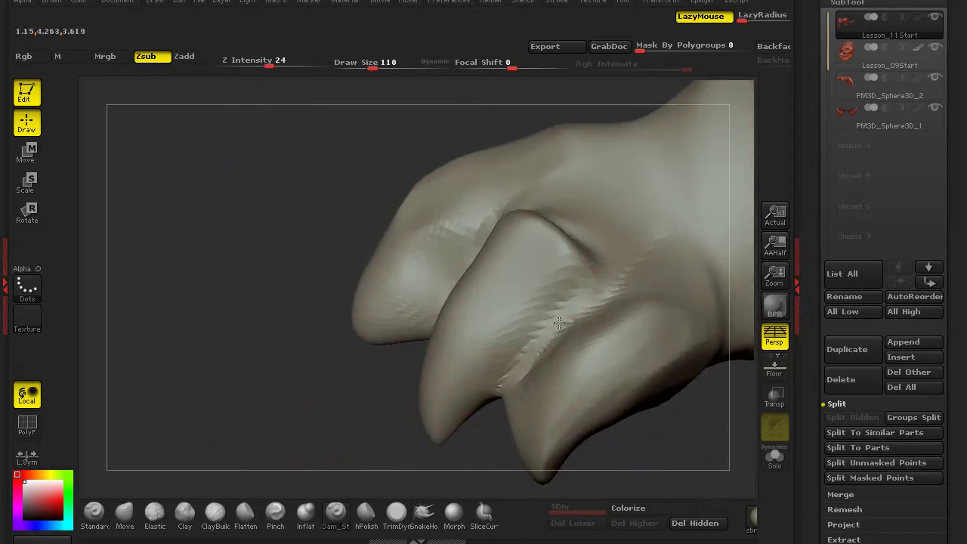
mouse_move(526, 197)
mouse_down()
mouse_move(352, 352)
mouse_move(506, 354)
mouse_move(423, 421)
mouse_move(559, 353)
mouse_move(423, 424)
mouse_move(393, 407)
mouse_move(458, 412)
mouse_move(557, 464)
mouse_move(419, 356)
mouse_move(446, 447)
mouse_move(423, 423)
mouse_move(363, 412)
mouse_move(572, 312)
mouse_up()
mouse_move(442, 298)
mouse_down()
mouse_move(504, 288)
mouse_move(371, 380)
mouse_move(473, 275)
mouse_up()
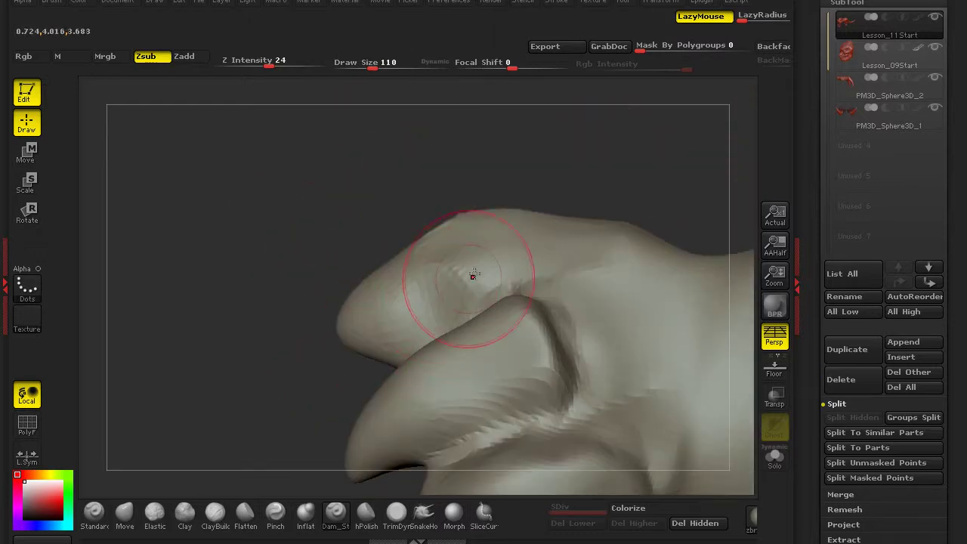
Step: Fill out the side of the inner hind toe with the Clay brush and smooth it
shift+drag(527, 242, 499, 272)
click(184, 512)
mouse_move(205, 350)
mouse_down()
mouse_move(250, 386)
mouse_move(517, 262)
mouse_up()
shift+drag(455, 281, 315, 394)
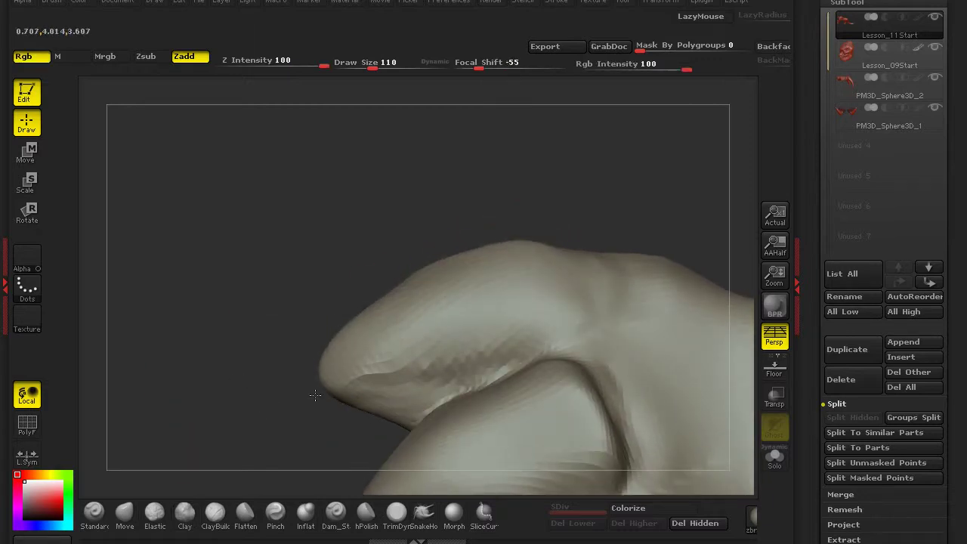
Step: Carve the crease under the hind toe with Dam_Standard and flatten the surrounding foot surfaces with TrimDynamic
click(336, 513)
drag(423, 423, 498, 351)
mouse_move(431, 227)
mouse_down()
mouse_move(387, 318)
mouse_move(524, 249)
mouse_move(471, 242)
mouse_move(589, 173)
mouse_move(491, 226)
mouse_move(498, 256)
mouse_up()
mouse_move(237, 276)
mouse_down()
mouse_move(349, 488)
mouse_move(401, 282)
mouse_move(403, 233)
mouse_move(451, 203)
mouse_move(319, 263)
mouse_up()
key(b)
key(t)
key(d)
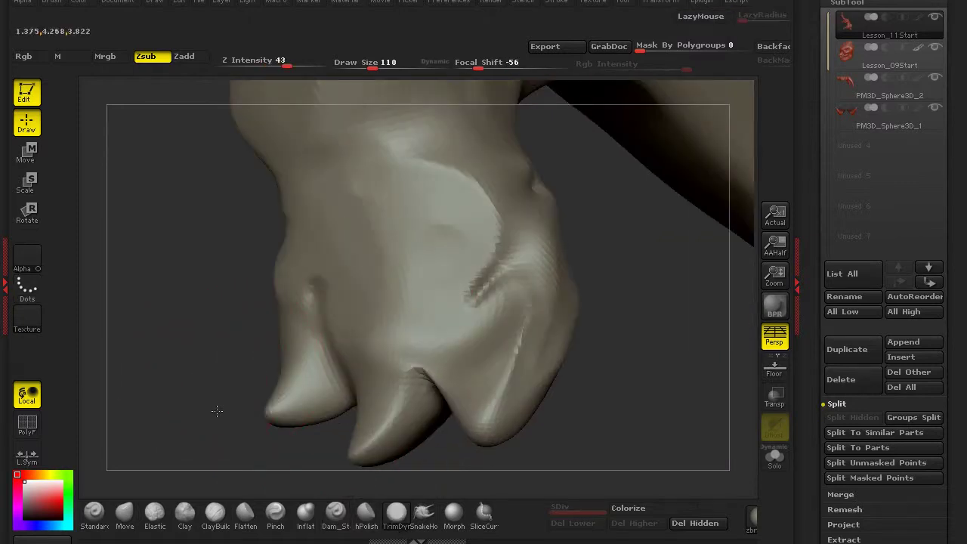
drag(217, 411, 173, 521)
Step: Build up the hind foot's sole and the base of its toes with the Clay brush at draw size 76
click(184, 516)
drag(370, 60, 366, 60)
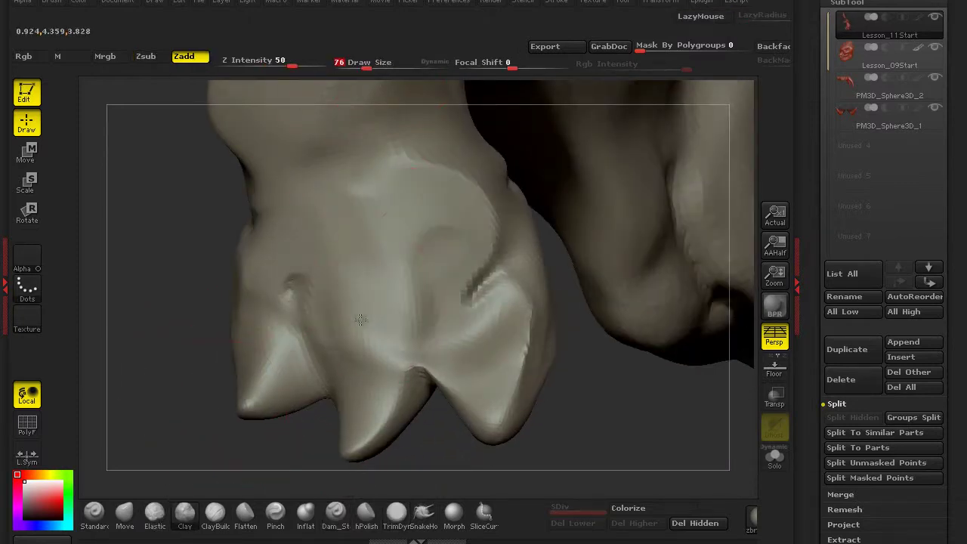
drag(355, 302, 423, 272)
drag(325, 310, 494, 288)
drag(283, 241, 248, 270)
mouse_move(260, 324)
mouse_down()
mouse_move(302, 242)
mouse_move(242, 295)
mouse_up()
mouse_move(184, 270)
mouse_down()
mouse_move(372, 281)
mouse_move(453, 272)
mouse_up()
drag(302, 287, 468, 303)
mouse_move(189, 227)
mouse_down()
mouse_move(324, 246)
mouse_move(302, 280)
mouse_up()
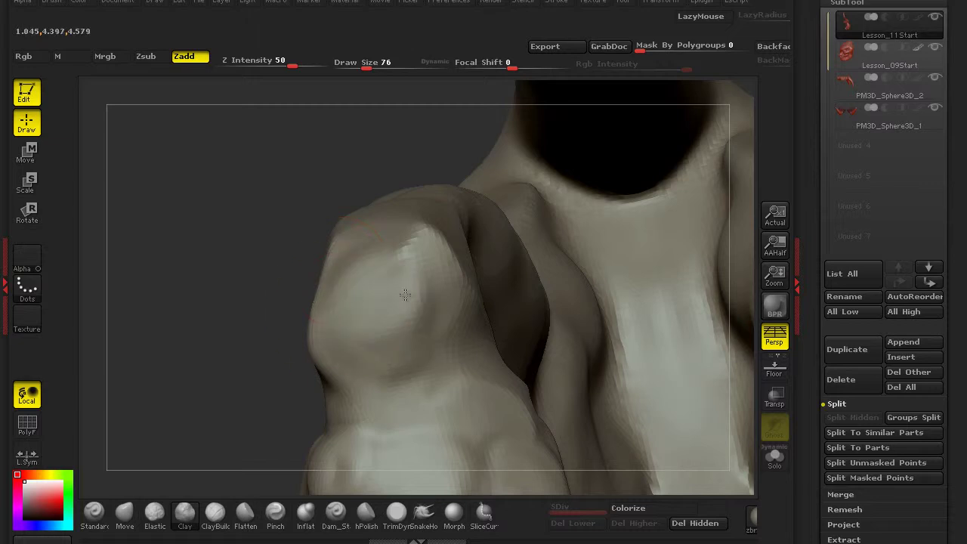
Step: Fill out the hind foot's heel pad with the Clay brush at Z intensity 50
drag(355, 317, 430, 287)
drag(363, 287, 446, 347)
drag(340, 332, 416, 265)
mouse_move(290, 279)
mouse_down()
mouse_move(222, 367)
mouse_move(238, 405)
mouse_move(460, 446)
mouse_move(487, 404)
mouse_move(518, 399)
mouse_move(309, 391)
mouse_move(196, 454)
mouse_up()
drag(429, 318, 401, 417)
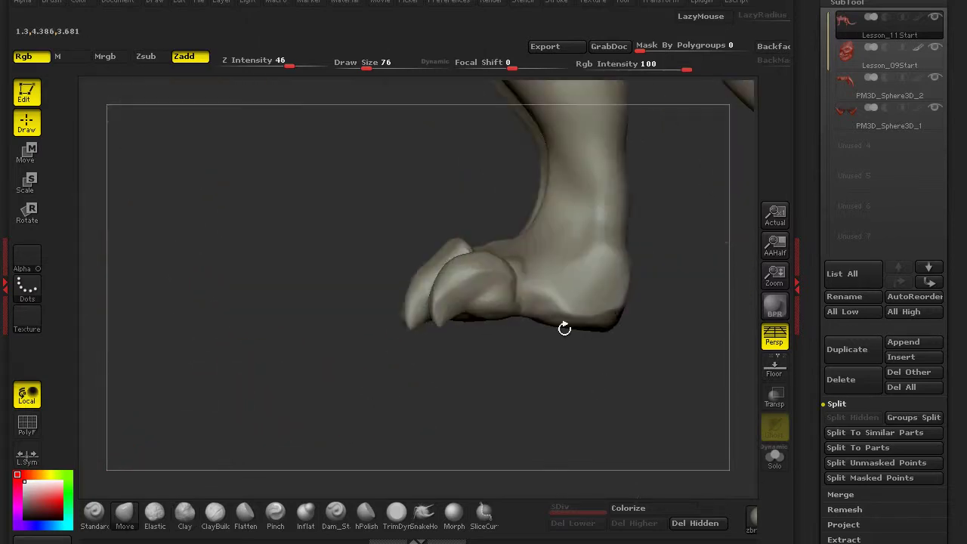
Step: Flatten the sides of the hind heel and ankle with TrimDynamic at Z intensity 43
click(396, 511)
drag(410, 410, 499, 315)
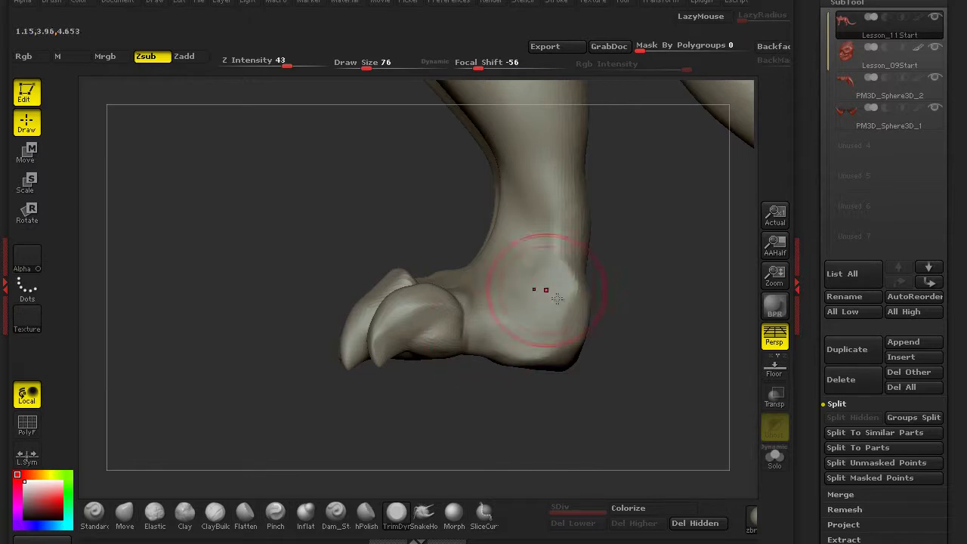
drag(575, 304, 583, 302)
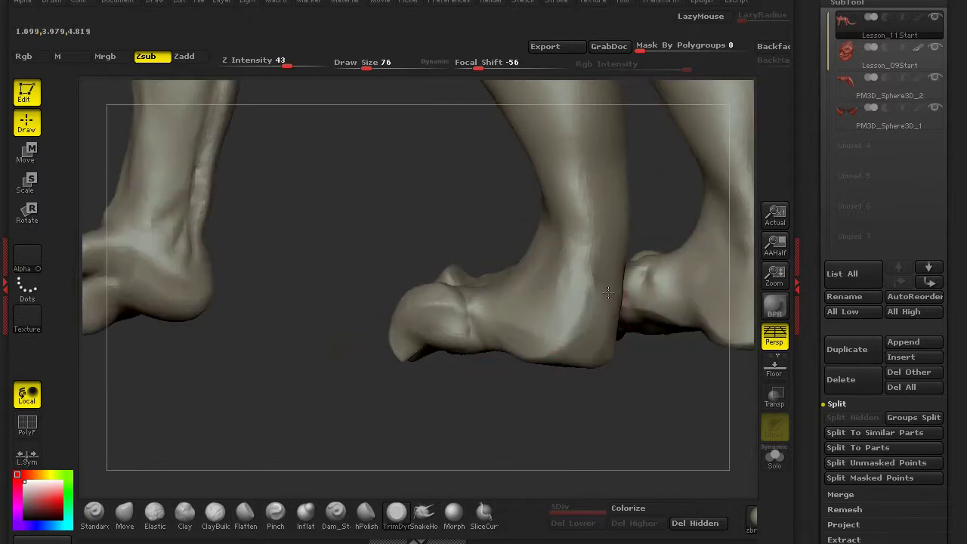
mouse_move(463, 410)
mouse_down()
mouse_move(453, 370)
mouse_move(400, 392)
mouse_move(433, 411)
mouse_move(406, 415)
mouse_move(391, 385)
mouse_move(324, 429)
mouse_move(260, 446)
mouse_up()
Step: Refine the hind toes' tips into pointed claws with the Move brush and smooth them
click(124, 515)
mouse_move(191, 425)
alt+mouse_down()
mouse_move(363, 358)
mouse_move(246, 334)
alt+mouse_up()
mouse_move(238, 301)
mouse_down()
mouse_move(295, 352)
mouse_move(345, 330)
mouse_up()
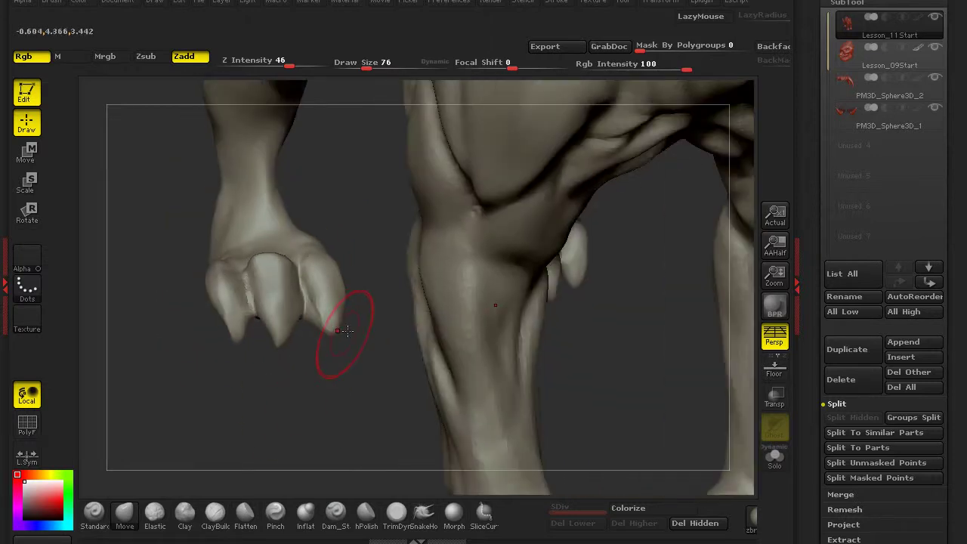
drag(271, 401, 275, 350)
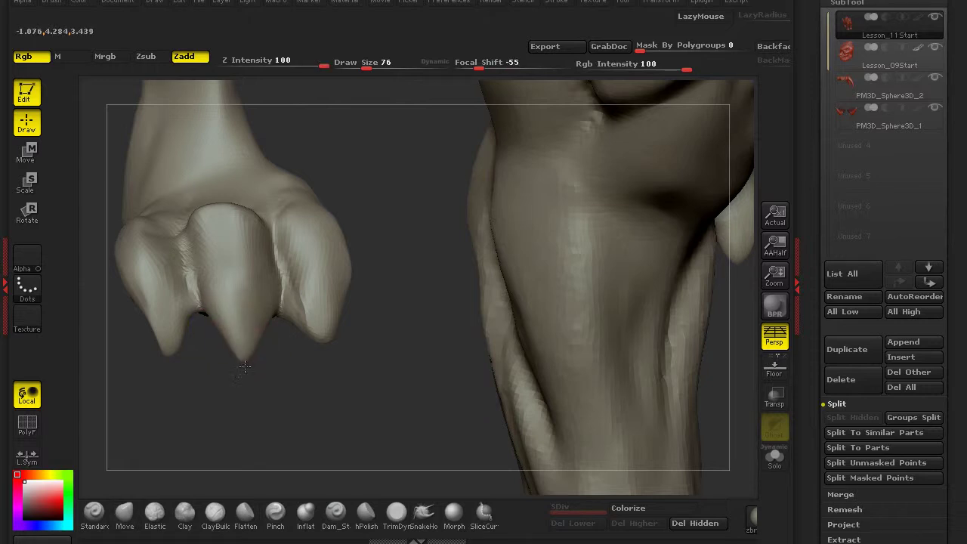
drag(243, 391, 228, 421)
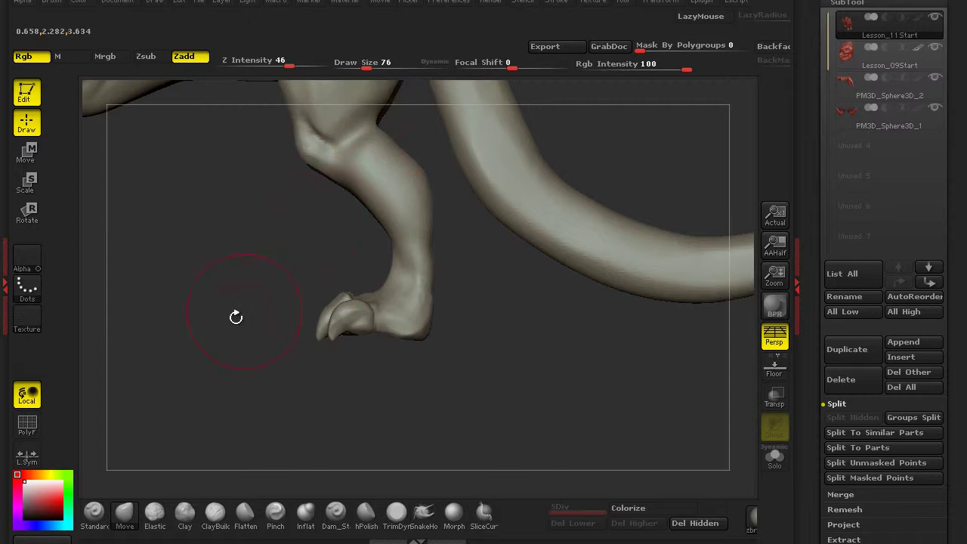
Step: Adjust the rear contour of the hind heel and ankle in side view with the Move brush
drag(233, 315, 404, 360)
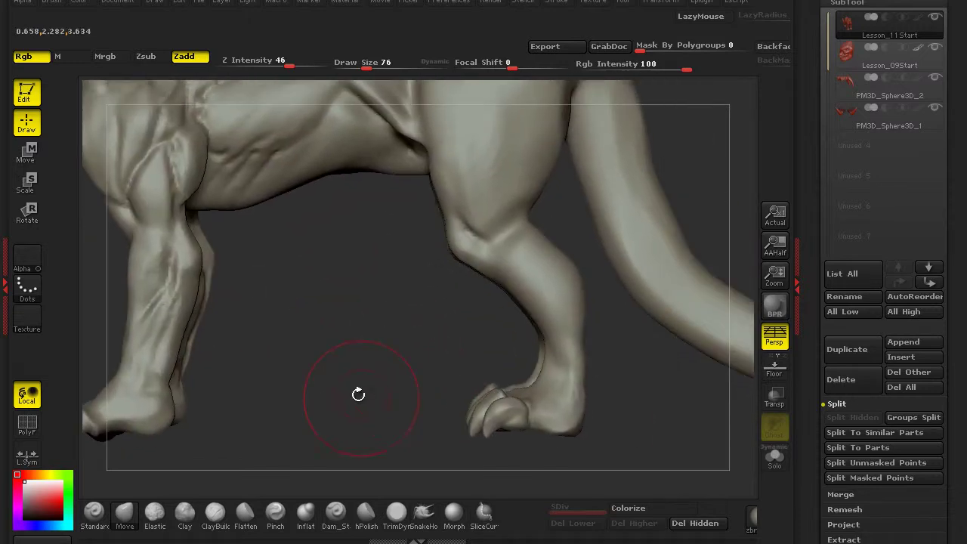
key(f)
drag(339, 388, 565, 277)
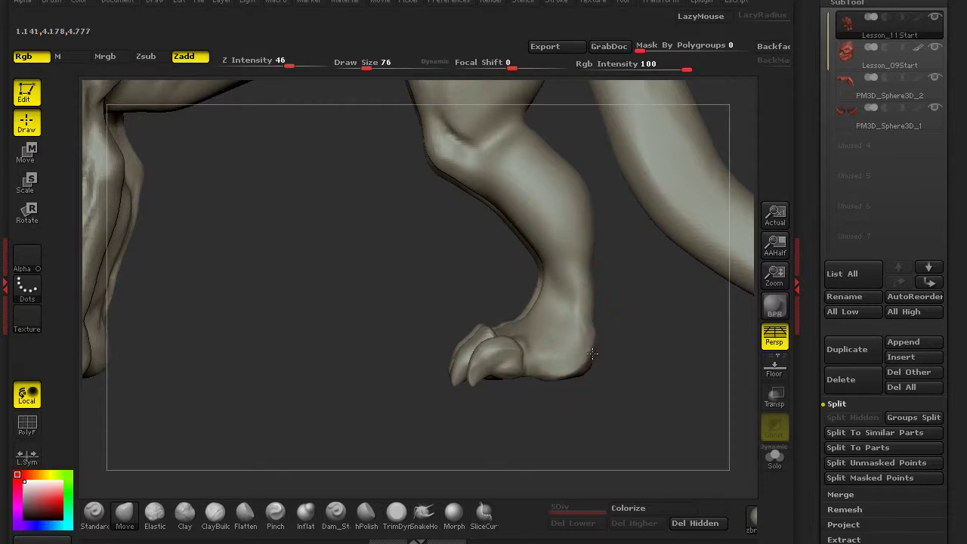
mouse_move(631, 375)
mouse_down()
mouse_move(611, 337)
mouse_move(442, 451)
mouse_move(439, 424)
mouse_move(565, 452)
mouse_move(280, 390)
mouse_move(247, 334)
mouse_up()
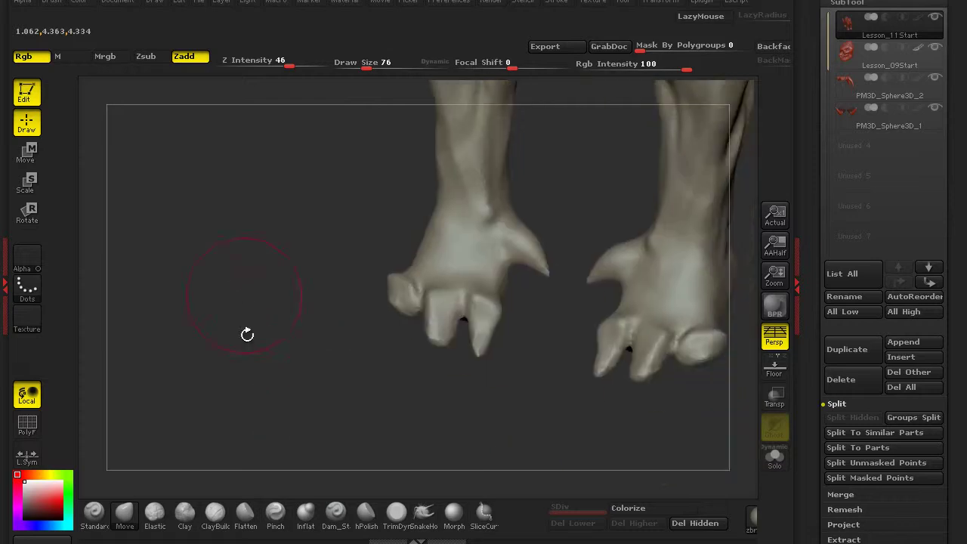
Step: Thicken the front toes with the Inflat brush at draw size 106 and re-DynaMesh the body
click(306, 514)
drag(372, 56, 393, 59)
mouse_move(400, 295)
mouse_down()
mouse_move(404, 341)
mouse_move(446, 333)
mouse_move(472, 281)
mouse_up()
mouse_move(347, 355)
mouse_down()
mouse_move(434, 417)
mouse_move(275, 468)
mouse_up()
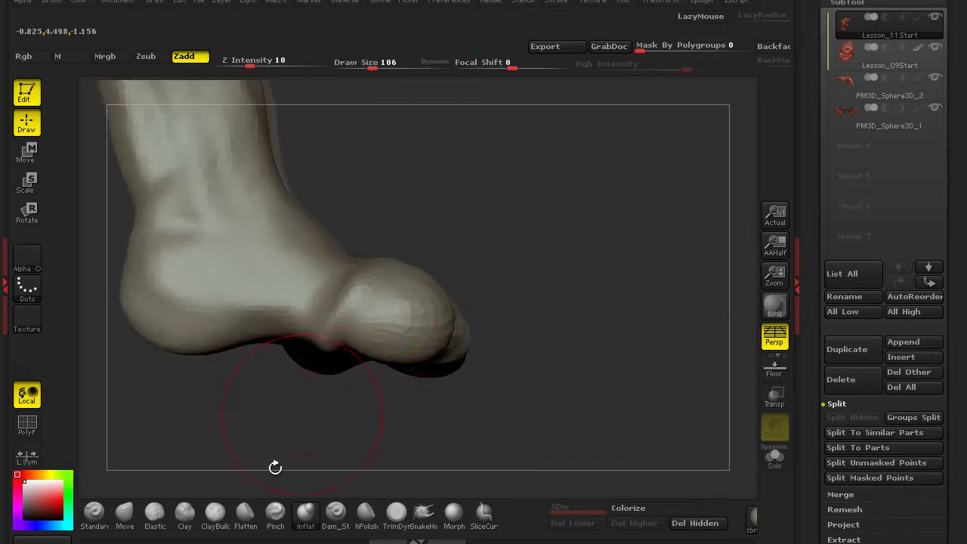
click(365, 516)
key(ctrl)
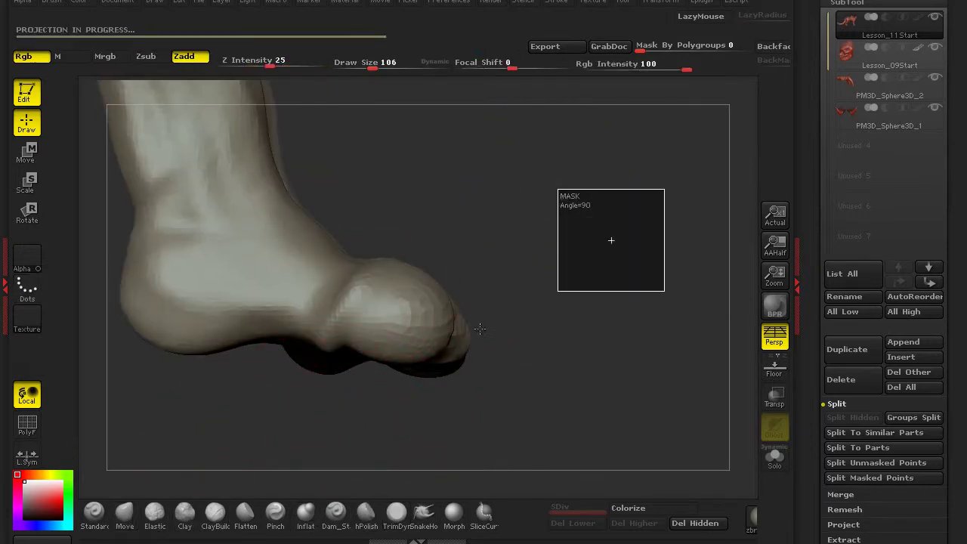
Step: Flatten the underside of the front foot and its toe pads with TrimDynamic at draw size 58
alt+drag(324, 432, 344, 346)
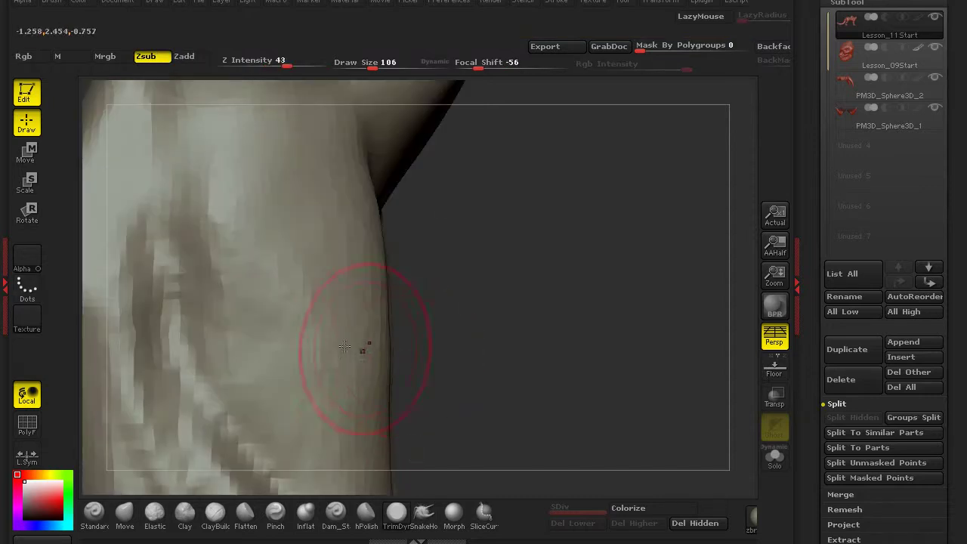
mouse_move(486, 129)
mouse_down()
mouse_move(423, 401)
mouse_move(411, 274)
mouse_move(453, 265)
mouse_move(544, 363)
mouse_up()
mouse_move(611, 423)
mouse_down()
mouse_move(662, 219)
mouse_move(538, 440)
mouse_move(509, 334)
mouse_move(339, 423)
mouse_move(566, 315)
mouse_up()
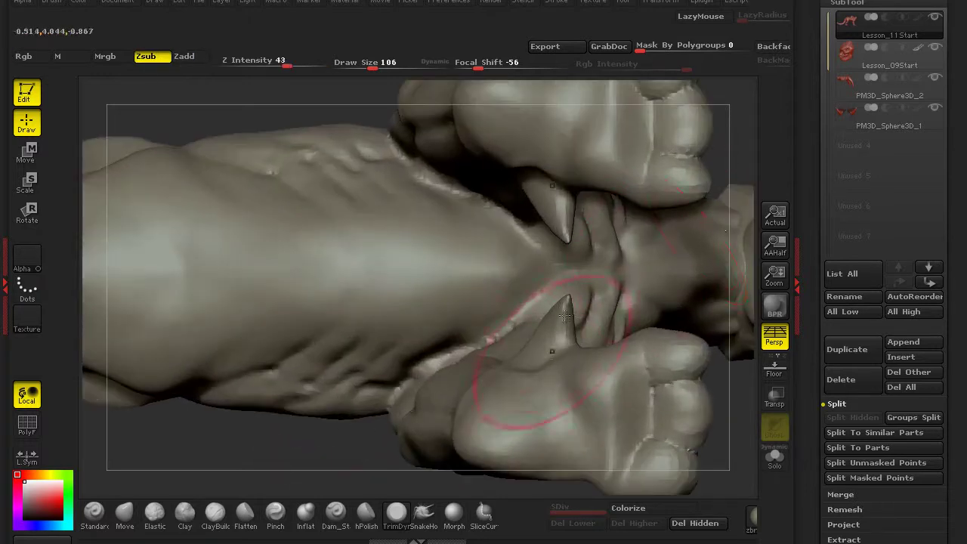
drag(732, 145, 435, 244)
drag(404, 184, 393, 83)
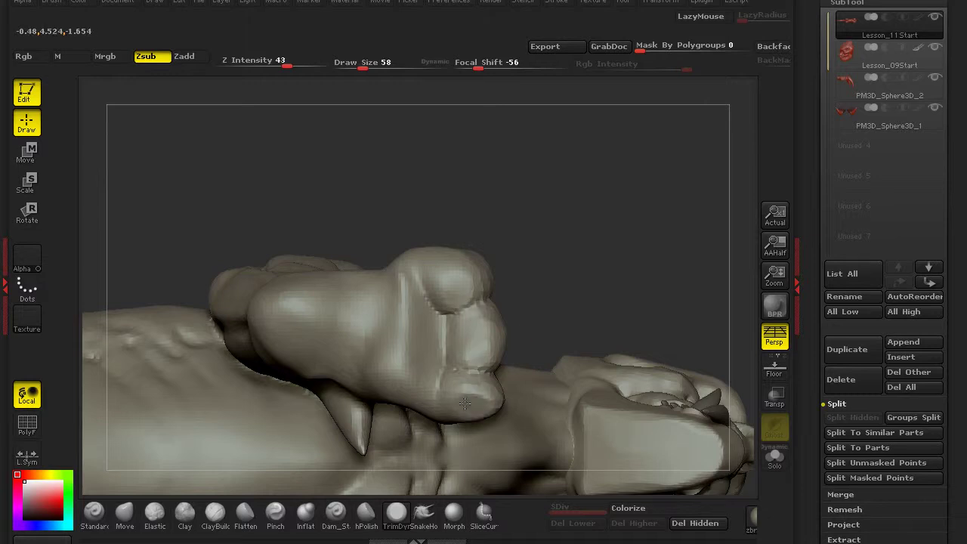
mouse_move(386, 364)
shift+mouse_down()
mouse_move(377, 340)
mouse_move(386, 348)
mouse_move(313, 321)
shift+mouse_up()
mouse_move(325, 189)
mouse_down()
mouse_move(270, 403)
mouse_move(259, 371)
mouse_move(177, 414)
mouse_move(196, 403)
mouse_move(227, 438)
mouse_up()
Step: Carve the creases between the front toes with Dam_Standard at Z intensity 24 and draw size 58
click(335, 514)
drag(400, 344, 408, 397)
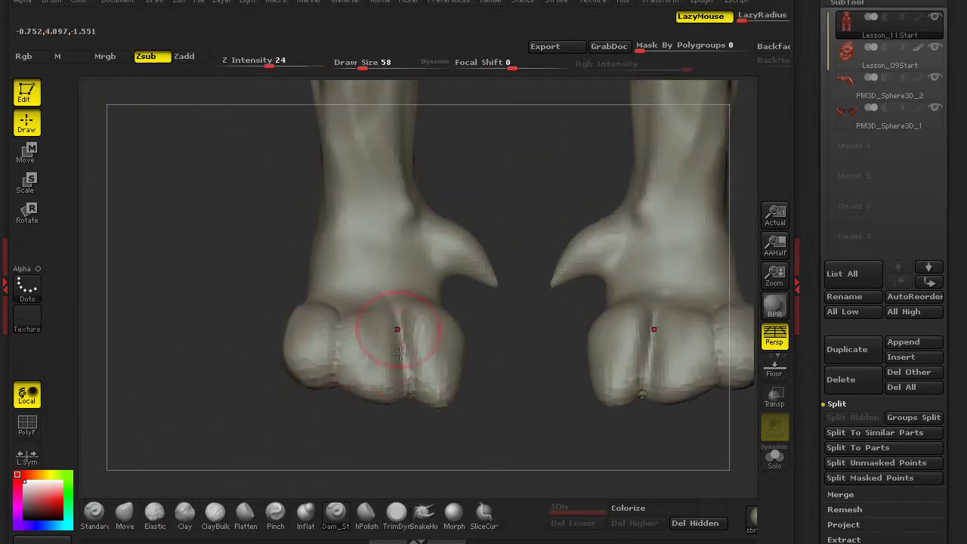
drag(340, 325, 309, 406)
Step: Pull the front toes' tips forward and down into claw shapes with the Move brush
click(124, 514)
mouse_move(133, 461)
mouse_down()
mouse_move(138, 449)
mouse_move(197, 446)
mouse_up()
drag(300, 305, 323, 323)
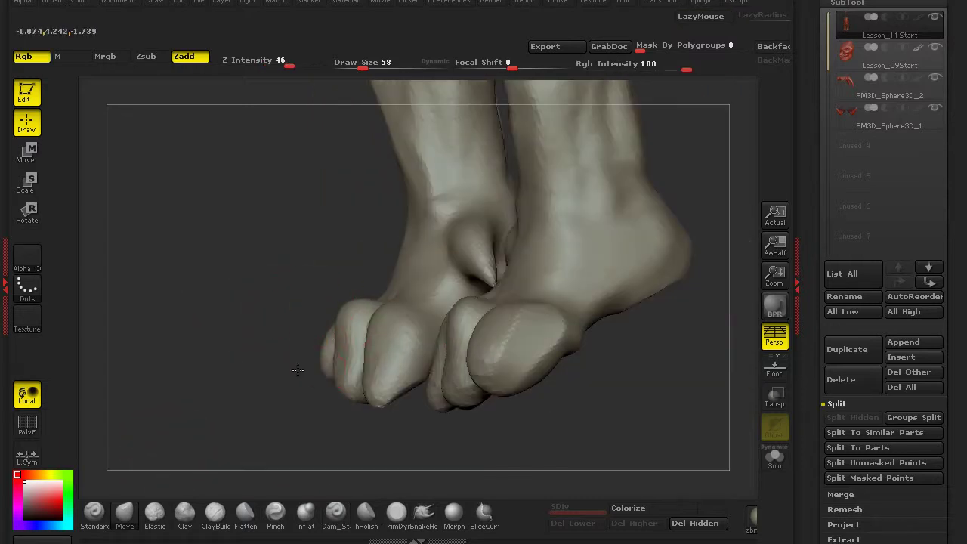
drag(281, 396, 325, 377)
mouse_move(362, 472)
mouse_down()
mouse_move(335, 476)
mouse_move(380, 409)
mouse_move(371, 357)
mouse_up()
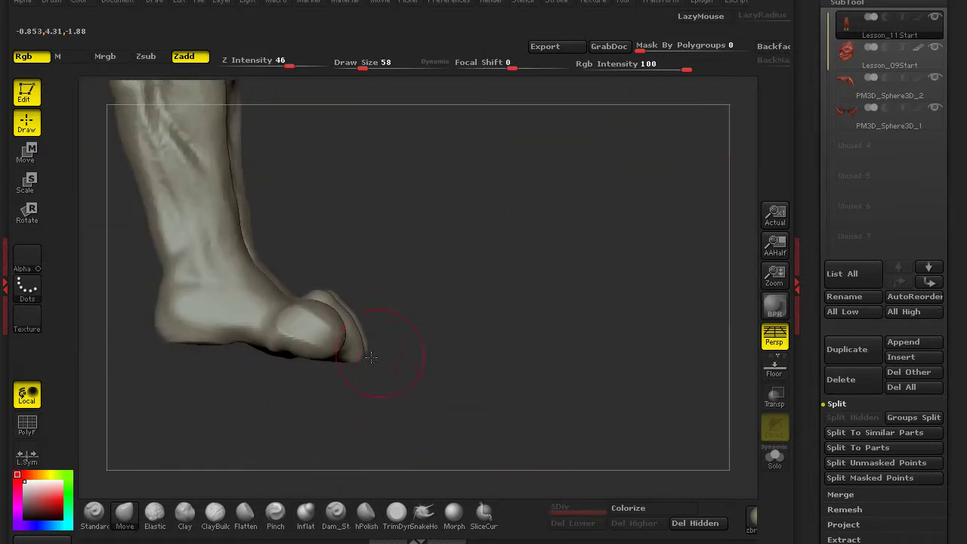
mouse_move(350, 376)
mouse_down()
mouse_move(306, 405)
mouse_move(337, 360)
mouse_move(332, 374)
mouse_move(374, 372)
mouse_move(418, 324)
mouse_up()
key(b)
key(m)
key(v)
Step: Flatten the top and side planes of the outer front toe with TrimDynamic at draw size 58
click(395, 511)
mouse_move(355, 476)
mouse_down()
mouse_move(315, 441)
mouse_move(341, 405)
mouse_move(357, 346)
mouse_up()
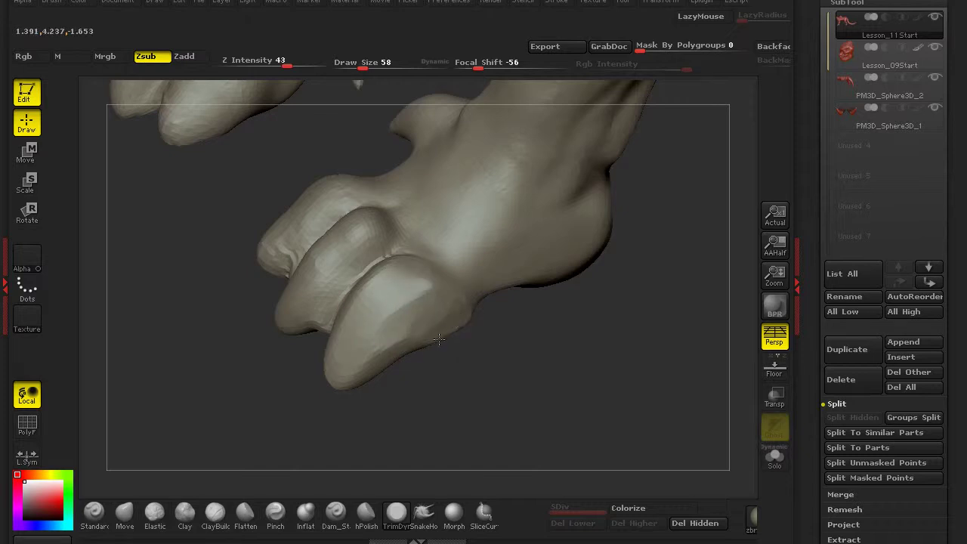
drag(181, 430, 145, 322)
drag(151, 373, 170, 366)
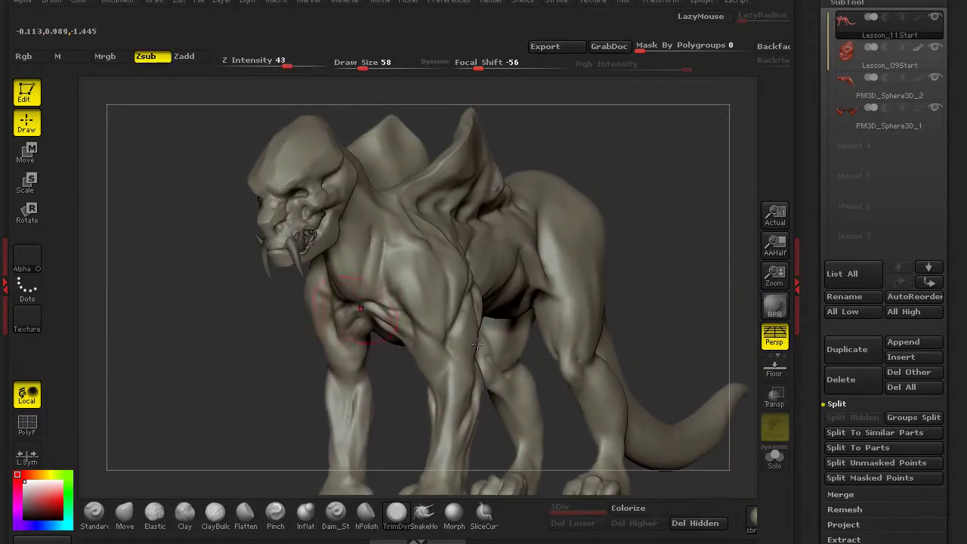
Step: Flatten the front foot's sole and heel pad with TrimDynamic at draw size 76
drag(249, 402, 278, 394)
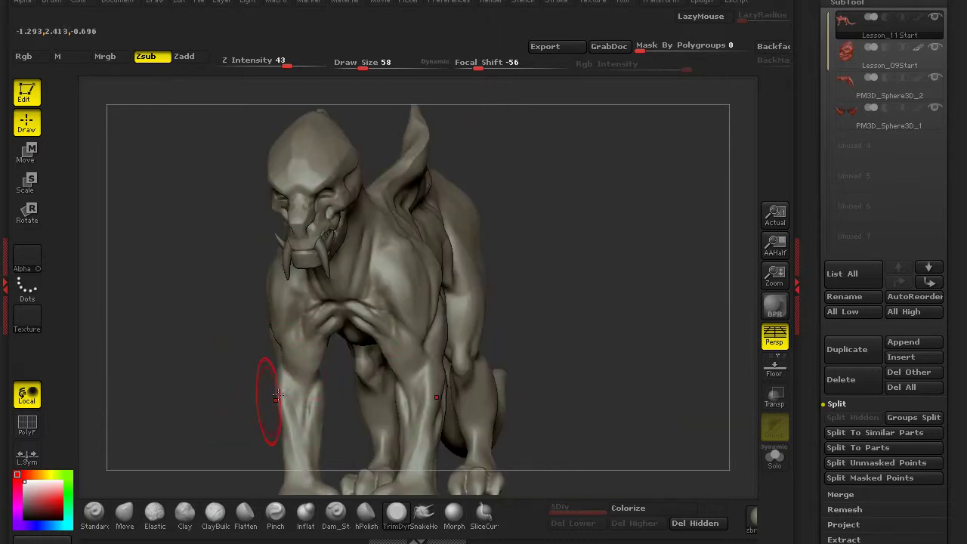
drag(181, 366, 279, 190)
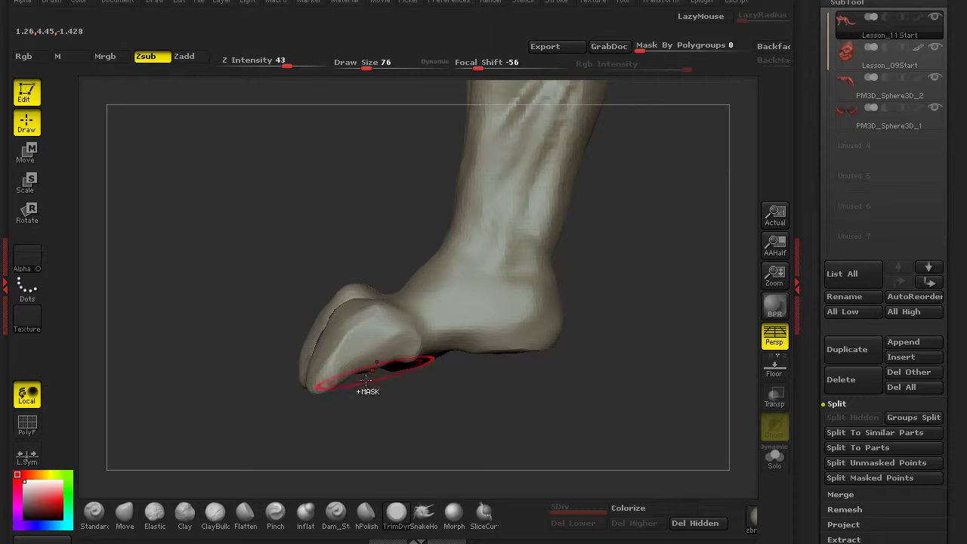
drag(283, 443, 436, 272)
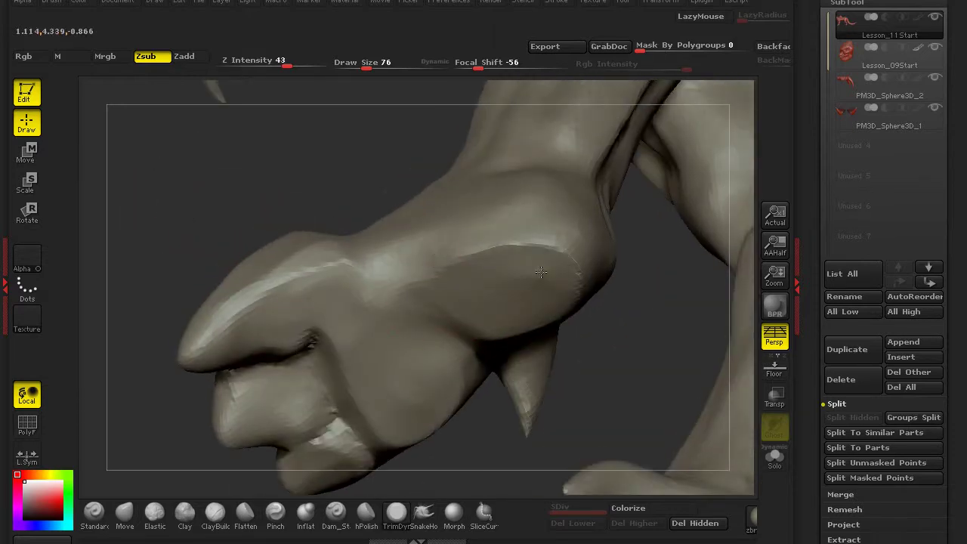
drag(493, 262, 269, 483)
Step: Deepen the creases between the front toes from underneath with Dam_Standard at draw size 76
click(335, 519)
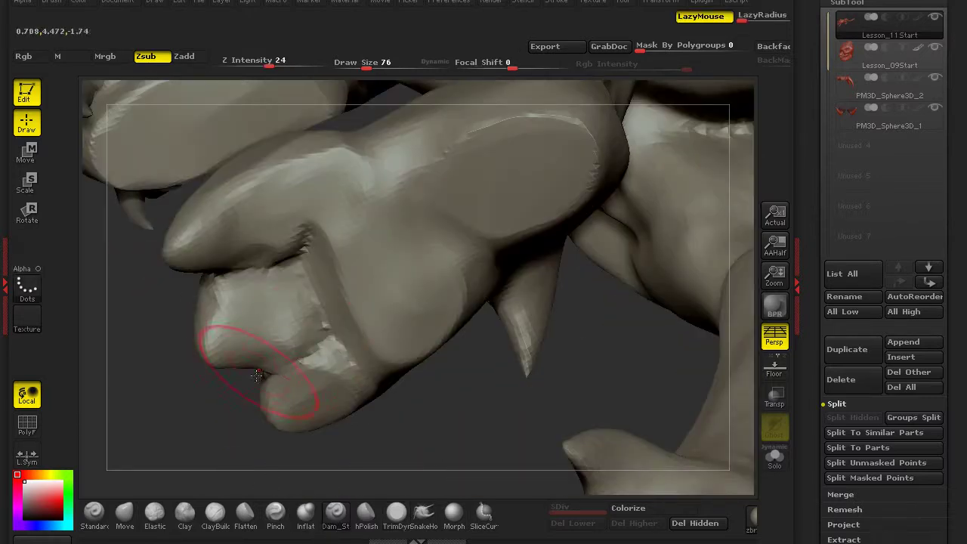
mouse_move(307, 349)
mouse_down()
mouse_move(231, 281)
mouse_move(302, 265)
mouse_move(277, 425)
mouse_move(330, 350)
mouse_move(280, 219)
mouse_move(325, 281)
mouse_move(304, 264)
mouse_up()
mouse_move(136, 226)
mouse_down()
mouse_move(141, 276)
mouse_move(174, 325)
mouse_up()
Step: Trim the undersides of the front toes, palm and thumb claw into flatter planes with TrimDynamic
click(396, 514)
drag(169, 377, 196, 355)
mouse_move(386, 241)
mouse_down()
mouse_move(355, 249)
mouse_move(400, 317)
mouse_move(287, 302)
mouse_move(485, 353)
mouse_up()
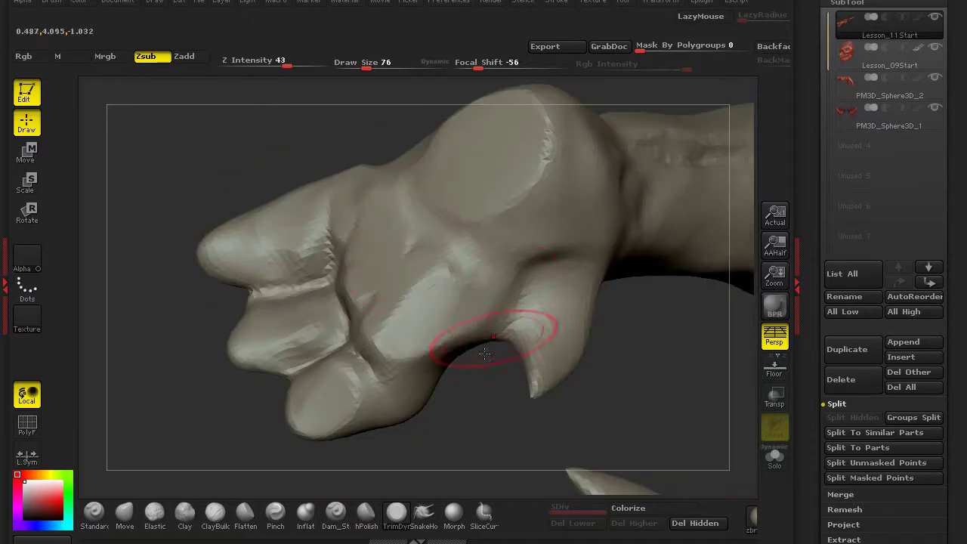
mouse_move(155, 436)
mouse_down()
mouse_move(529, 248)
mouse_move(600, 317)
mouse_up()
drag(540, 256, 602, 240)
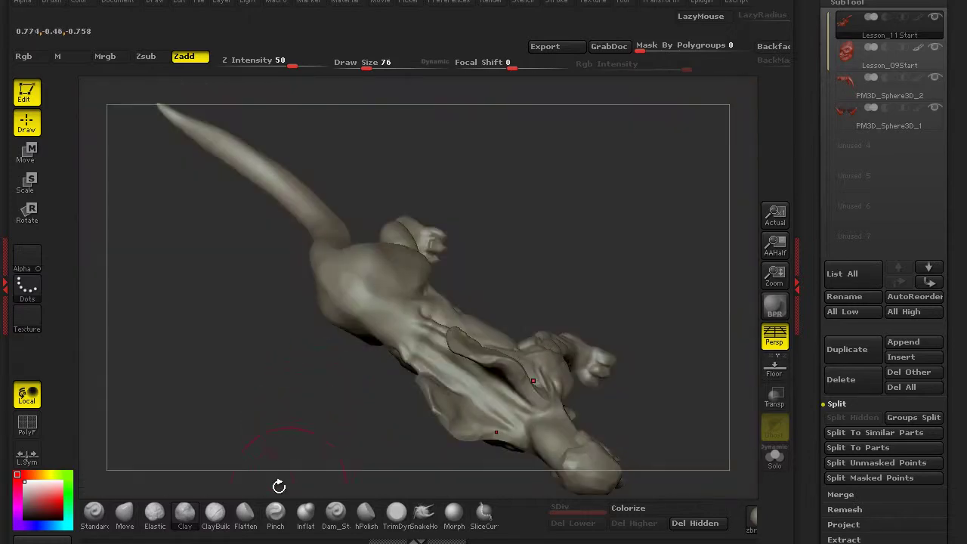
Step: Narrow the inner front toe's tip into a claw with the Move brush at draw size 76
drag(277, 486, 238, 400)
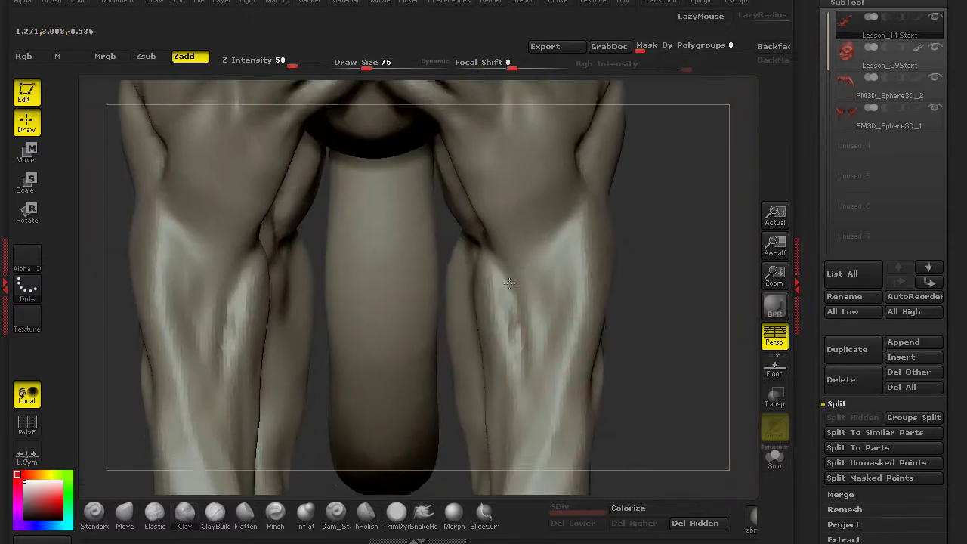
drag(509, 282, 561, 300)
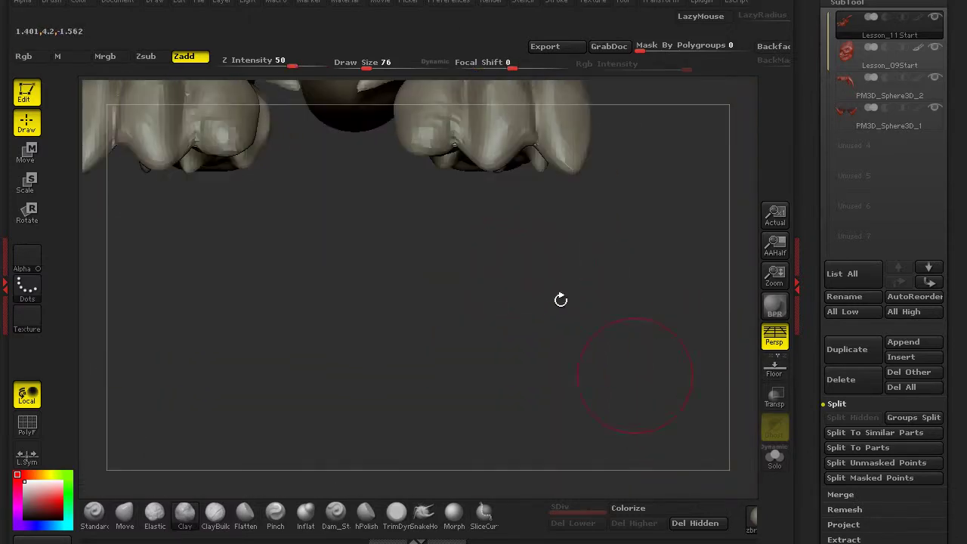
drag(363, 357, 120, 494)
drag(299, 402, 420, 343)
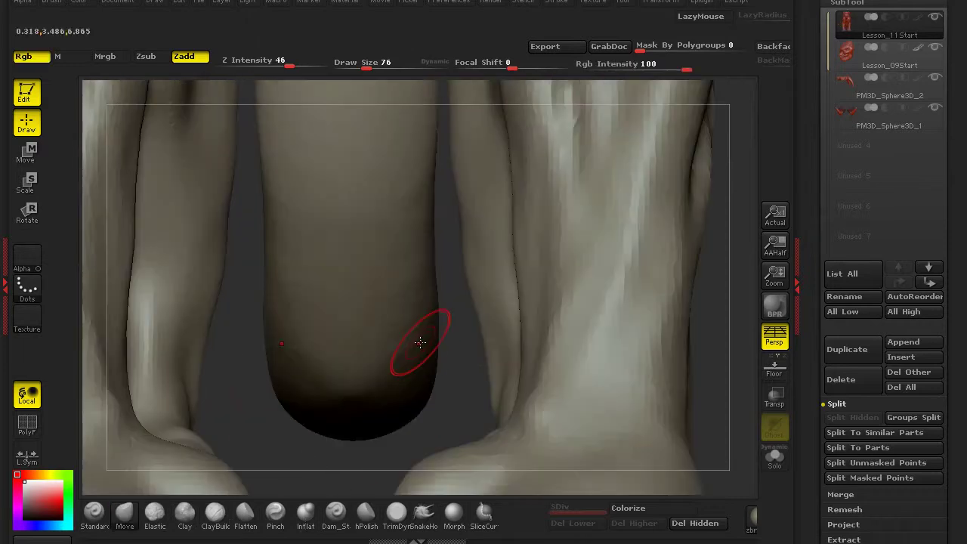
drag(360, 454, 389, 366)
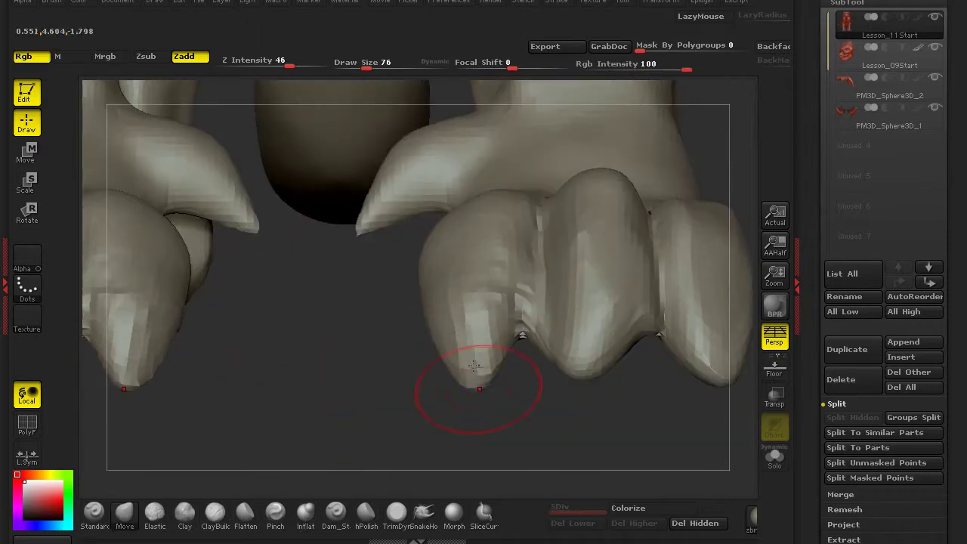
mouse_move(393, 307)
mouse_down()
mouse_move(385, 410)
mouse_move(451, 363)
mouse_up()
drag(408, 483, 370, 482)
Step: Flatten the inner side of the inner front toe with TrimDynamic at Z intensity 43
click(396, 512)
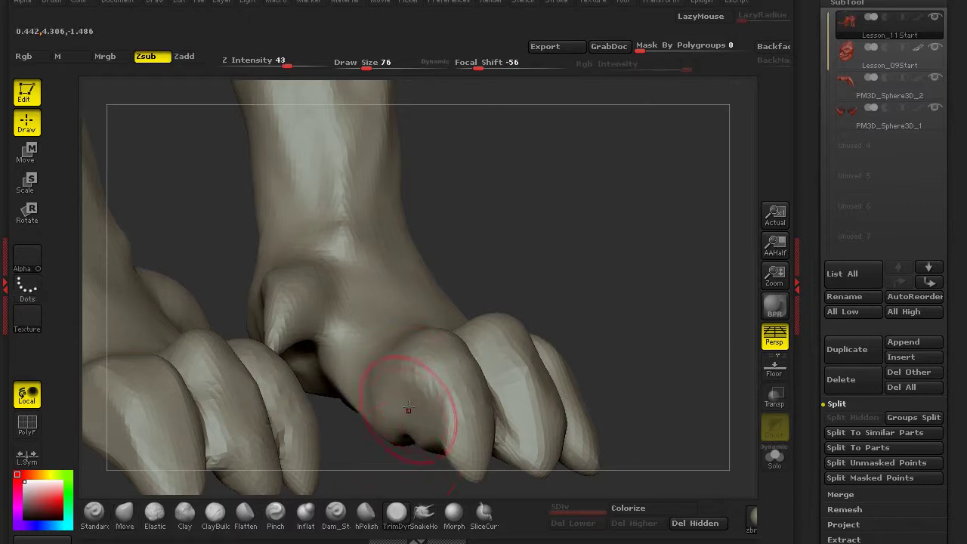
drag(416, 462, 410, 389)
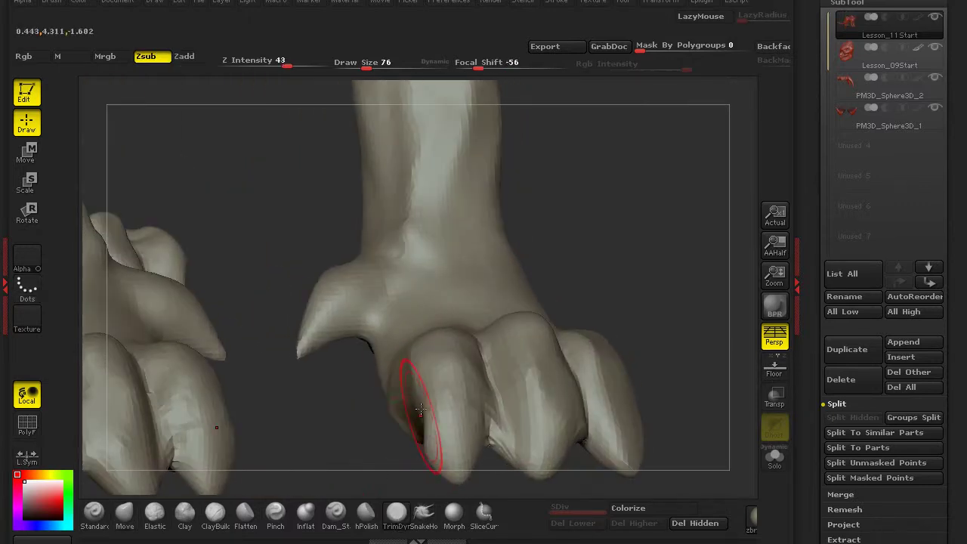
drag(416, 464, 418, 387)
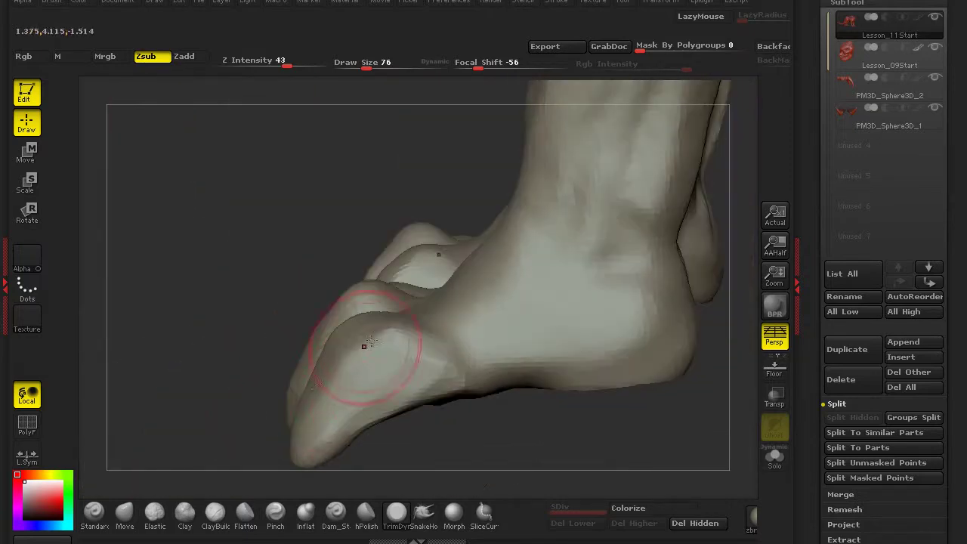
Step: Curve the front toe tips downward in profile with the Move brush at Z intensity 46 and draw size 76
click(121, 517)
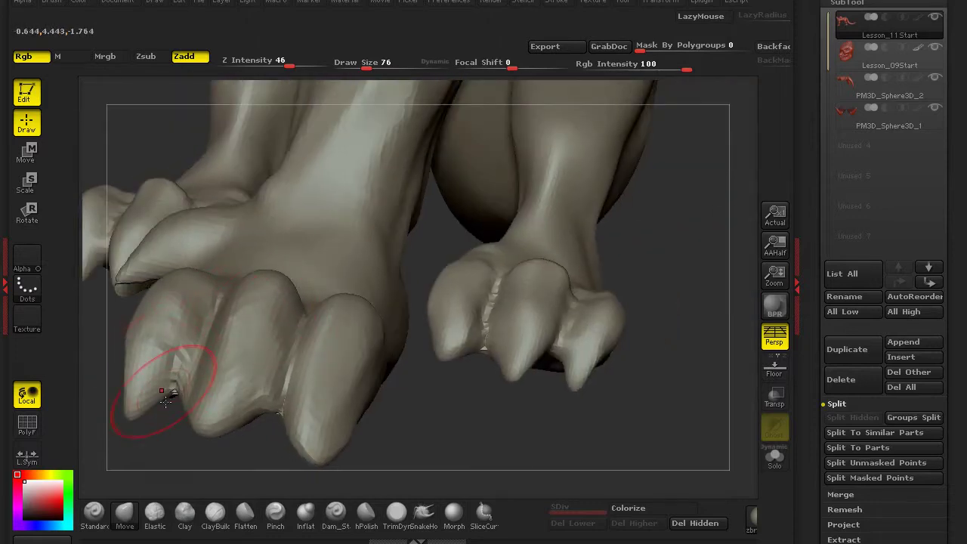
mouse_move(121, 400)
mouse_down()
mouse_move(259, 408)
mouse_move(268, 453)
mouse_move(286, 396)
mouse_up()
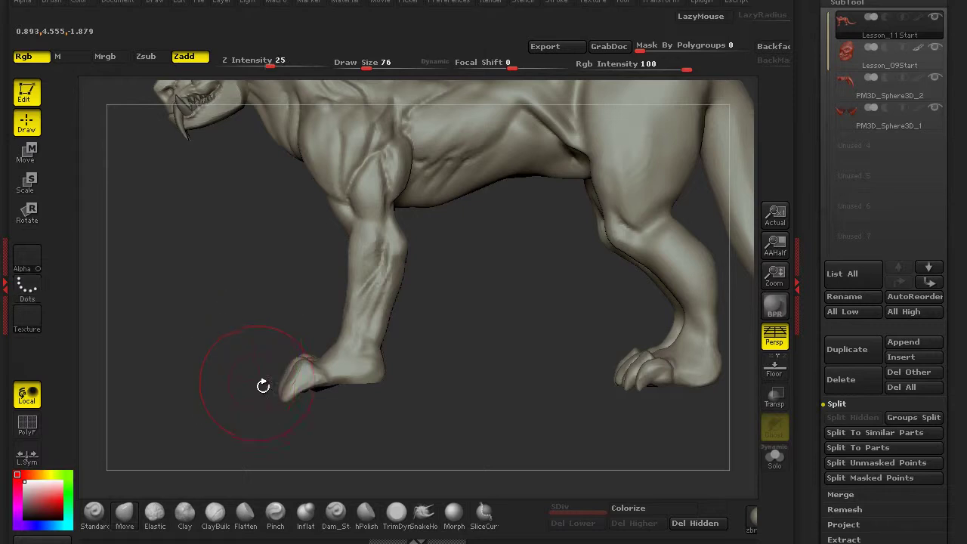
drag(259, 385, 281, 367)
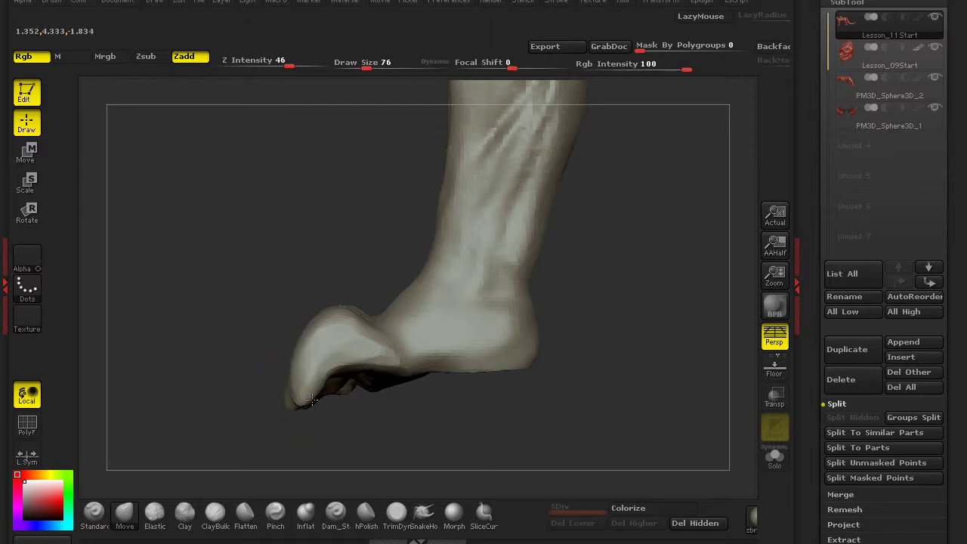
drag(304, 384, 306, 373)
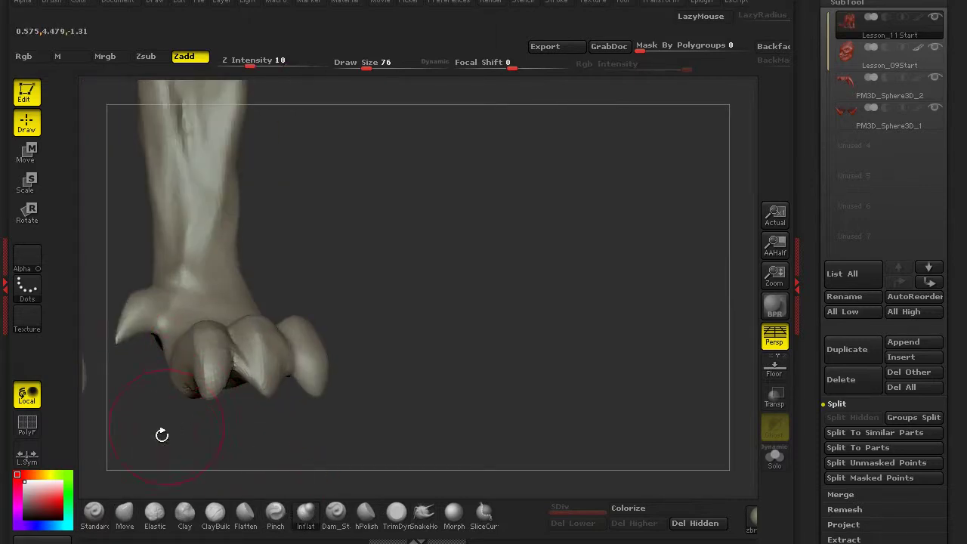
Step: Deepen the grooves between the front toes from the front with Dam_Standard at Z intensity 24
drag(161, 435, 249, 491)
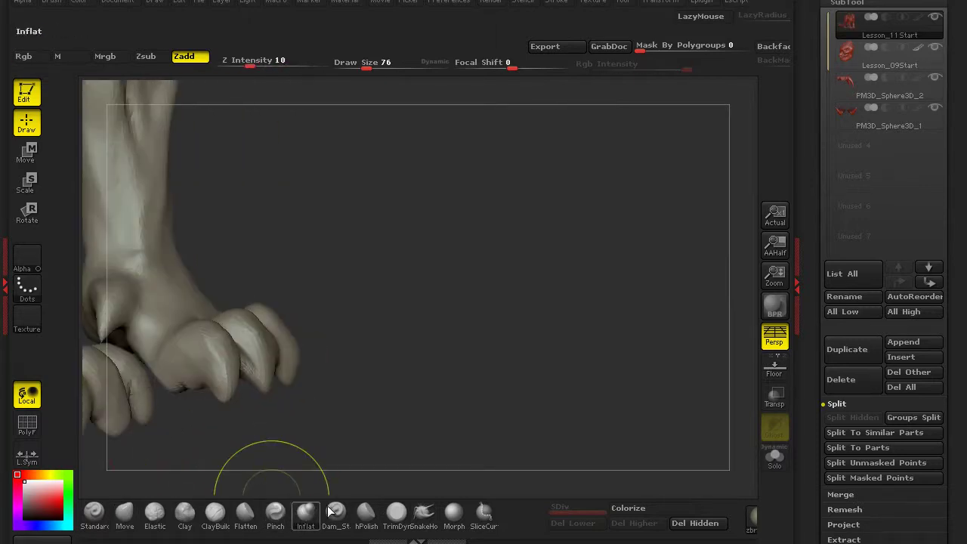
click(336, 514)
mouse_move(309, 484)
mouse_down()
mouse_move(174, 389)
mouse_move(259, 373)
mouse_up()
drag(314, 423, 338, 301)
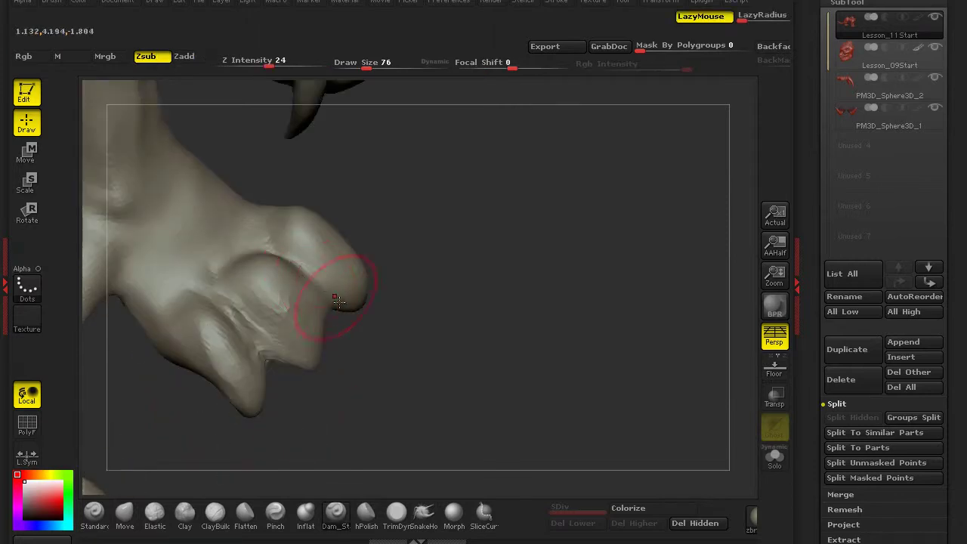
drag(544, 389, 345, 459)
Step: Bend the front thumb claws downward into hooks with the Move brush at Z intensity 46
click(108, 527)
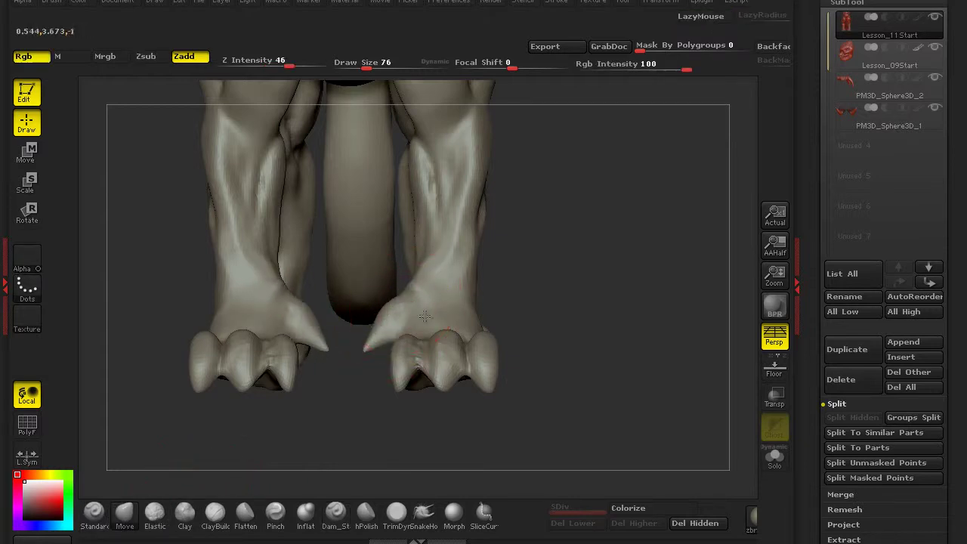
alt+drag(370, 346, 335, 356)
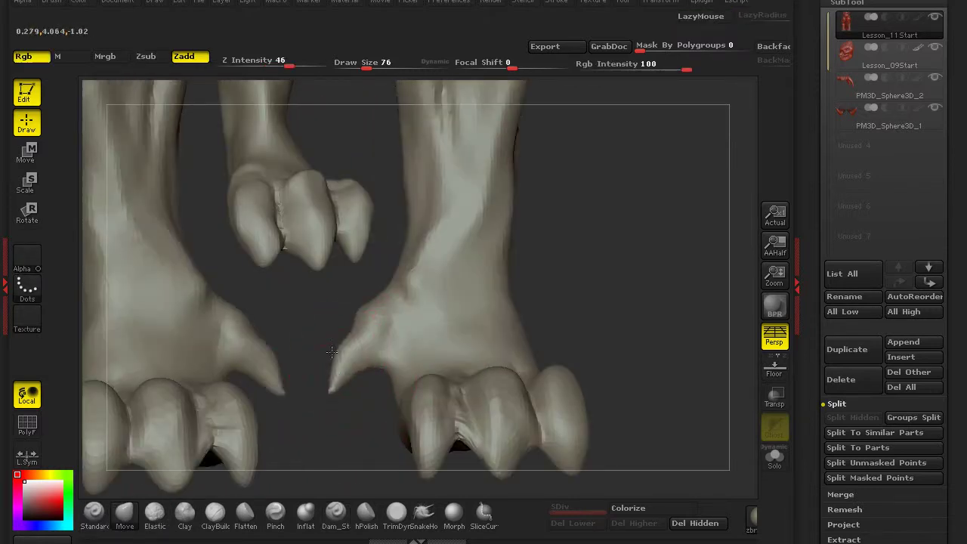
key(b)
key(m)
key(v)
drag(339, 401, 408, 346)
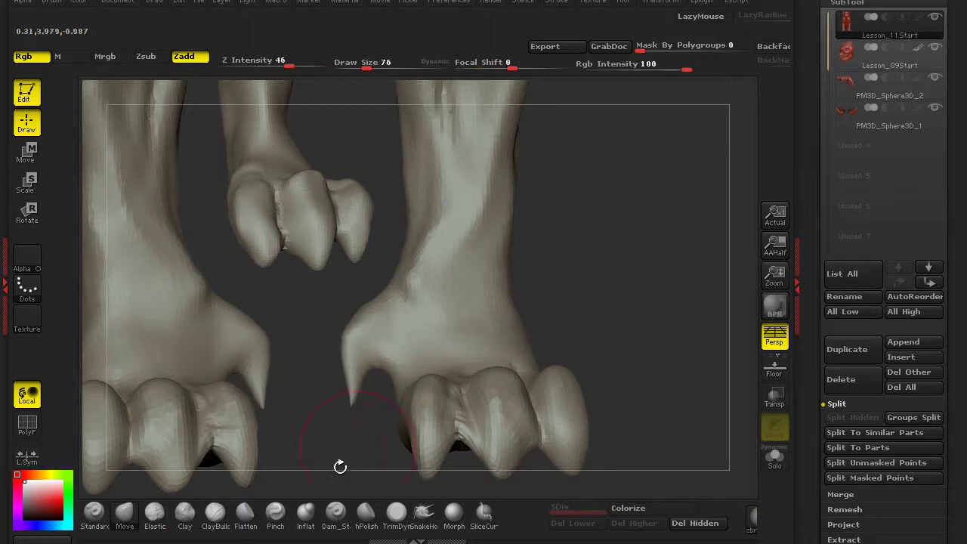
Step: Reposition the hooked thumb claw's tip with the Move brush and smooth its surface
key(b)
key(m)
key(v)
drag(349, 399, 355, 363)
drag(322, 389, 355, 377)
alt+drag(362, 450, 352, 463)
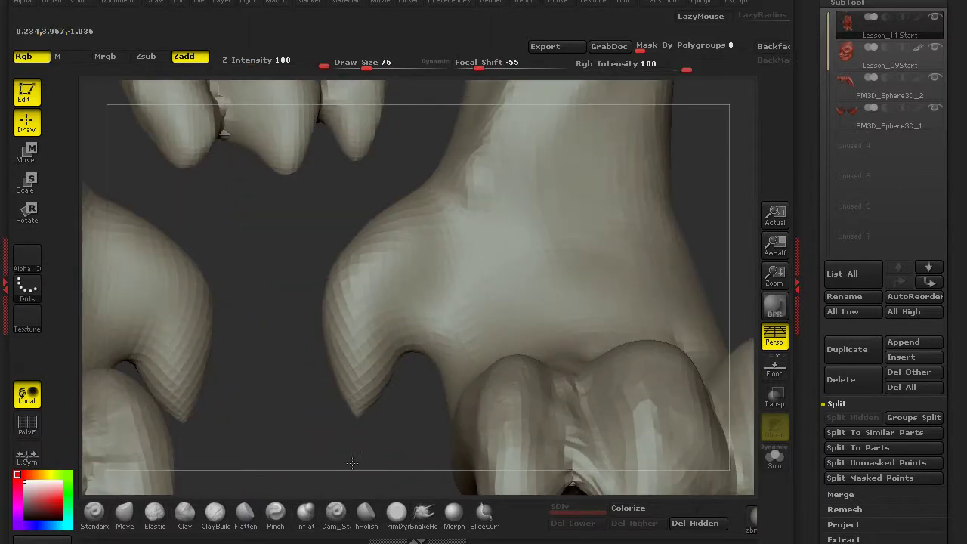
Step: Carve a crease around the thumb claw's base where it meets the palm with Dam_Standard at draw size 76
click(336, 514)
drag(401, 371, 423, 178)
mouse_move(280, 367)
alt+mouse_down()
mouse_move(352, 290)
mouse_move(288, 190)
alt+mouse_up()
mouse_move(330, 288)
mouse_down()
mouse_move(396, 311)
mouse_move(449, 408)
mouse_up()
mouse_move(464, 204)
mouse_down()
mouse_move(446, 207)
mouse_move(459, 307)
mouse_move(404, 340)
mouse_move(521, 181)
mouse_move(502, 264)
mouse_move(464, 328)
mouse_up()
mouse_move(425, 446)
mouse_down()
mouse_move(426, 399)
mouse_move(365, 387)
mouse_move(411, 431)
mouse_move(352, 404)
mouse_move(377, 442)
mouse_move(366, 533)
mouse_up()
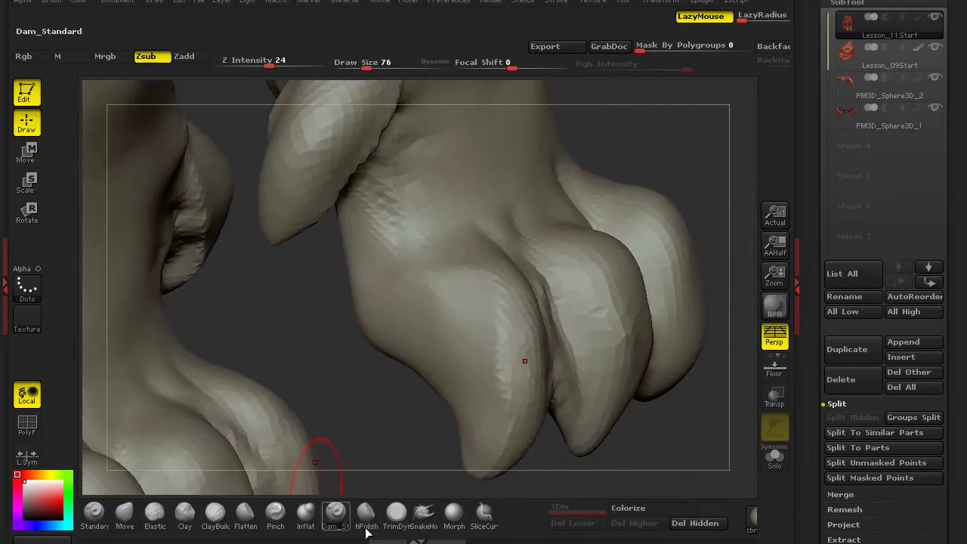
Step: Flatten the inner front toe's base with TrimDynamic and cut a crease behind it with Dam_Standard
click(396, 515)
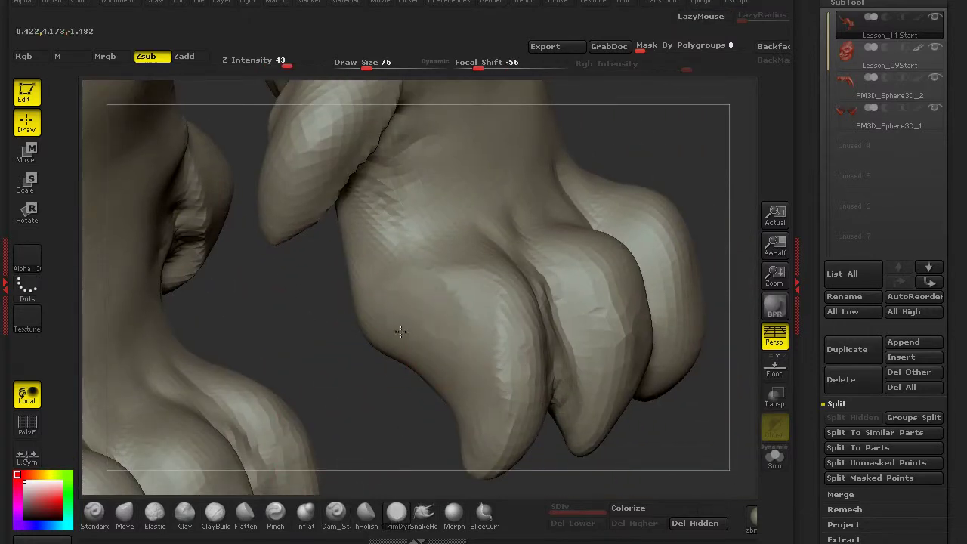
click(337, 511)
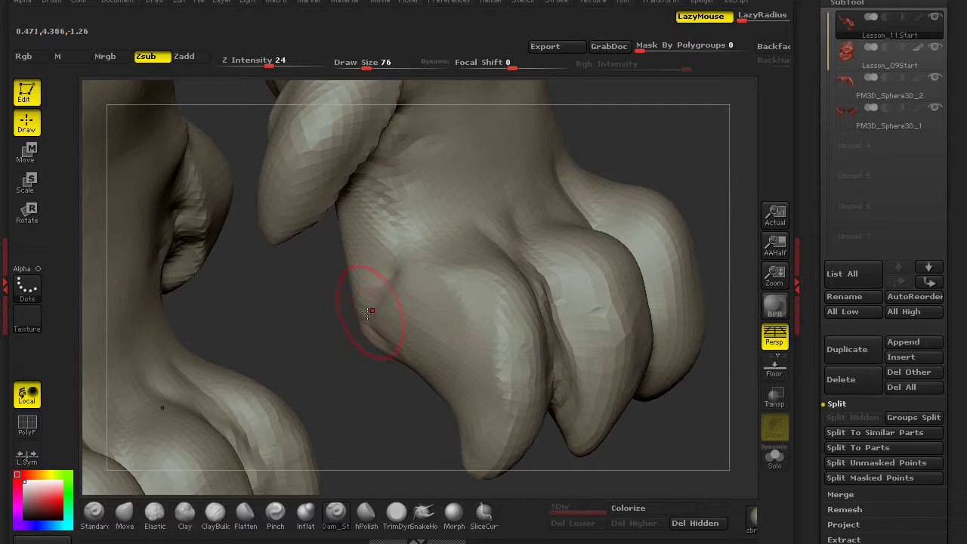
mouse_move(317, 325)
mouse_down()
mouse_move(355, 302)
mouse_move(313, 335)
mouse_move(393, 325)
mouse_up()
Step: Carve creases behind the front knuckles and around the outer toe's base with Dam_Standard at Z intensity 24
drag(647, 378, 429, 312)
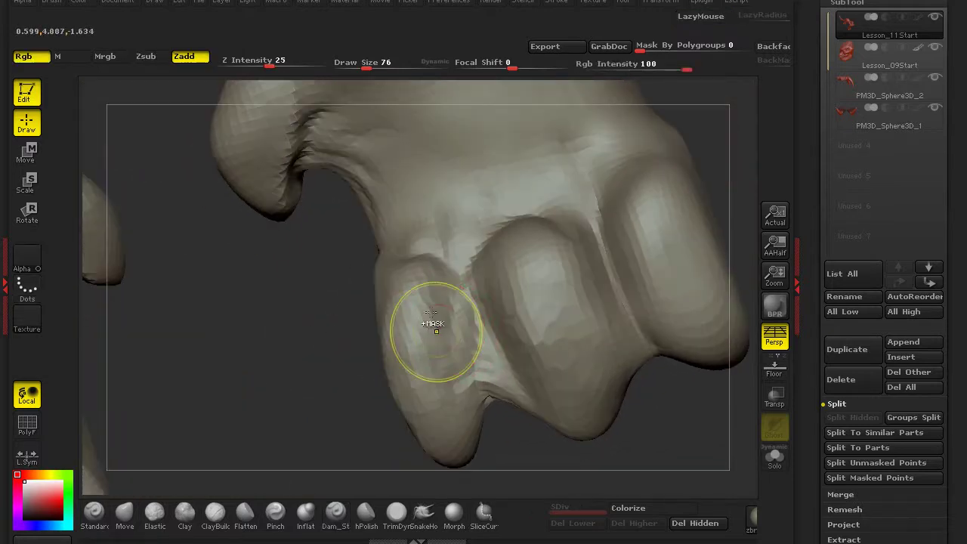
mouse_move(608, 273)
mouse_down()
mouse_move(554, 298)
mouse_move(599, 280)
mouse_up()
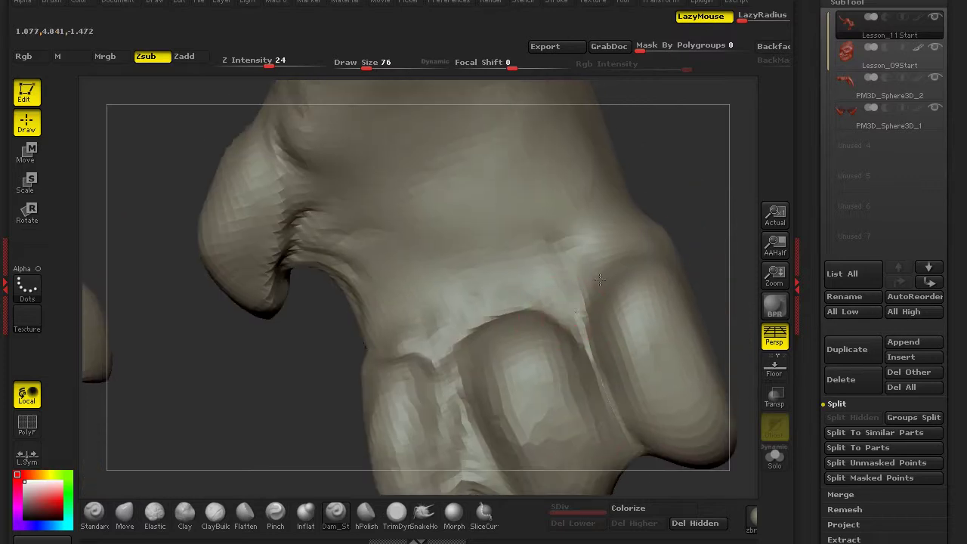
mouse_move(678, 234)
mouse_down()
mouse_move(363, 415)
mouse_move(435, 374)
mouse_move(540, 413)
mouse_up()
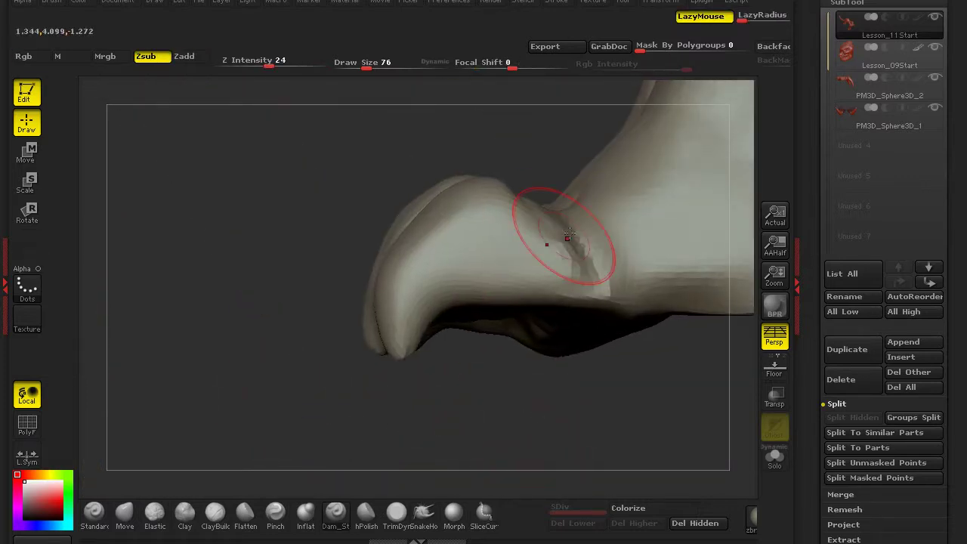
mouse_move(494, 356)
mouse_down()
mouse_move(492, 315)
mouse_move(297, 276)
mouse_move(582, 264)
mouse_up()
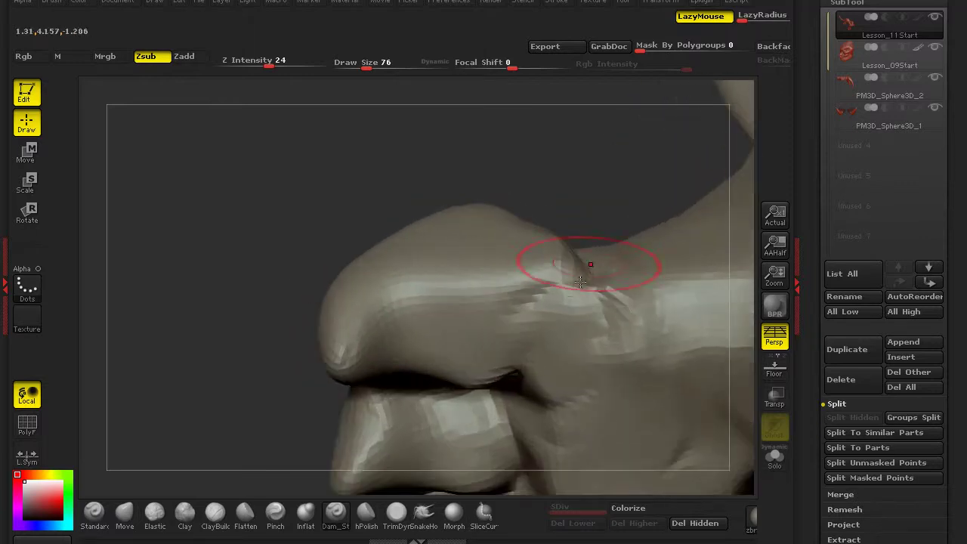
mouse_move(295, 332)
mouse_down()
mouse_move(277, 309)
mouse_move(425, 293)
mouse_move(431, 280)
mouse_up()
mouse_move(453, 397)
mouse_down()
mouse_move(469, 327)
mouse_move(442, 242)
mouse_up()
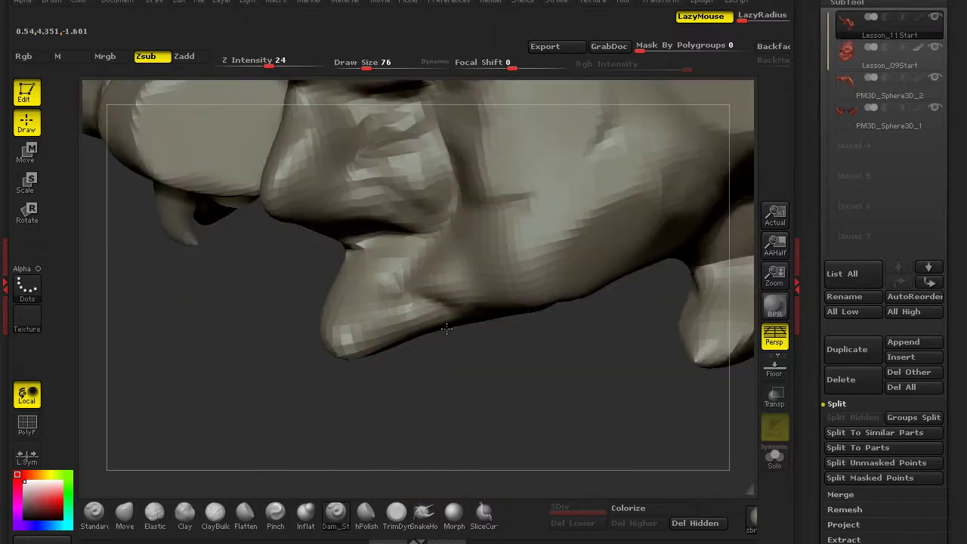
Step: Build up the undersides of the front toes with the Clay brush at Z intensity 50 and draw size 76
drag(299, 420, 190, 460)
click(185, 513)
mouse_move(363, 423)
mouse_down()
mouse_move(412, 263)
mouse_move(499, 280)
mouse_move(370, 264)
mouse_move(296, 325)
mouse_up()
drag(308, 439, 469, 384)
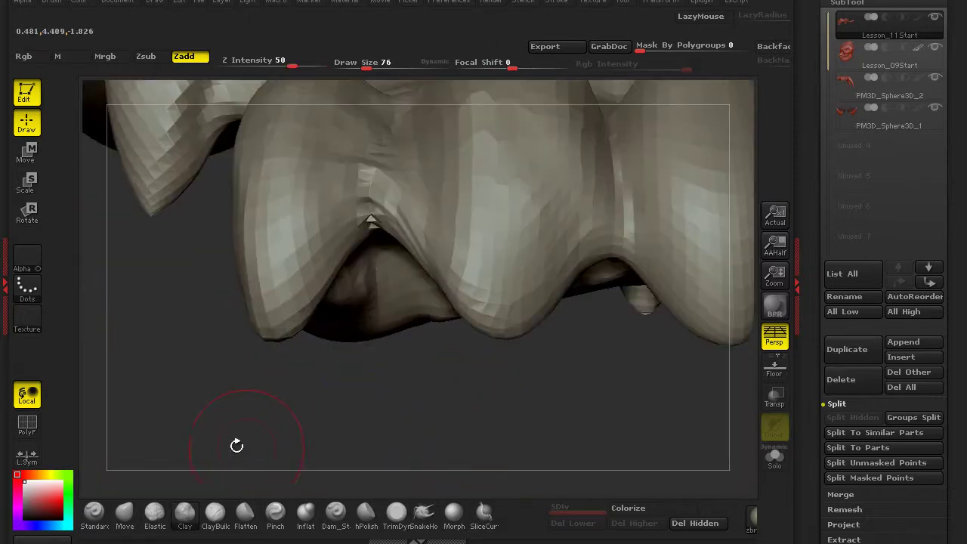
Step: Pull the middle front toe's tip into a sharper claw with the SnakeHook brush at Z intensity 100
mouse_move(237, 446)
mouse_down()
mouse_move(379, 512)
mouse_move(340, 453)
mouse_up()
click(423, 514)
mouse_move(393, 438)
mouse_down()
mouse_move(364, 410)
mouse_move(471, 309)
mouse_move(483, 320)
mouse_up()
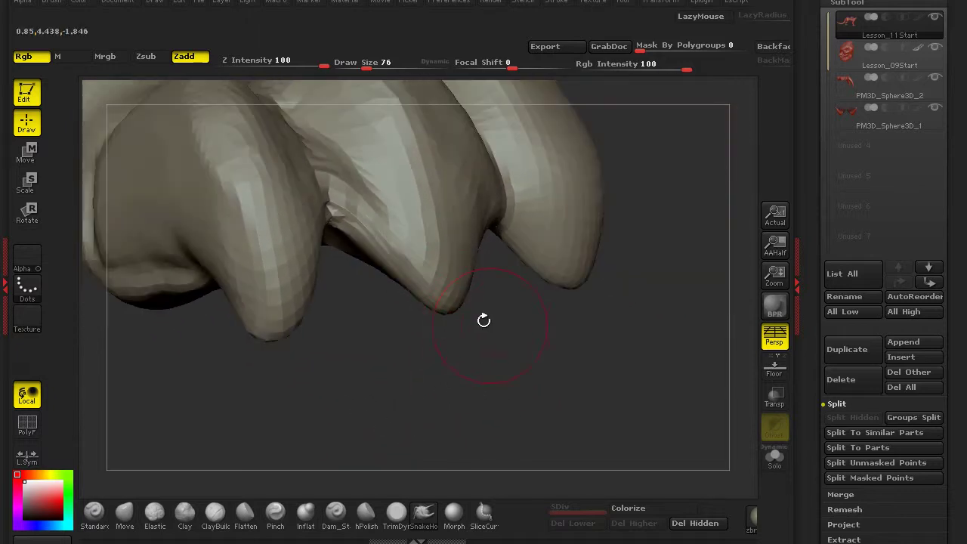
drag(333, 197, 356, 214)
Step: Swell the middle front toe with the Inflat brush at Z intensity 10 and draw size 140
click(305, 512)
drag(325, 370, 347, 249)
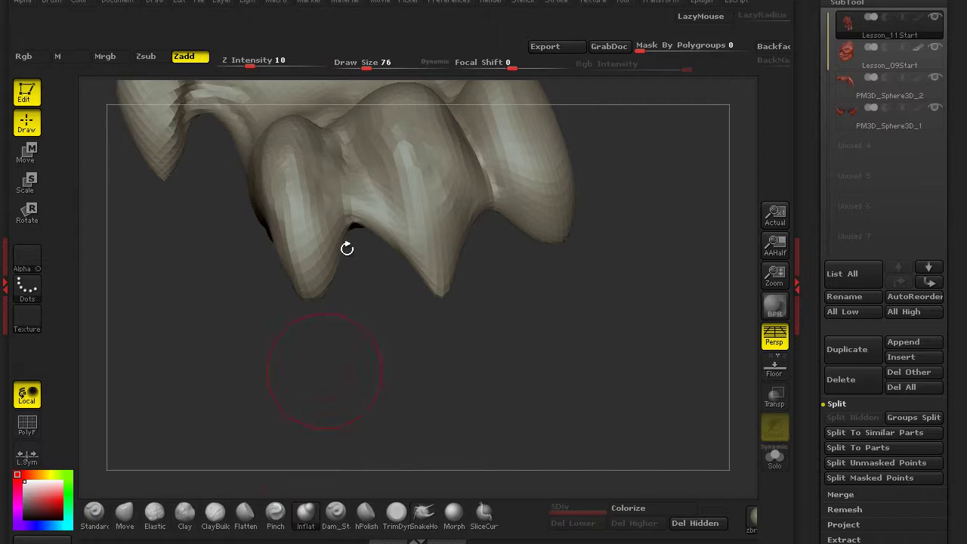
drag(365, 400, 453, 335)
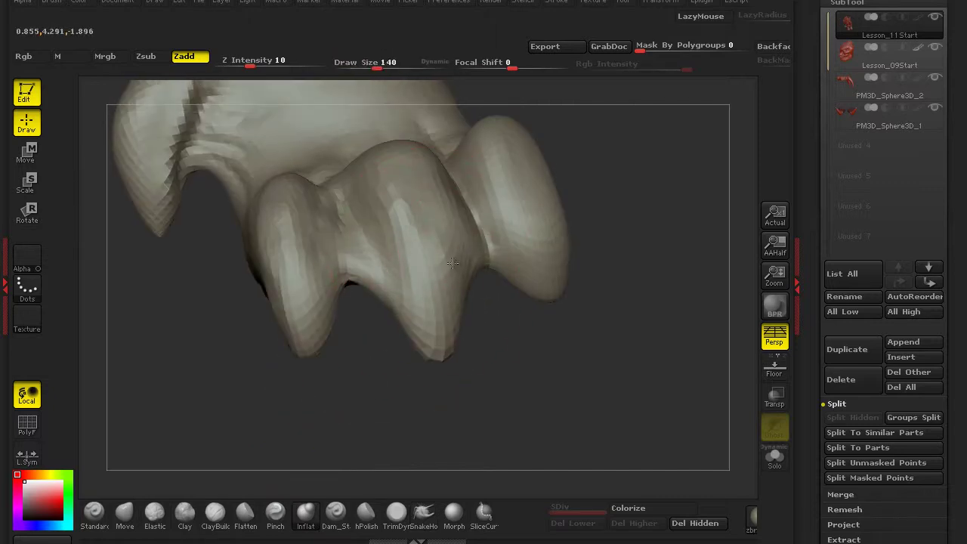
Step: Lengthen and taper the inner and middle front toes with the Move brush at draw size 140
click(126, 520)
mouse_move(272, 393)
mouse_down()
mouse_move(302, 287)
mouse_move(352, 318)
mouse_move(297, 371)
mouse_move(313, 360)
mouse_move(155, 247)
mouse_move(353, 318)
mouse_move(214, 380)
mouse_move(313, 393)
mouse_move(405, 340)
mouse_move(430, 400)
mouse_move(221, 414)
mouse_move(364, 373)
mouse_up()
mouse_move(319, 401)
mouse_down()
mouse_move(334, 461)
mouse_move(339, 445)
mouse_move(561, 428)
mouse_move(591, 380)
mouse_move(546, 378)
mouse_move(454, 423)
mouse_up()
Step: Carve and smooth the crease between the inner and middle front toes with Dam_Standard, reducing the draw size to 84
click(335, 513)
drag(402, 486, 356, 408)
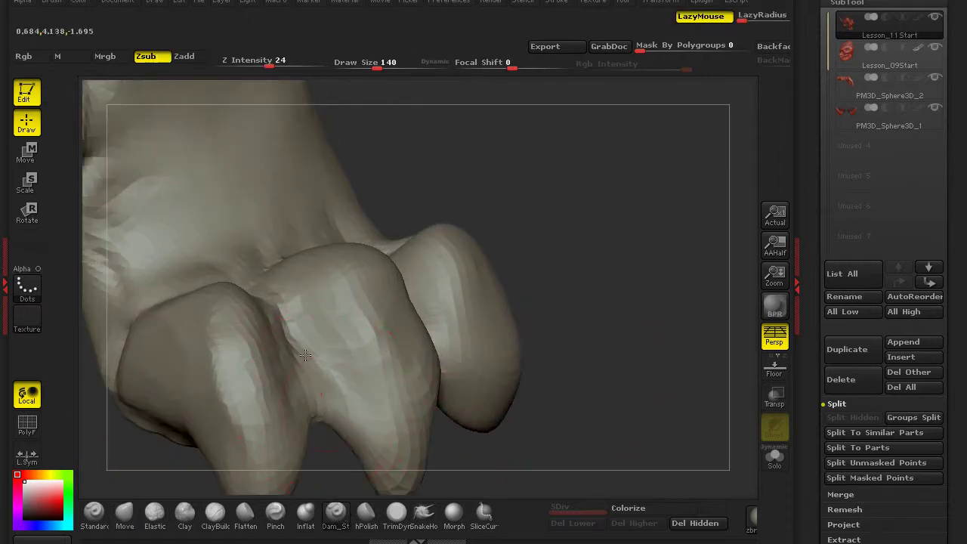
drag(386, 66, 367, 67)
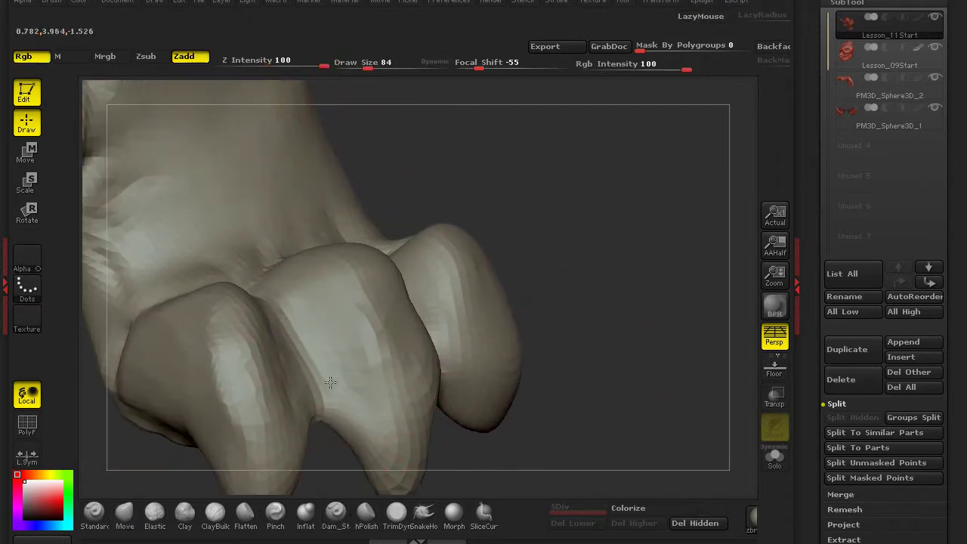
mouse_move(300, 348)
mouse_down()
mouse_move(323, 447)
mouse_move(313, 391)
mouse_up()
Step: Deepen the creases at the middle toe's base and beside the outer front toe with Dam_Standard at draw size 84
drag(345, 227, 249, 238)
mouse_move(574, 317)
mouse_down()
mouse_move(615, 345)
mouse_move(291, 363)
mouse_up()
key(f)
mouse_move(495, 479)
mouse_down()
mouse_move(302, 378)
mouse_move(388, 378)
mouse_move(367, 328)
mouse_move(349, 397)
mouse_move(425, 242)
mouse_up()
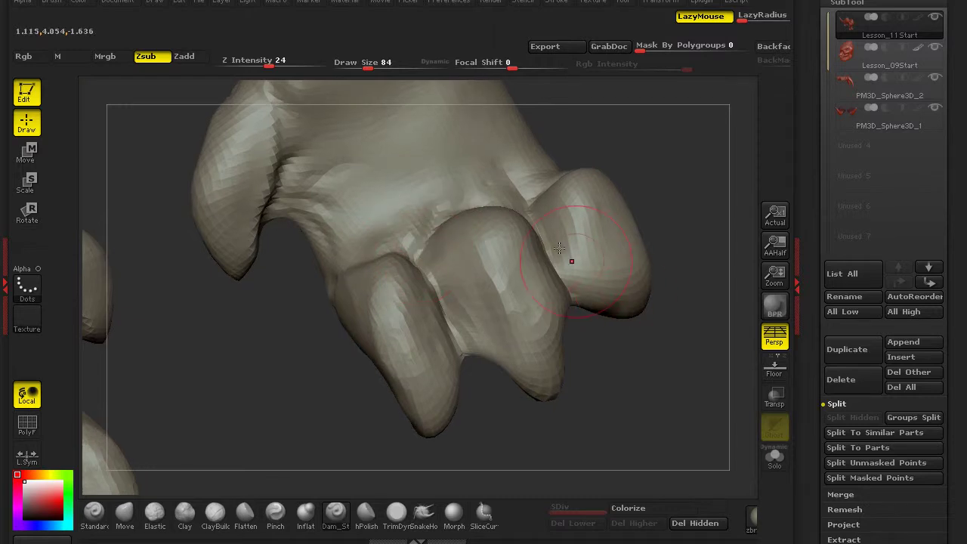
mouse_move(547, 239)
mouse_down()
mouse_move(572, 332)
mouse_move(609, 345)
mouse_up()
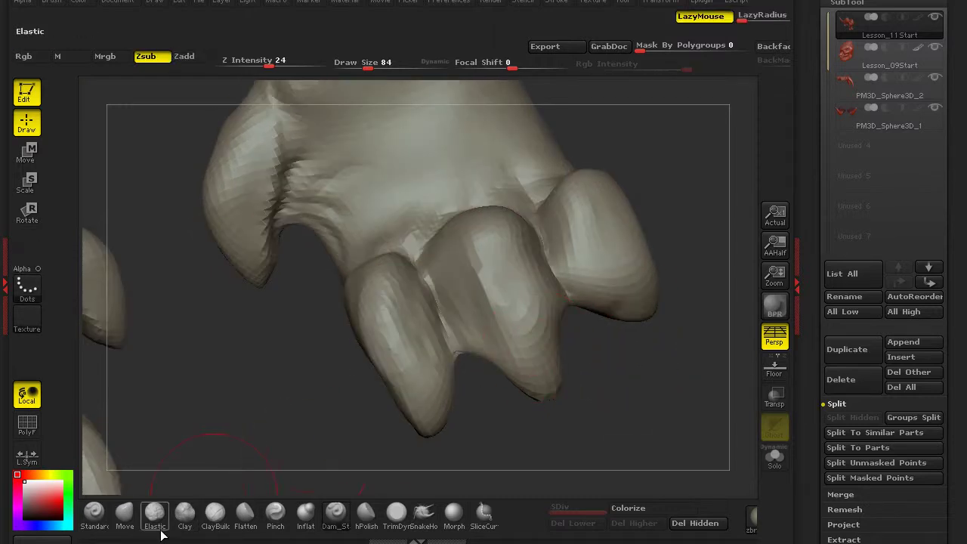
Step: Reshape the inner and outer front toes' tips with the Move brush at Z intensity 46 and draw size 84
click(124, 514)
mouse_move(212, 441)
mouse_down()
mouse_move(524, 253)
mouse_move(610, 279)
mouse_move(591, 300)
mouse_up()
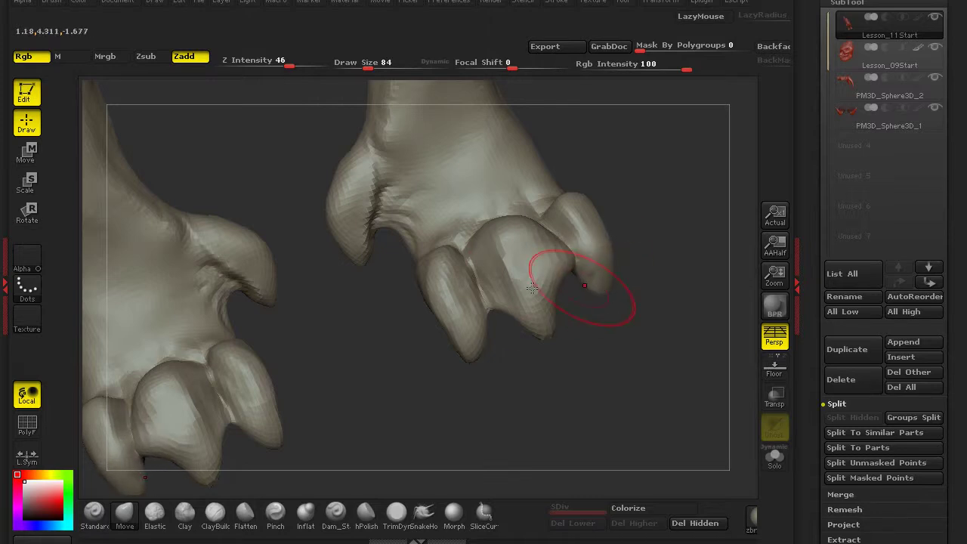
drag(469, 351, 441, 349)
mouse_move(567, 273)
mouse_down()
mouse_move(516, 255)
mouse_move(529, 255)
mouse_up()
mouse_move(581, 366)
mouse_down()
mouse_move(592, 387)
mouse_move(397, 231)
mouse_move(216, 438)
mouse_move(354, 209)
mouse_up()
drag(246, 352, 302, 379)
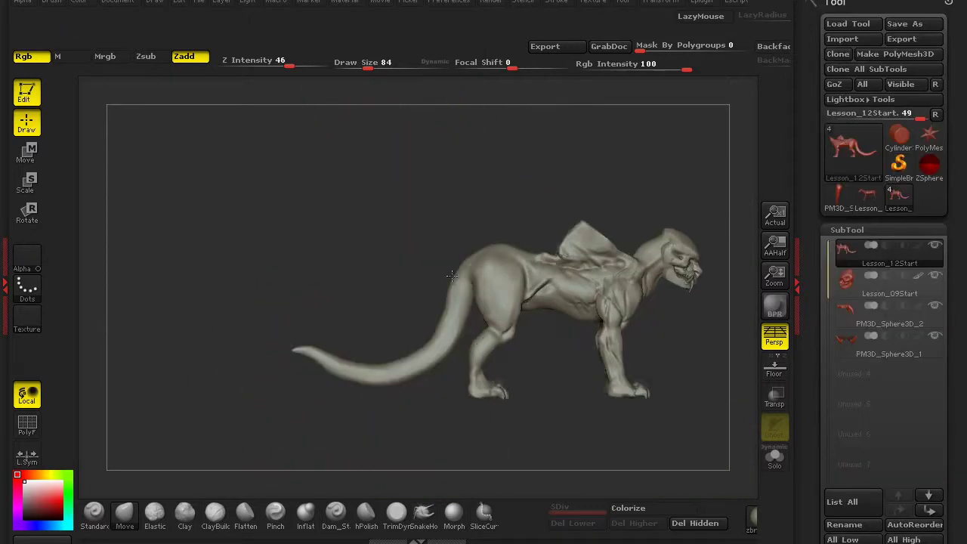
Step: Swell the tail lightly with the Inflat brush at Z intensity 10 and draw size 84
drag(529, 257, 571, 316)
drag(520, 359, 251, 477)
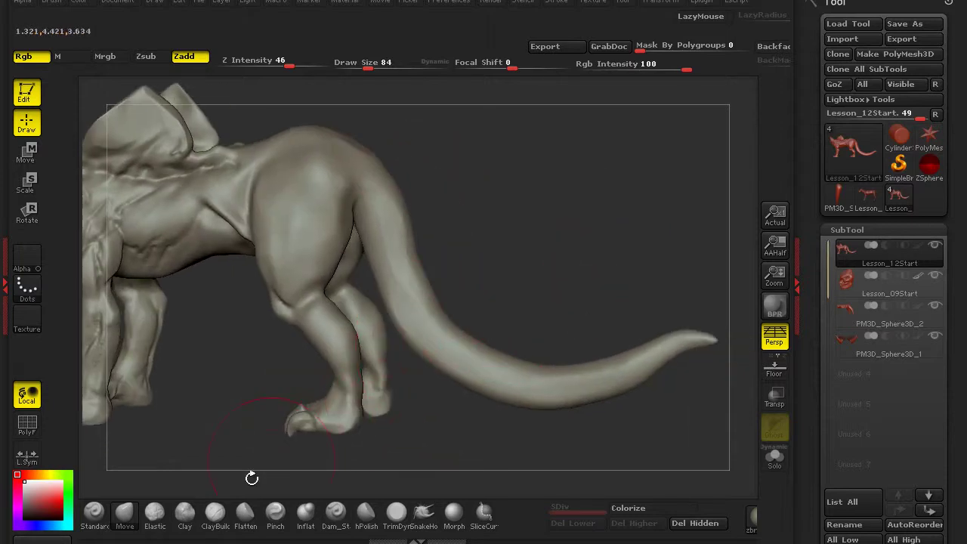
click(305, 512)
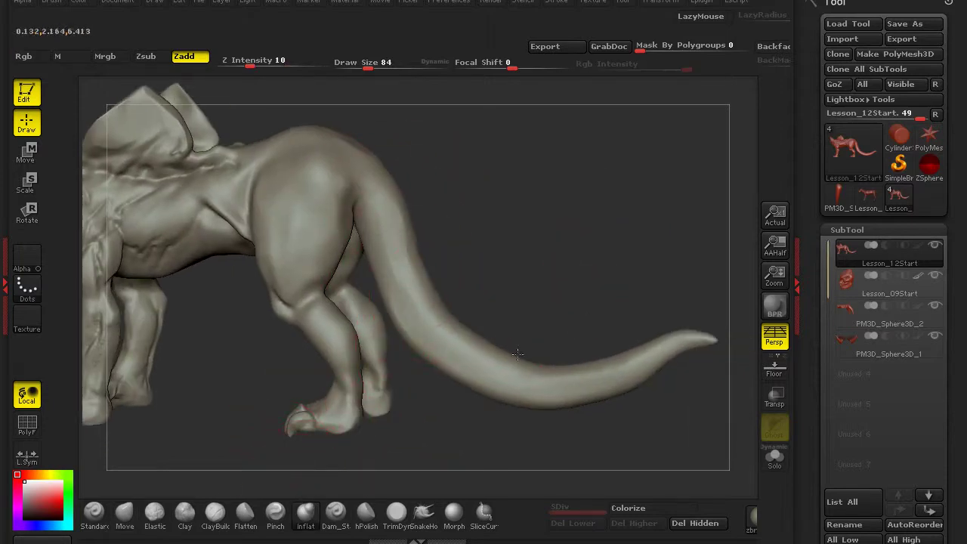
key(b)
key(s)
key(t)
drag(223, 359, 189, 428)
key(b)
key(i)
key(n)
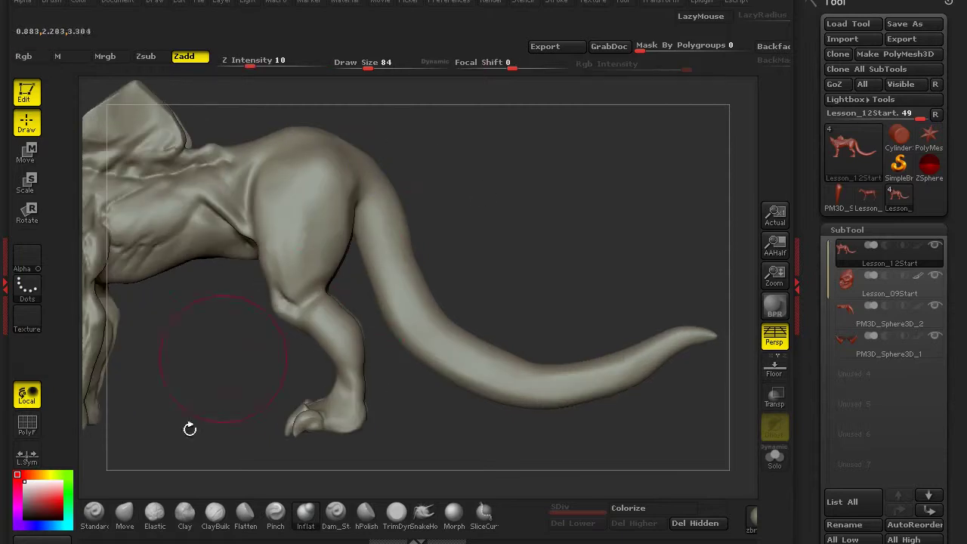
Step: Reshape the tail's base and its transition into the hips with the Move brush at Z intensity 46
click(125, 513)
drag(188, 483, 425, 287)
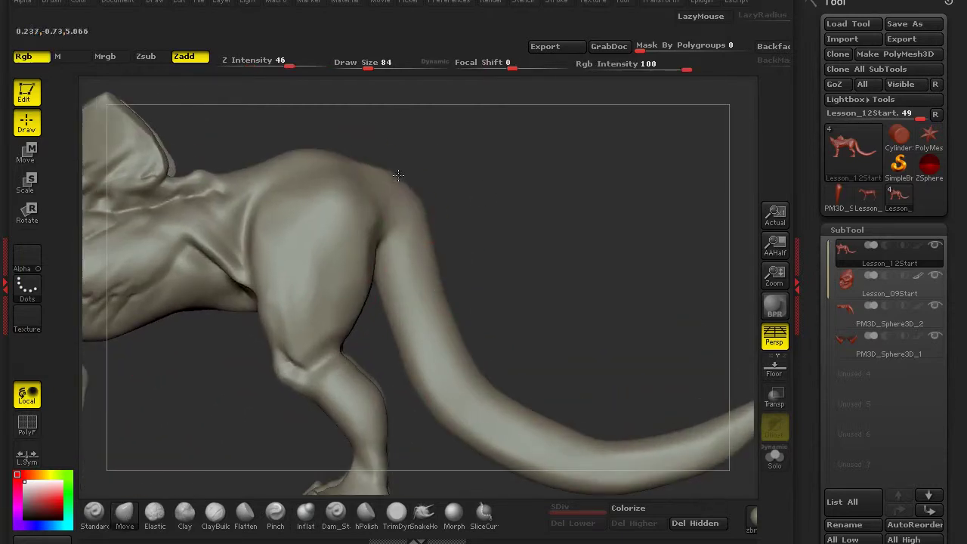
mouse_move(403, 191)
mouse_down()
mouse_move(466, 224)
mouse_move(454, 338)
mouse_move(475, 320)
mouse_move(494, 363)
mouse_move(472, 257)
mouse_up()
mouse_move(462, 396)
mouse_down()
mouse_move(427, 417)
mouse_move(370, 406)
mouse_move(352, 418)
mouse_move(438, 381)
mouse_move(501, 213)
mouse_move(466, 231)
mouse_move(667, 272)
mouse_up()
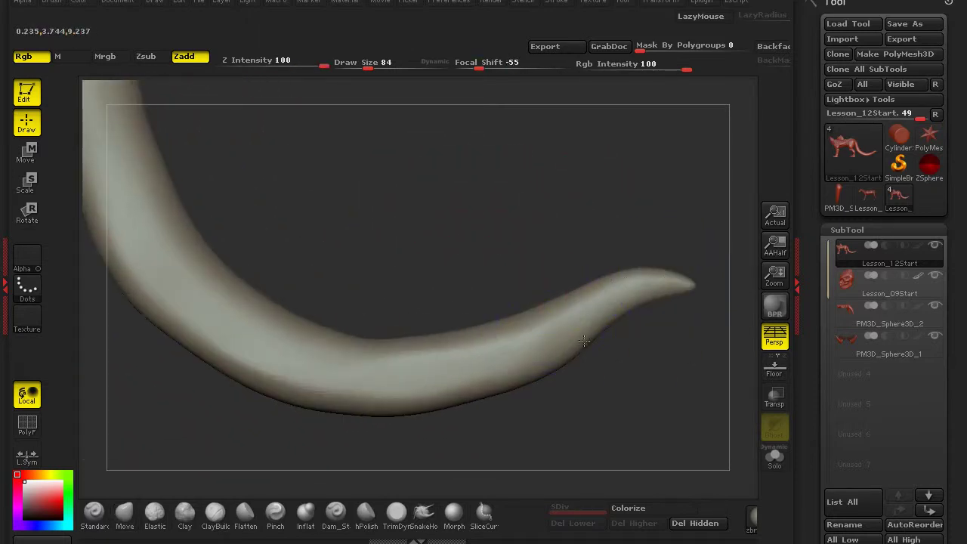
Step: Refine the tail tip's curve with the Move brush and flatten its side with TrimDynamic at Z intensity 43
key(b)
key(m)
key(v)
mouse_move(460, 368)
mouse_down()
mouse_move(483, 363)
mouse_move(500, 375)
mouse_up()
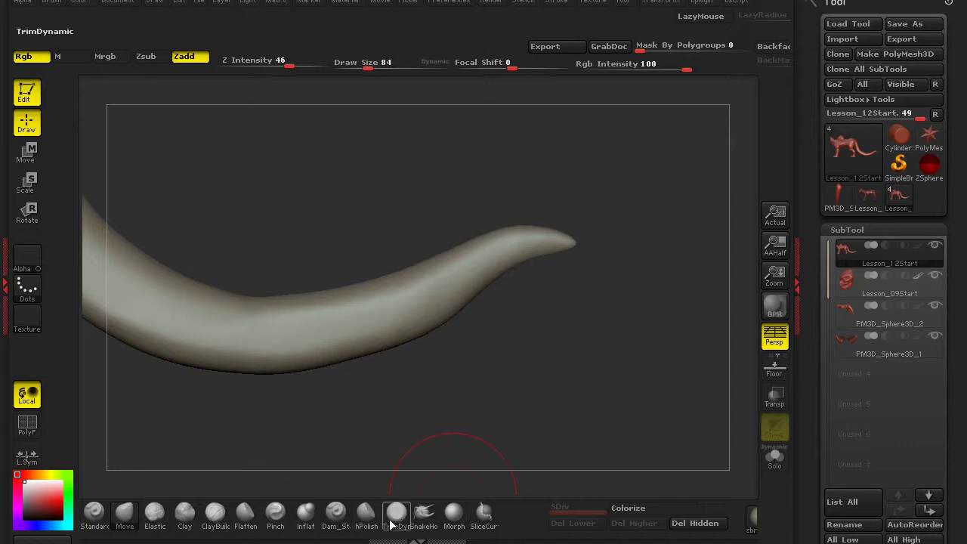
click(396, 514)
mouse_move(468, 423)
mouse_down()
mouse_move(442, 330)
mouse_move(527, 262)
mouse_up()
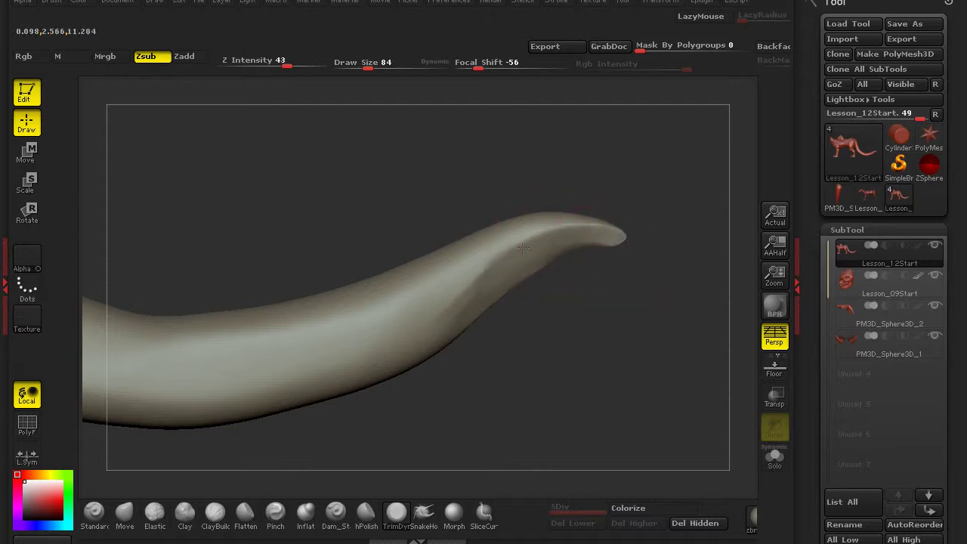
Step: Flatten and smooth the underside near the tail tip with TrimDynamic at Z intensity 43 and draw size 84
key(b)
key(s)
key(t)
mouse_move(453, 324)
mouse_down()
mouse_move(463, 292)
mouse_move(539, 249)
mouse_move(486, 292)
mouse_up()
key(shift)
mouse_move(389, 374)
mouse_down()
mouse_move(371, 294)
mouse_move(378, 356)
mouse_move(268, 333)
mouse_move(447, 355)
mouse_up()
key(shift)
Step: Flatten the tail's opposite side from the tip to the lower bend with TrimDynamic at Z intensity 43, smoothing rough facets
alt+drag(501, 371, 401, 318)
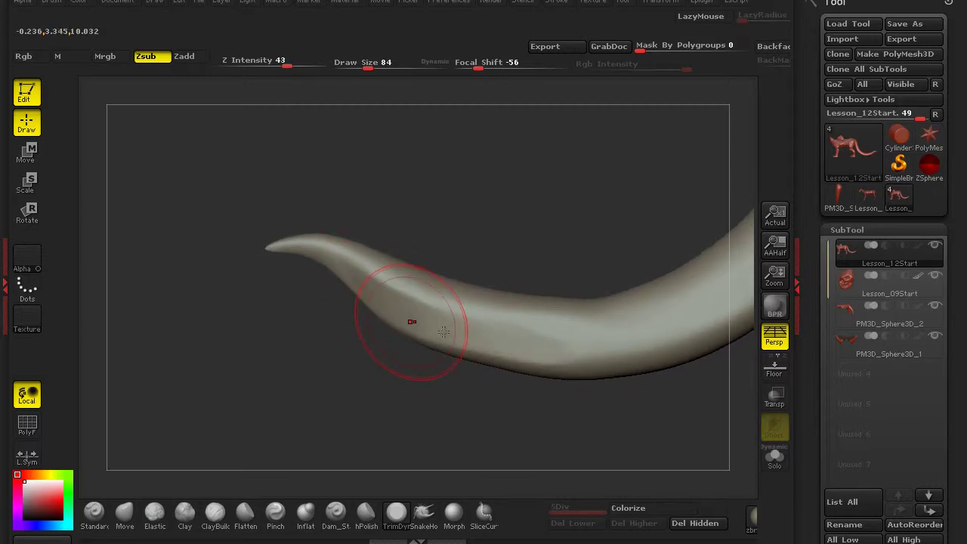
drag(444, 332, 444, 324)
drag(648, 400, 484, 351)
alt+drag(579, 383, 411, 382)
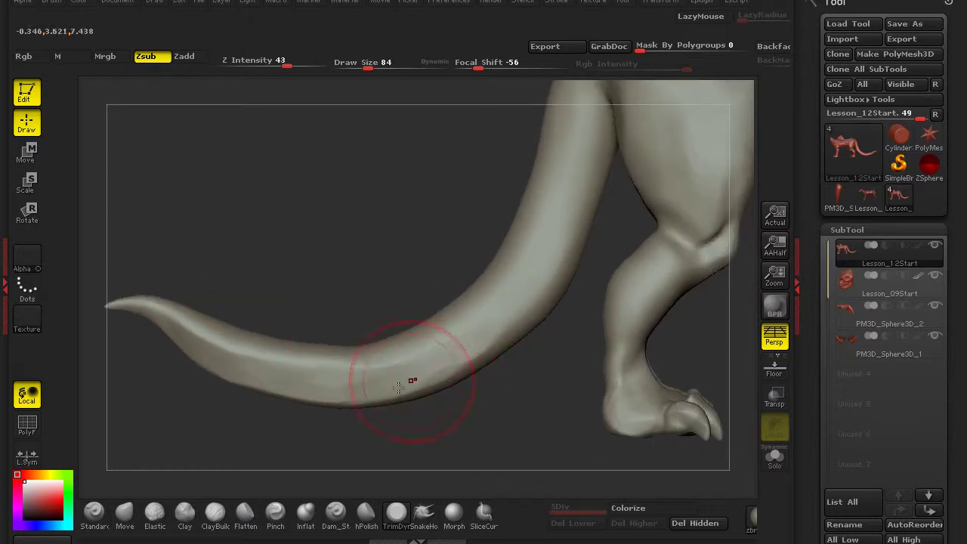
alt+drag(501, 317, 418, 314)
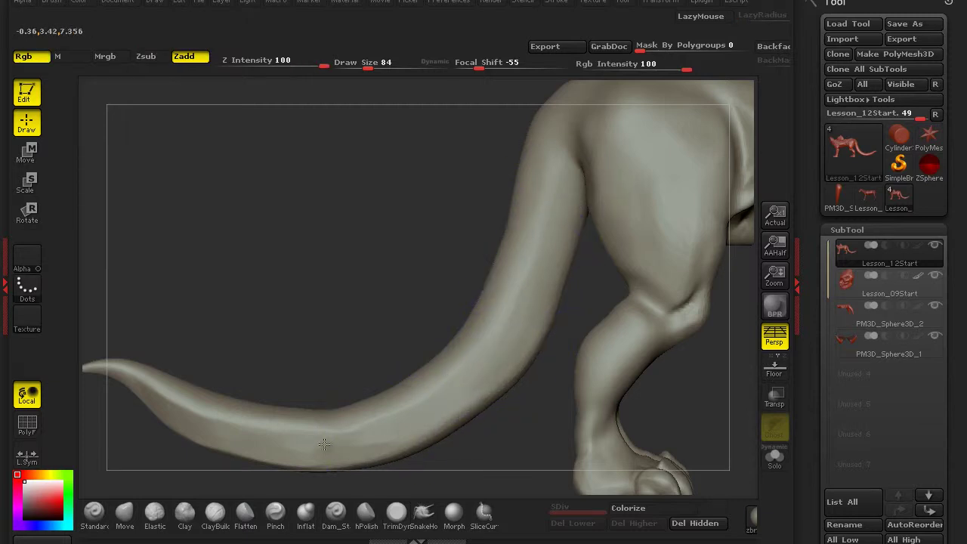
drag(427, 304, 368, 358)
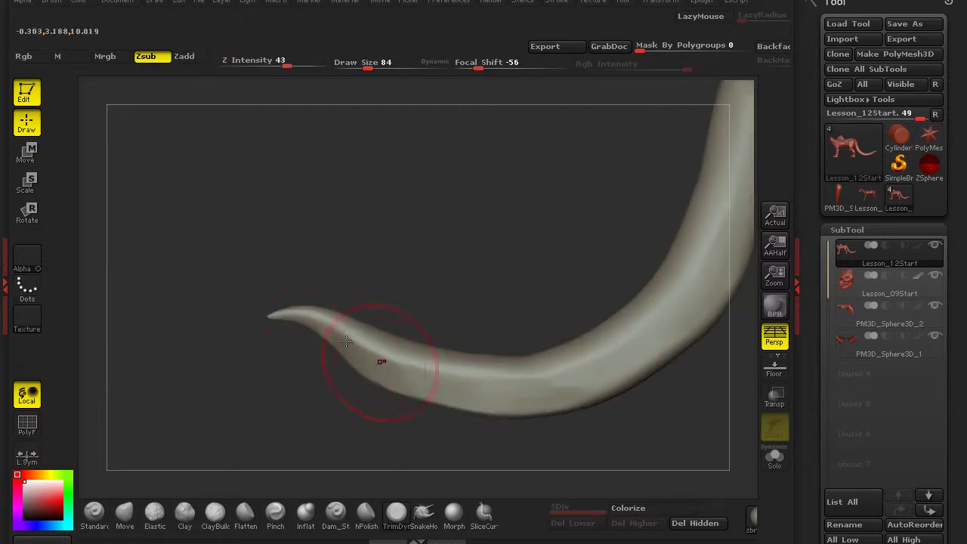
drag(323, 380, 412, 378)
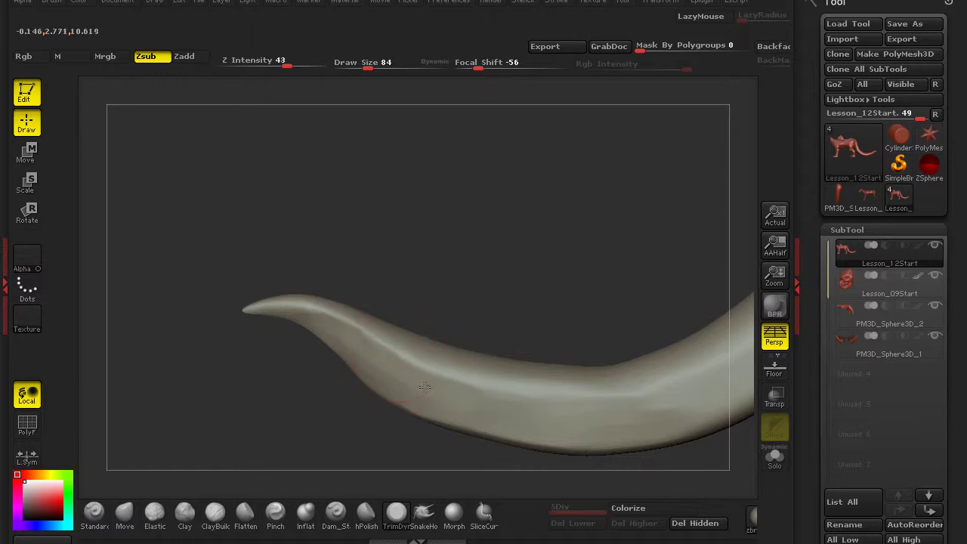
drag(343, 387, 259, 361)
drag(265, 423, 367, 406)
scroll(204, 398, up, 3)
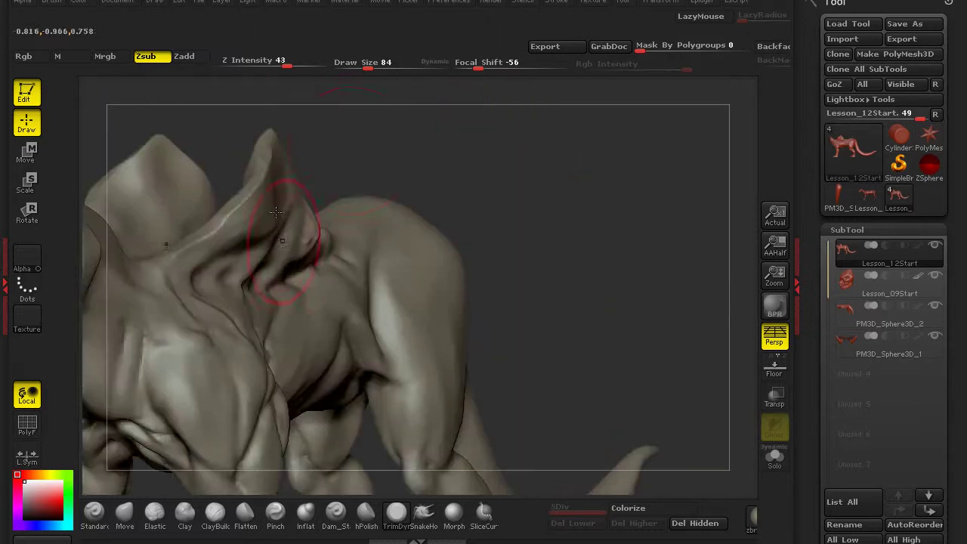
Step: Swell the lower tail and its tip with the Inflat brush at Z intensity 10 and draw size 84
mouse_move(274, 211)
mouse_down()
mouse_move(533, 222)
mouse_move(546, 179)
mouse_move(401, 254)
mouse_move(450, 461)
mouse_move(476, 192)
mouse_move(494, 302)
mouse_move(578, 293)
mouse_up()
click(306, 514)
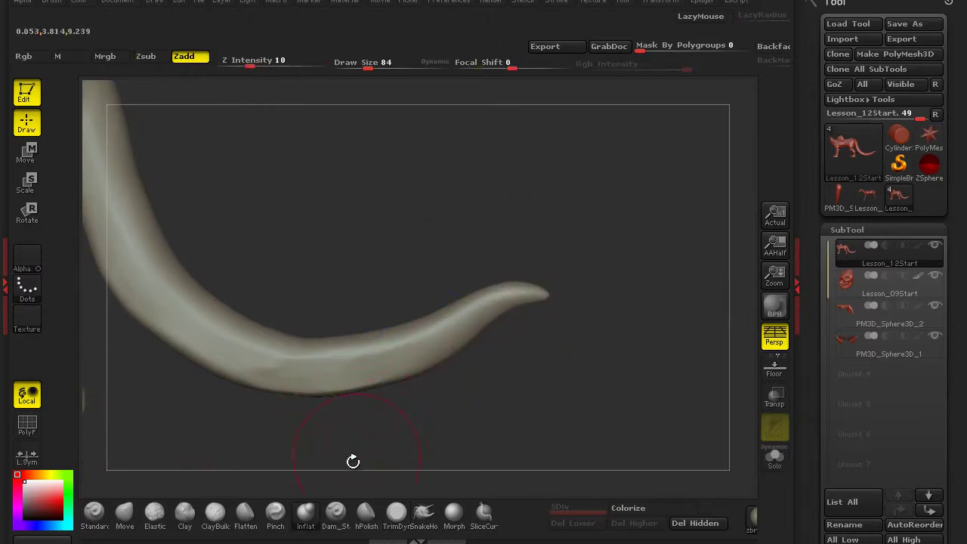
alt+drag(352, 458, 349, 333)
drag(368, 194, 401, 294)
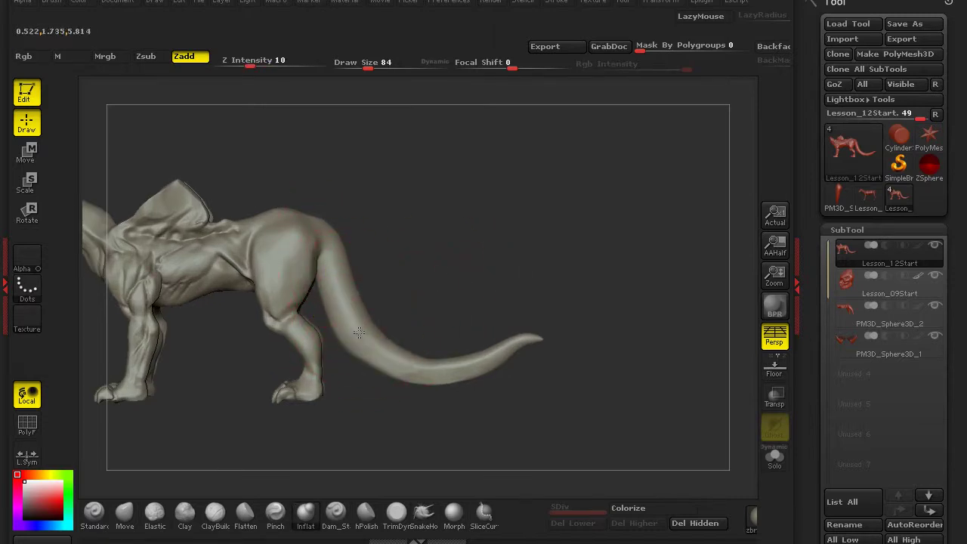
alt+drag(538, 389, 380, 468)
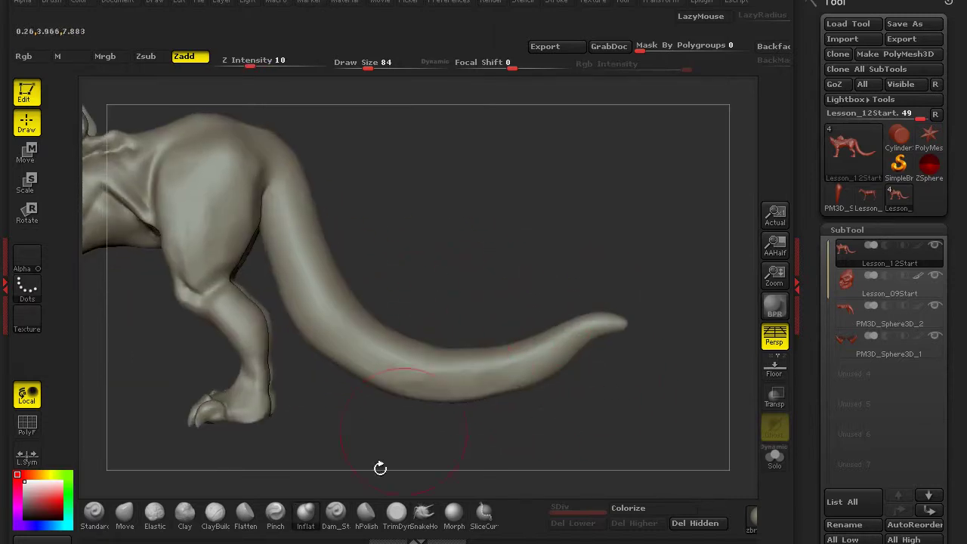
Step: Draw the tail tip out into a longer, thinner point with the Move brush
key(b)
key(s)
key(t)
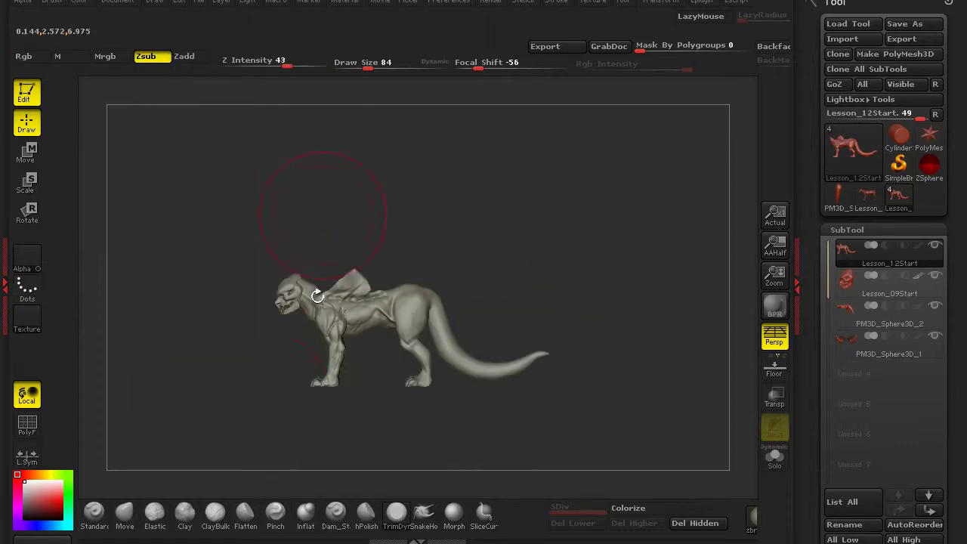
drag(255, 408, 326, 373)
click(121, 511)
mouse_move(330, 319)
mouse_down()
mouse_move(306, 329)
mouse_move(378, 324)
mouse_up()
key(b)
key(m)
key(v)
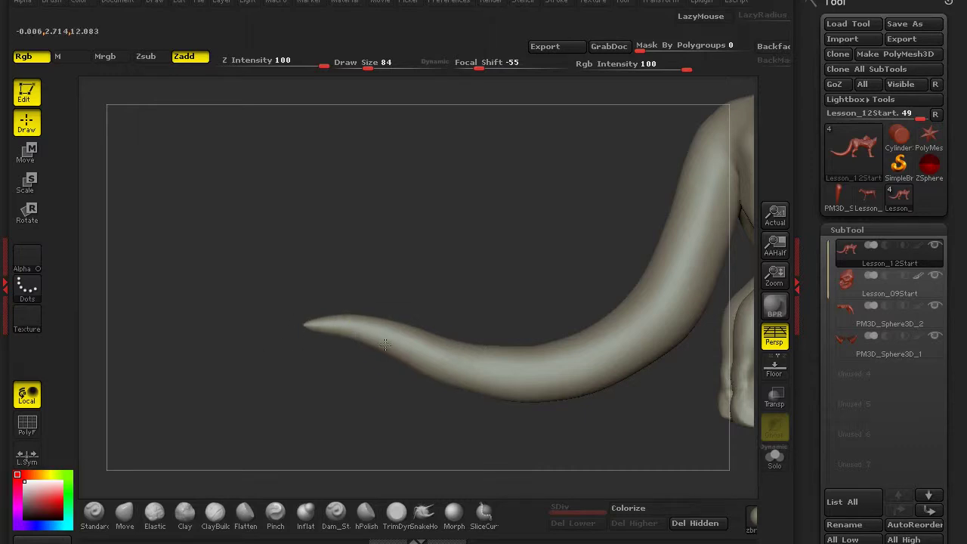
Step: Refine the tapered tip's contour with the Move brush and smooth its surface
key(b)
key(m)
key(v)
mouse_move(255, 395)
mouse_down()
mouse_move(276, 382)
mouse_move(368, 401)
mouse_move(461, 316)
mouse_move(637, 330)
mouse_move(436, 367)
mouse_up()
key(b)
key(m)
key(v)
mouse_move(393, 459)
mouse_down()
mouse_move(395, 483)
mouse_move(383, 346)
mouse_up()
Step: Flatten the side of the tail with TrimDynamic and even out its curve toward the tip with the Move brush
click(396, 512)
drag(356, 294, 425, 365)
key(b)
key(m)
key(v)
mouse_move(364, 282)
mouse_down()
mouse_move(416, 376)
mouse_move(354, 288)
mouse_move(495, 416)
mouse_move(460, 394)
mouse_move(605, 388)
mouse_move(529, 406)
mouse_move(620, 398)
mouse_up()
key(b)
key(m)
key(v)
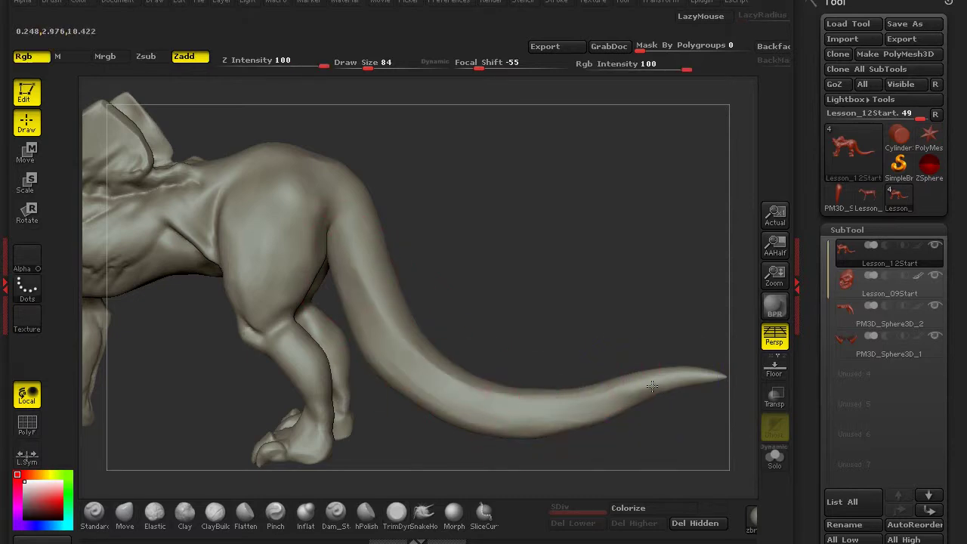
Step: Flatten and blend the upper tail below the hips with TrimDynamic at Z intensity 43 and draw size 84
key(b)
key(t)
key(d)
mouse_move(514, 176)
mouse_down()
mouse_move(615, 237)
mouse_move(462, 313)
mouse_up()
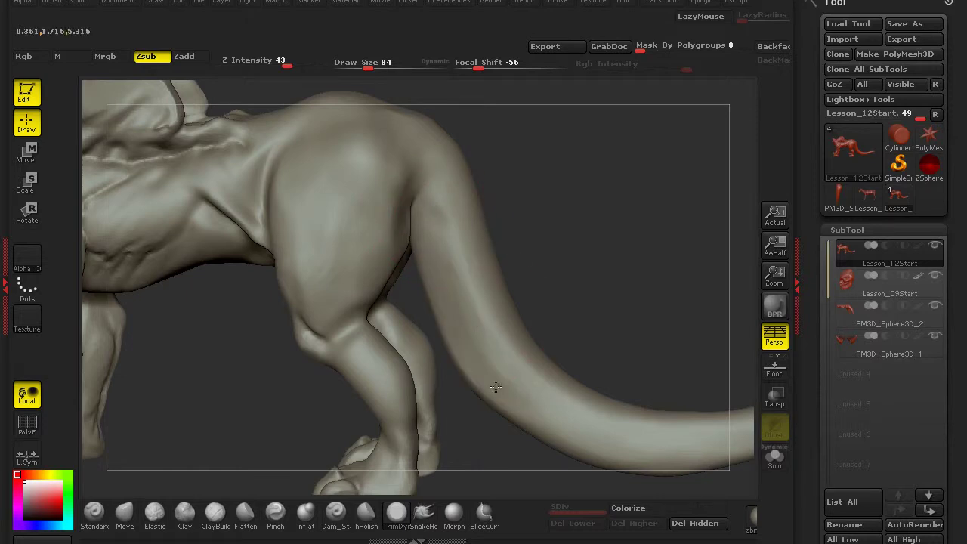
key(b)
key(m)
key(v)
key(b)
key(t)
key(d)
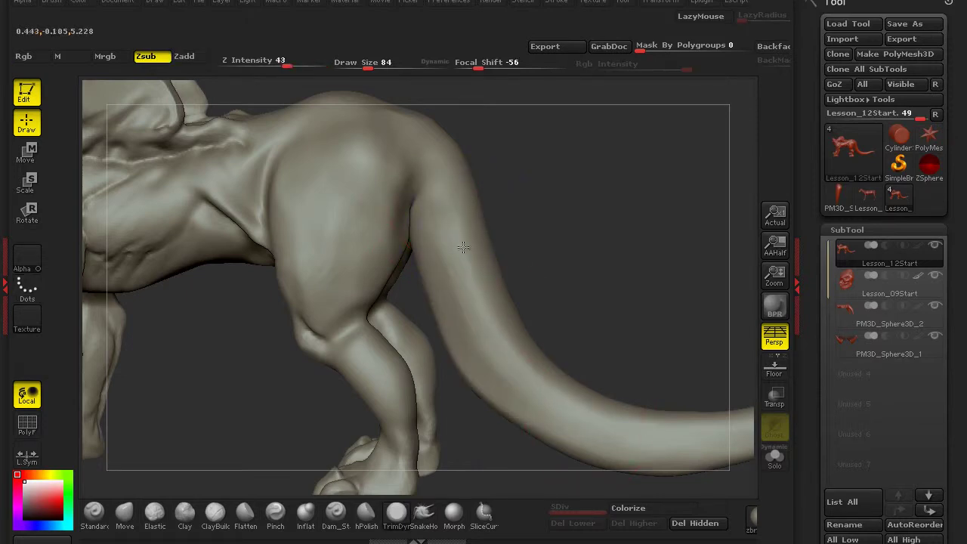
key(alt)
mouse_move(608, 274)
mouse_down()
mouse_move(397, 453)
mouse_move(446, 466)
mouse_move(415, 476)
mouse_up()
Step: Choose the ClayBuildup brush at Z intensity 20 and set its draw size to 40 for work on the upper tail
click(275, 514)
click(215, 513)
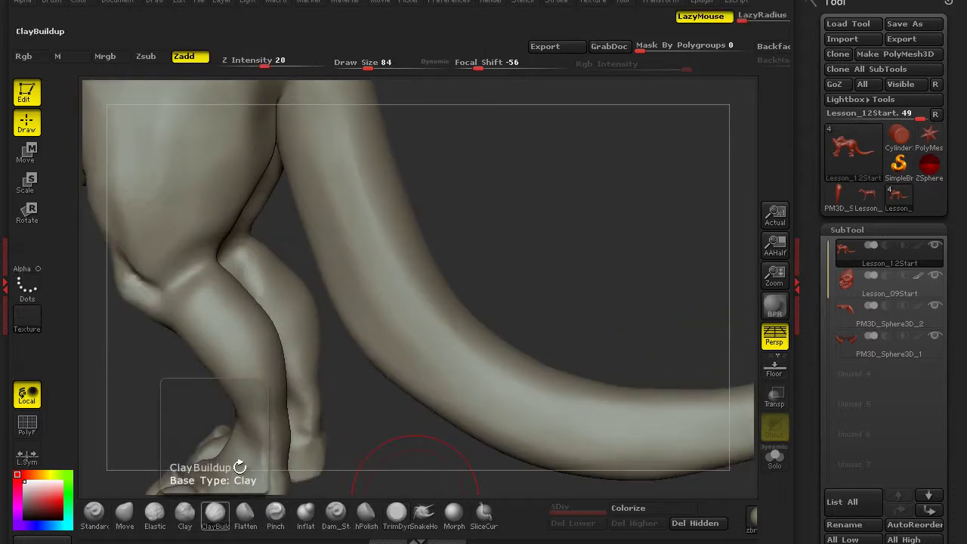
drag(287, 249, 348, 133)
drag(364, 65, 358, 65)
drag(324, 178, 323, 227)
drag(344, 264, 355, 282)
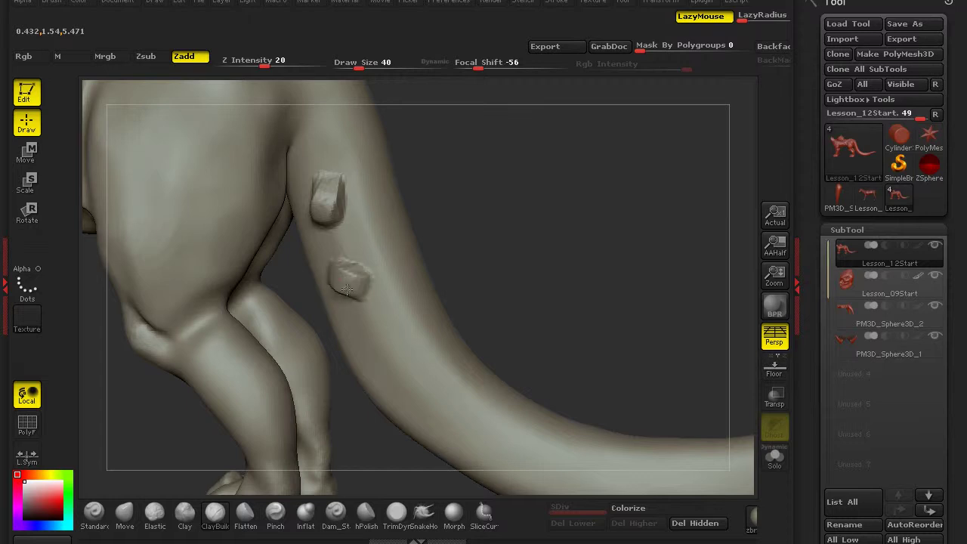
key(ctrl+z)
key(ctrl+z)
Step: Build up a row of overlapping plates across the top of the upper tail with ClayBuildup at draw size 40
mouse_move(515, 258)
mouse_down()
mouse_move(535, 218)
mouse_move(373, 226)
mouse_move(355, 203)
mouse_move(378, 198)
mouse_move(370, 185)
mouse_move(386, 258)
mouse_move(378, 268)
mouse_move(400, 227)
mouse_move(374, 249)
mouse_move(411, 285)
mouse_move(408, 261)
mouse_move(446, 317)
mouse_move(431, 298)
mouse_up()
key(space)
mouse_move(444, 222)
mouse_down()
mouse_move(525, 184)
mouse_move(535, 168)
mouse_move(550, 261)
mouse_move(594, 241)
mouse_move(308, 384)
mouse_move(479, 255)
mouse_up()
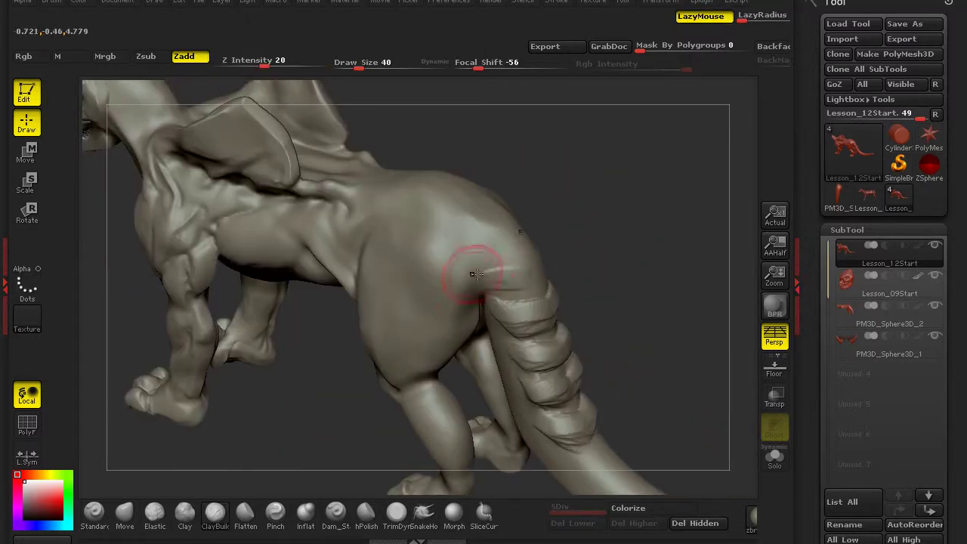
mouse_move(604, 275)
mouse_down()
mouse_move(511, 161)
mouse_move(455, 377)
mouse_move(466, 375)
mouse_up()
click(466, 375)
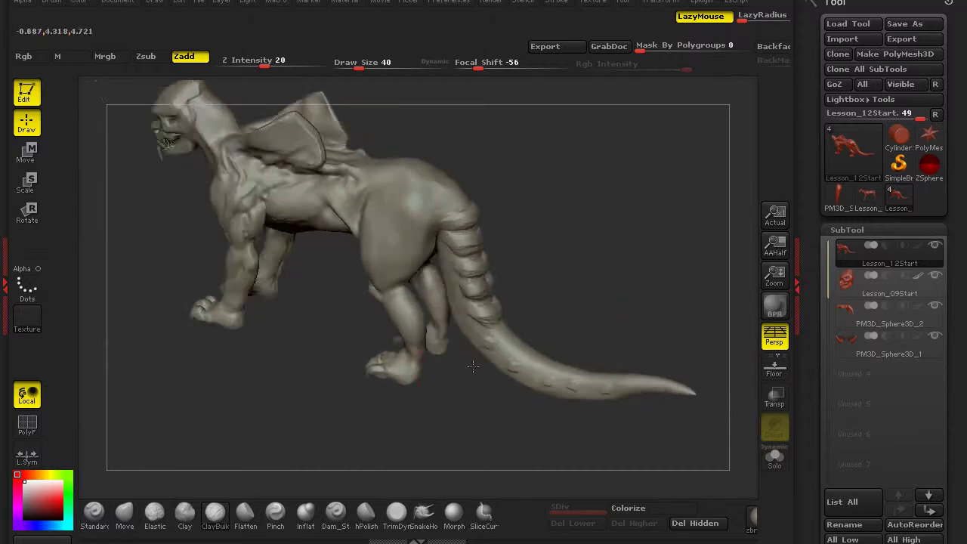
drag(589, 227, 546, 317)
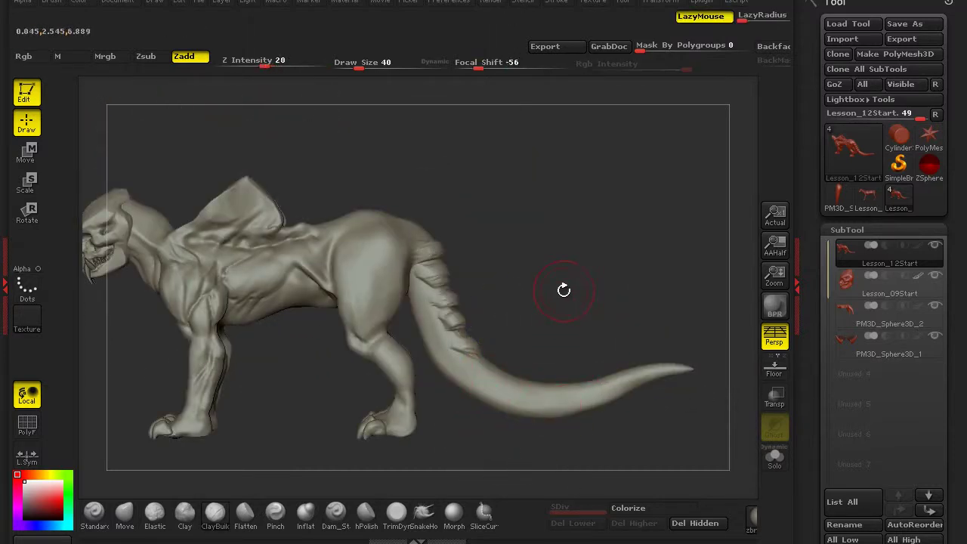
Step: Flatten the plates on the upper tail with TrimDynamic at Z intensity 43 and draw size 40
drag(564, 290, 486, 250)
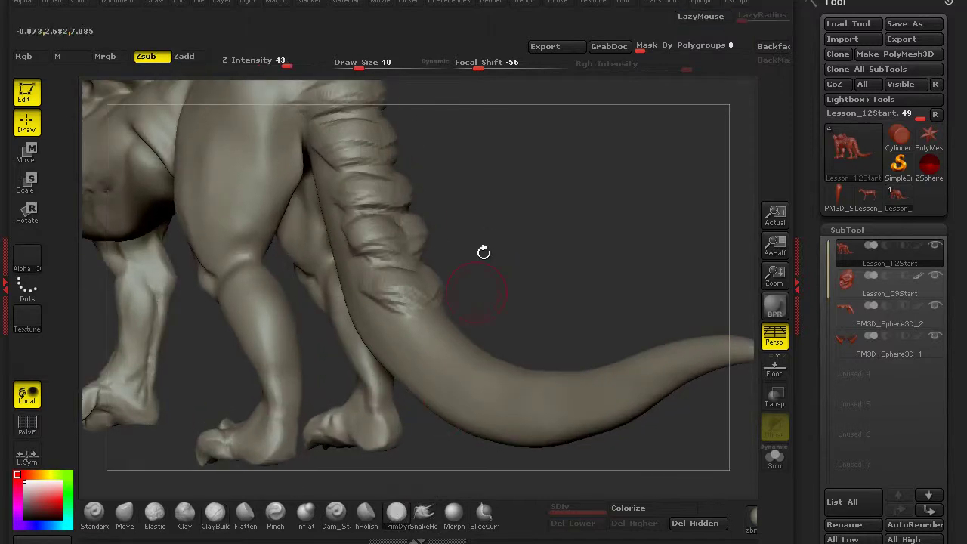
alt+drag(486, 250, 375, 341)
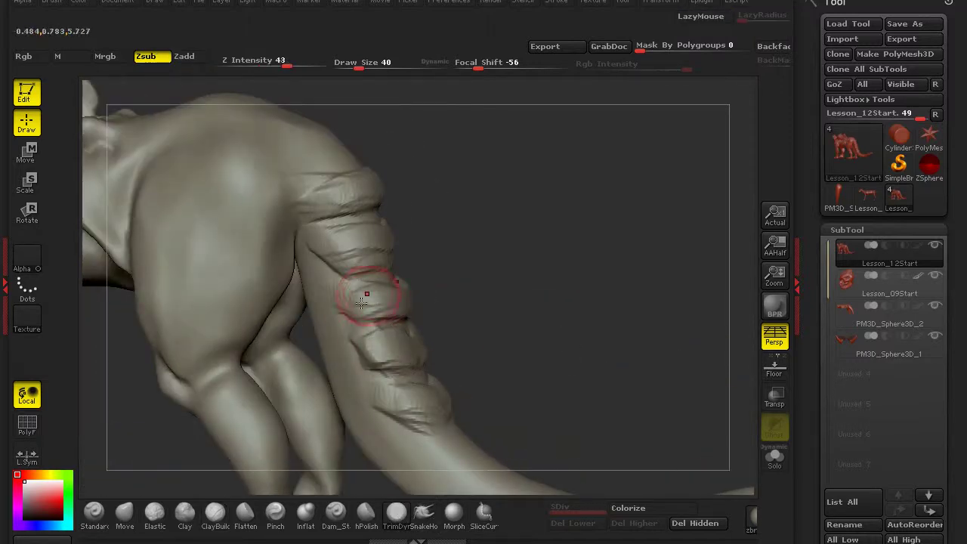
drag(467, 312, 413, 310)
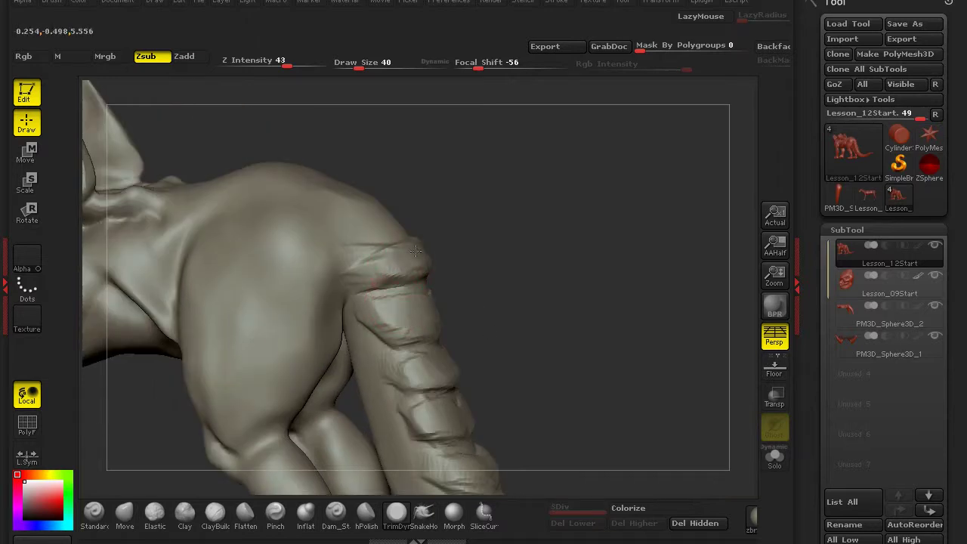
Step: Add another plate below the existing row on the tail with ClayBuildup at draw size 52
click(194, 513)
mouse_move(189, 483)
mouse_down()
mouse_move(335, 224)
mouse_move(386, 240)
mouse_up()
mouse_move(568, 360)
mouse_down()
mouse_move(485, 259)
mouse_move(317, 285)
mouse_up()
click(215, 513)
text(ls52)
key(Return)
mouse_move(310, 278)
mouse_down()
mouse_move(349, 311)
mouse_move(356, 296)
mouse_move(362, 309)
mouse_move(387, 302)
mouse_move(371, 324)
mouse_up()
drag(368, 269, 337, 327)
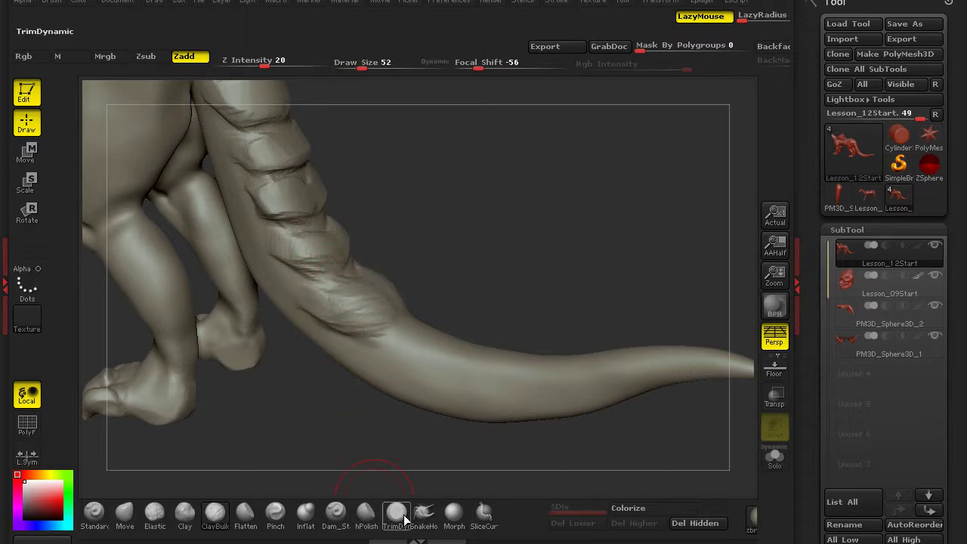
Step: Flatten the newly added plate at the tail's bend with TrimDynamic at Z intensity 43 and draw size 52
click(405, 520)
drag(313, 388, 380, 285)
drag(444, 268, 285, 492)
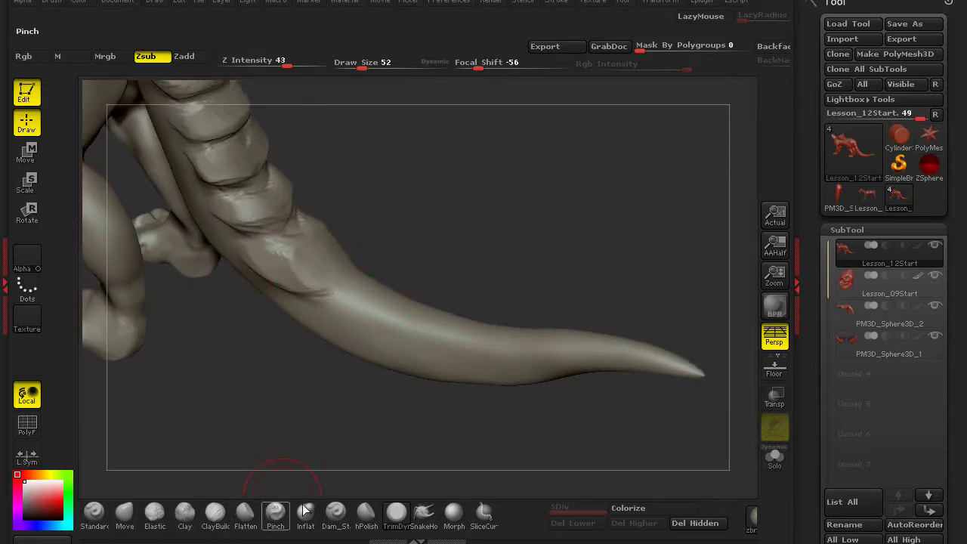
Step: Continue the overlapping plates along the lower tail to the tip with ClayBuildup at Z intensity 20 and draw size 52
click(215, 513)
mouse_move(306, 325)
mouse_down()
mouse_move(309, 302)
mouse_move(349, 301)
mouse_up()
mouse_move(317, 270)
mouse_down()
mouse_move(277, 265)
mouse_move(415, 322)
mouse_move(381, 328)
mouse_move(420, 344)
mouse_move(477, 326)
mouse_up()
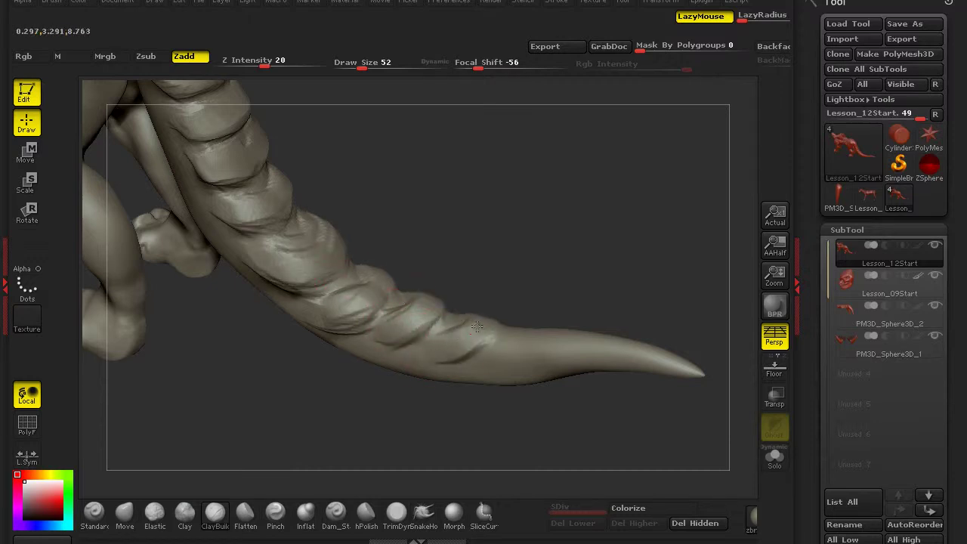
drag(329, 420, 455, 347)
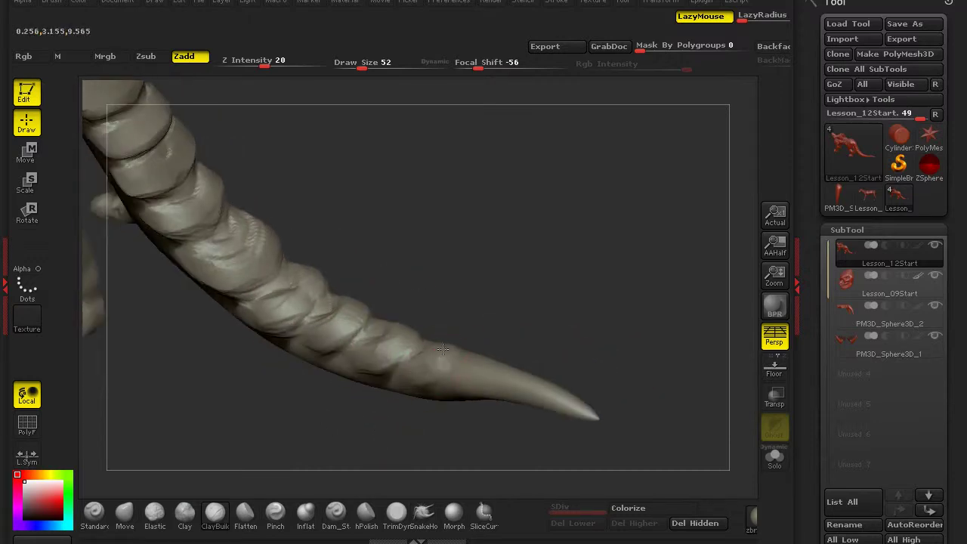
drag(403, 456, 459, 376)
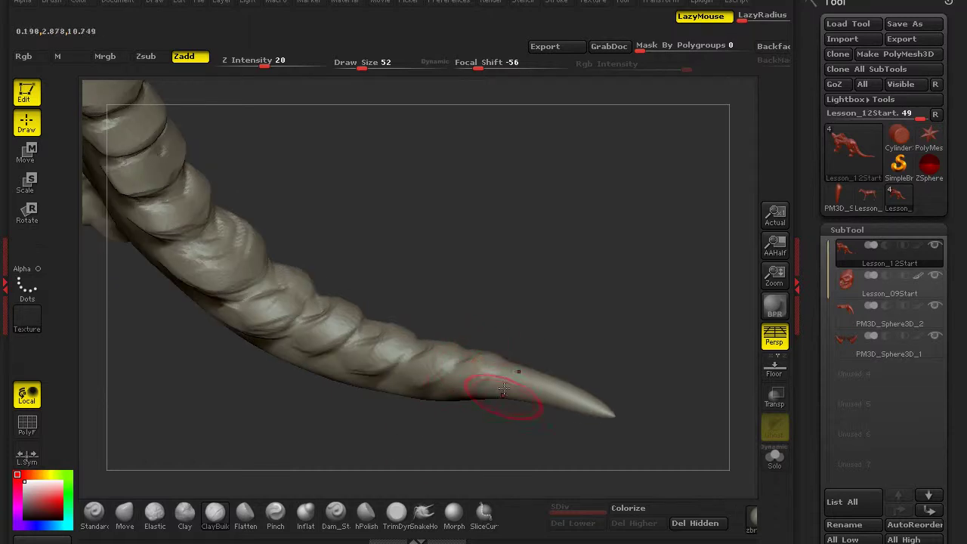
mouse_move(409, 469)
mouse_down()
mouse_move(389, 491)
mouse_move(415, 423)
mouse_move(451, 373)
mouse_up()
Step: Flatten the plates along the lower tail and near its tip with TrimDynamic at Z intensity 43
click(396, 511)
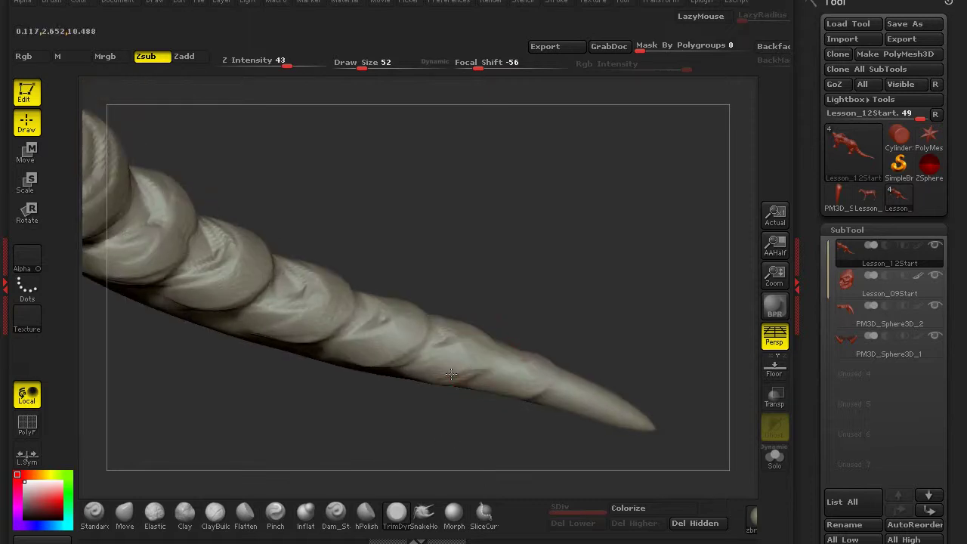
mouse_move(541, 362)
mouse_down()
mouse_move(526, 389)
mouse_move(404, 374)
mouse_up()
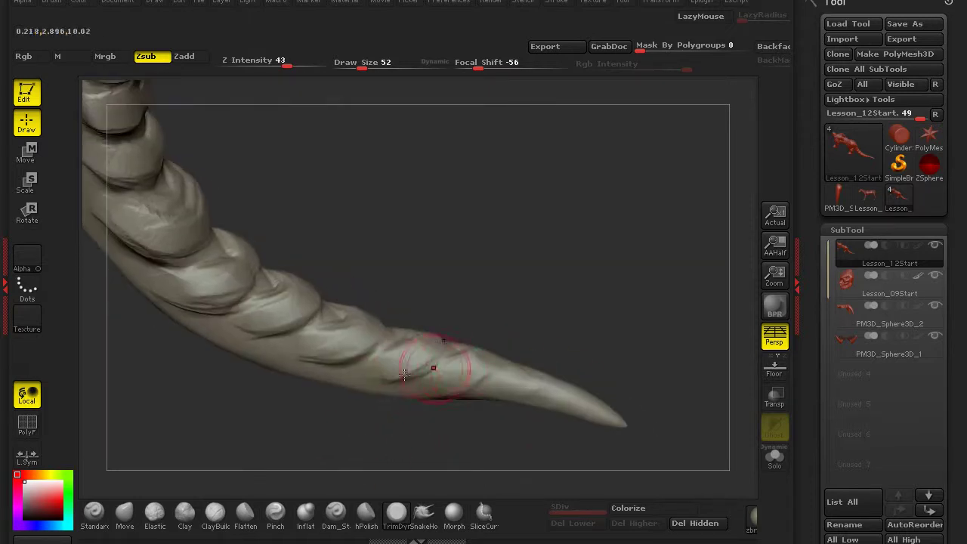
drag(437, 293, 412, 367)
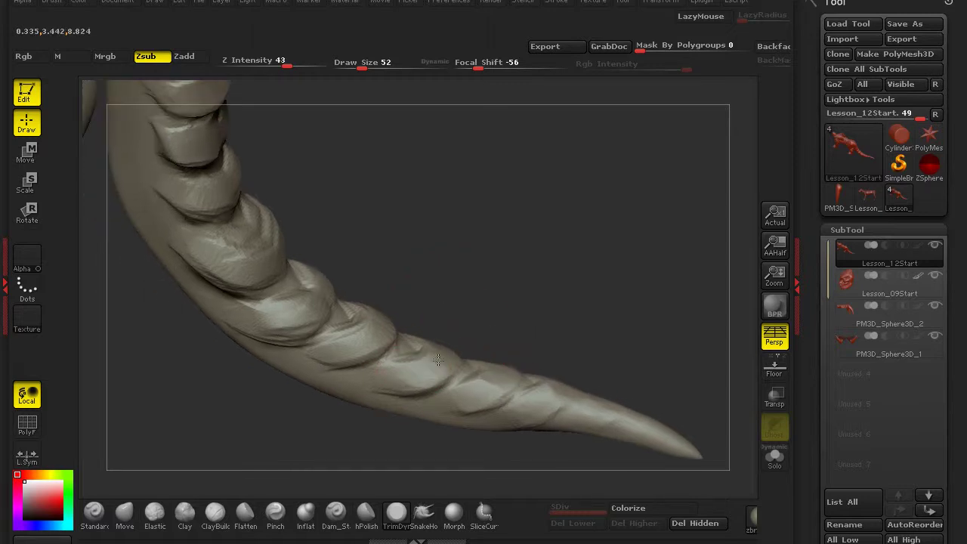
mouse_move(355, 343)
mouse_down()
mouse_move(395, 346)
mouse_move(413, 364)
mouse_move(376, 386)
mouse_move(294, 326)
mouse_move(336, 336)
mouse_move(363, 302)
mouse_up()
Step: Plane the upper tail plates and the top plate's transition into the hips with TrimDynamic at draw size 52
drag(403, 243, 385, 272)
drag(333, 344, 352, 342)
mouse_move(461, 298)
mouse_down()
mouse_move(324, 269)
mouse_move(317, 302)
mouse_move(333, 310)
mouse_up()
mouse_move(453, 317)
mouse_down()
mouse_move(493, 328)
mouse_move(363, 318)
mouse_up()
mouse_move(351, 325)
mouse_down()
mouse_move(359, 313)
mouse_move(357, 321)
mouse_up()
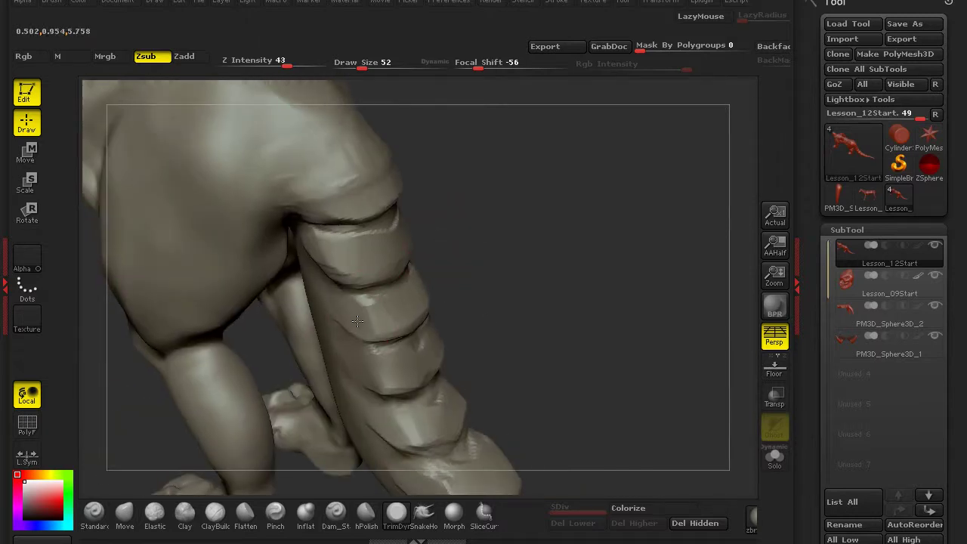
drag(359, 270, 319, 244)
mouse_move(386, 264)
mouse_down()
mouse_move(362, 264)
mouse_move(389, 302)
mouse_move(415, 306)
mouse_move(420, 225)
mouse_up()
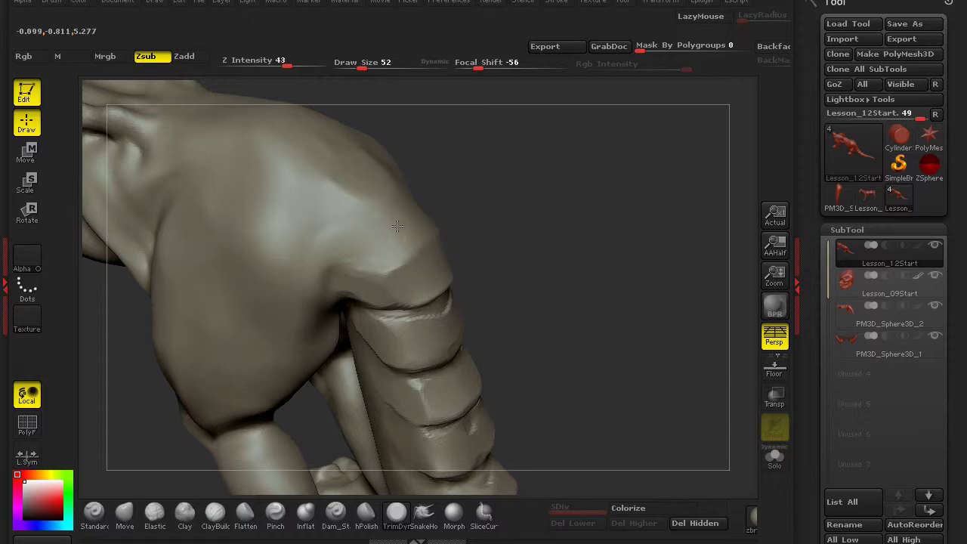
Step: Carve creases between the plates at the tail's base with the Dam_Standard brush at Z intensity 24 and draw size 52
click(335, 513)
drag(342, 294, 312, 224)
mouse_move(325, 257)
mouse_down()
mouse_move(378, 226)
mouse_move(408, 227)
mouse_up()
mouse_move(529, 317)
mouse_down()
mouse_move(259, 339)
mouse_move(246, 299)
mouse_move(312, 283)
mouse_move(456, 169)
mouse_move(452, 379)
mouse_up()
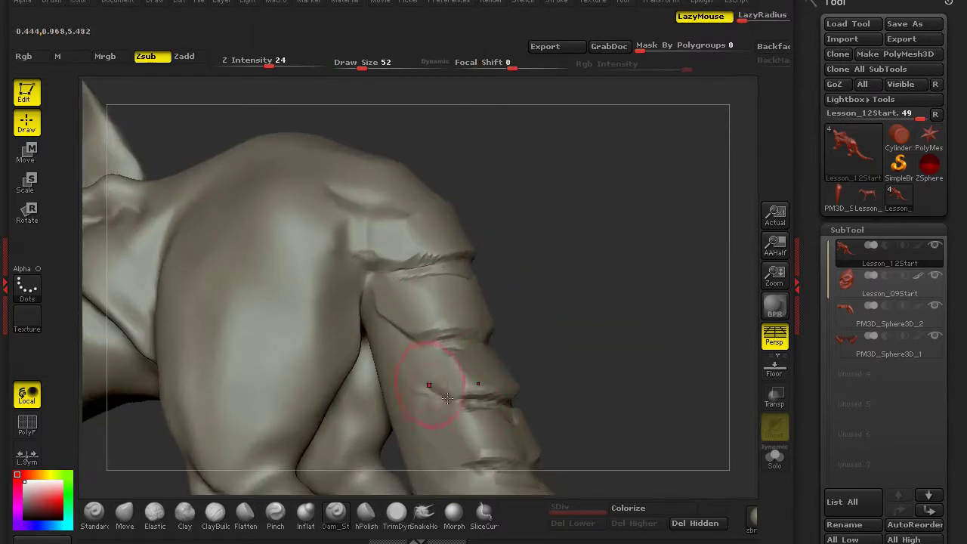
drag(526, 293, 388, 320)
Step: Carve the creases between the overlapping plates down the tail to its tip with Dam_Standard at Z intensity 24 and draw size 52
mouse_move(574, 344)
mouse_down()
mouse_move(384, 310)
mouse_move(458, 340)
mouse_move(447, 366)
mouse_move(473, 378)
mouse_up()
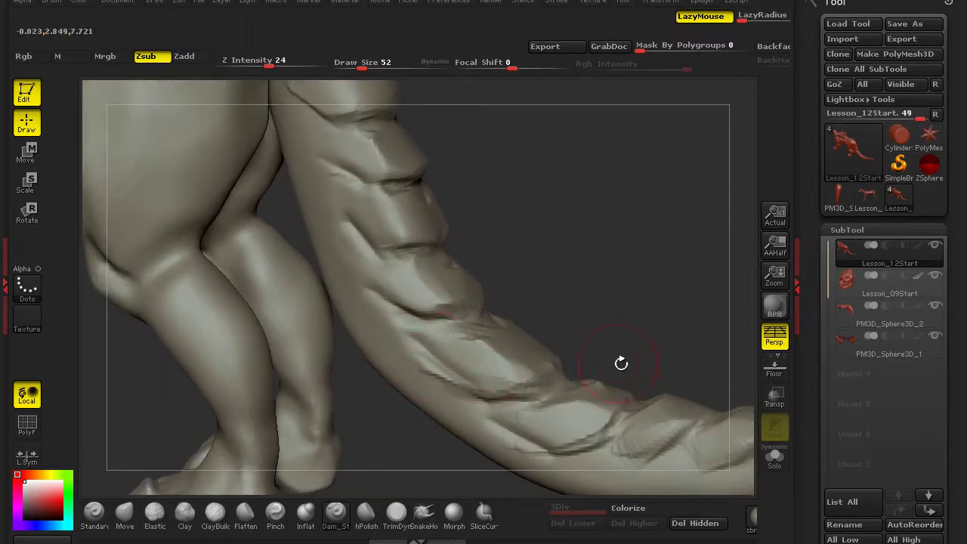
drag(620, 363, 475, 384)
drag(595, 324, 478, 358)
drag(590, 272, 472, 325)
drag(594, 246, 551, 301)
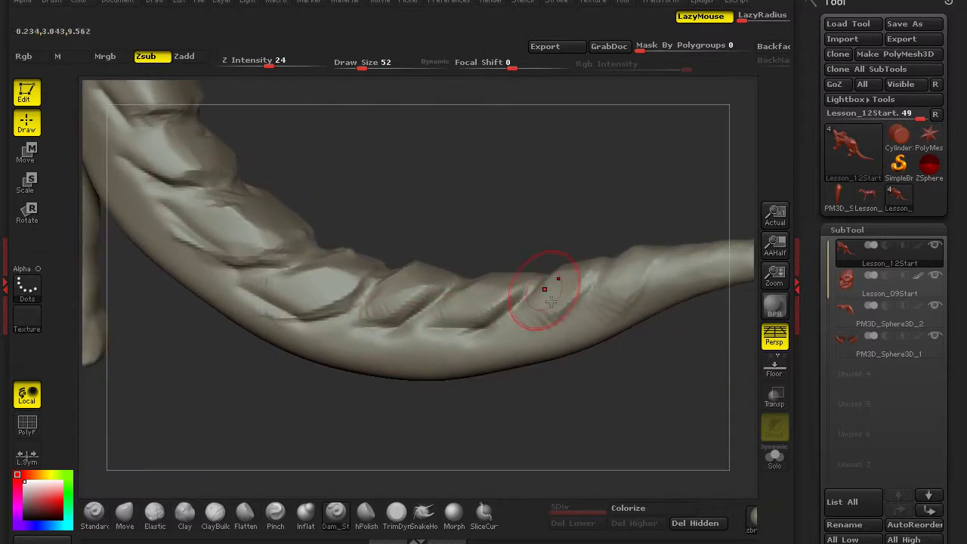
mouse_move(594, 230)
mouse_down()
mouse_move(578, 295)
mouse_move(585, 333)
mouse_up()
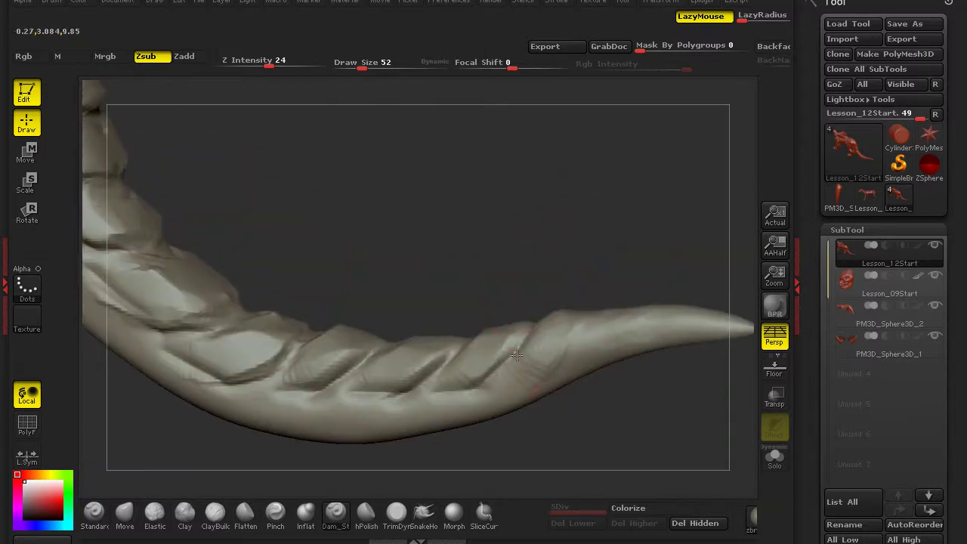
mouse_move(609, 270)
mouse_down()
mouse_move(624, 393)
mouse_move(497, 399)
mouse_move(527, 430)
mouse_move(463, 358)
mouse_up()
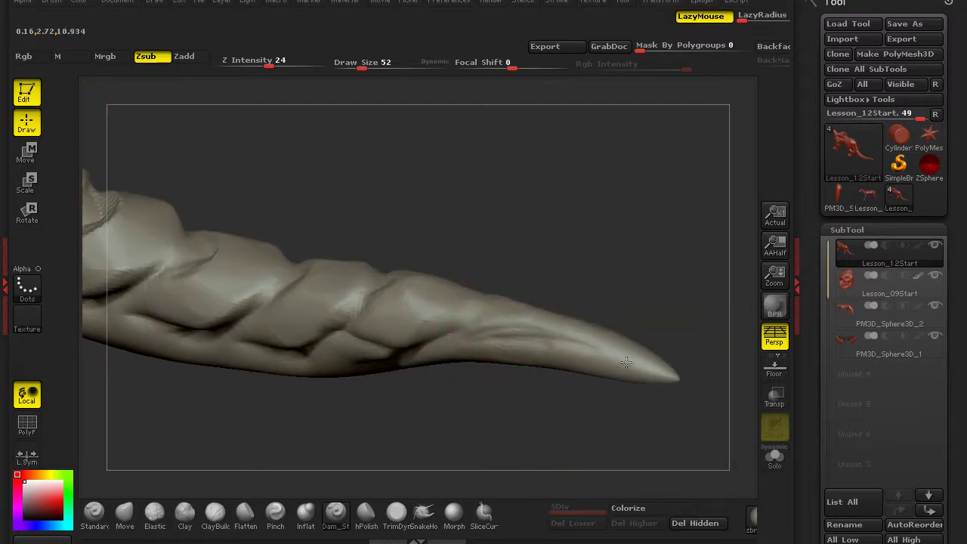
mouse_move(669, 360)
mouse_down()
mouse_move(443, 431)
mouse_move(431, 410)
mouse_move(423, 416)
mouse_up()
Step: Build up the ridges on the tail's tip with the Clay brush at Z intensity 50 and draw size 52
click(184, 514)
mouse_move(455, 286)
mouse_down()
mouse_move(354, 268)
mouse_move(575, 343)
mouse_move(325, 306)
mouse_up()
drag(287, 280, 453, 332)
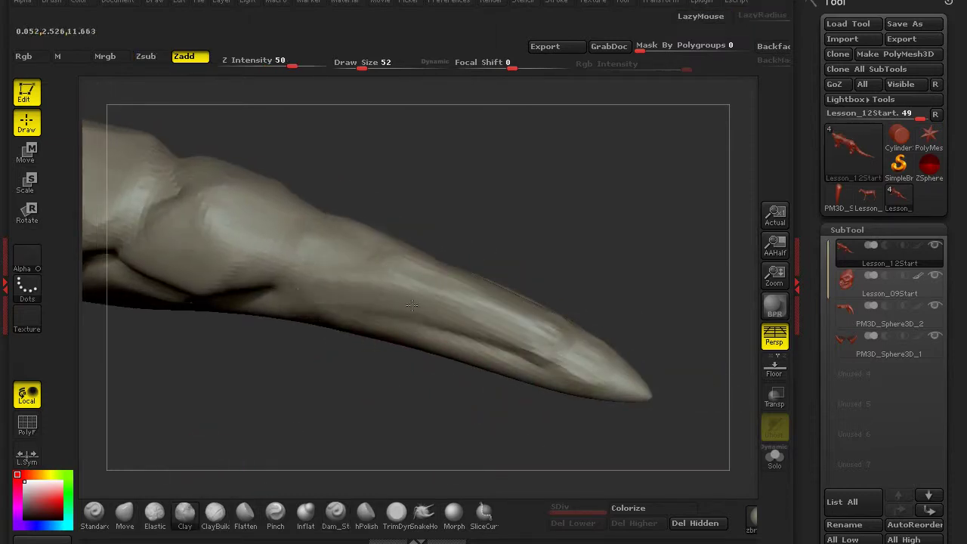
key(b)
key(b)
key(c)
key(l)
mouse_move(289, 352)
mouse_down()
mouse_move(416, 300)
mouse_move(377, 216)
mouse_up()
drag(384, 368, 309, 408)
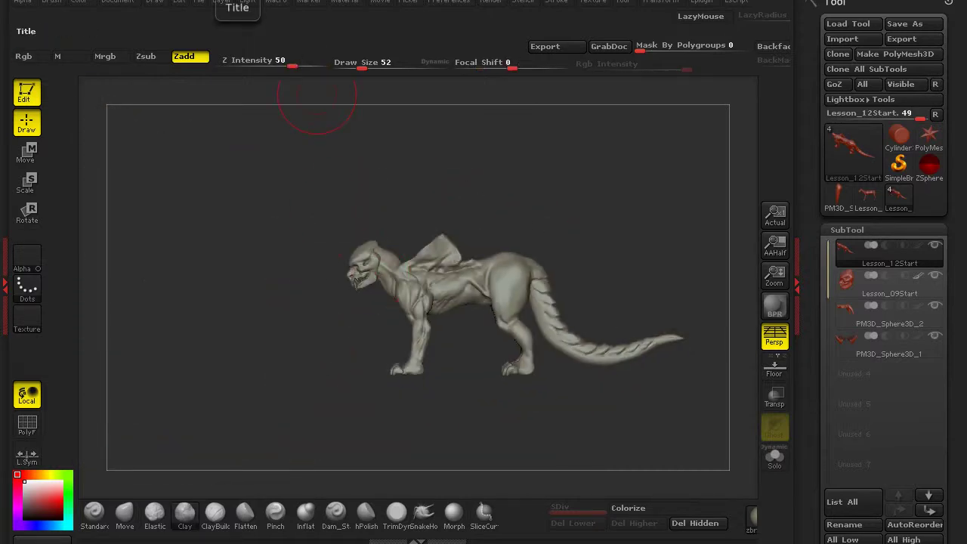
Step: Plane the lower tail plates with TrimDynamic at Z intensity 43 and sharpen the upper plates' creases with Dam_Standard at Z intensity 24
alt+drag(283, 378, 571, 372)
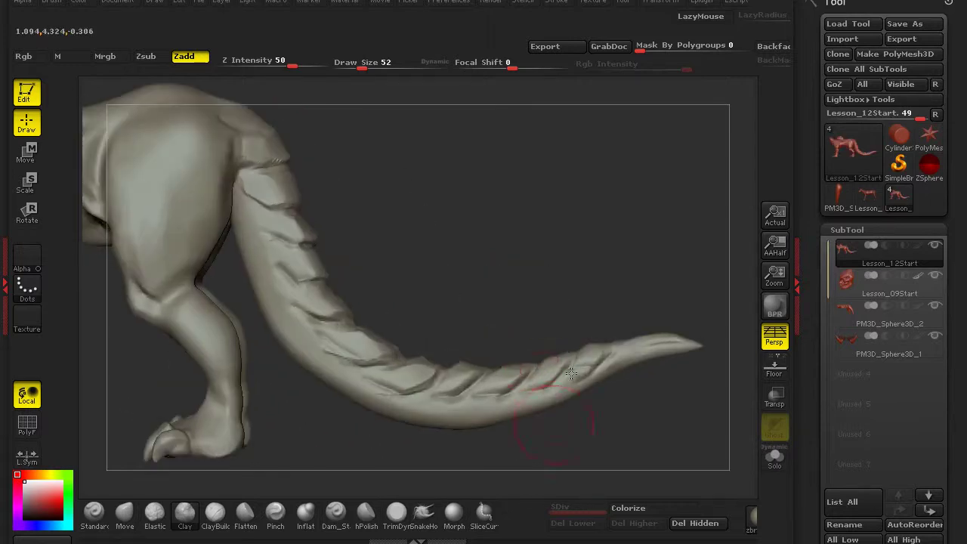
drag(375, 452, 398, 439)
drag(437, 406, 338, 404)
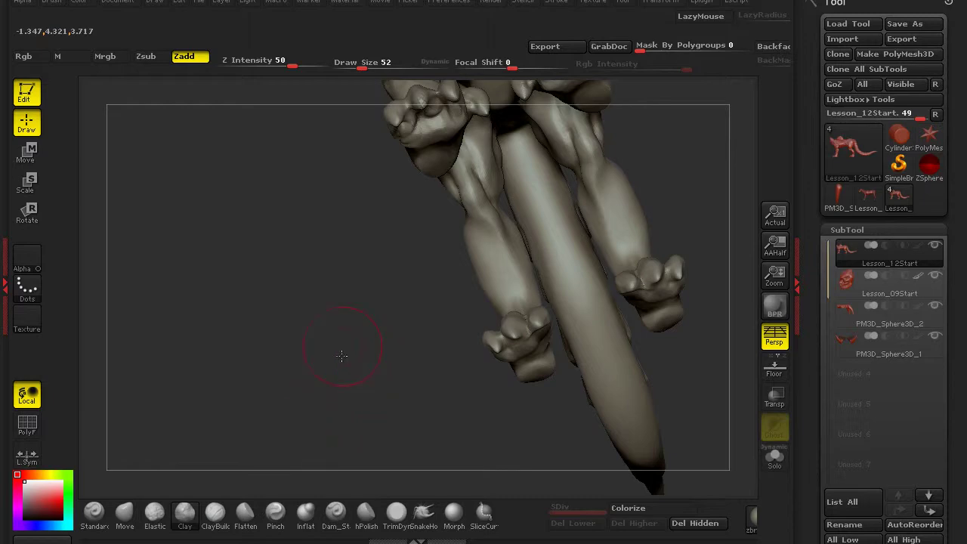
drag(341, 356, 320, 416)
drag(292, 326, 350, 473)
click(395, 515)
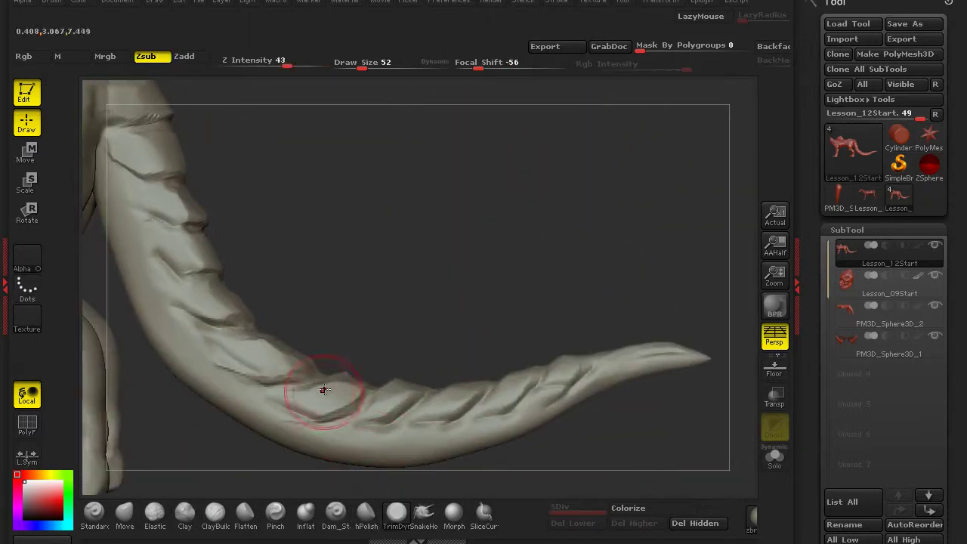
mouse_move(308, 406)
mouse_down()
mouse_move(351, 384)
mouse_move(423, 376)
mouse_up()
drag(488, 426, 578, 429)
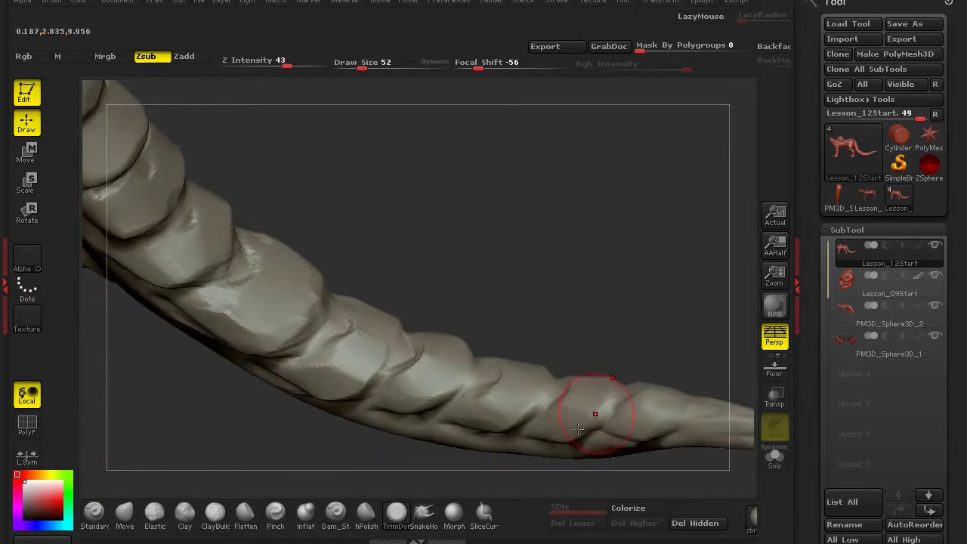
drag(612, 354, 549, 393)
mouse_move(573, 338)
mouse_down()
mouse_move(509, 330)
mouse_move(524, 199)
mouse_move(561, 274)
mouse_move(510, 272)
mouse_move(406, 407)
mouse_move(349, 355)
mouse_up()
click(336, 514)
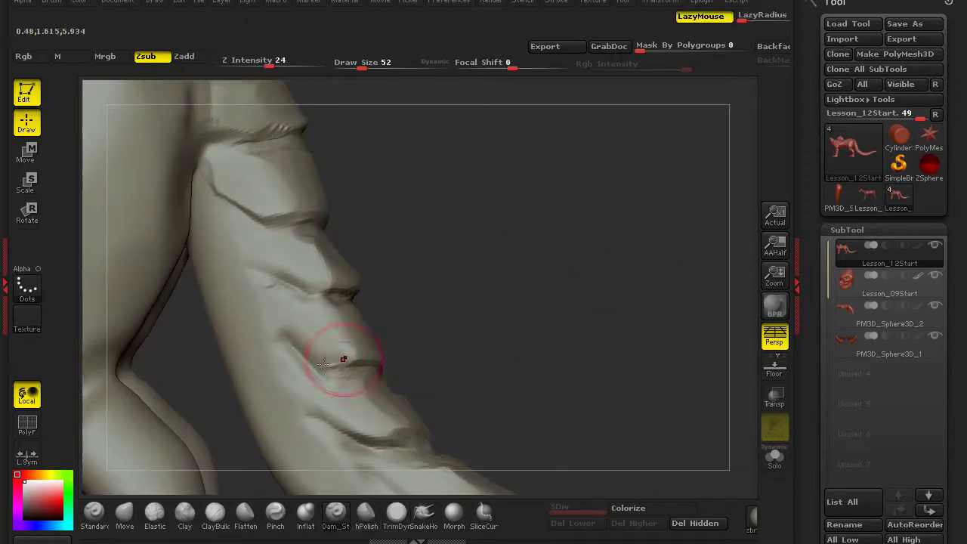
drag(277, 330, 342, 303)
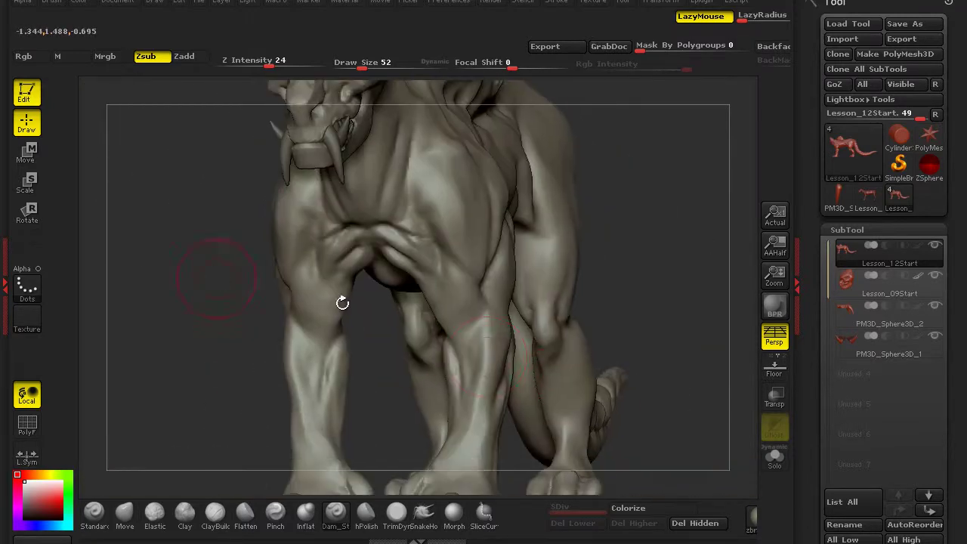
Step: Build up the hind legs' knees with Clay at Z intensity 50 and draw size 52, and smooth the added forms
click(184, 513)
drag(179, 423, 438, 348)
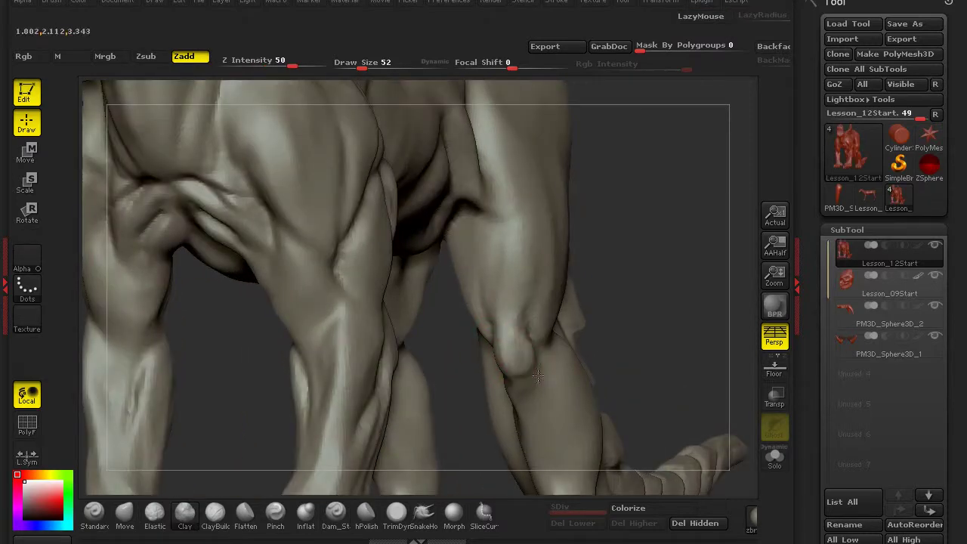
drag(637, 291, 527, 335)
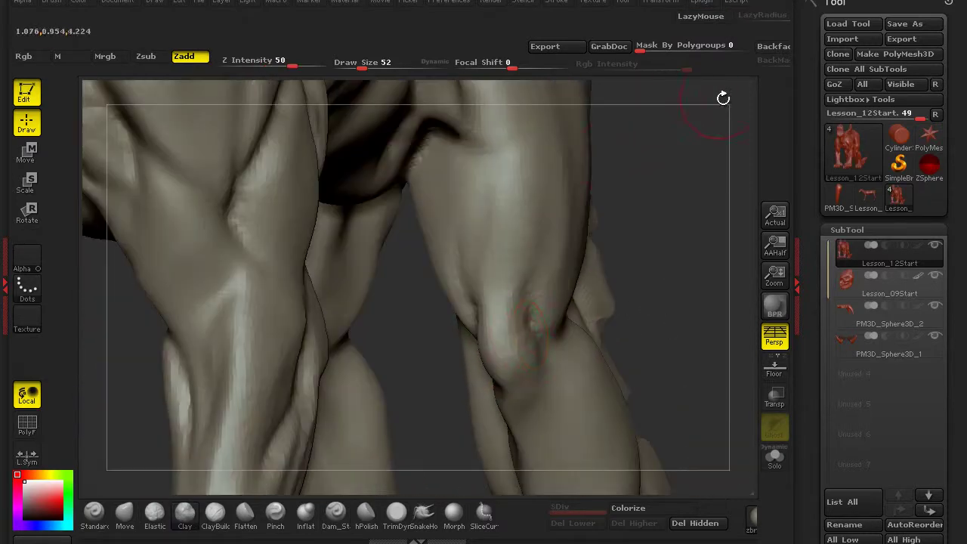
drag(589, 318, 545, 330)
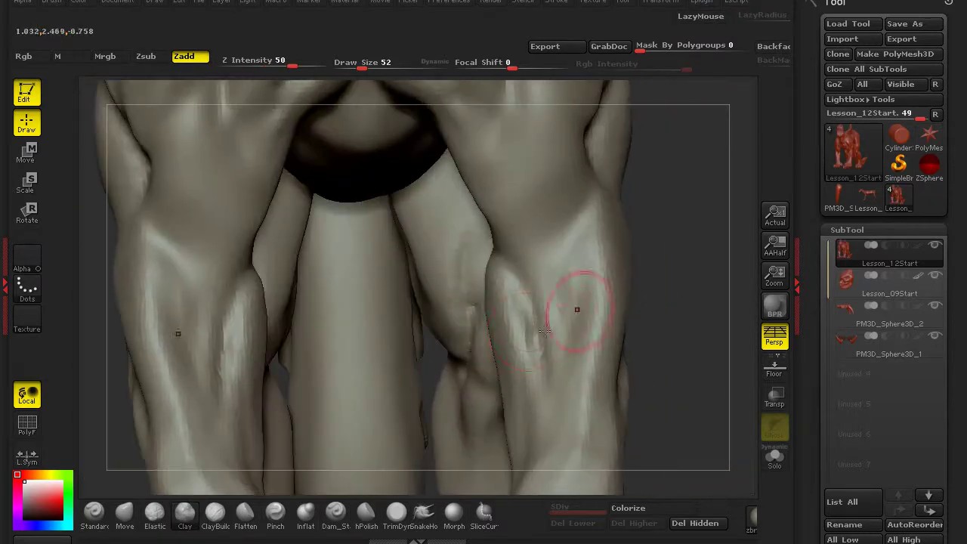
drag(682, 327, 485, 335)
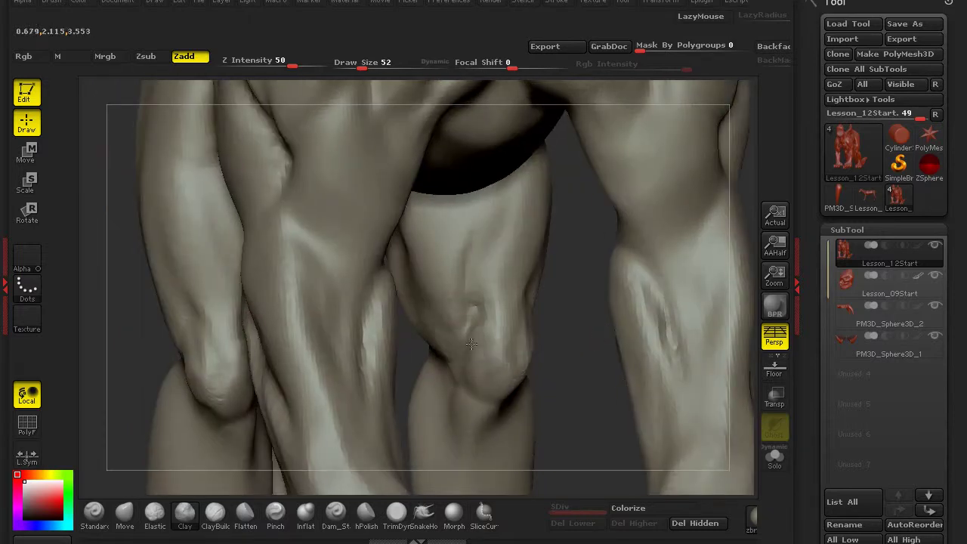
key(1)
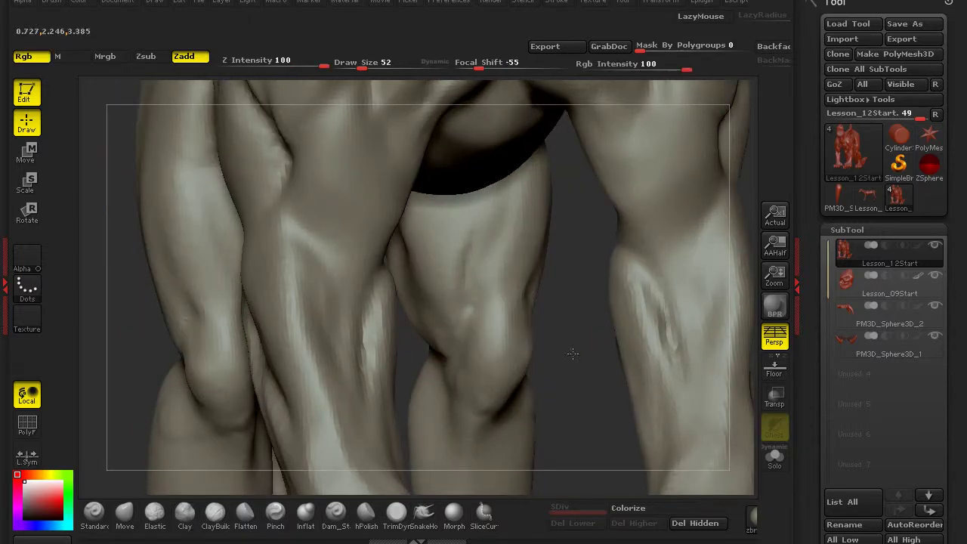
drag(573, 354, 527, 367)
mouse_move(544, 405)
shift+mouse_down()
mouse_move(548, 374)
mouse_move(560, 366)
shift+mouse_up()
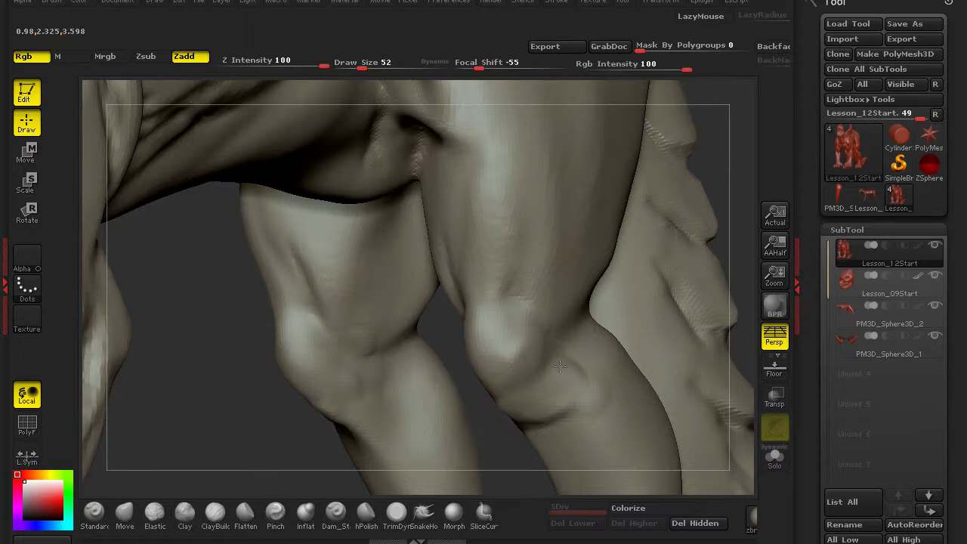
Step: Build diagonal muscle strands down the front of both forelegs with Clay at Z intensity 50 and draw size 52, with LazyMouse on
key(f)
shift+drag(271, 439, 252, 348)
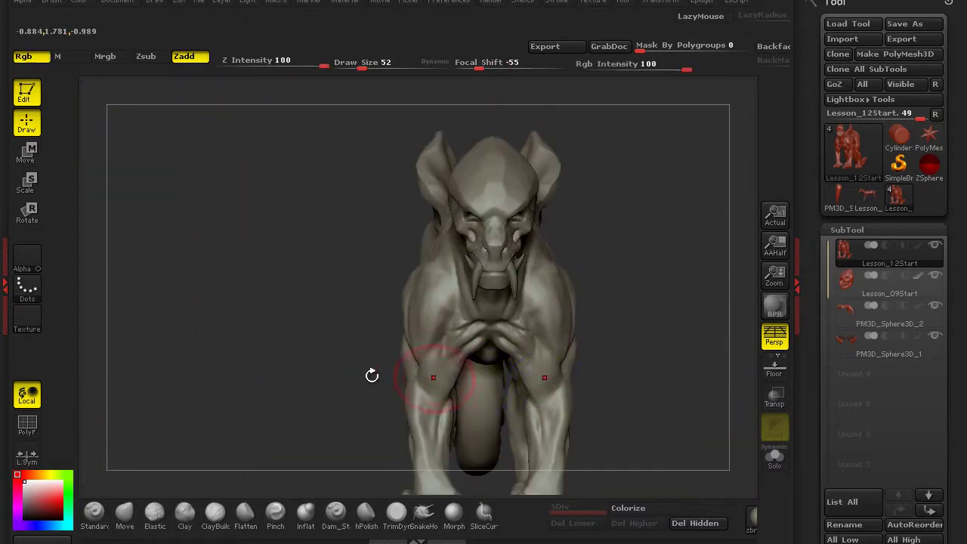
shift+drag(274, 311, 233, 324)
mouse_move(260, 385)
shift+mouse_down()
mouse_move(292, 372)
mouse_move(237, 368)
mouse_move(316, 409)
mouse_move(426, 375)
shift+mouse_up()
mouse_move(488, 339)
ctrl+mouse_down()
mouse_move(521, 325)
mouse_move(529, 355)
mouse_move(303, 367)
mouse_move(392, 382)
mouse_move(309, 401)
mouse_move(280, 340)
mouse_move(404, 376)
ctrl+mouse_up()
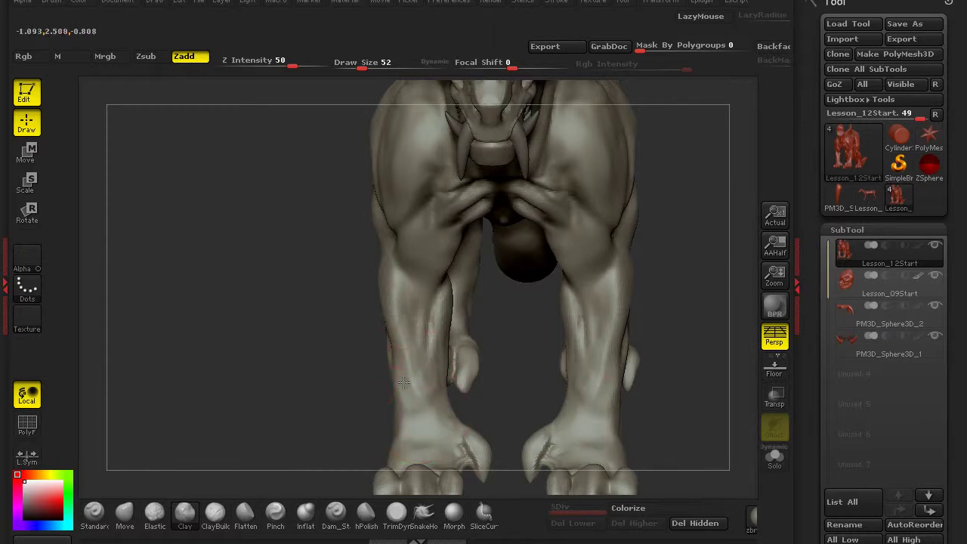
key(b)
key(c)
key(l)
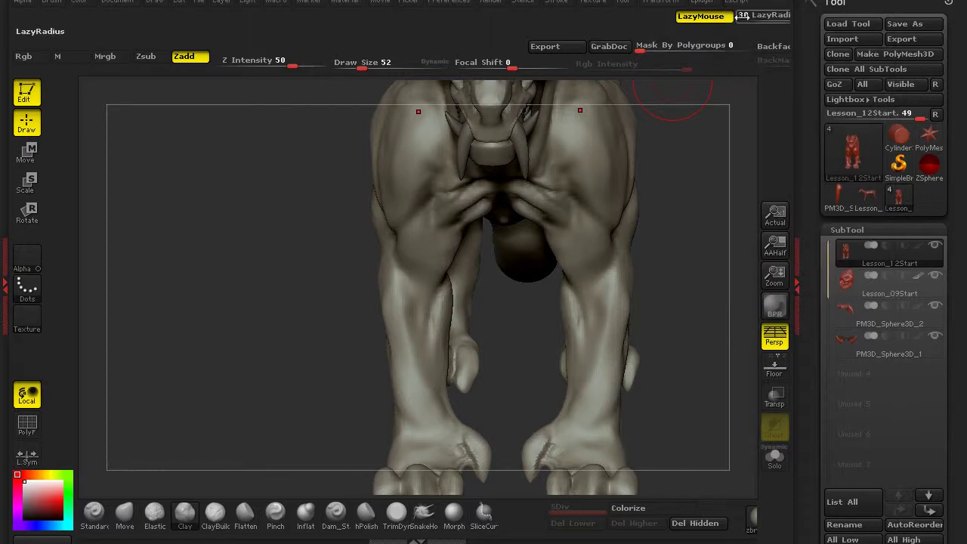
mouse_move(387, 254)
mouse_down()
mouse_move(408, 261)
mouse_move(412, 199)
mouse_move(401, 204)
mouse_up()
drag(378, 351, 370, 132)
mouse_move(402, 335)
mouse_down()
mouse_move(423, 355)
mouse_move(419, 287)
mouse_move(427, 363)
mouse_move(428, 300)
mouse_move(411, 347)
mouse_move(425, 321)
mouse_up()
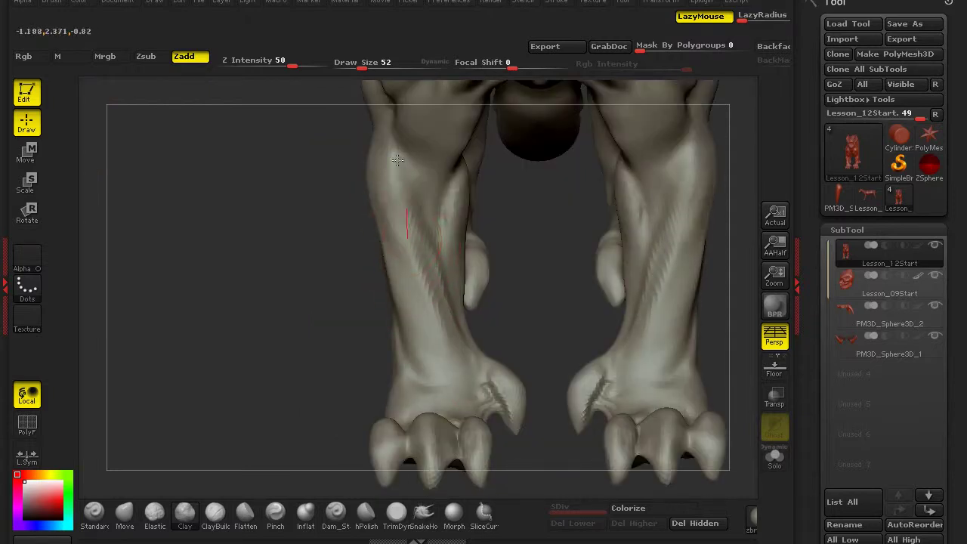
mouse_move(356, 273)
mouse_down()
mouse_move(407, 280)
mouse_move(407, 262)
mouse_move(491, 313)
mouse_move(452, 260)
mouse_move(451, 286)
mouse_move(458, 227)
mouse_move(426, 369)
mouse_move(411, 377)
mouse_move(400, 338)
mouse_up()
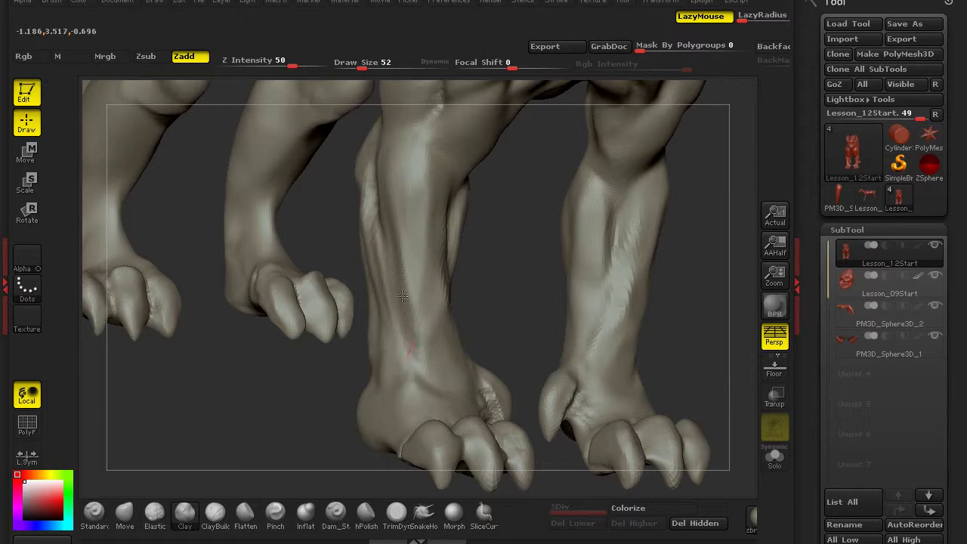
Step: Extend the muscle and tendon forms along the outer forelegs to the wrists and paws with the Clay brush
mouse_move(402, 296)
mouse_down()
mouse_move(407, 268)
mouse_move(438, 288)
mouse_up()
mouse_move(498, 249)
mouse_down()
mouse_move(453, 264)
mouse_move(434, 318)
mouse_move(424, 300)
mouse_move(441, 353)
mouse_up()
drag(529, 348, 483, 249)
mouse_move(384, 211)
mouse_down()
mouse_move(382, 291)
mouse_move(408, 355)
mouse_up()
mouse_move(457, 227)
mouse_down()
mouse_move(442, 348)
mouse_move(401, 214)
mouse_up()
drag(400, 371, 377, 411)
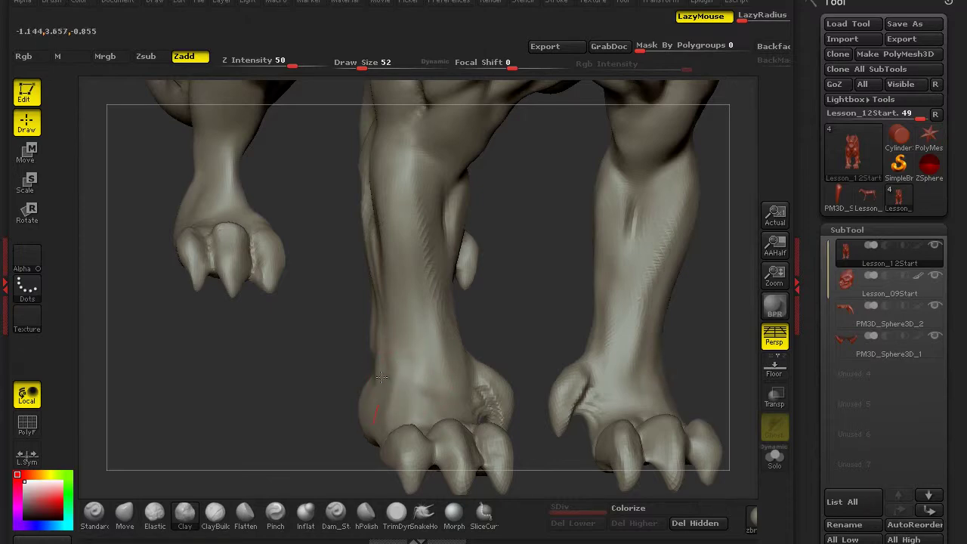
drag(294, 394, 181, 364)
mouse_move(265, 330)
mouse_down()
mouse_move(273, 311)
mouse_move(255, 269)
mouse_up()
Step: Carve creases between the forearm muscles below the elbows with Dam_Standard at Z intensity 24 and draw size 52
click(335, 514)
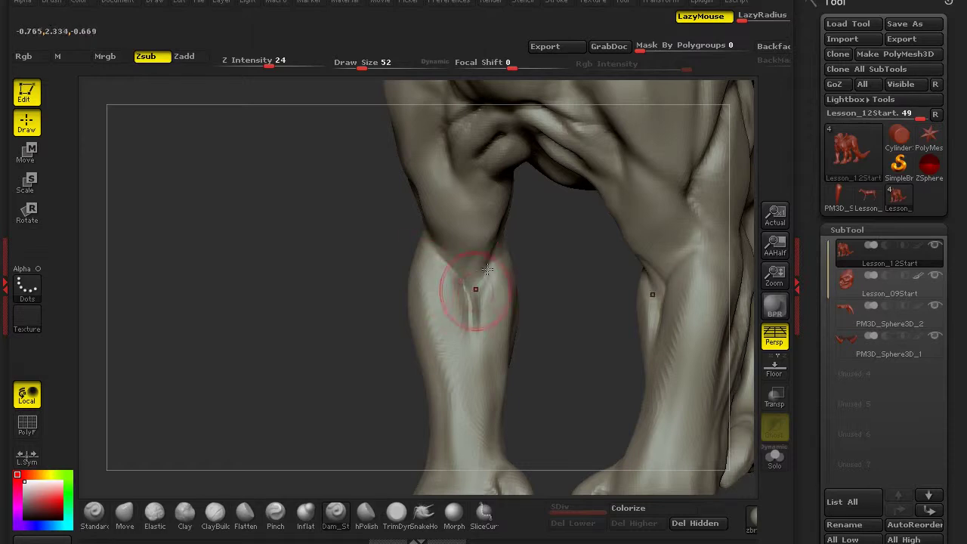
drag(372, 360, 344, 296)
drag(423, 325, 374, 229)
drag(396, 294, 387, 331)
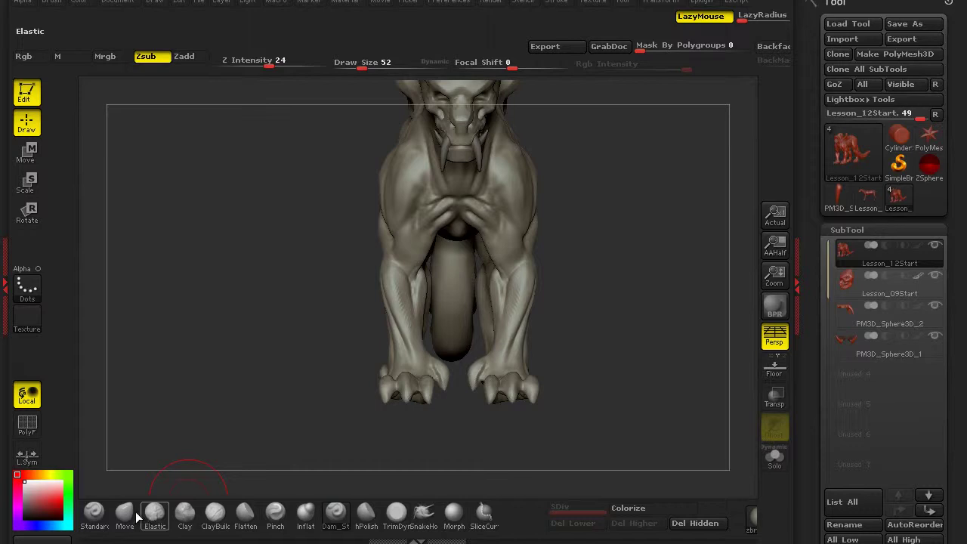
Step: Adjust the shape of the lower forelegs and front paws with the Move brush at Z intensity 46 and draw size 130
click(134, 515)
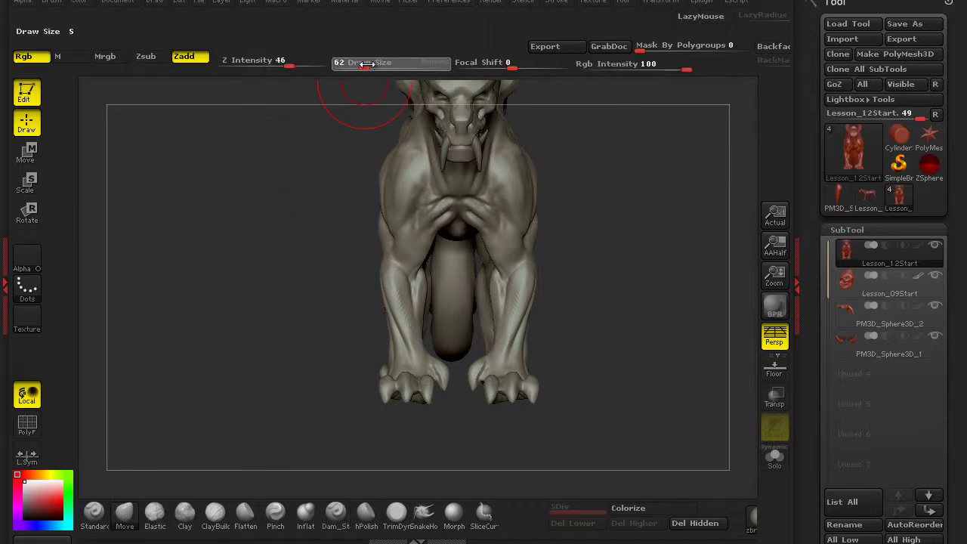
drag(366, 63, 397, 64)
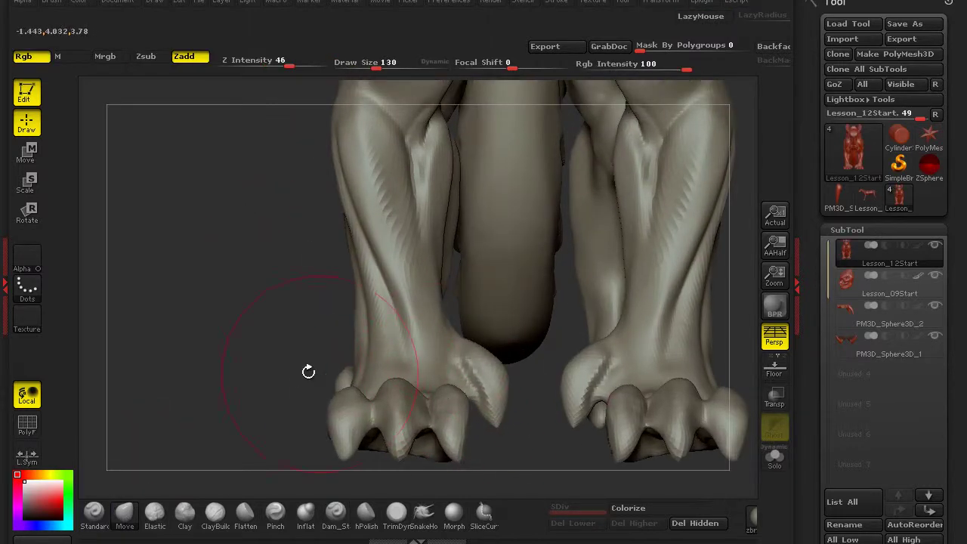
mouse_move(309, 371)
mouse_down()
mouse_move(299, 389)
mouse_move(518, 367)
mouse_move(209, 309)
mouse_move(491, 323)
mouse_move(412, 250)
mouse_up()
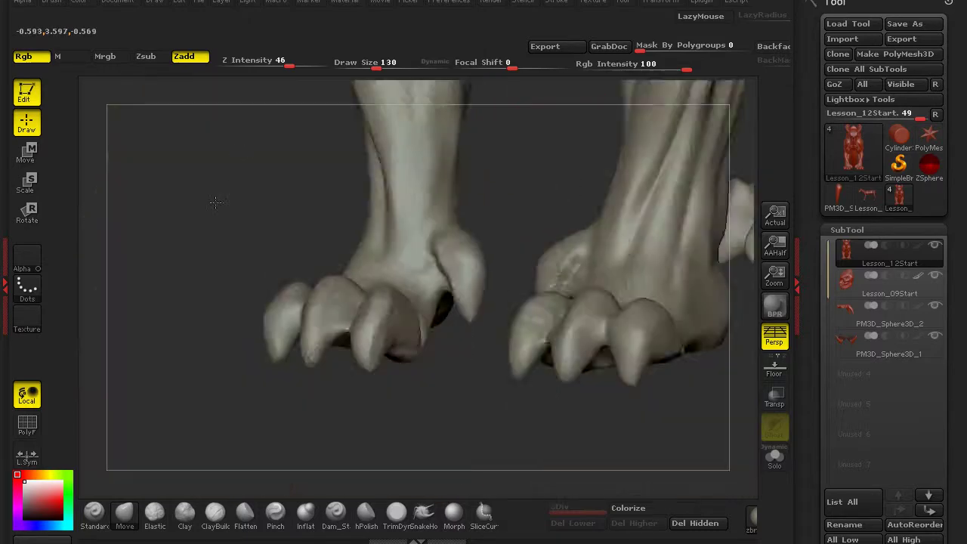
mouse_move(317, 227)
mouse_down()
mouse_move(262, 216)
mouse_move(443, 277)
mouse_up()
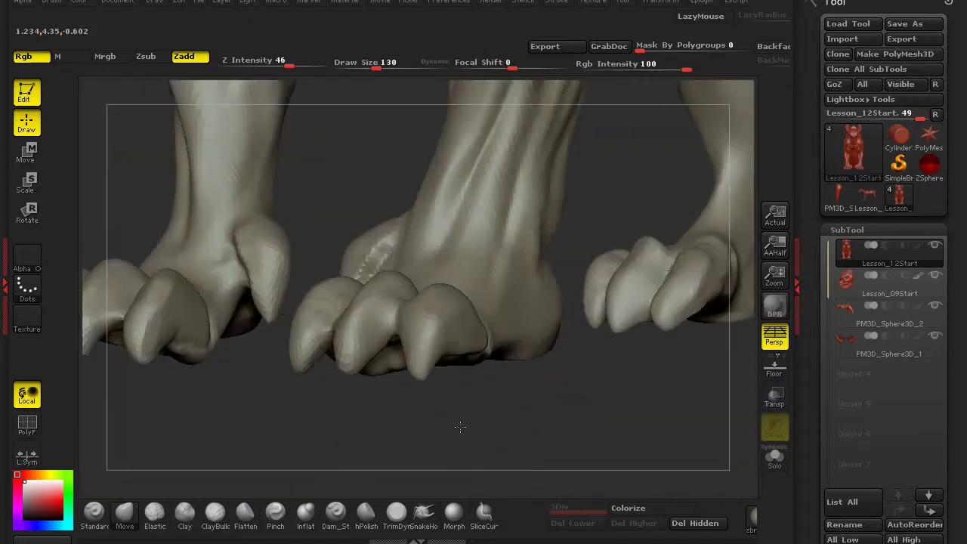
drag(454, 332, 602, 294)
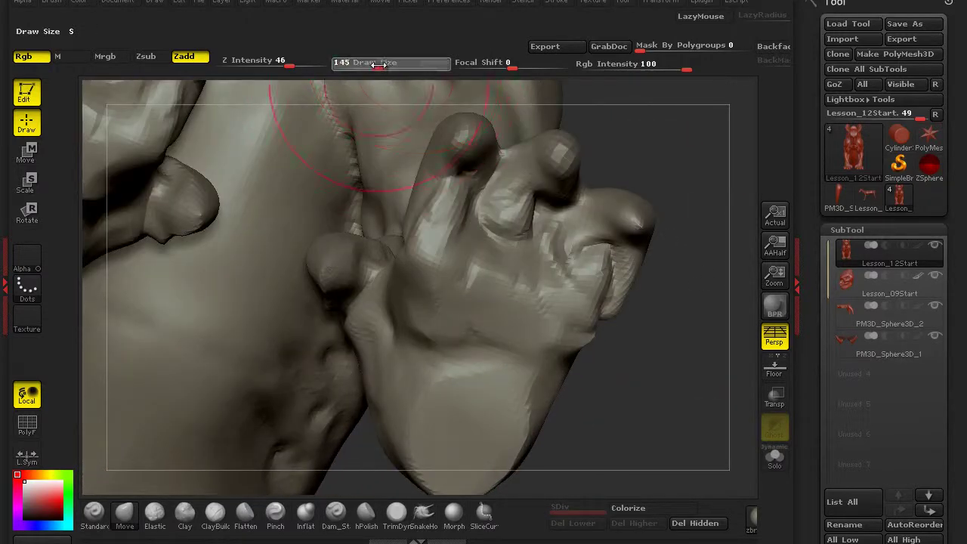
Step: Flatten the front paw's sole with TrimDynamic at Z intensity 43 and reshape its toes with Move, both at draw size 110
click(395, 514)
mouse_move(423, 234)
mouse_down()
mouse_move(453, 302)
mouse_move(464, 276)
mouse_move(574, 317)
mouse_move(474, 361)
mouse_move(453, 407)
mouse_move(528, 325)
mouse_move(528, 275)
mouse_move(517, 259)
mouse_move(563, 230)
mouse_up()
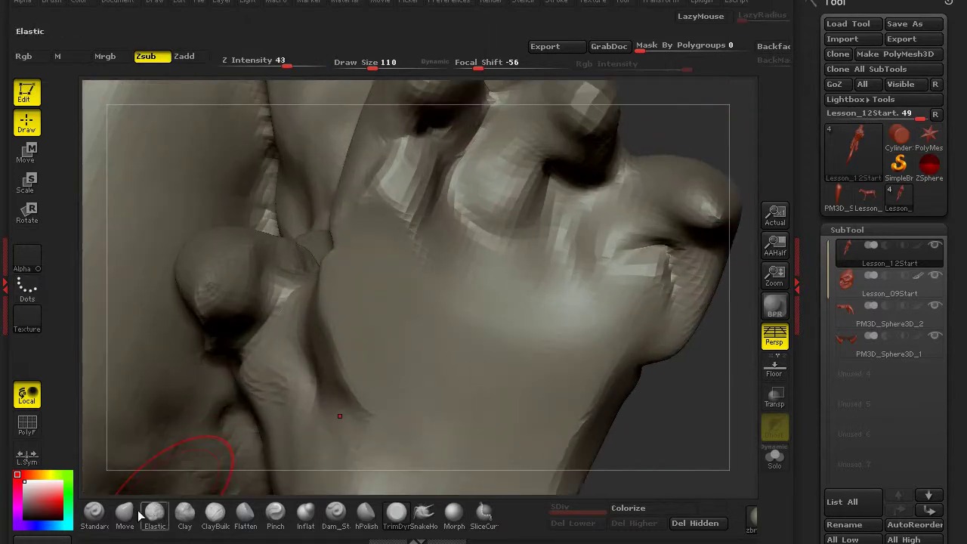
click(124, 513)
mouse_move(572, 242)
mouse_down()
mouse_move(566, 181)
mouse_move(575, 211)
mouse_move(507, 216)
mouse_move(598, 232)
mouse_up()
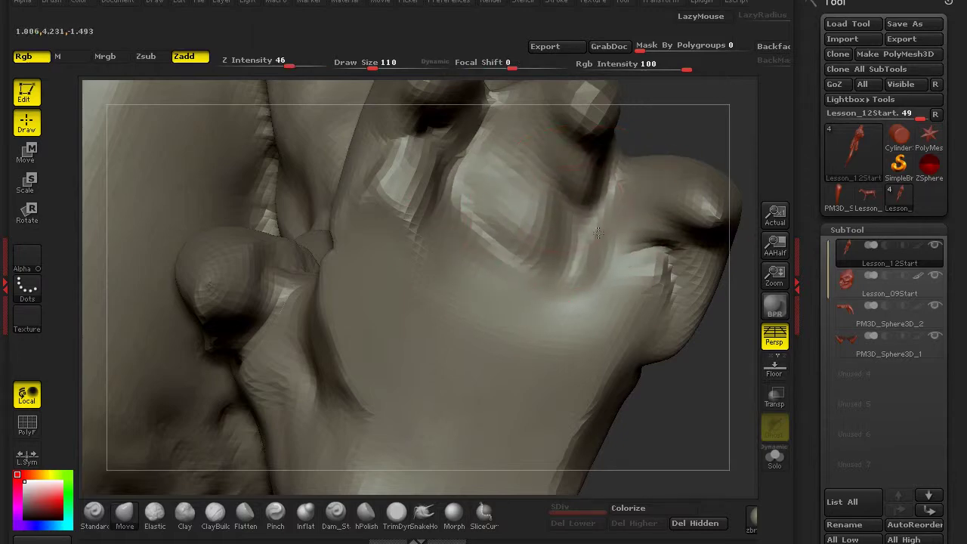
mouse_move(729, 414)
mouse_down()
mouse_move(713, 427)
mouse_move(511, 427)
mouse_move(617, 390)
mouse_up()
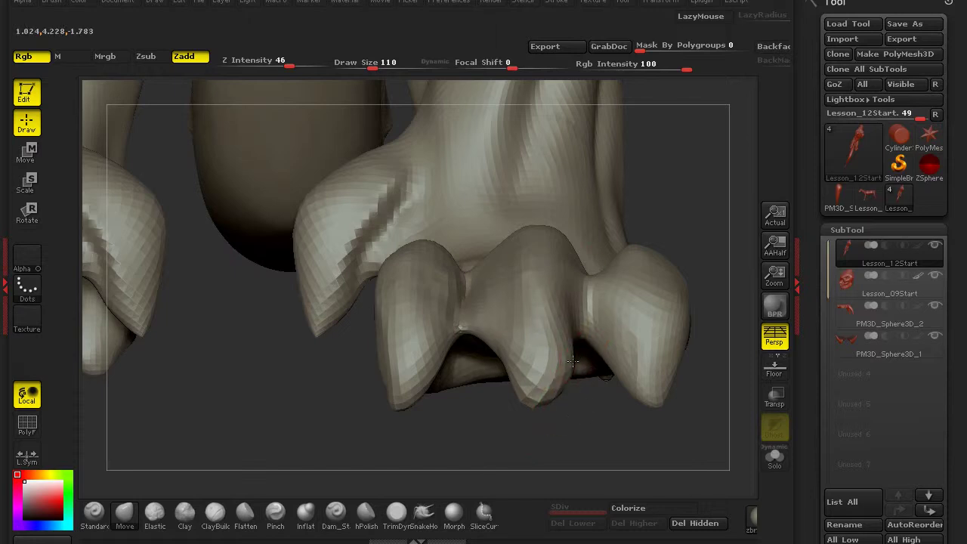
mouse_move(539, 430)
mouse_down()
mouse_move(216, 425)
mouse_move(377, 361)
mouse_up()
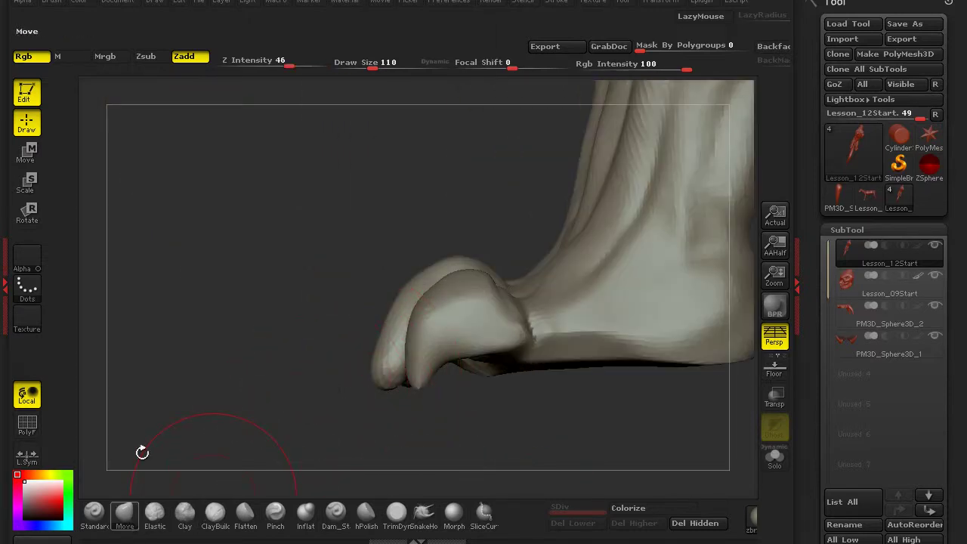
Step: Pull the front toe tips downward into pointed claws with the Move brush at Z intensity 46 and draw size 65
drag(385, 61, 376, 61)
drag(259, 270, 345, 395)
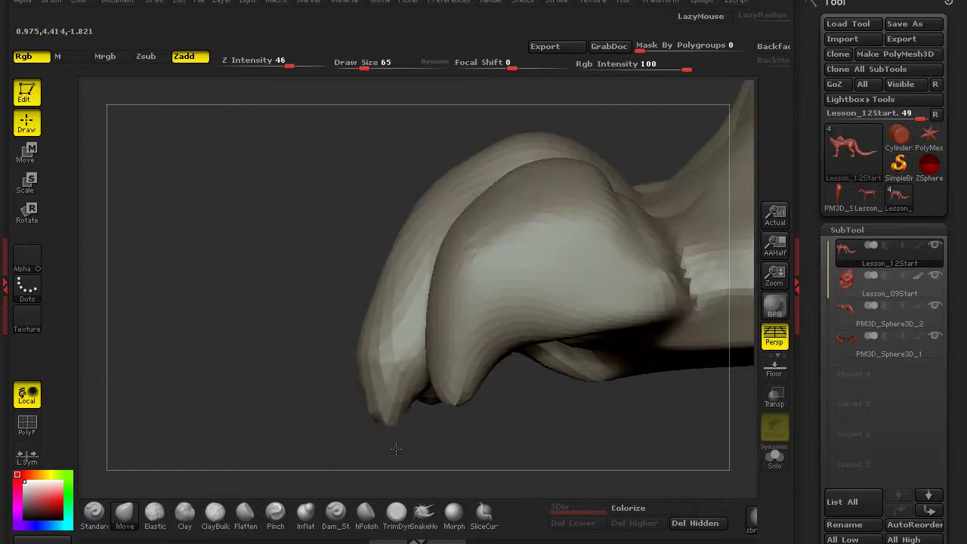
drag(316, 439, 383, 456)
key(b)
key(m)
key(v)
mouse_move(355, 404)
mouse_down()
mouse_move(374, 414)
mouse_move(255, 423)
mouse_move(188, 400)
mouse_up()
key(b)
key(m)
key(v)
Step: Try to clip the undersides of all paws flat along one horizontal line with ClipCurve and inspect the soles from below
click(277, 514)
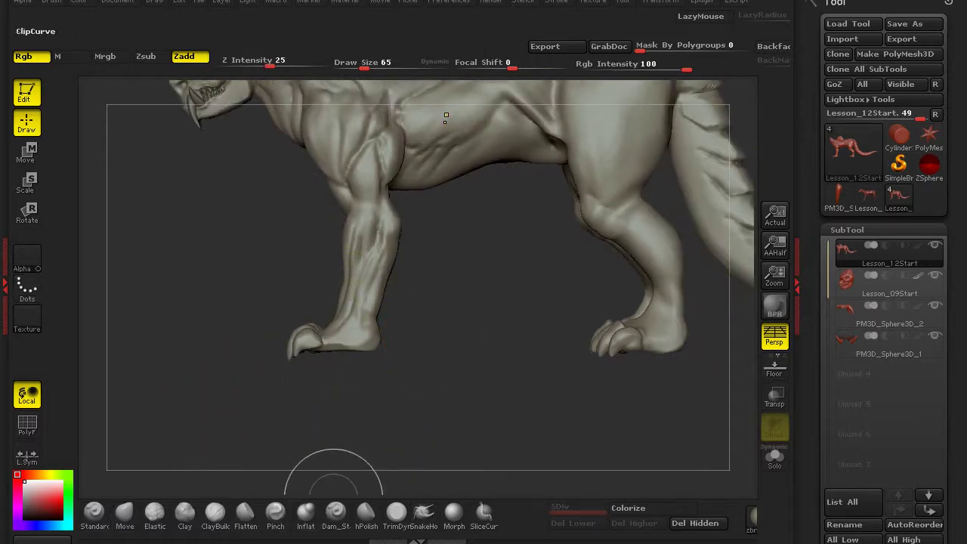
ctrl+shift+drag(723, 353, 212, 355)
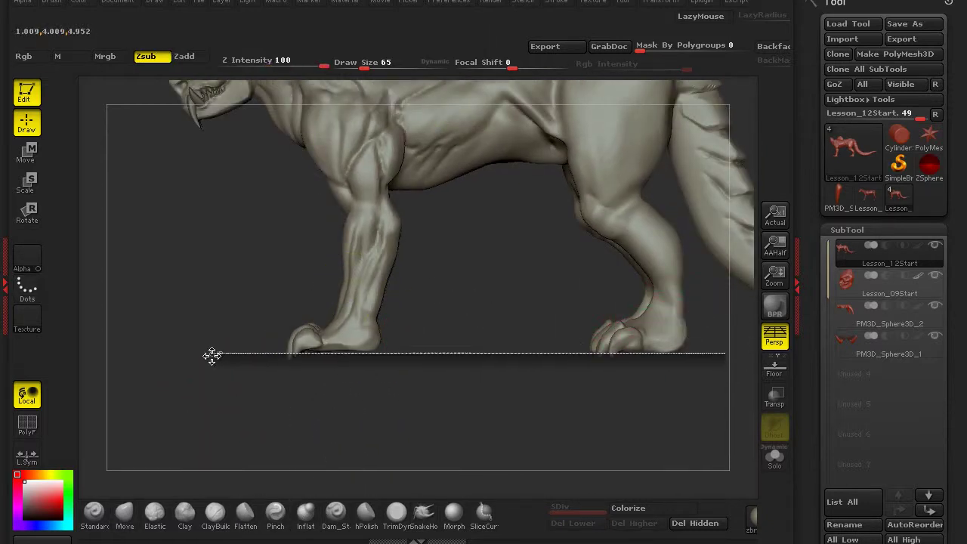
mouse_move(270, 490)
mouse_down()
mouse_move(277, 453)
mouse_move(261, 427)
mouse_move(327, 434)
mouse_move(308, 385)
mouse_move(269, 403)
mouse_move(391, 401)
mouse_move(332, 419)
mouse_move(309, 338)
mouse_move(401, 291)
mouse_move(549, 332)
mouse_up()
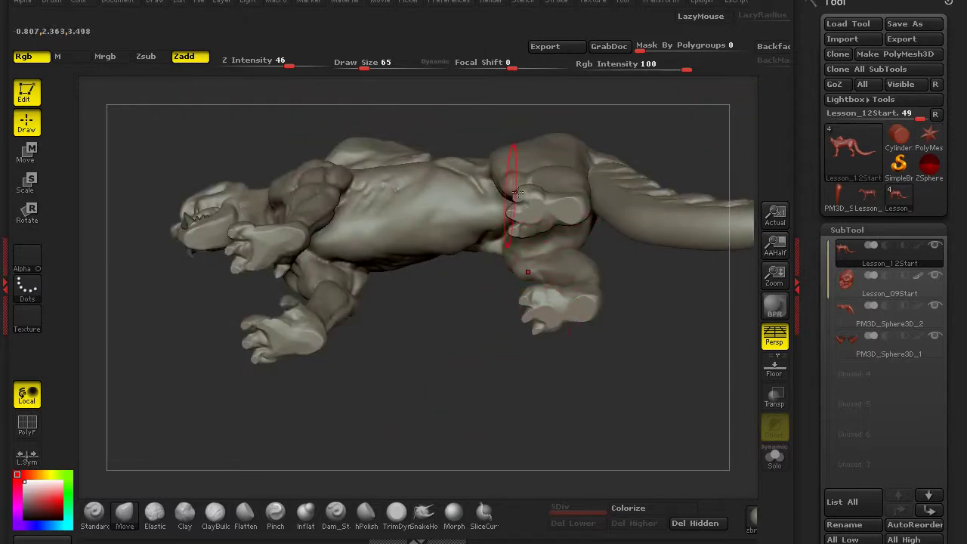
drag(383, 353, 406, 430)
drag(176, 384, 223, 429)
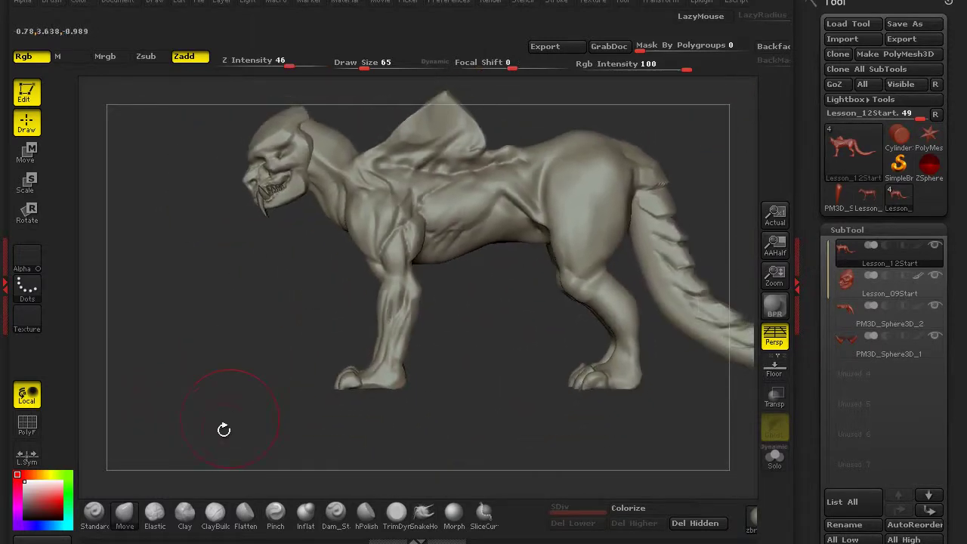
Step: Compare the paws with the floor grid with perspective switched off, hide the grid and undo the clipping of the claws
click(778, 382)
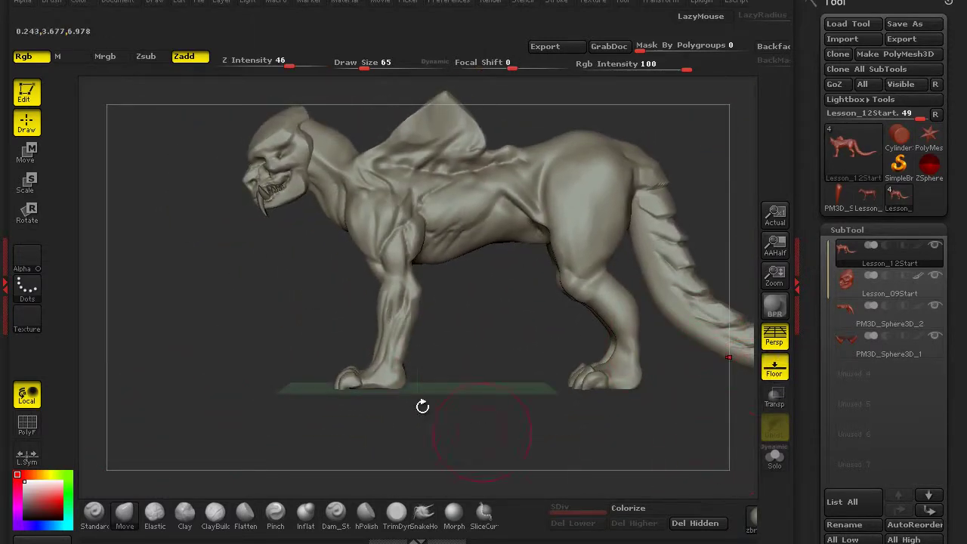
click(779, 346)
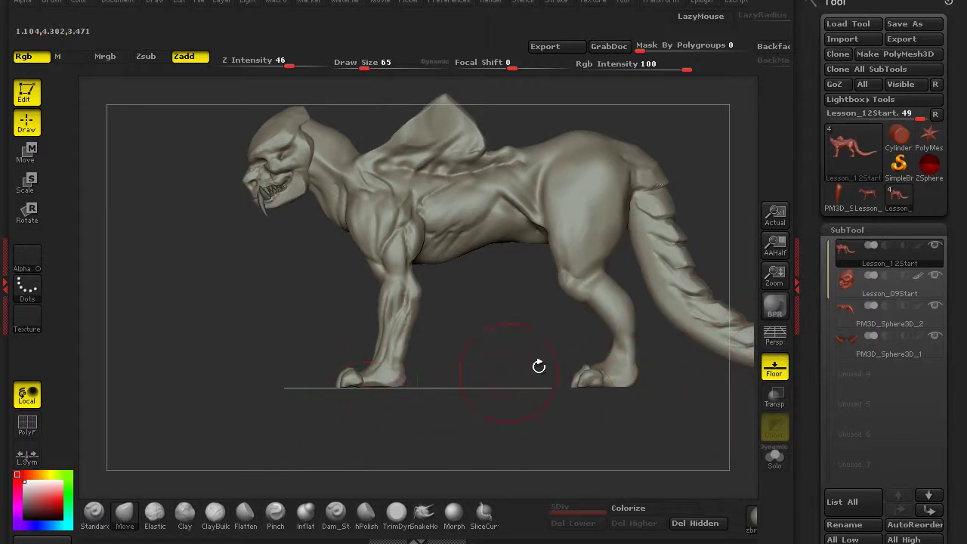
click(776, 370)
drag(435, 474, 508, 455)
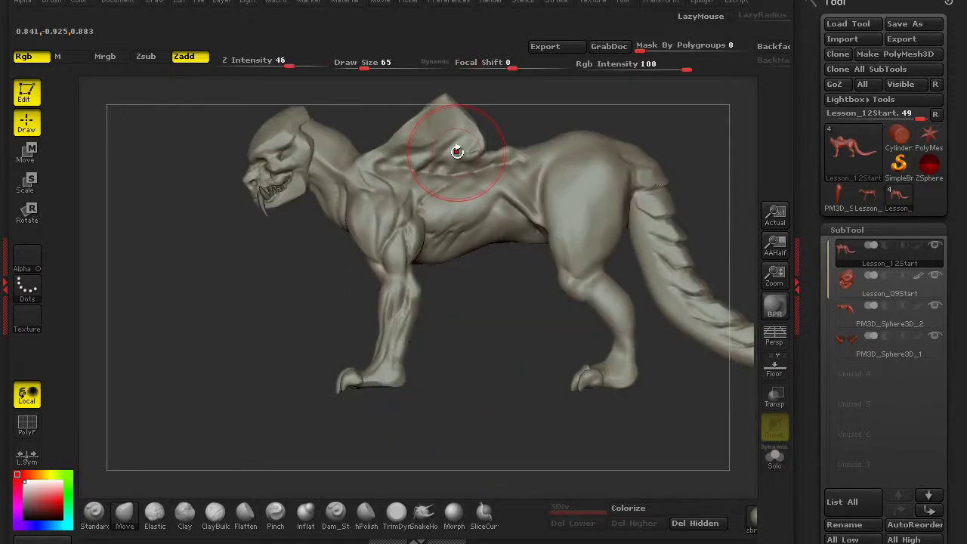